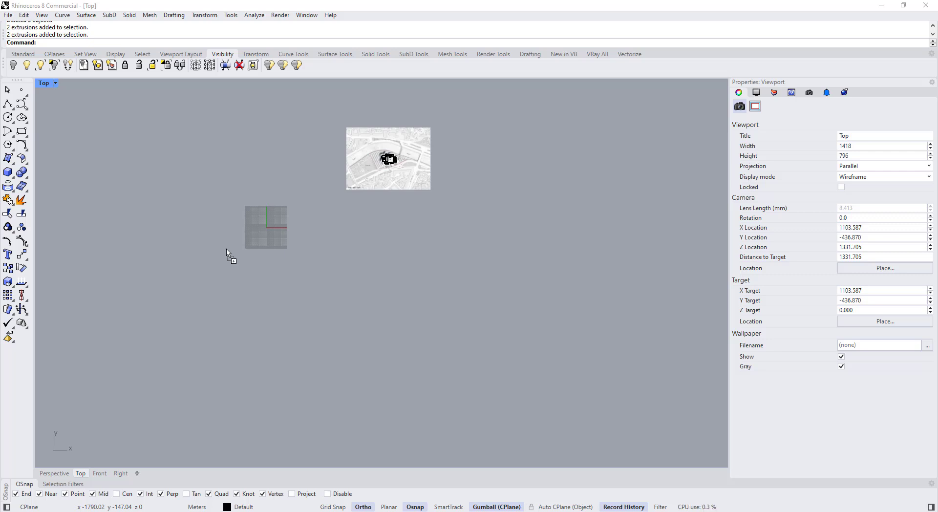
- Insert the Floor 2 plan image as a Picture by placing its two opposite corners below the origin
left_click_drag(268, 223, 268, 224)
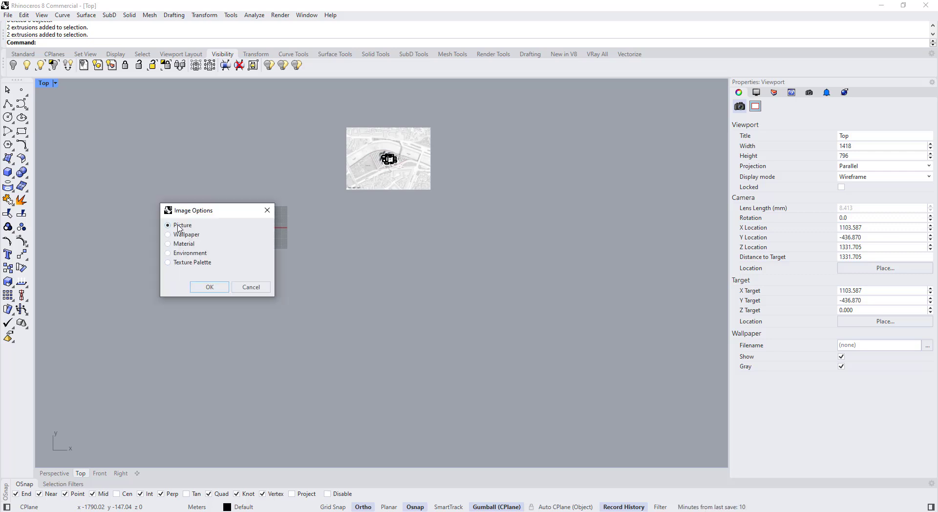
left_click(210, 286)
left_click(227, 211)
left_click(299, 262)
scroll(258, 256, "up", 5)
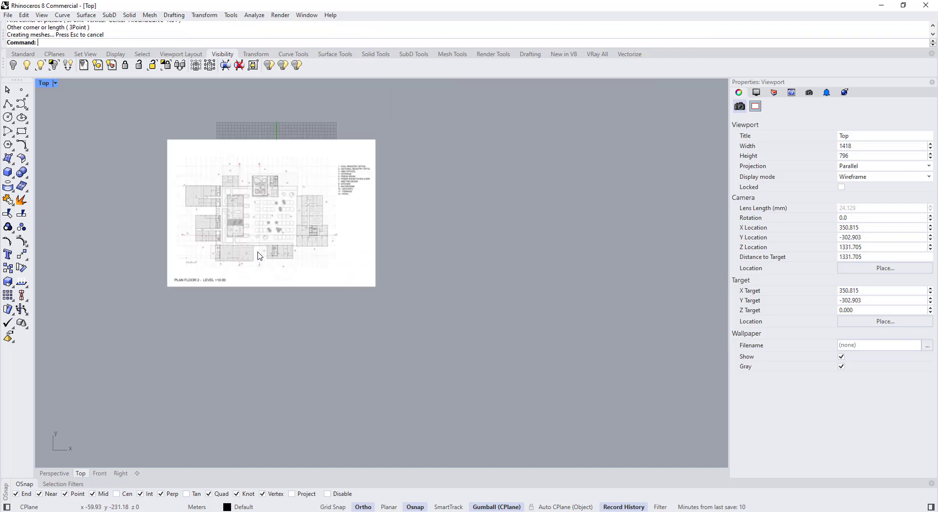
- Scale the floor plan picture from its scale bar's 0 end so the 10m mark measures 10 m, and move it onto the grid
scroll(215, 273, "up", 10)
left_click(220, 201)
scroll(220, 201, "up", 4)
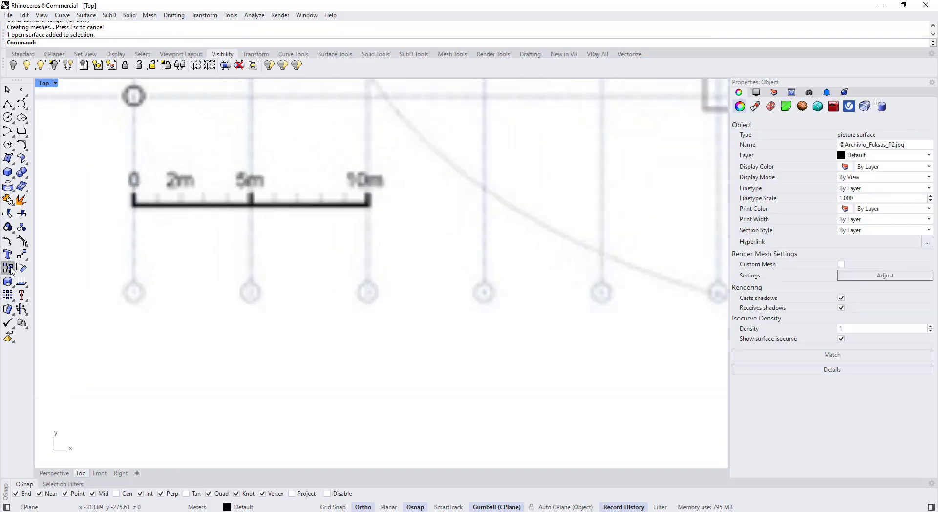
left_click(8, 281)
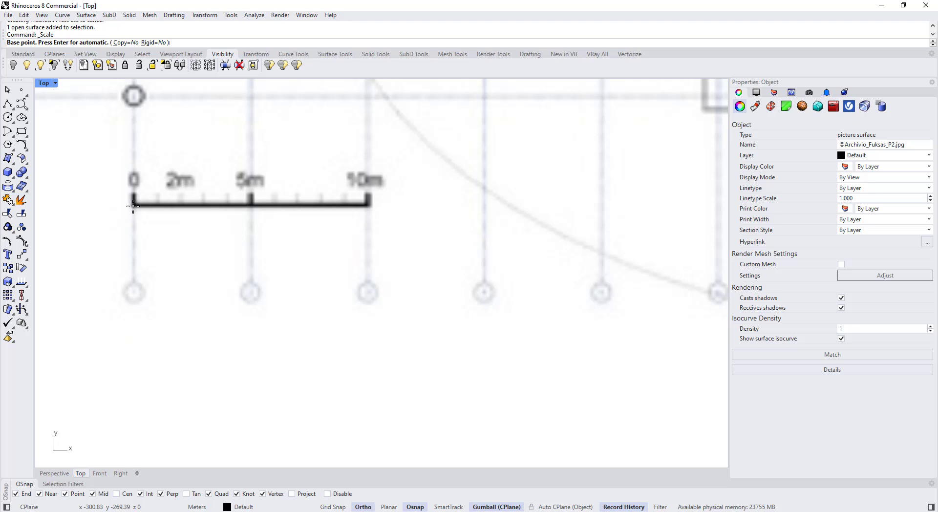
left_click(133, 205)
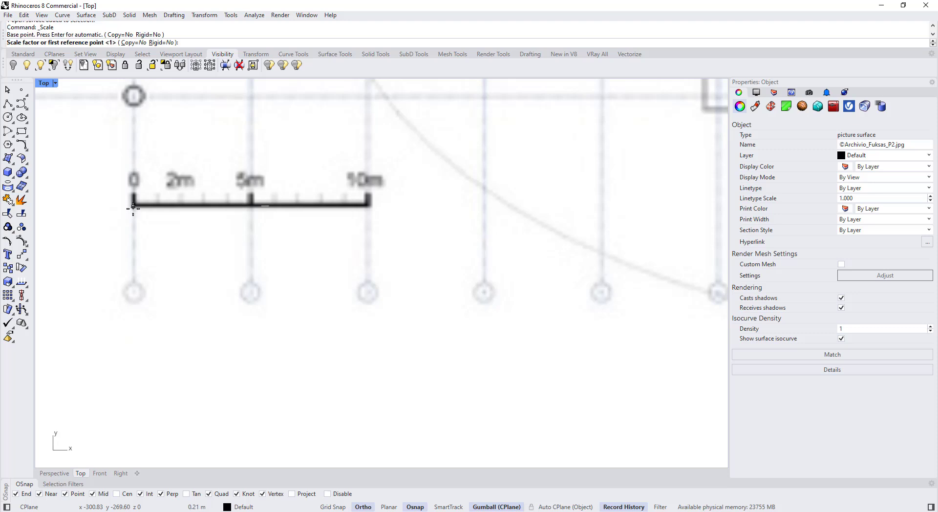
left_click(368, 205)
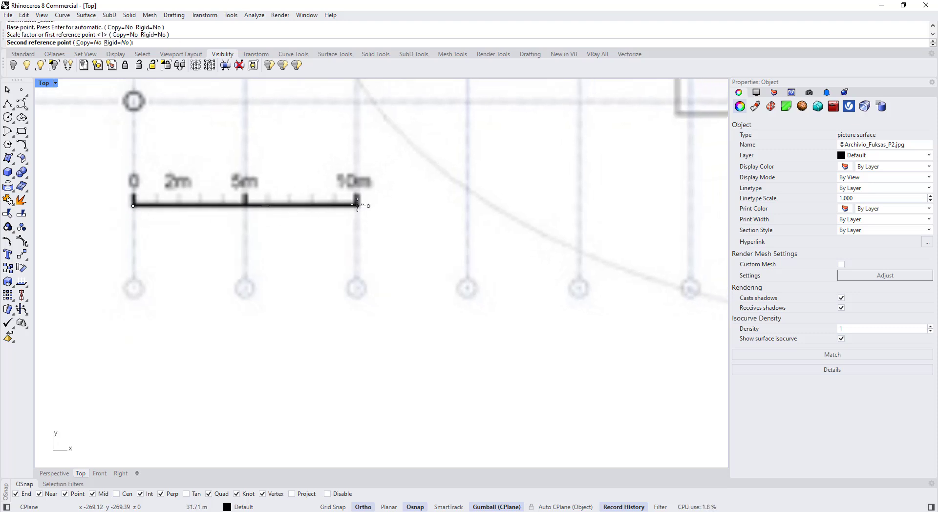
scroll(329, 261, "down", 1)
scroll(328, 261, "down", 1)
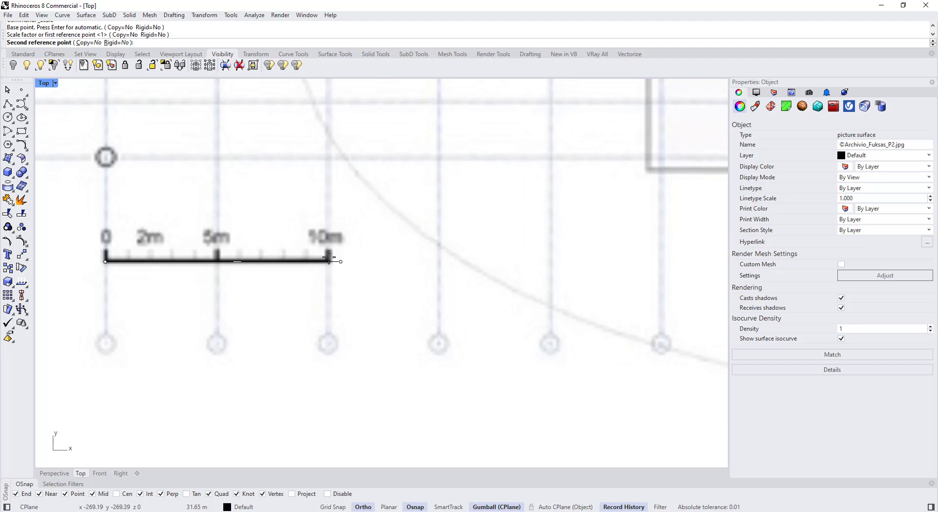
left_click(329, 259)
scroll(267, 360, "down", 8)
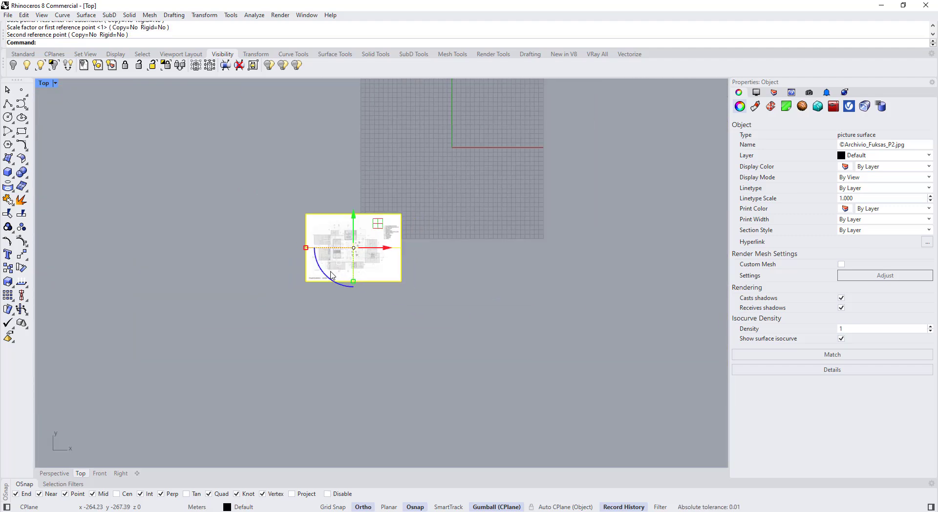
left_click_drag(307, 314, 345, 265)
left_click(357, 289)
- Trace rectangles around the upper-left office block and the small block beneath the top terrace on the floor plan
scroll(312, 282, "up", 20)
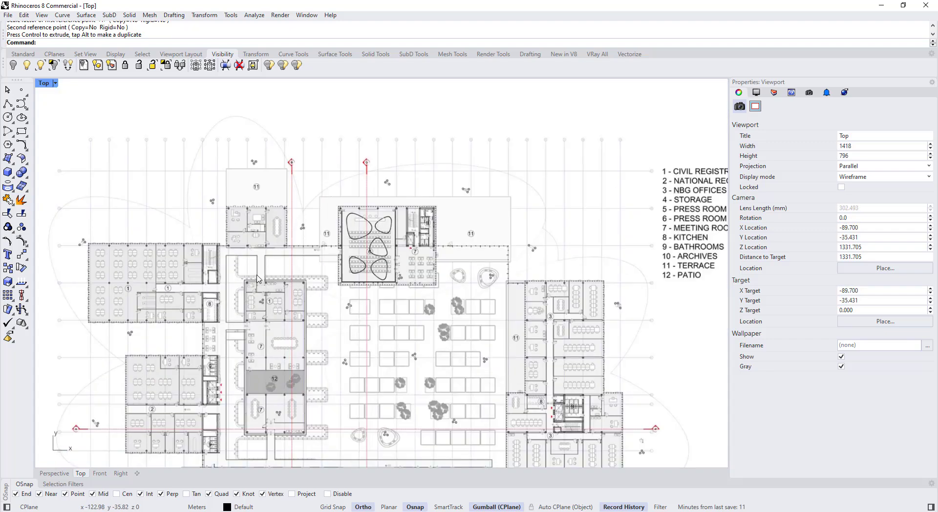
left_click(21, 131)
left_click(48, 333)
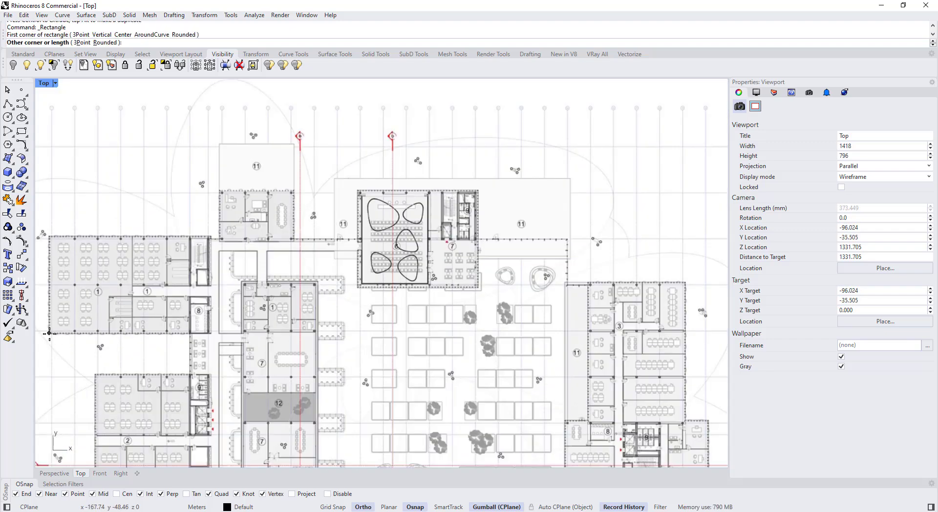
left_click(211, 237)
right_click(218, 210)
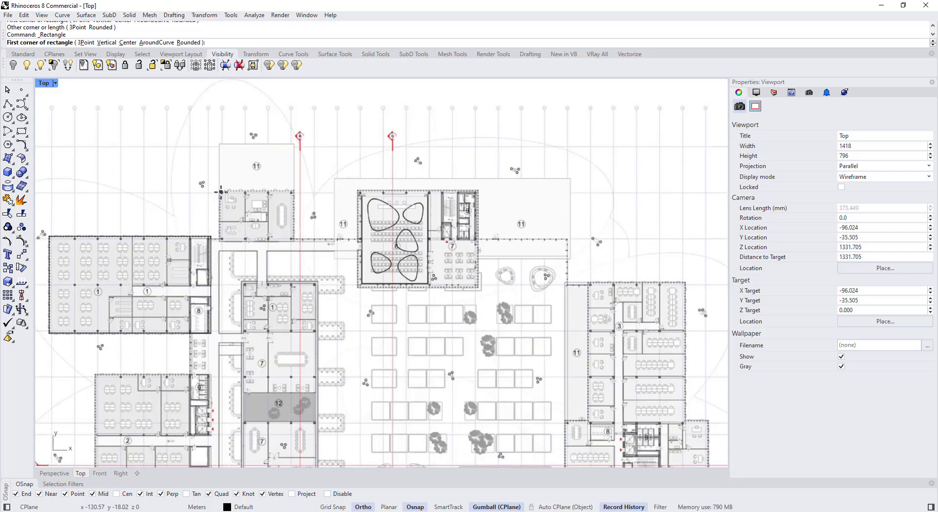
left_click(220, 191)
left_click(294, 239)
scroll(292, 237, "down", 10)
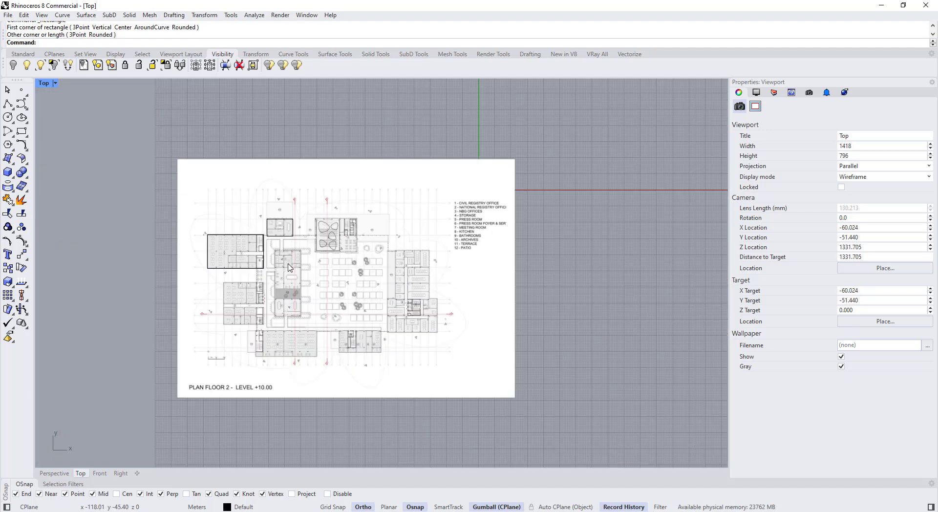
- Delete the floor plan picture together with its two traced rectangles
scroll(304, 269, "down", 6)
left_click_drag(382, 101, 259, 314)
scroll(235, 346, "down", 12)
right_click_drag(341, 274, 278, 320)
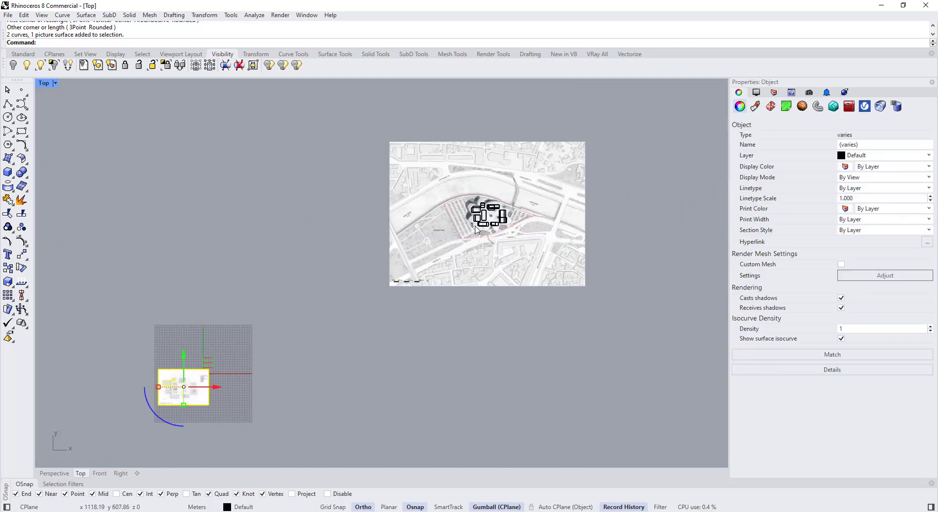
scroll(476, 229, "up", 6)
scroll(496, 210, "down", 4)
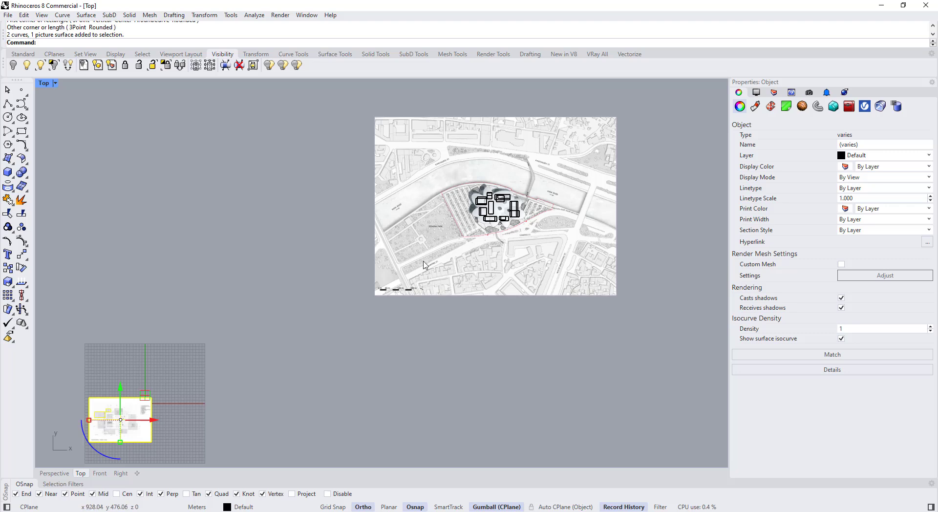
key("Delete")
- Examine how the building volumes sit under the petal roof on the masterplan picture
scroll(410, 260, "up", 12)
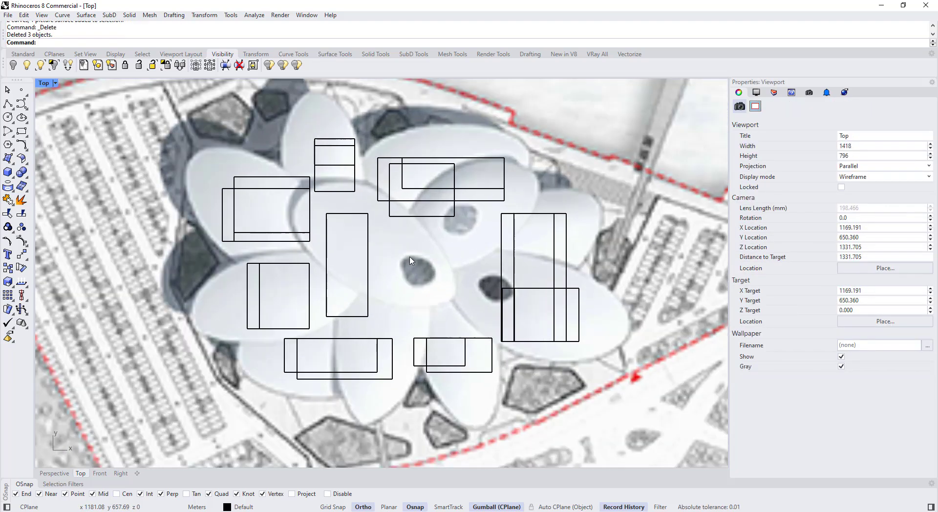
scroll(395, 240, "down", 3)
left_click(394, 240)
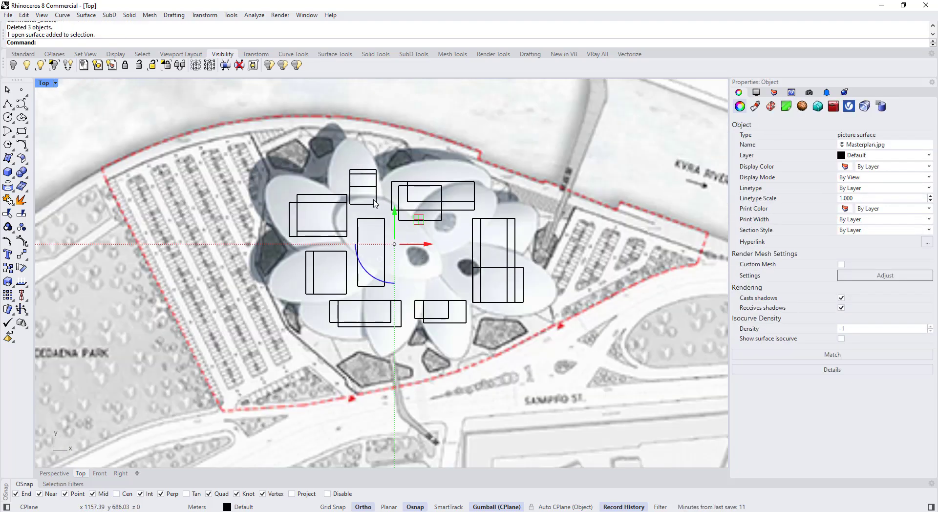
scroll(395, 178, "down", 3)
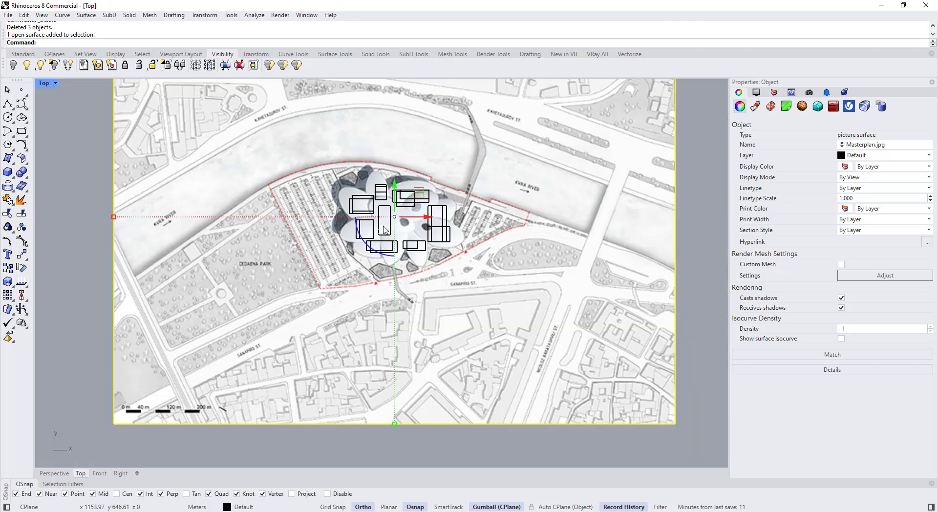
key("Escape")
scroll(345, 241, "down", 2)
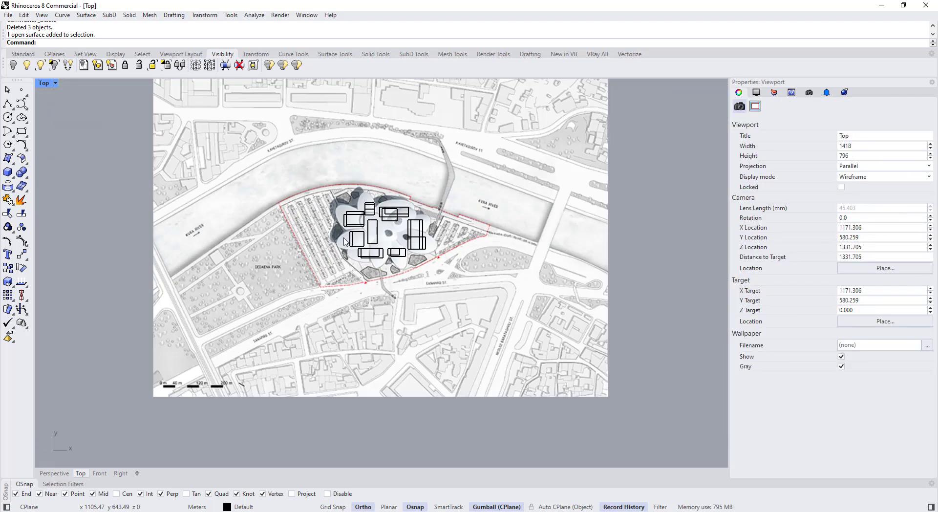
left_click(252, 266)
key("Escape")
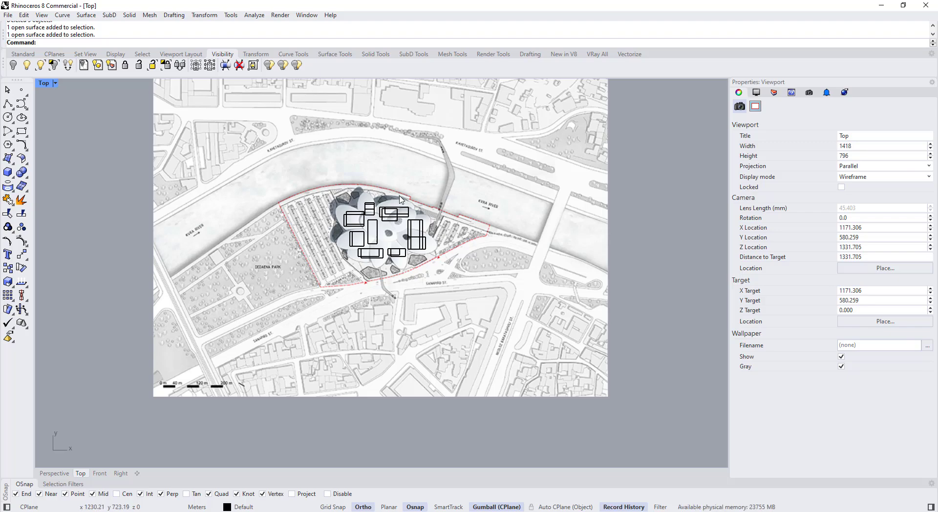
scroll(371, 202, "up", 2)
right_click_drag(172, 433, 196, 387)
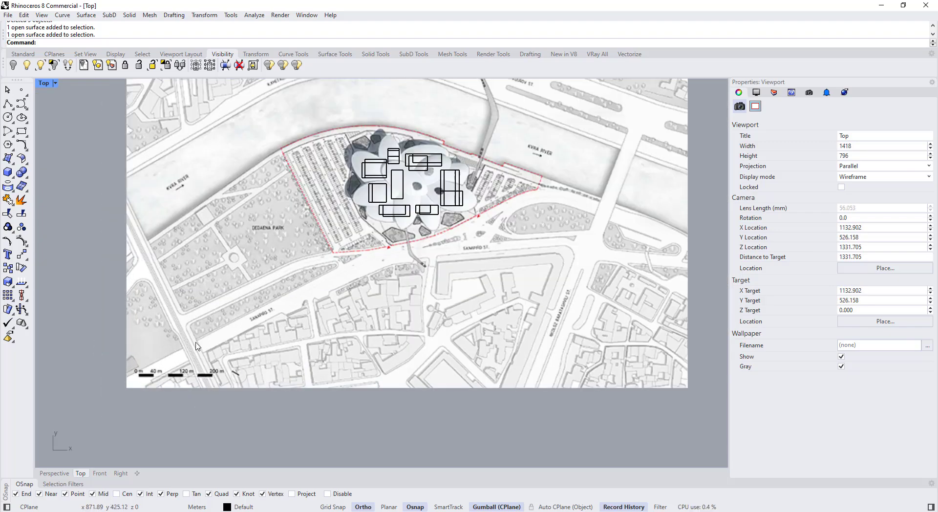
right_click_drag(307, 200, 276, 245)
scroll(185, 194, "down", 10)
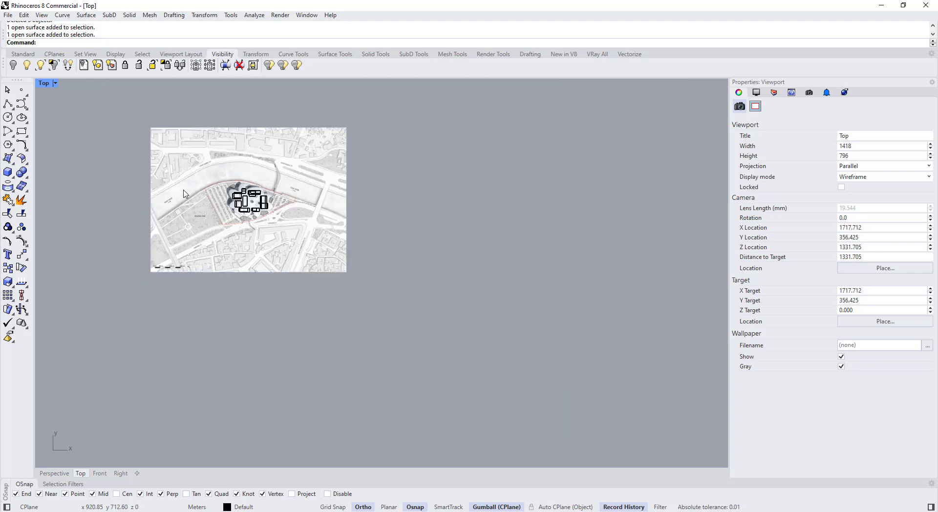
right_click_drag(227, 323, 406, 265)
scroll(416, 258, "down", 4)
- Undo the deletion of the floor plan and its rectangles, and review the traced blocks
key("ctrl+z")
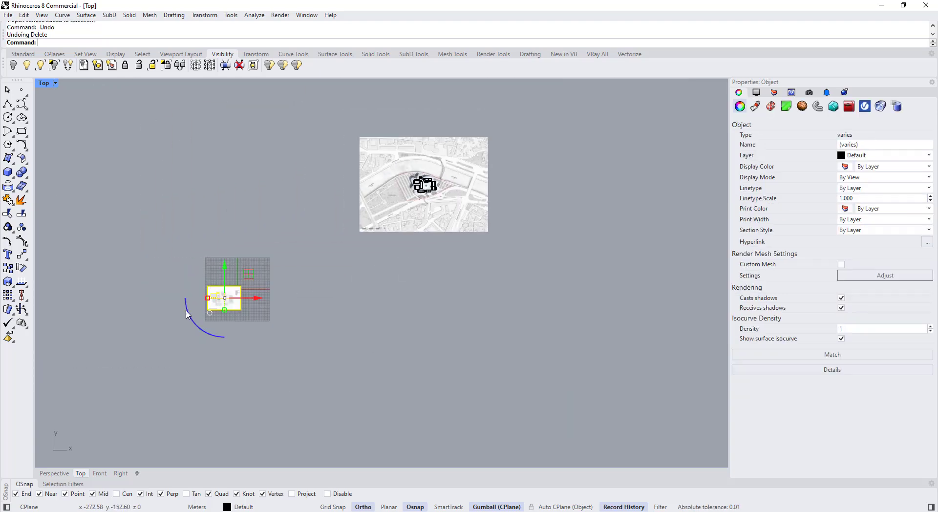
left_click(188, 310)
scroll(196, 299, "up", 10)
scroll(244, 297, "up", 16)
scroll(218, 206, "down", 2)
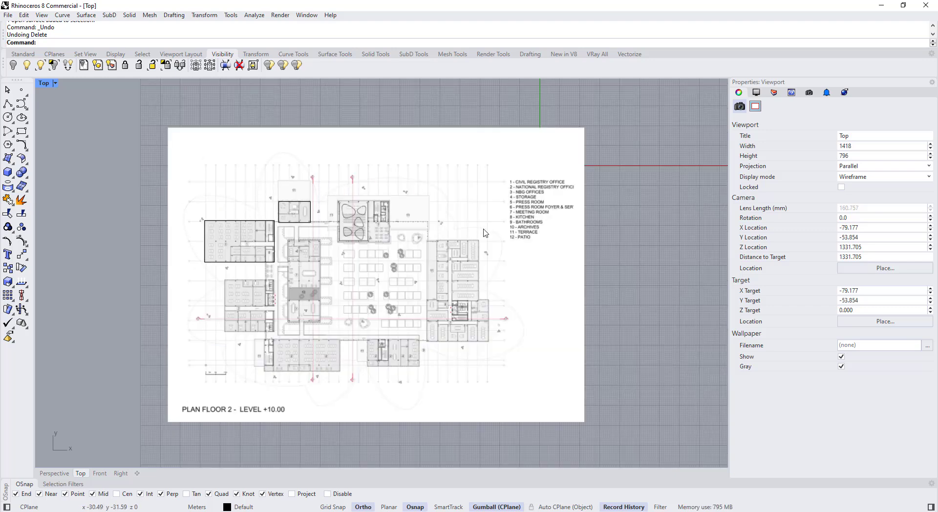
scroll(451, 237, "down", 9)
scroll(230, 348, "down", 10)
scroll(576, 123, "down", 6)
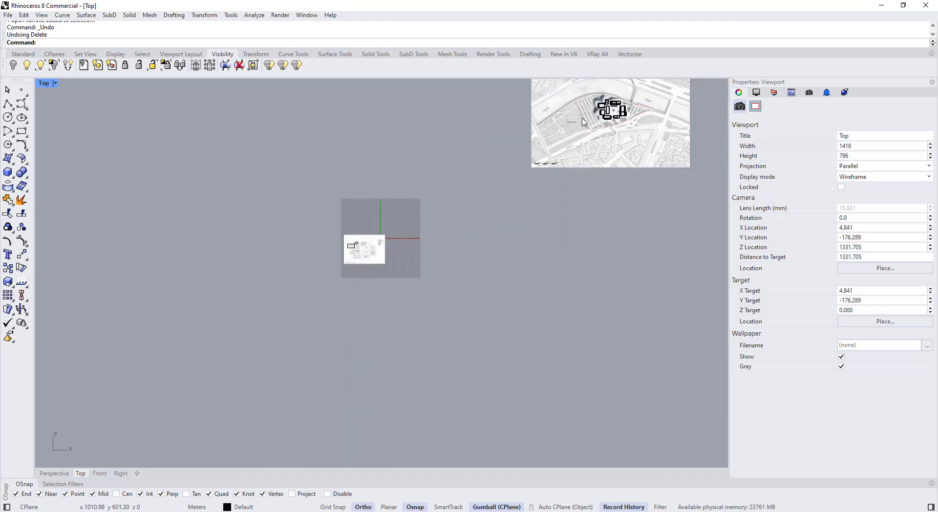
- Remove the restored floor plan picture and both rectangles beside the masterplan
scroll(600, 100, "up", 10)
scroll(567, 147, "down", 6)
left_click(251, 363)
left_click(305, 399)
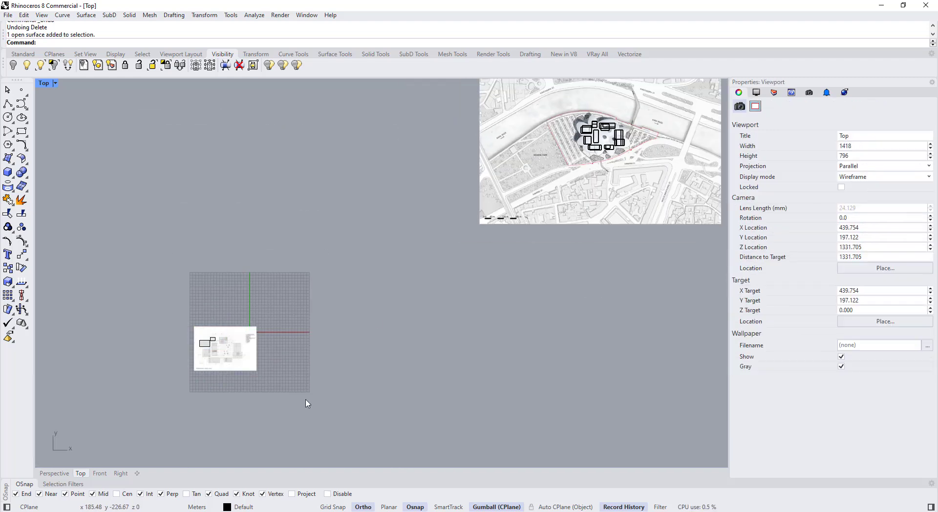
left_click_drag(305, 399, 168, 290)
right_click_drag(282, 308, 134, 392)
key("Delete")
- Hide all the building volumes on the masterplan and lock the masterplan picture
scroll(477, 195, "up", 6)
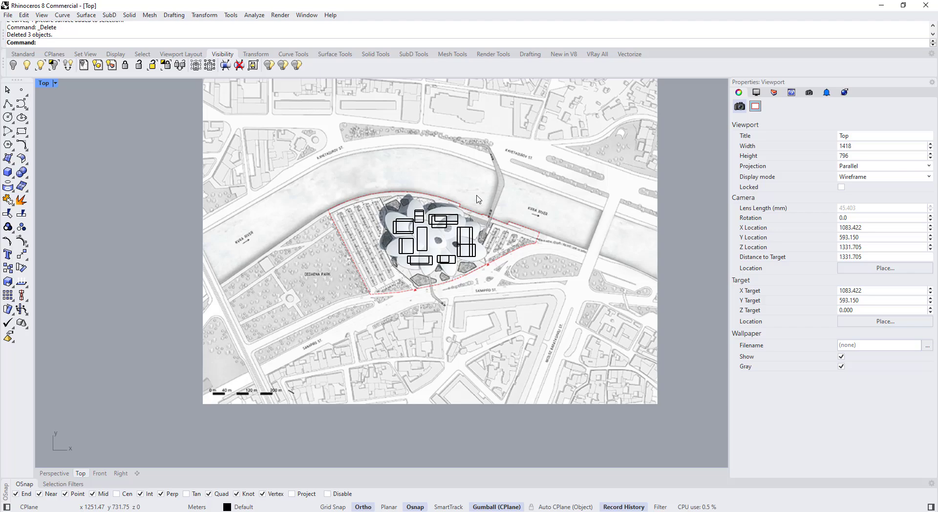
scroll(476, 185, "up", 2)
scroll(476, 186, "down", 4)
left_click_drag(131, 175, 465, 303)
scroll(404, 235, "up", 3)
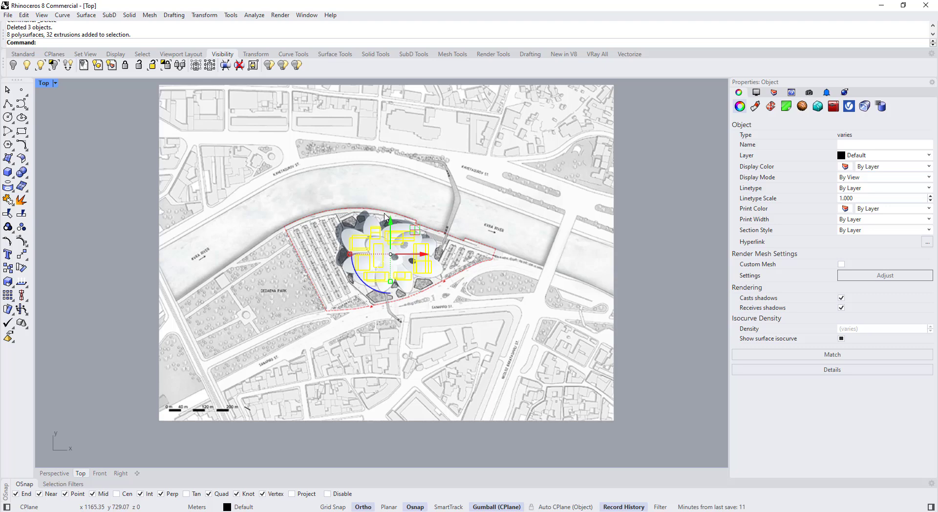
key("ctrl+h")
left_click(370, 244)
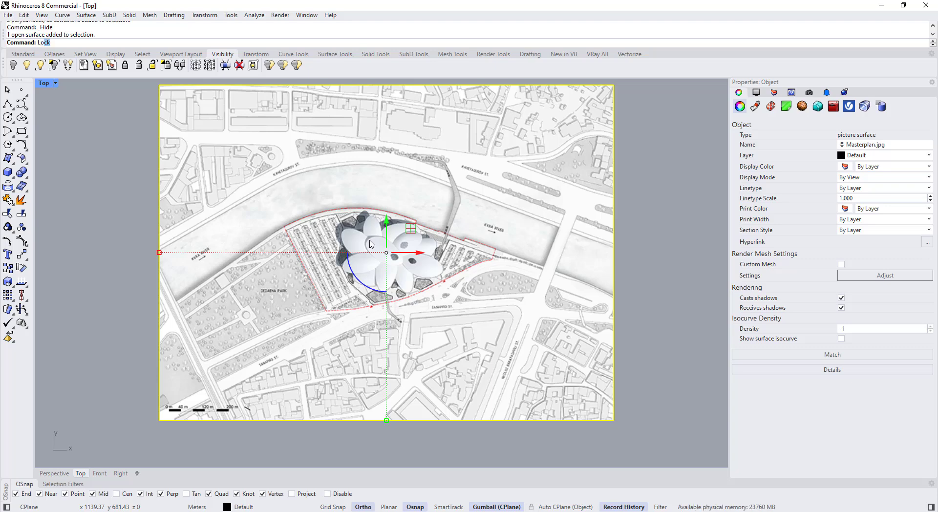
key("Return")
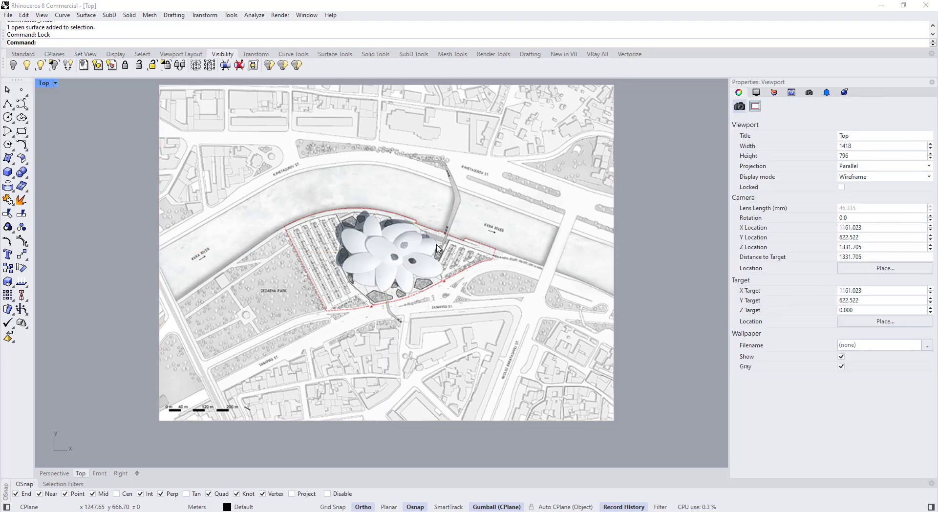
- Trace the central roof petal on the masterplan as a closed control-point curve, with Ortho turned off
scroll(437, 248, "up", 5)
scroll(306, 249, "up", 1)
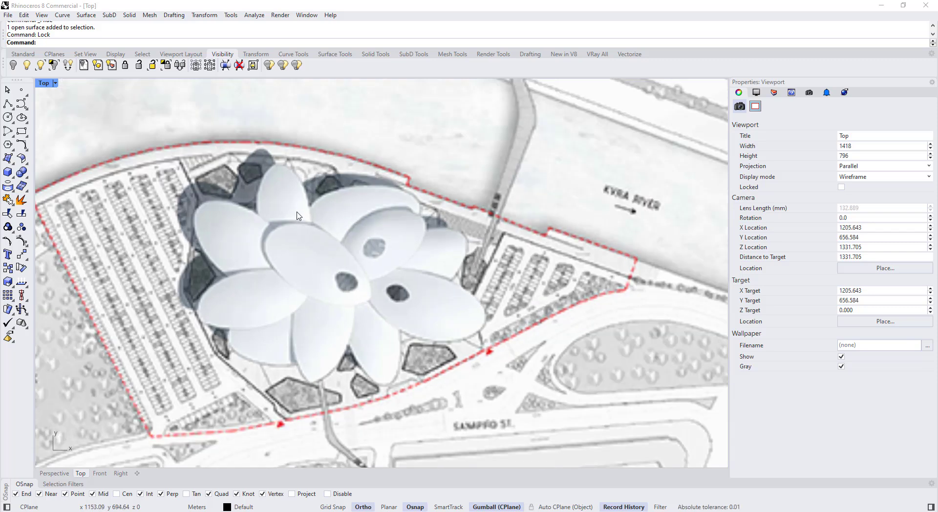
left_click(21, 104)
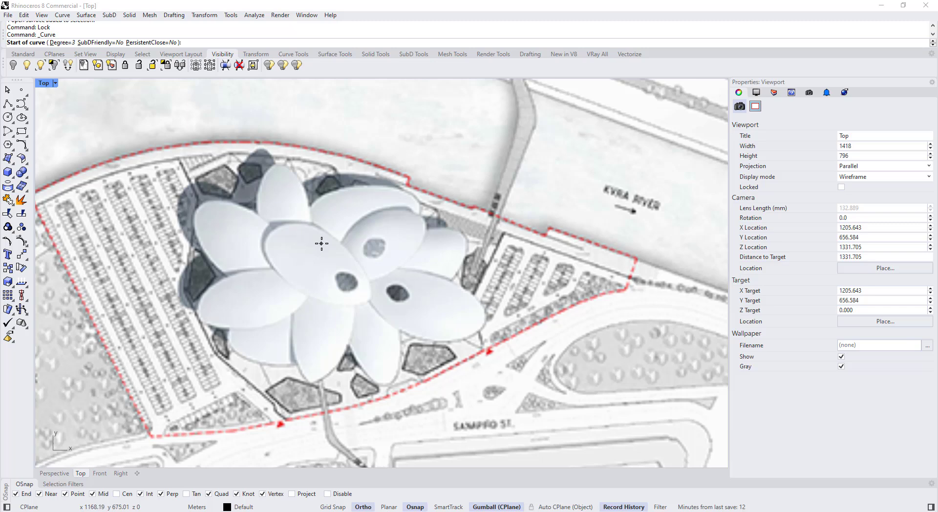
scroll(342, 253, "up", 2)
scroll(384, 323, "up", 2)
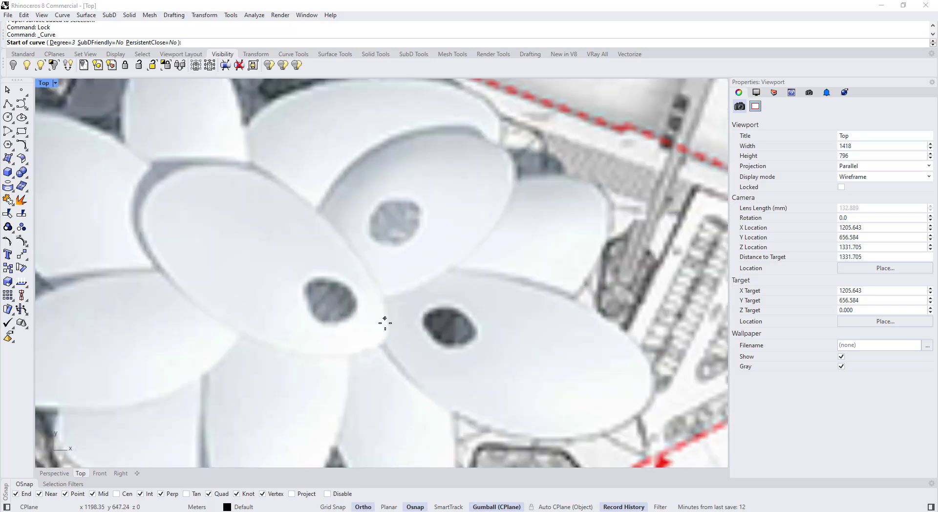
left_click(387, 340)
left_click(387, 291)
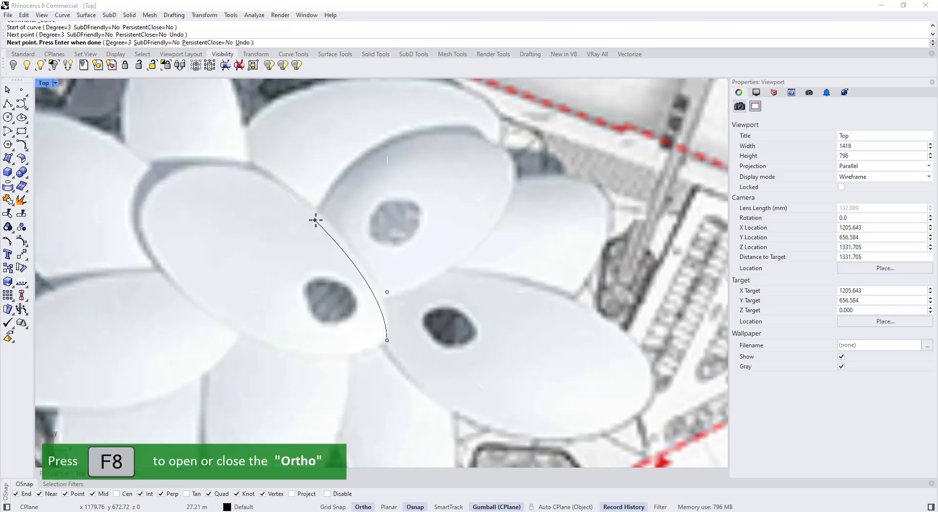
key("F8")
left_click(309, 203)
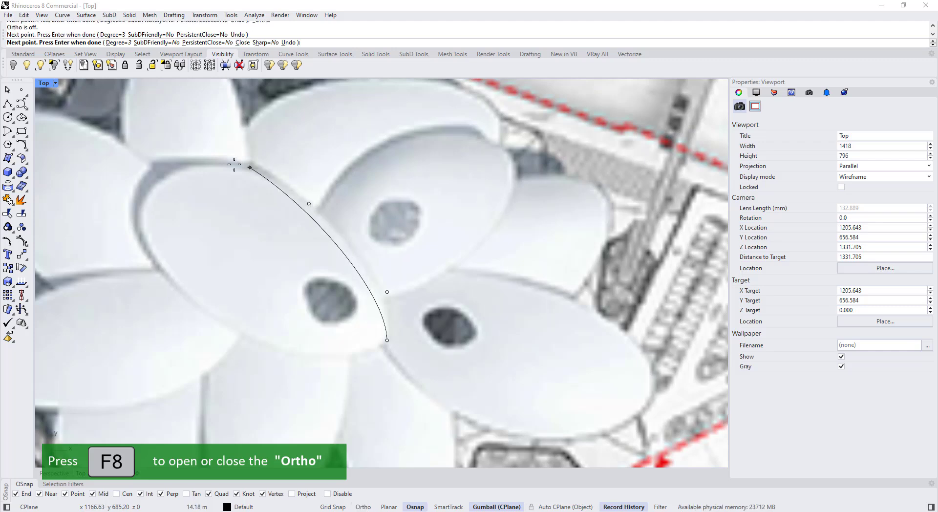
left_click(189, 167)
left_click(143, 234)
left_click(288, 358)
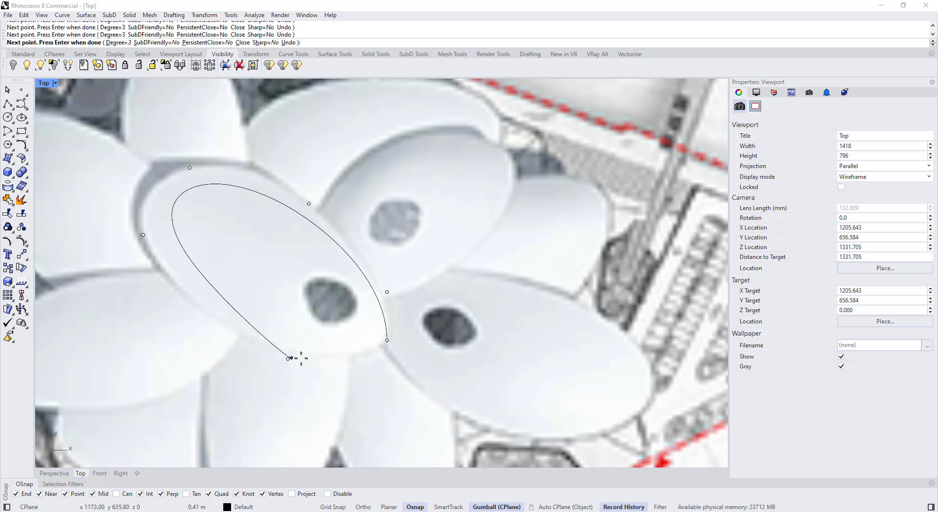
left_click(391, 341)
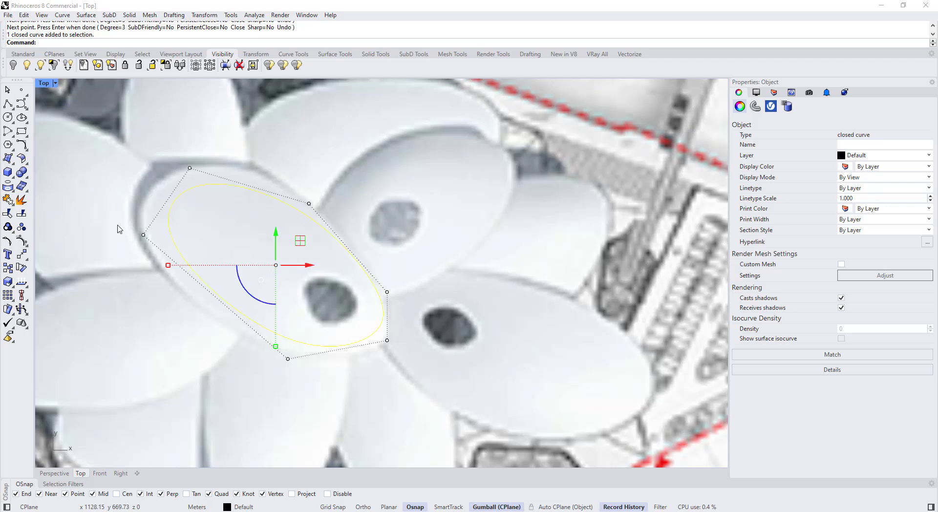
- Move the left, top and upper-right control points of the central petal curve outward to fit the petal's edge
left_click_drag(117, 225, 164, 256)
left_click_drag(167, 210, 130, 216)
right_click_drag(168, 121, 179, 215)
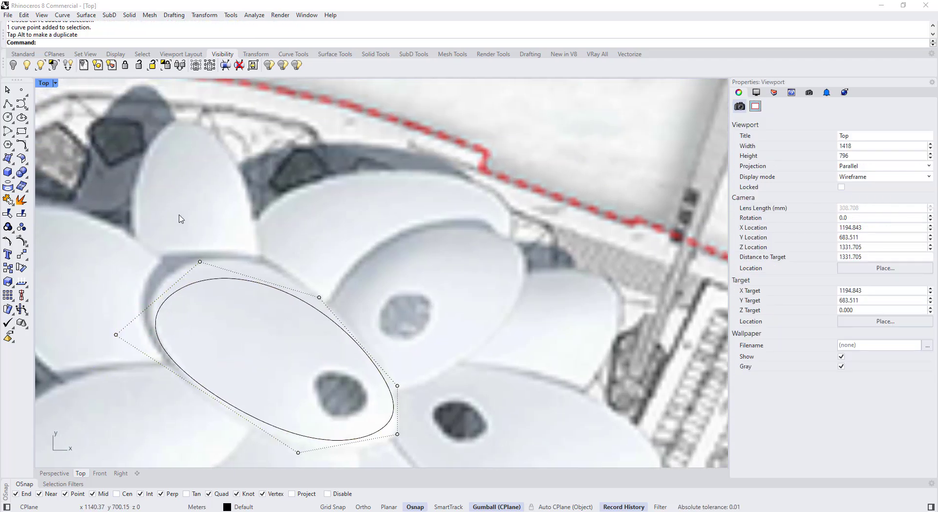
left_click_drag(180, 218, 213, 275)
left_click_drag(224, 237, 227, 209)
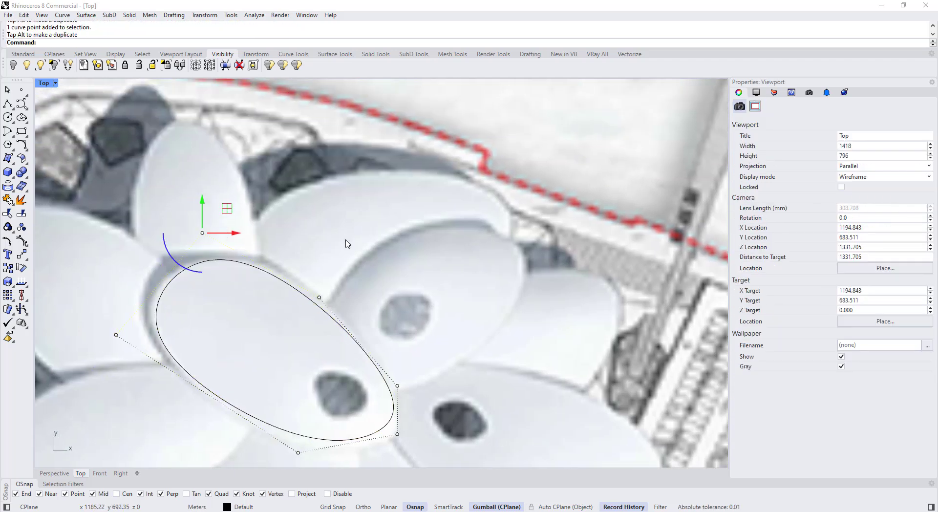
left_click_drag(312, 236, 339, 318)
left_click_drag(344, 273, 349, 271)
- Fit the lower edge of the central petal curve by shifting its two bottom control points
right_click_drag(290, 420, 274, 330)
scroll(274, 330, "up", 2)
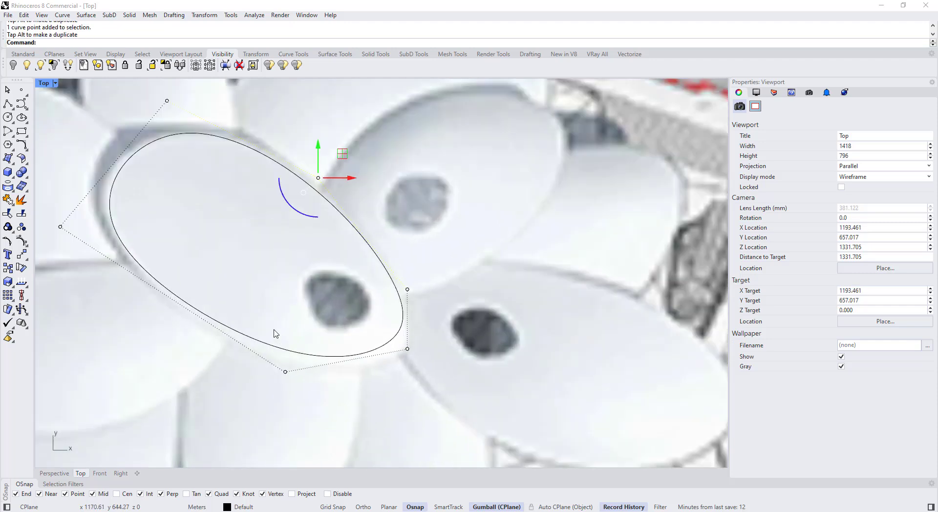
left_click_drag(269, 317, 298, 378)
left_click_drag(309, 348, 318, 357)
left_click_drag(341, 316, 419, 388)
left_click_drag(432, 326, 444, 334)
scroll(488, 309, "down", 5)
scroll(382, 272, "up", 2)
- Refine the central petal curve's left end by moving its leftmost control point slightly outward
left_click(376, 281)
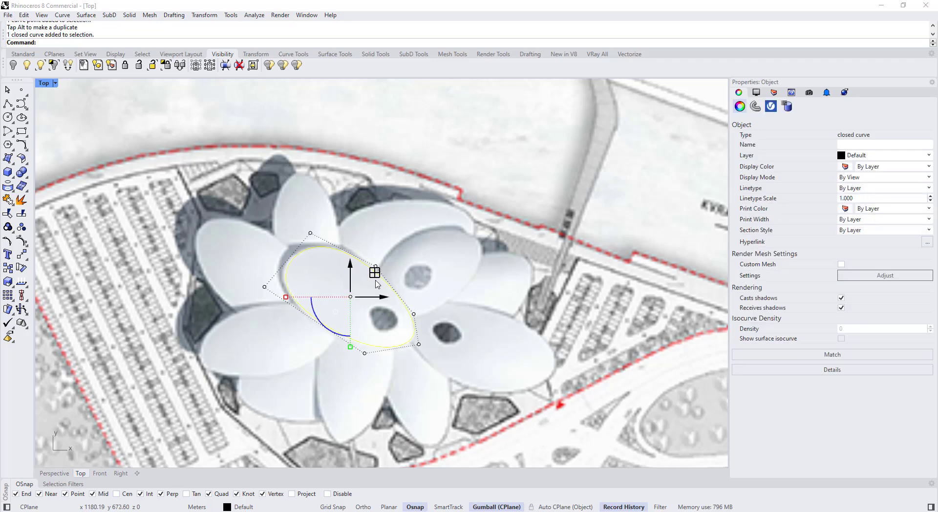
left_click_drag(244, 265, 290, 299)
left_click_drag(288, 262, 282, 260)
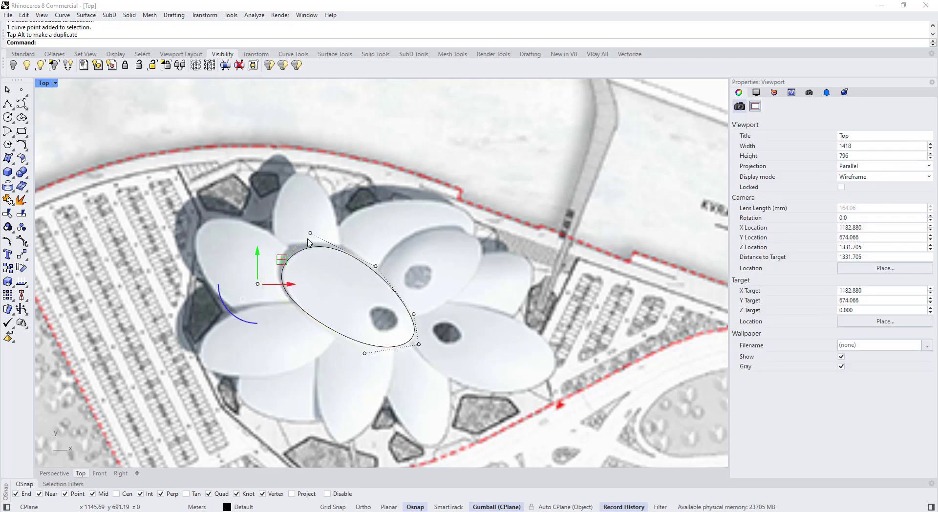
left_click(349, 250)
left_click(362, 241)
right_click_drag(443, 364, 370, 318)
scroll(370, 319, "up", 2)
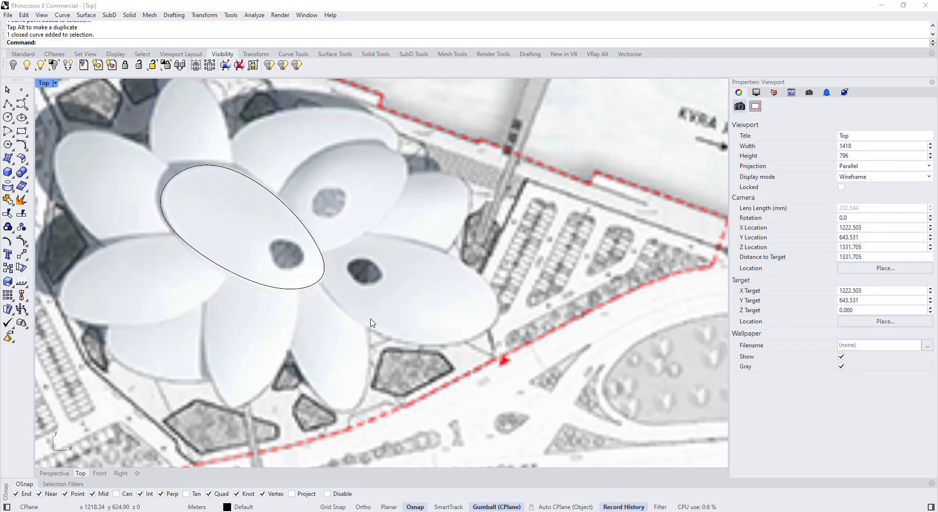
- Copy the central petal curve onto the lower-right petal with the dark opening
left_click(282, 203)
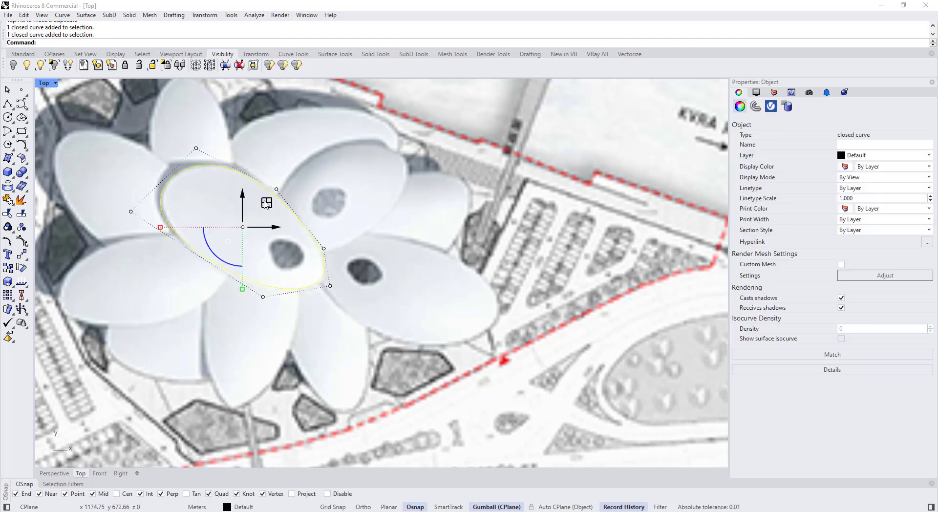
left_click_drag(267, 203, 442, 268, "alt")
key("Escape")
scroll(508, 269, "up", 5)
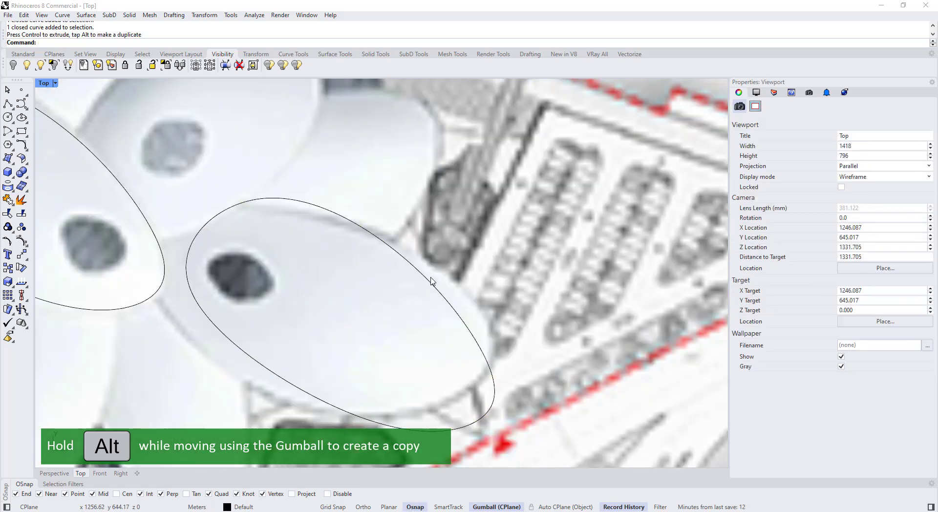
- Raise the right-hand control point of the copied petal curve toward the petal's upper-right edge
left_click(432, 282)
left_click(492, 355)
left_click_drag(516, 331, 517, 278)
left_click(469, 287)
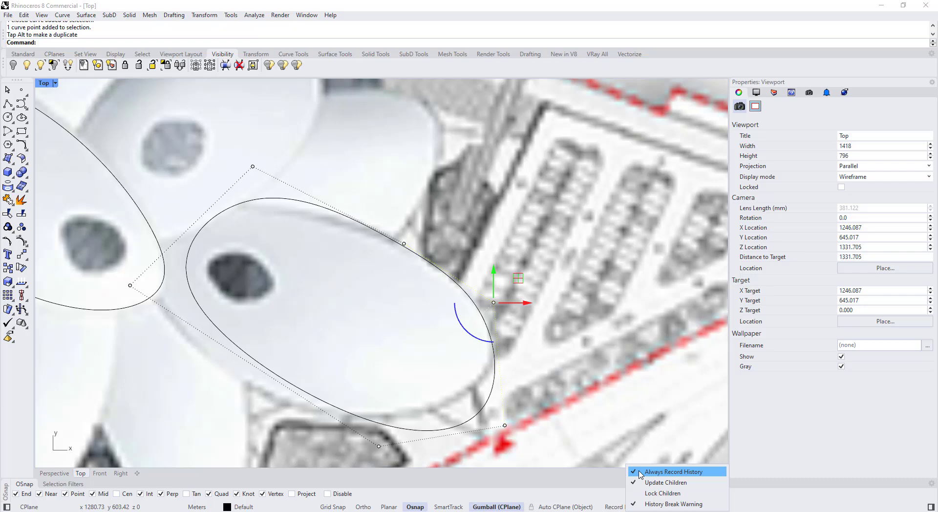
- Turn off the Always Record History setting
left_click(639, 472)
right_click(615, 508)
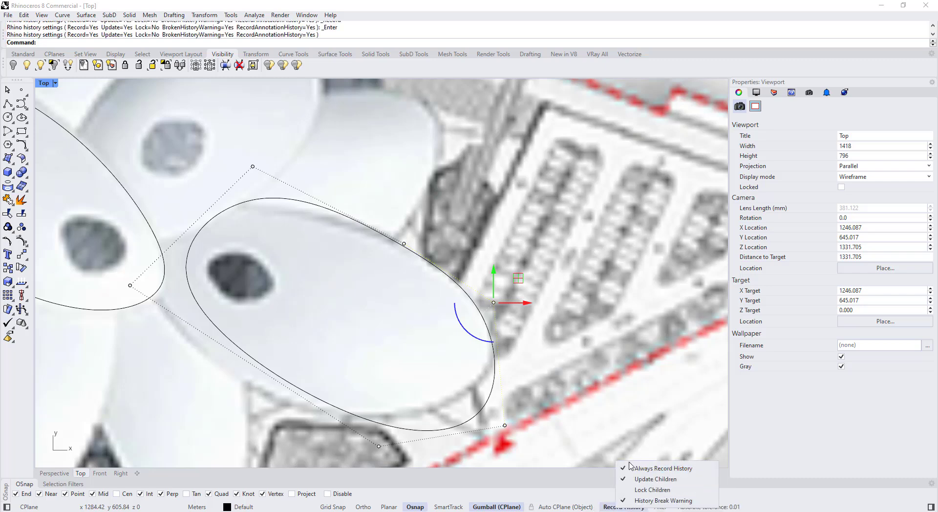
left_click(638, 469)
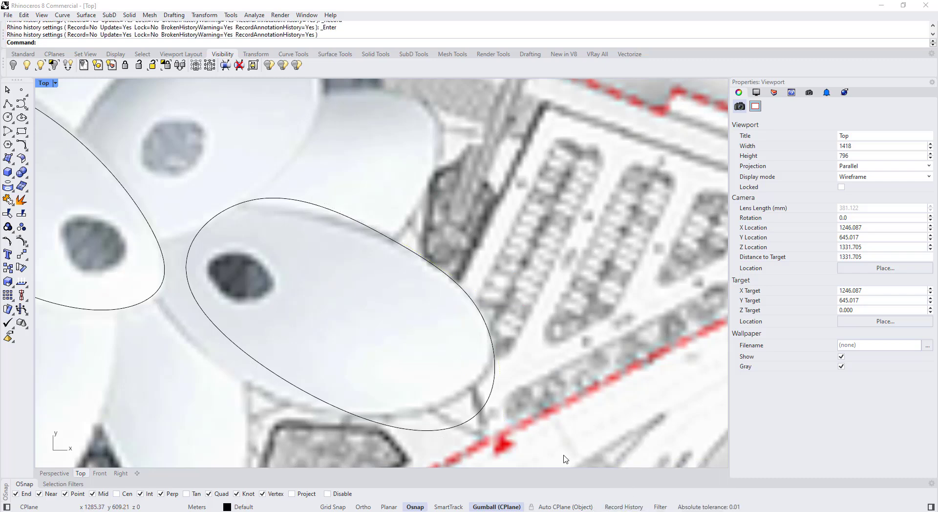
right_click(617, 509)
- Move the copied curve's two bottom control points to fit the lower-right end of the petal
left_click(442, 389)
left_click(464, 421)
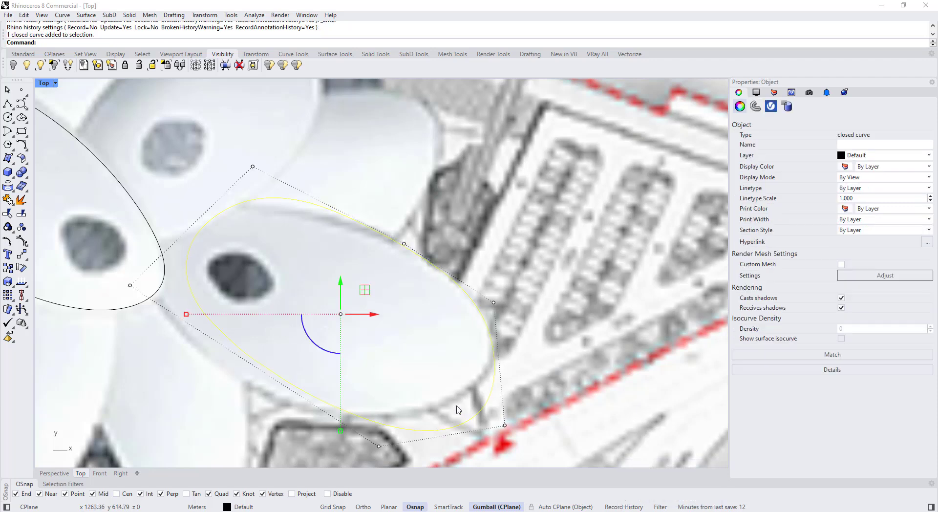
left_click(504, 425)
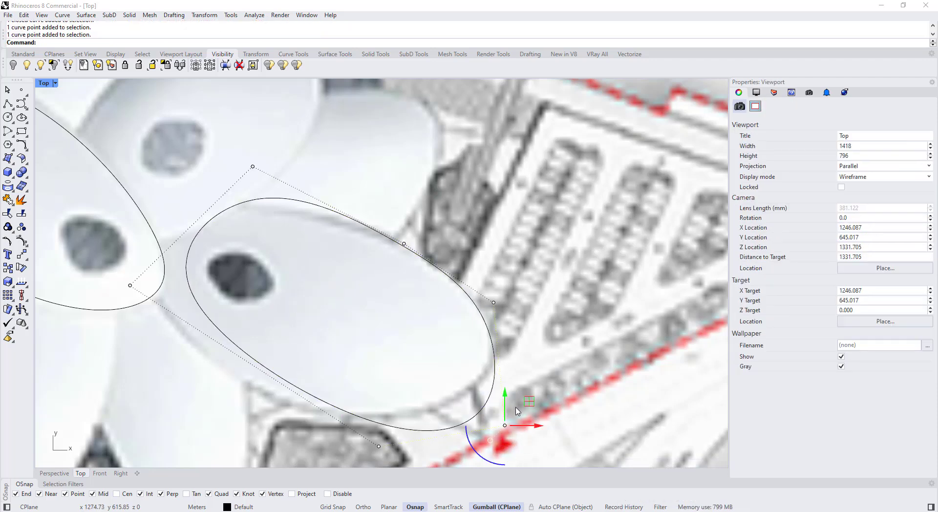
left_click_drag(504, 426, 494, 389)
left_click(378, 446)
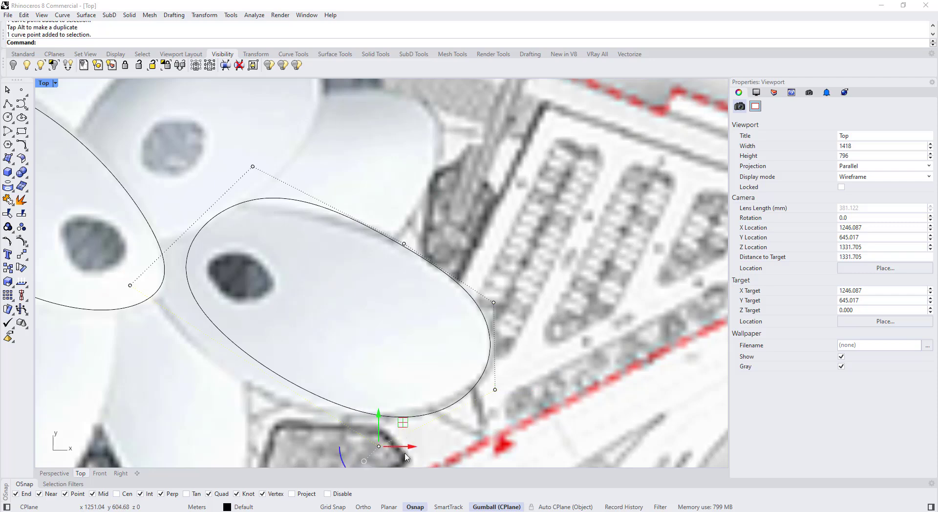
left_click_drag(403, 421, 393, 409)
scroll(374, 380, "down", 4)
scroll(262, 328, "up", 2)
- Shift the copied curve's left, bottom and upper control points to follow the lower-right petal's outline
left_click(204, 314)
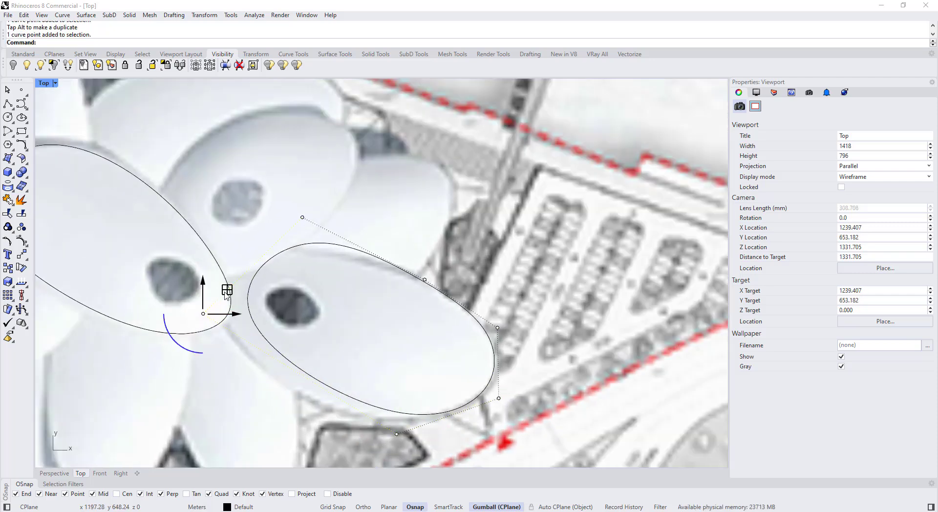
left_click_drag(226, 292, 188, 298)
left_click_drag(371, 344, 419, 443)
left_click_drag(421, 410, 401, 412)
left_click_drag(283, 195, 326, 259)
left_click_drag(322, 196, 293, 212)
scroll(474, 246, "down", 6)
key("Escape")
key("Escape")
scroll(379, 313, "up", 4)
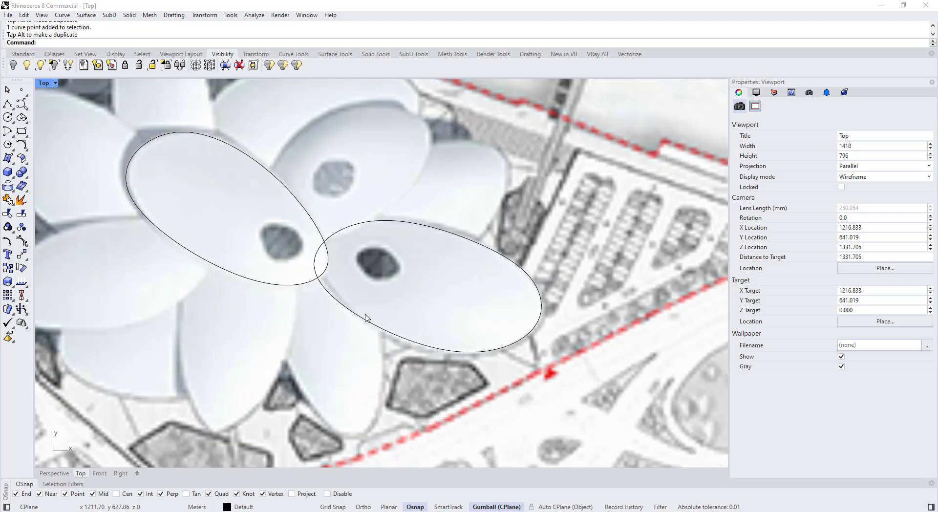
- Fine-tune the inner end of the lower-right petal curve with its upper-left and leftmost control points
left_click(363, 318)
left_click_drag(338, 197, 369, 212)
left_click_drag(385, 179, 382, 184)
left_click_drag(258, 250, 302, 250)
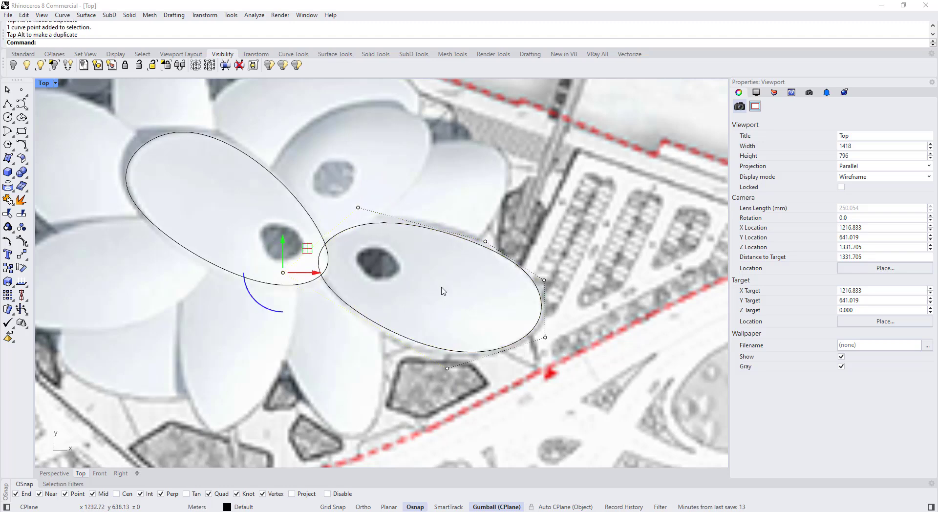
key("Escape")
scroll(441, 291, "down", 5)
scroll(459, 289, "up", 2)
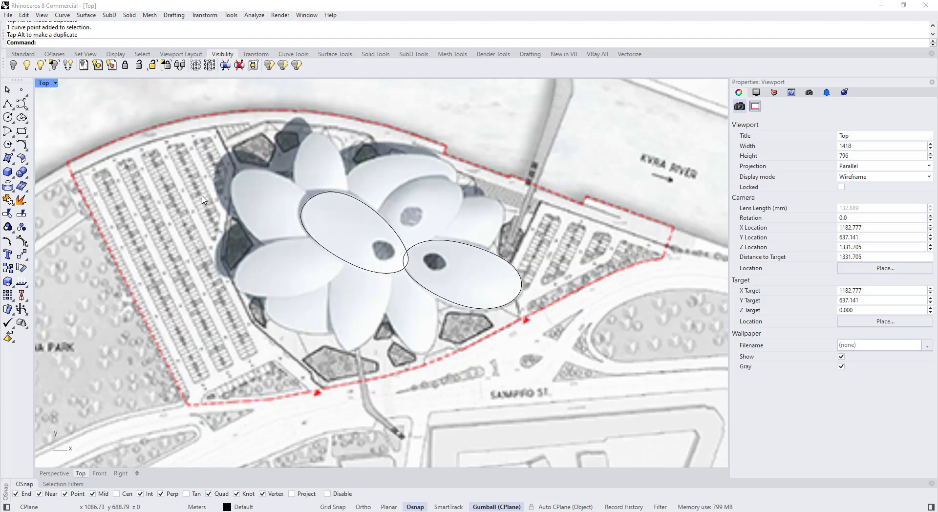
- Trace the upper-left roof petal as a closed interpolate-points curve extending beneath the central petal
left_click(25, 109)
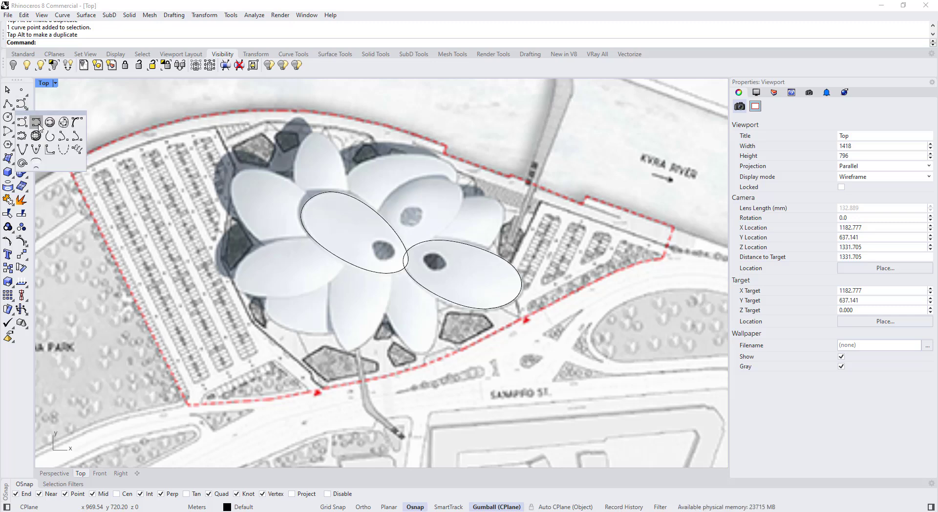
left_click(39, 126)
left_click(22, 110)
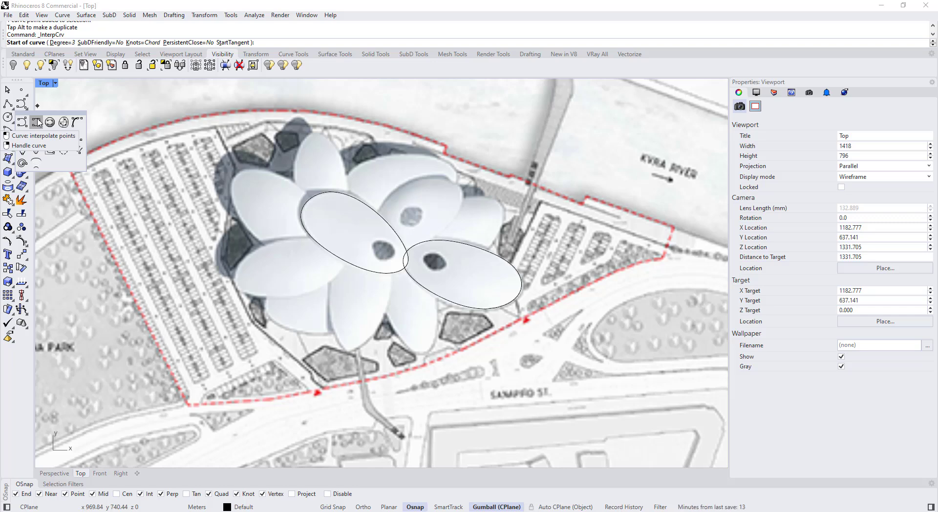
scroll(310, 197, "up", 5)
left_click(313, 198)
left_click(246, 150)
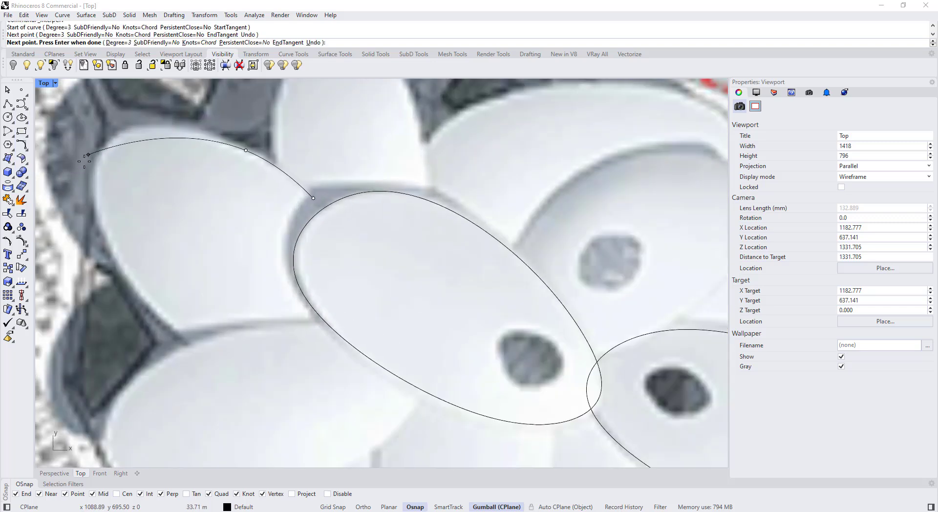
left_click(98, 162)
left_click(152, 321)
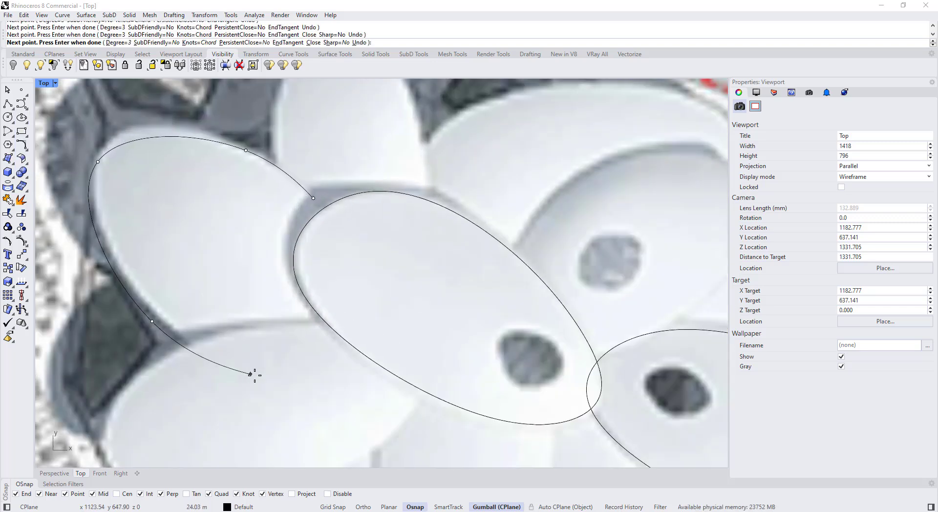
left_click(359, 397)
left_click(372, 318)
left_click(314, 198)
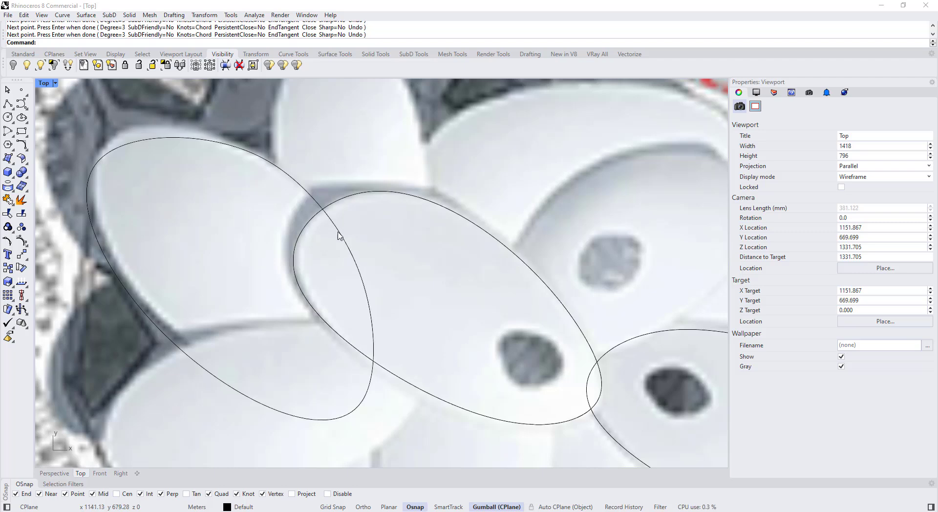
- Adjust the upper-left petal curve's bottom-right, top-left and top control points to match the petal's outline
left_click(338, 231)
scroll(338, 231, "down", 4)
scroll(341, 386, "up", 2)
left_click_drag(317, 294, 403, 428)
left_click_drag(398, 364, 408, 350)
right_click_drag(243, 199, 266, 272)
left_click(120, 189)
left_click_drag(145, 165, 153, 143)
left_click(277, 186)
left_click_drag(301, 164, 295, 166)
- Refine the upper-left petal curve by nudging its lower-left, right and top control points
left_click(201, 370)
left_click_drag(224, 346, 221, 349)
left_click(350, 245)
left_click_drag(373, 220, 368, 211)
left_click(273, 189)
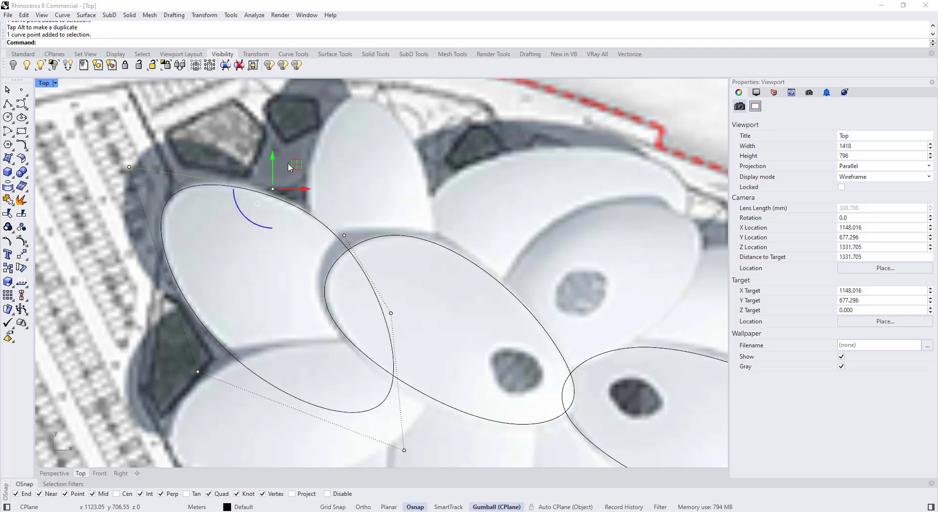
left_click_drag(296, 165, 296, 160)
key("Escape")
scroll(351, 163, "down", 8)
scroll(388, 266, "up", 4)
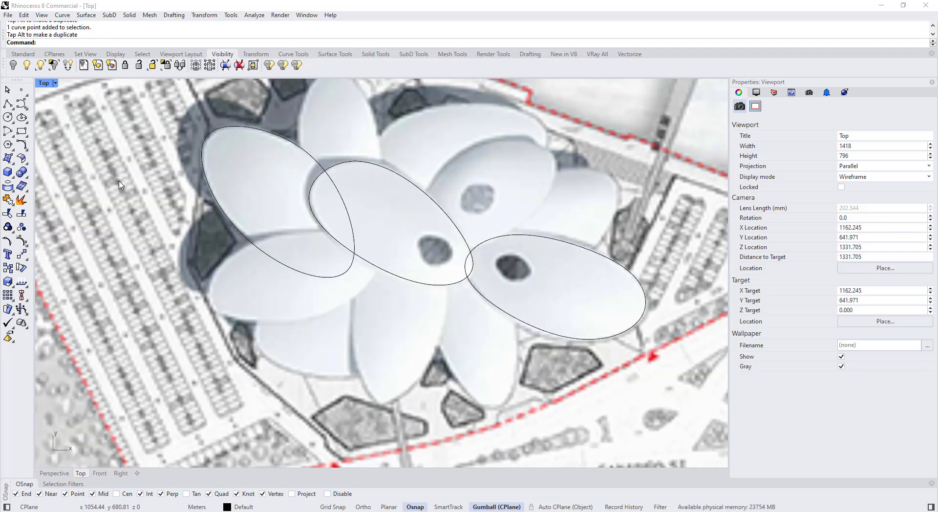
- Trace the petal below the upper-left one as a closed interpolated curve reaching under the central petal
scroll(227, 222, "up", 2)
right_click(282, 235)
left_click(298, 233)
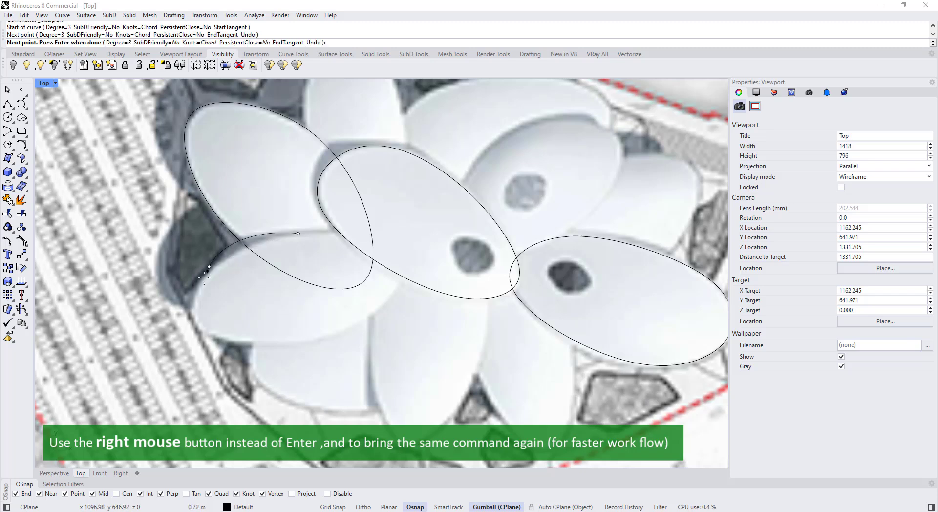
left_click(198, 328)
left_click(280, 341)
left_click(394, 297)
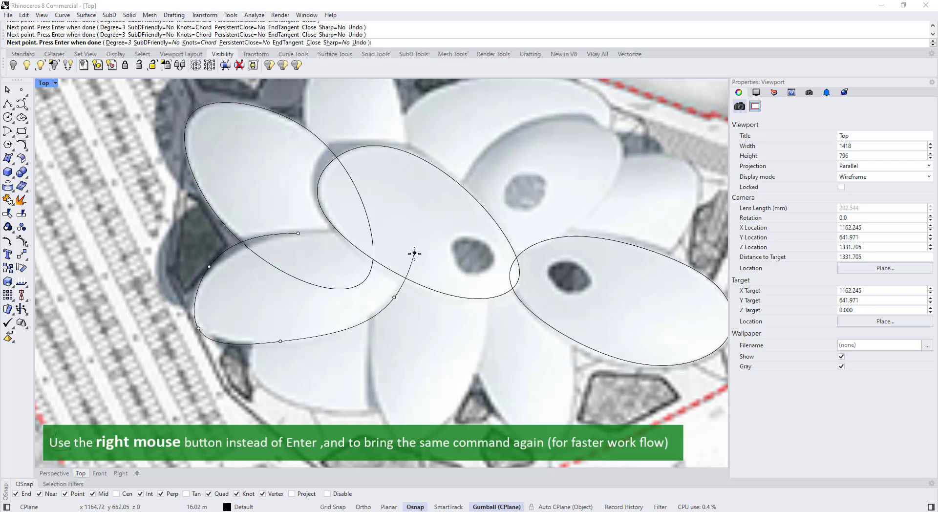
left_click(414, 252)
left_click(299, 234)
- Close the left petal's curve and adjust its upper-left and top control points to follow the petal's edge
left_click(306, 233)
left_click(208, 240)
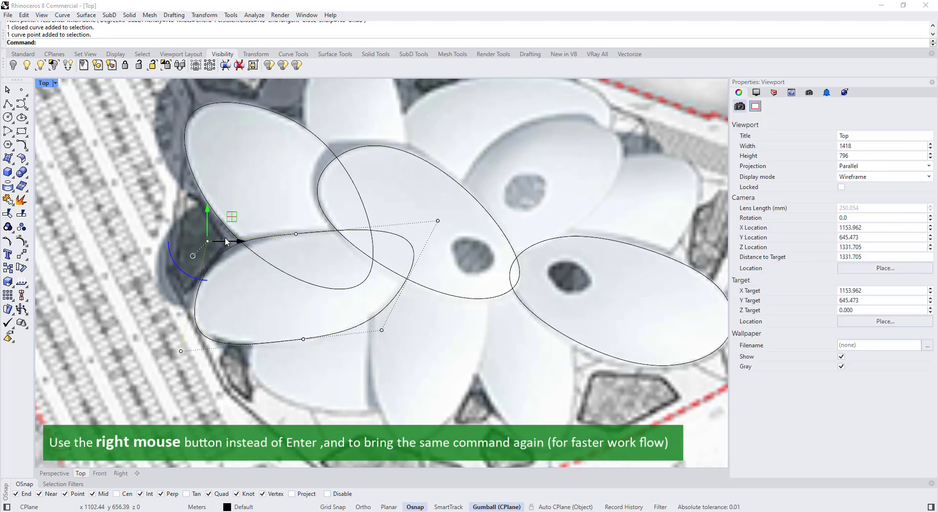
left_click_drag(231, 218, 227, 238)
left_click_drag(270, 189, 319, 206)
- Nudge the left petal curve's right, lower-right and lower-left control points to tighten the fit
left_click_drag(410, 200, 458, 251)
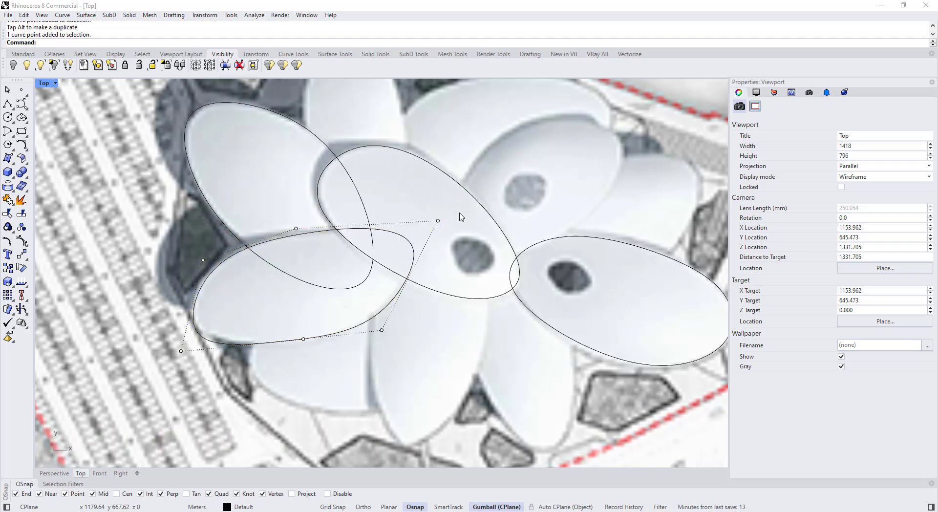
left_click(414, 249)
left_click_drag(419, 203, 459, 243)
left_click_drag(461, 198, 460, 207)
left_click_drag(405, 308, 399, 308)
left_click_drag(128, 330, 186, 373)
left_click_drag(205, 328, 203, 316)
- Move the left petal curve's bottom control point slightly downward to match the picture, and deselect it
scroll(320, 328, "down", 4)
left_click(323, 334)
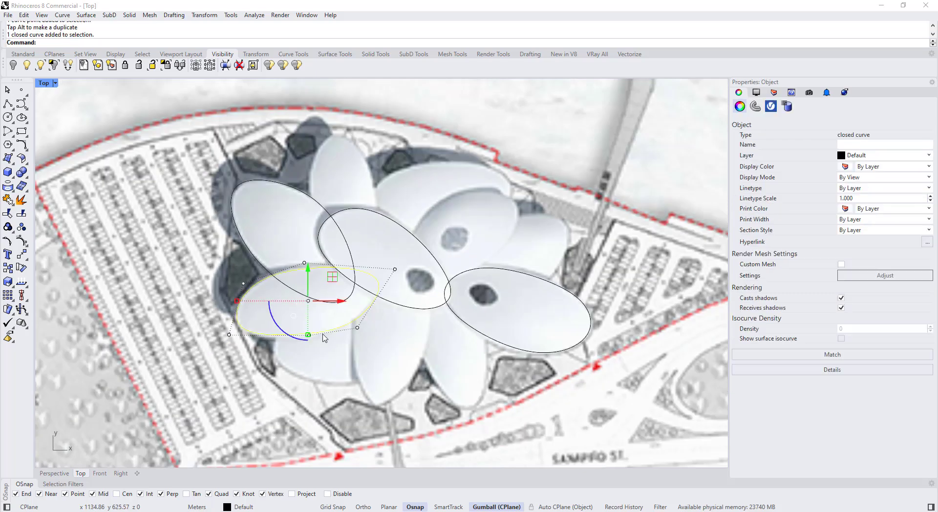
scroll(308, 334, "up", 6)
left_click_drag(291, 320, 323, 350)
left_click_drag(332, 312, 329, 320)
key("Escape")
- Trace the bottom-middle petal as a closed interpolate-points curve reaching under the central petal
scroll(318, 294, "down", 4)
left_click(388, 283)
right_click_drag(387, 279, 356, 274)
right_click_drag(362, 351, 330, 346)
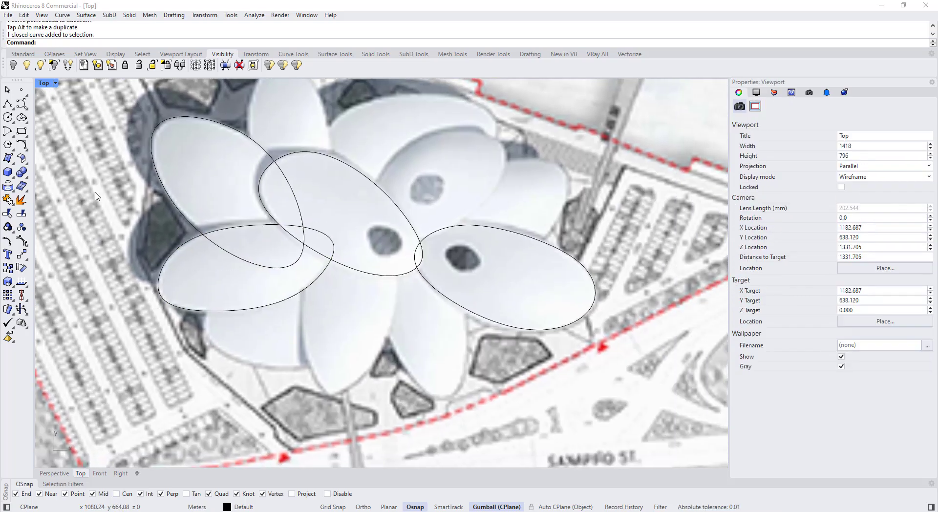
left_click(26, 109)
left_click(331, 396)
left_click(383, 357)
left_click(390, 258)
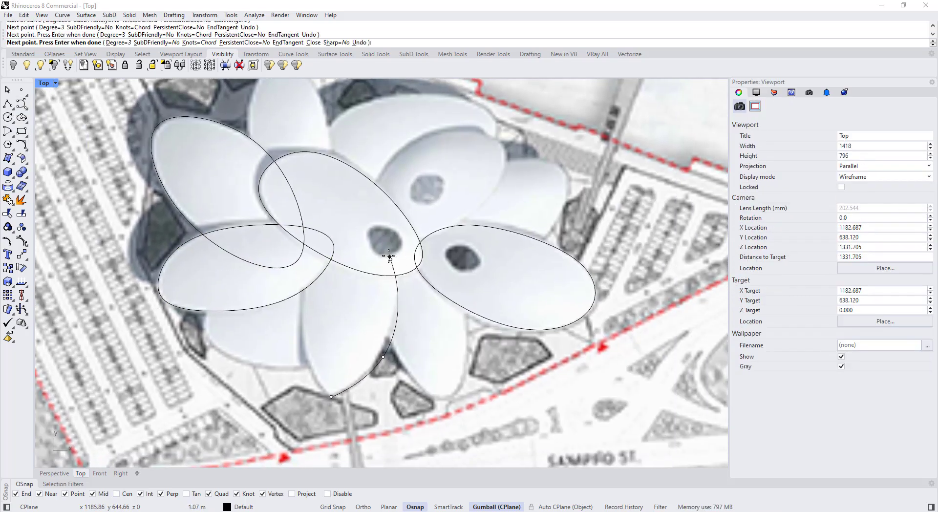
left_click(358, 224)
left_click(304, 279)
left_click(306, 353)
left_click(332, 397)
- Pull in the bottom-middle petal curve's lower-right, bottom and upper-right control points to fit the outline
scroll(348, 409, "up", 2)
left_click(349, 391)
left_click(415, 329)
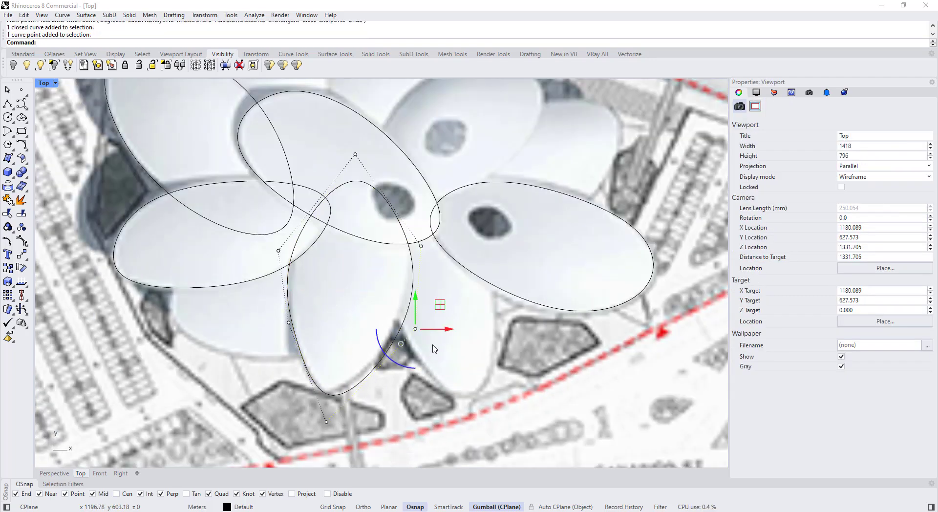
left_click_drag(441, 328, 428, 329)
left_click_drag(326, 421, 325, 415)
left_click(421, 246)
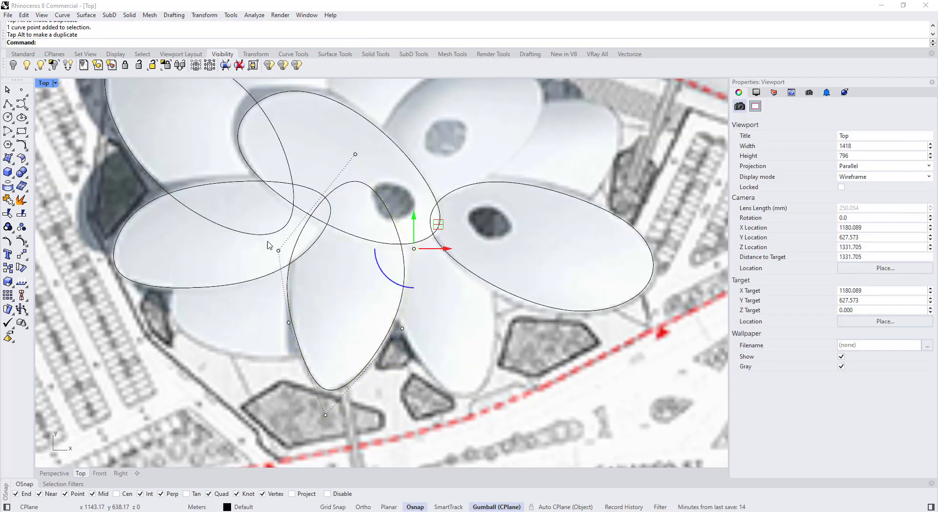
- Refine the bottom-middle petal curve by nudging its two left control points and its top control point
left_click_drag(267, 241, 290, 263)
left_click_drag(303, 227, 310, 228)
left_click_drag(272, 307, 292, 339)
left_click_drag(313, 299, 311, 306)
scroll(355, 270, "down", 2)
left_click(353, 198)
left_click_drag(346, 162, 372, 195)
left_click_drag(380, 152, 385, 158)
left_click(385, 283)
- Duplicate the bottom-middle petal curve onto the petal to its right and rotate the copy to align with it
right_click_drag(370, 289, 343, 301)
scroll(343, 301, "down", 4)
left_click(363, 299)
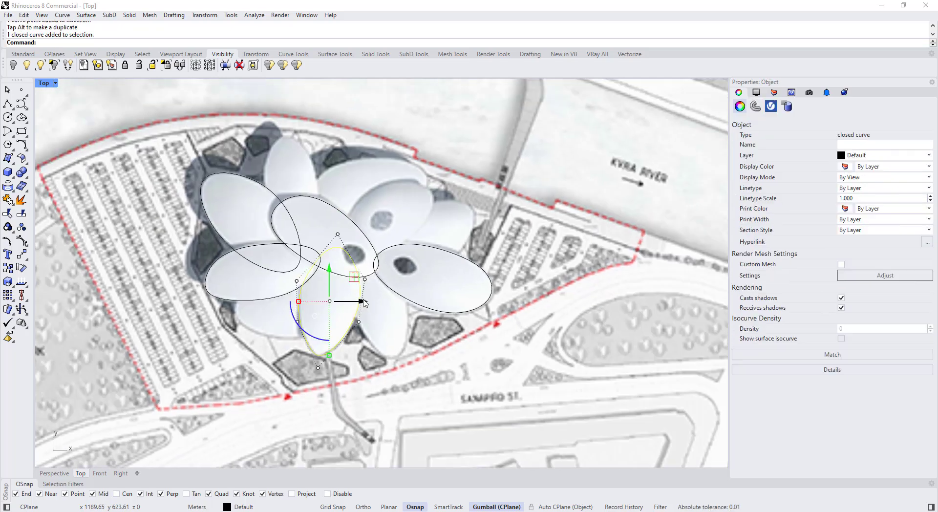
scroll(363, 303, "up", 2)
left_click_drag(346, 276, 395, 284, "alt")
left_click_drag(343, 336, 355, 344)
key("Escape")
key("Escape")
- Show the bottom-right petal curve's control points and move its left, lower-left and bottom points to fit the outline
scroll(344, 312, "up", 6)
left_click(343, 312)
key("F10")
left_click(325, 292)
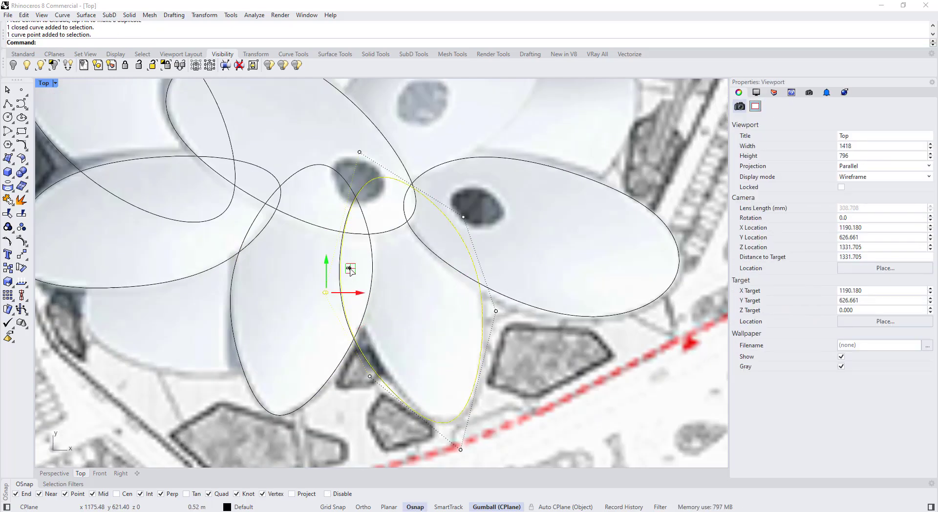
left_click_drag(349, 269, 366, 264)
left_click(369, 376)
left_click_drag(392, 354, 399, 344)
left_click(460, 449)
left_click_drag(485, 424, 486, 418)
- Adjust the bottom-right petal curve's upper-right and top control points, and deselect the curve
scroll(480, 321, "down", 2)
left_click(466, 237)
left_click_drag(487, 215, 484, 218)
left_click(382, 185)
left_click_drag(405, 161, 409, 168)
scroll(415, 169, "down", 4)
right_click_drag(415, 169, 403, 246)
key("Escape")
key("Escape")
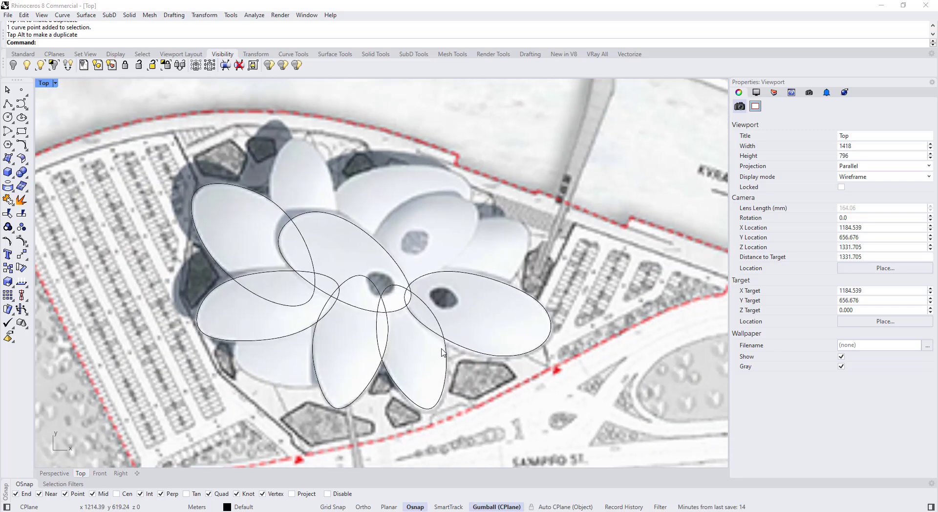
- Duplicate the bottom-right petal curve onto the petal above the right-hand one, rotating and positioning the copy
right_click_drag(441, 348, 416, 377)
left_click(421, 379)
left_click(435, 376)
left_click_drag(479, 318, 465, 265)
left_click_drag(434, 334, 443, 334)
- Move the upper-right petal curve's upper-left and lower-right control points outward to match the petal
left_click(485, 221)
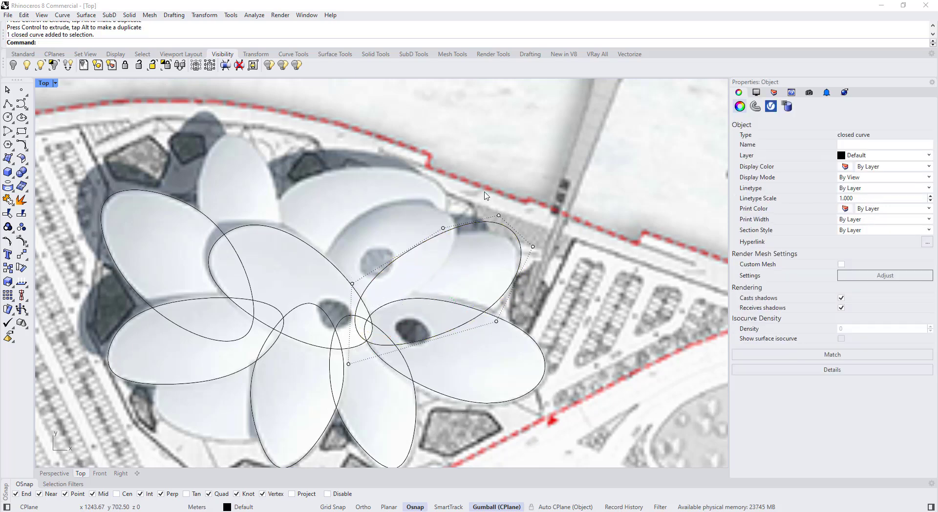
left_click(498, 215)
left_click(444, 228, "shift")
scroll(501, 215, "up", 2)
left_click_drag(489, 199, 414, 258)
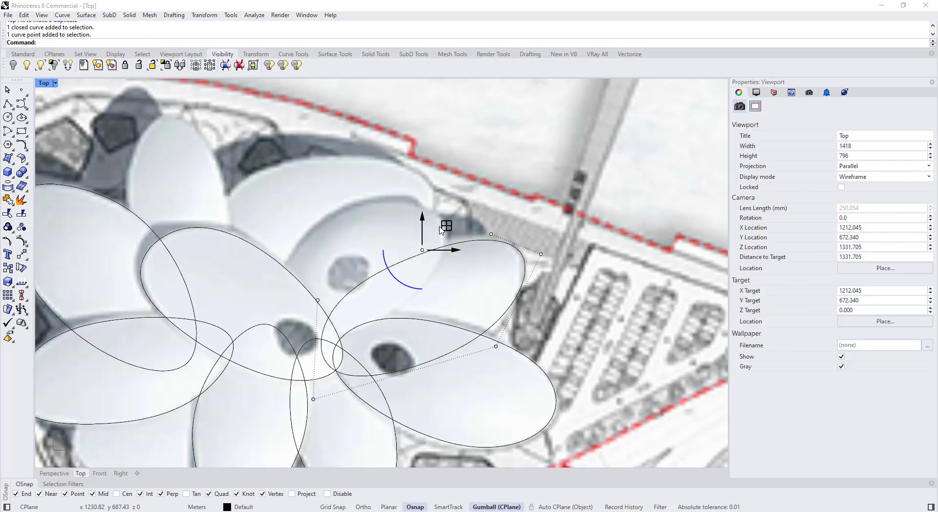
left_click_drag(447, 225, 441, 211)
left_click_drag(463, 296, 504, 359)
left_click_drag(513, 318, 526, 335)
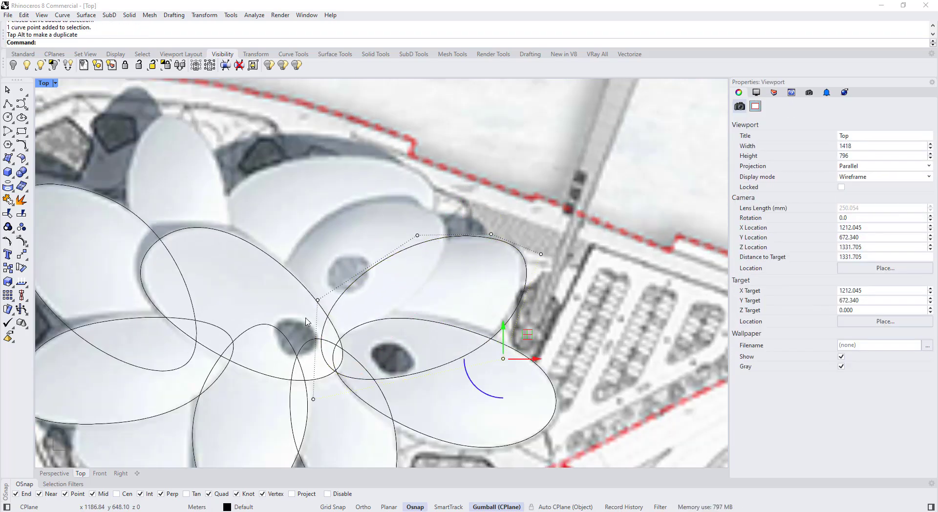
- Refine the upper-right petal curve by nudging its left, upper-left, lower-left and right control points
left_click(317, 300)
left_click_drag(341, 278, 356, 279)
left_click(417, 236)
left_click_drag(439, 216, 442, 219)
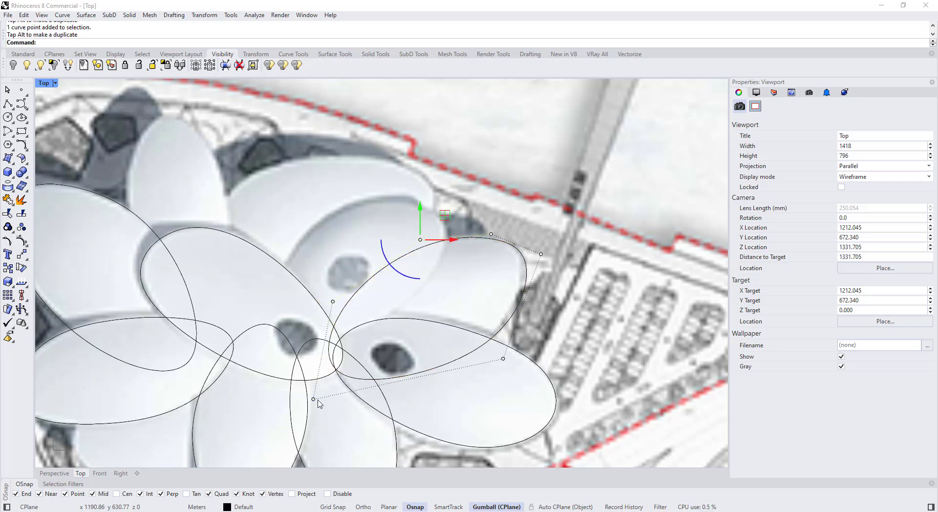
left_click(313, 399)
left_click_drag(336, 377, 339, 368)
left_click(541, 254)
left_click_drag(564, 230, 557, 227)
left_click(551, 268)
scroll(551, 268, "down", 3)
scroll(417, 374, "up", 1)
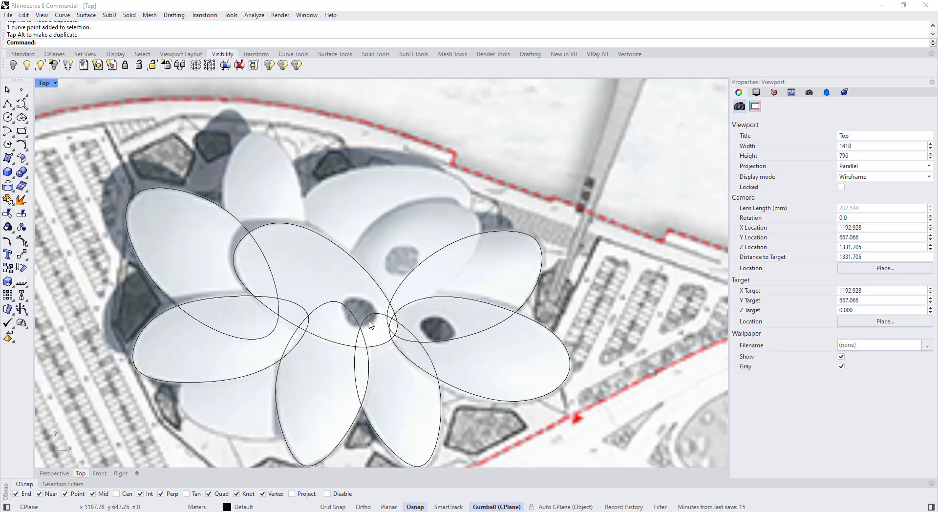
- Duplicate the bottom-right petal curve onto the petal with the light grey opening, rotating and positioning the copy
left_click(432, 364)
left_click_drag(406, 357, 420, 238, "alt")
left_click_drag(394, 306, 459, 278)
left_click_drag(375, 270, 376, 266)
- Show the copied curve's control points and move its top point up and its left point outward
key("F10")
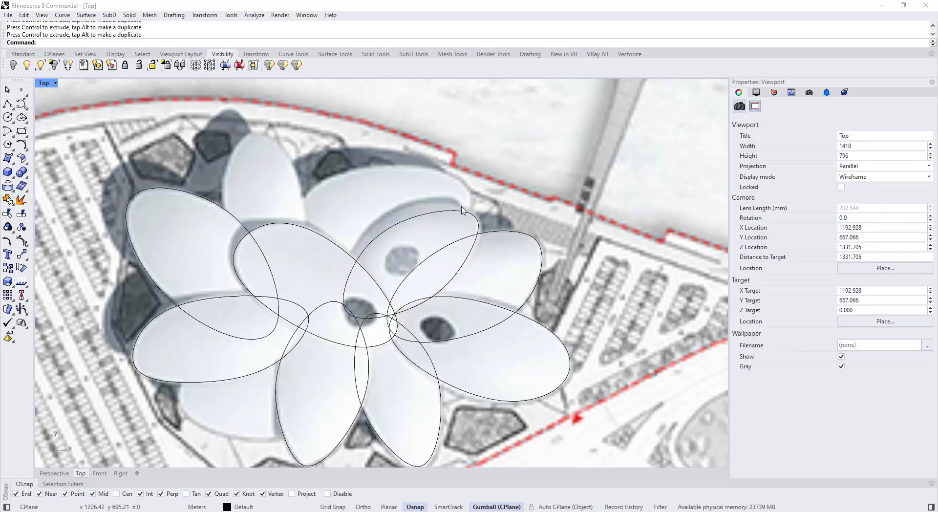
left_click(402, 210)
left_click_drag(425, 187, 423, 167)
left_click(353, 251)
left_click_drag(376, 228, 365, 227)
- Adjust the right and bottom control points of the curve around the light grey opening to fit its petal
scroll(473, 221, "up", 2)
left_click(484, 175)
left_click_drag(422, 235, 466, 295)
left_click_drag(481, 264, 492, 265)
left_click(406, 334)
left_click_drag(430, 311, 422, 316)
left_click(403, 250)
- Duplicate the bottom-middle petal curve onto the lower-left petal and rotate the copy to match its direction
scroll(403, 249, "down", 4)
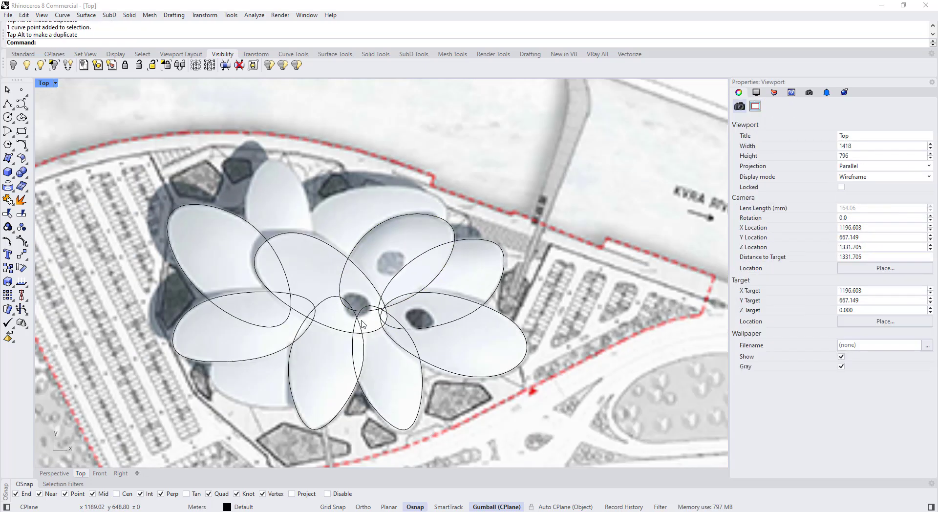
left_click(361, 322)
left_click_drag(350, 339, 298, 346, "alt")
left_click_drag(266, 411, 233, 366)
- Show the lower-left petal curve's control points and nudge its bottom and left points to follow the outline
scroll(246, 396, "up", 4)
left_click(200, 404)
left_click(225, 397)
key("F10")
left_click(261, 418)
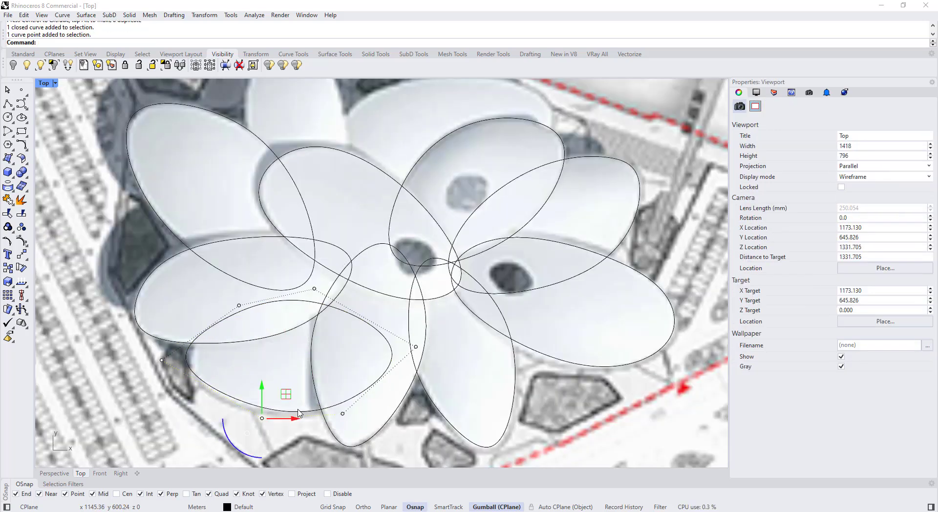
left_click_drag(284, 394, 285, 398)
left_click(162, 360)
left_click_drag(185, 336, 194, 336)
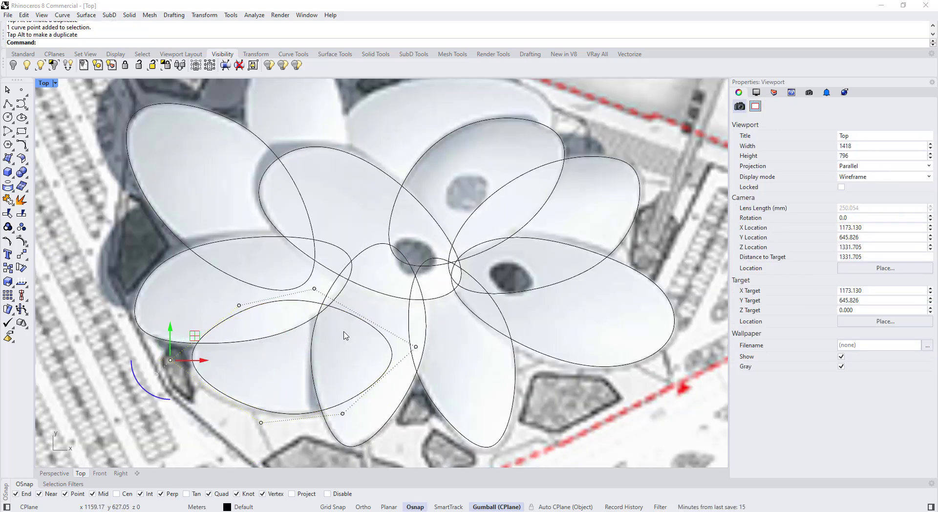
- Shift the whole lower-left petal curve slightly down and left, and pull its right control point inward
scroll(347, 361, "down", 2)
left_click(341, 316)
left_click_drag(330, 376, 326, 379)
left_click(315, 407)
scroll(350, 349, "up", 2)
left_click(414, 351)
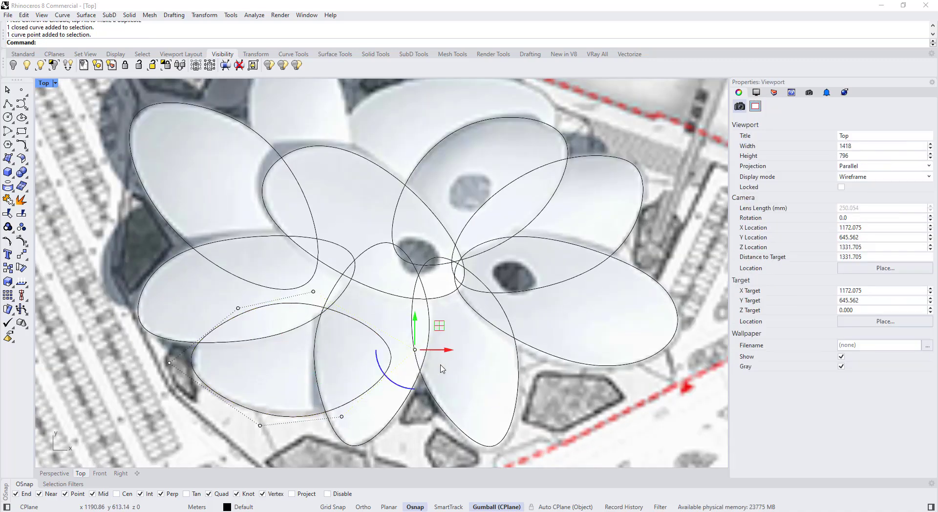
left_click_drag(446, 350, 443, 350)
key("Escape")
key("Escape")
- Duplicate the bottom-right petal curve onto the top petal and fine-tune the copy's rotation and position
scroll(336, 333, "down", 4)
right_click_drag(337, 333, 334, 376)
left_click(383, 373)
left_click_drag(425, 356, 326, 212, "alt")
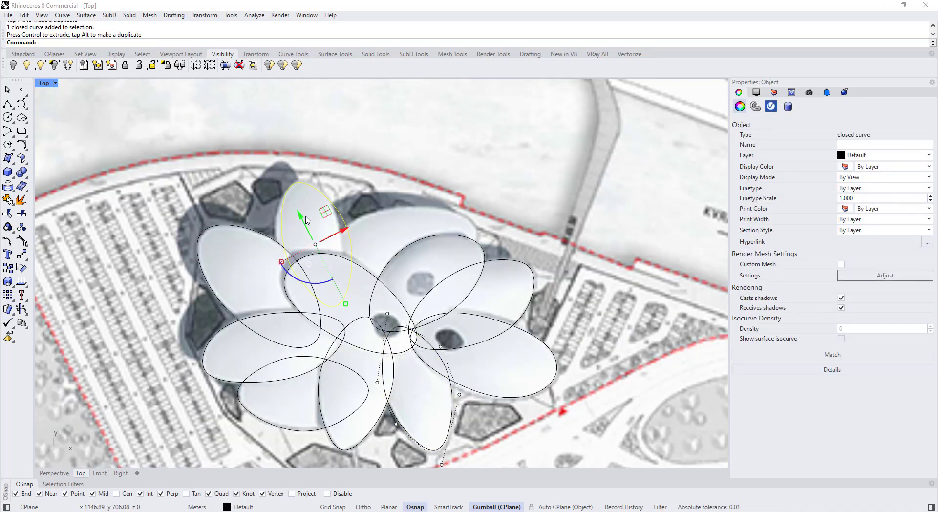
scroll(294, 216, "up", 4)
left_click_drag(305, 298, 299, 294)
left_click_drag(339, 233, 325, 233)
key("Escape")
- Fit the top petal curve by nudging its left, right and bottom control points, and deselect it
left_click(267, 226)
left_click_drag(243, 218, 318, 353)
left_click_drag(290, 252, 285, 251)
left_click_drag(336, 157, 401, 295)
left_click_drag(400, 218, 404, 216)
left_click_drag(320, 344, 344, 389)
left_click_drag(360, 355, 365, 348)
key("Escape")
key("Escape")
- Duplicate the bottom-right petal curve onto the untraced upper-right petal and roughly align the copy with that petal's outline
scroll(337, 161, "down", 2)
right_click_drag(342, 164, 288, 177)
scroll(478, 303, "down", 4)
left_click(411, 406)
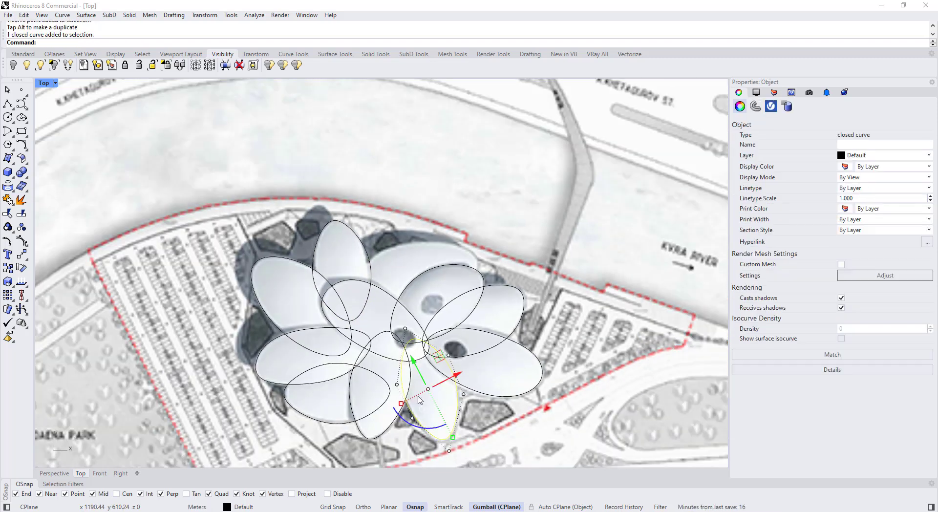
left_click_drag(438, 355, 435, 255, "alt")
scroll(432, 253, "up", 4)
key("Escape")
left_click(394, 334)
left_click_drag(403, 341, 455, 344)
left_click_drag(397, 292, 392, 262)
left_click_drag(542, 298, 481, 246)
- Fit the copied curve to the upper-right petal by moving its control points around the outline, and deselect it
scroll(481, 245, "up", 4)
left_click_drag(559, 261, 571, 263)
left_click_drag(429, 241, 398, 210)
left_click_drag(436, 200, 458, 189)
left_click_drag(408, 254, 474, 376)
left_click_drag(468, 327, 466, 340)
left_click_drag(307, 230, 335, 259)
left_click_drag(340, 217, 311, 217)
left_click_drag(271, 289, 206, 358)
left_click_drag(260, 303, 249, 305)
left_click_drag(342, 352, 377, 389)
left_click_drag(384, 347, 361, 362)
left_click_drag(362, 363, 361, 367)
key("Escape")
key("Escape")
scroll(452, 297, "down", 10)
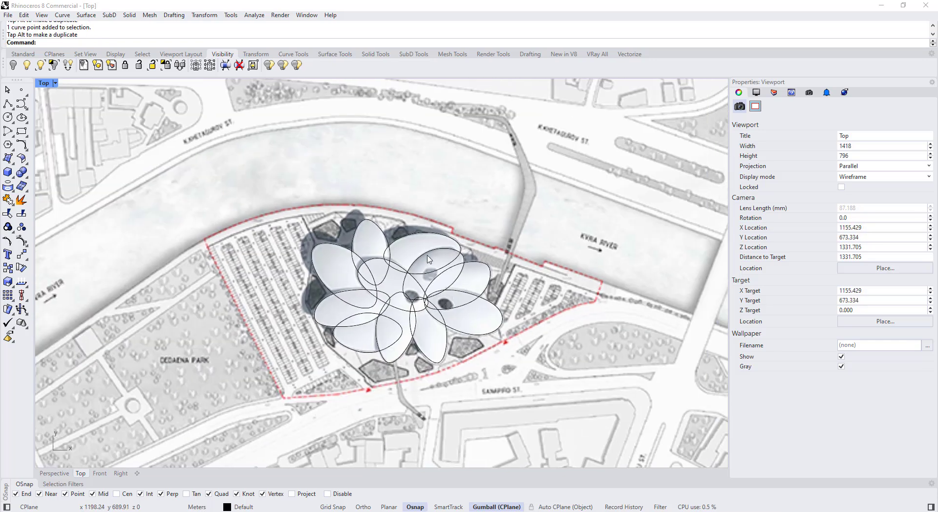
- Switch from the Top view to the maximized Perspective view and examine the traced petal curves from several angles
scroll(429, 254, "up", 2)
left_click(441, 230)
right_click_drag(525, 206, 491, 235)
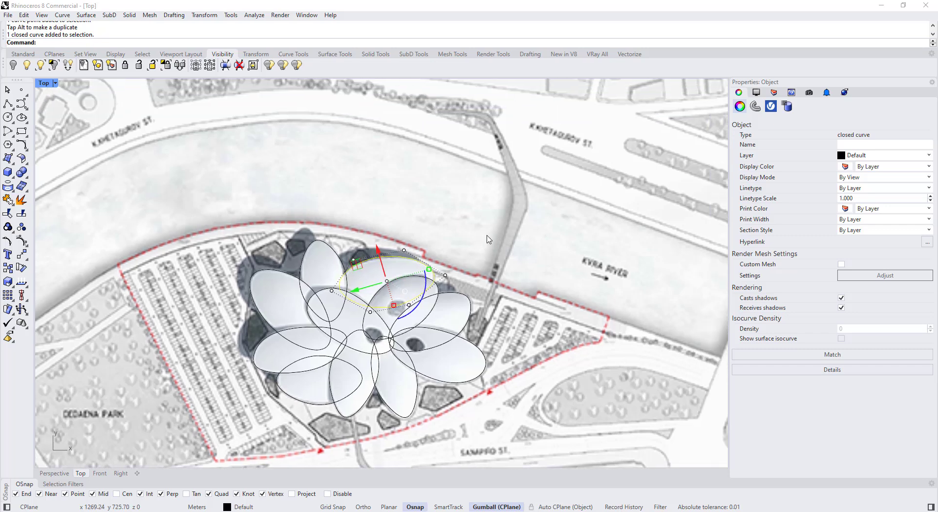
left_click(490, 227)
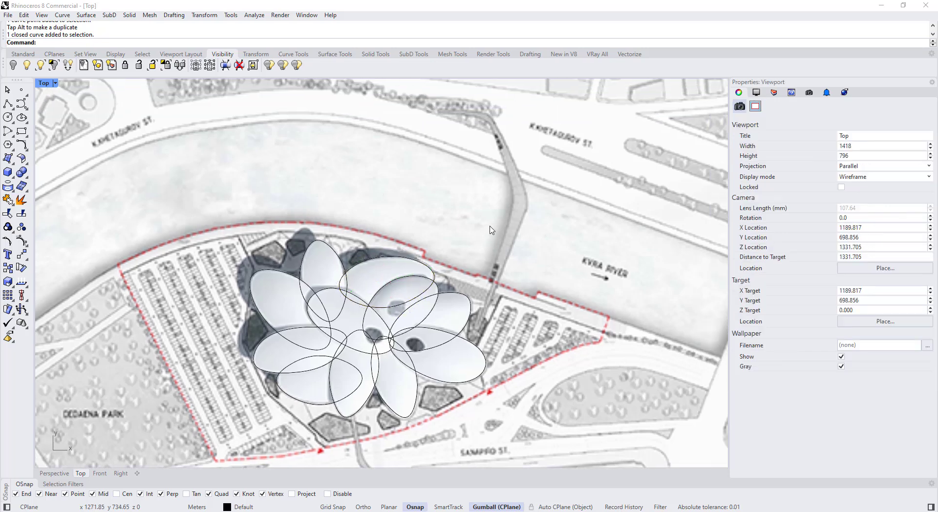
double_click(44, 83)
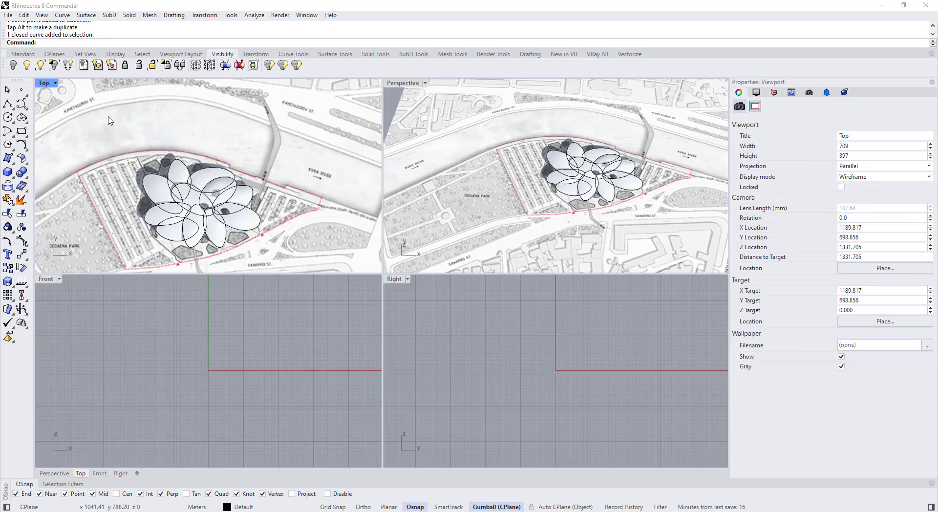
double_click(404, 84)
right_click_drag(457, 210, 445, 167)
scroll(451, 244, "up", 3)
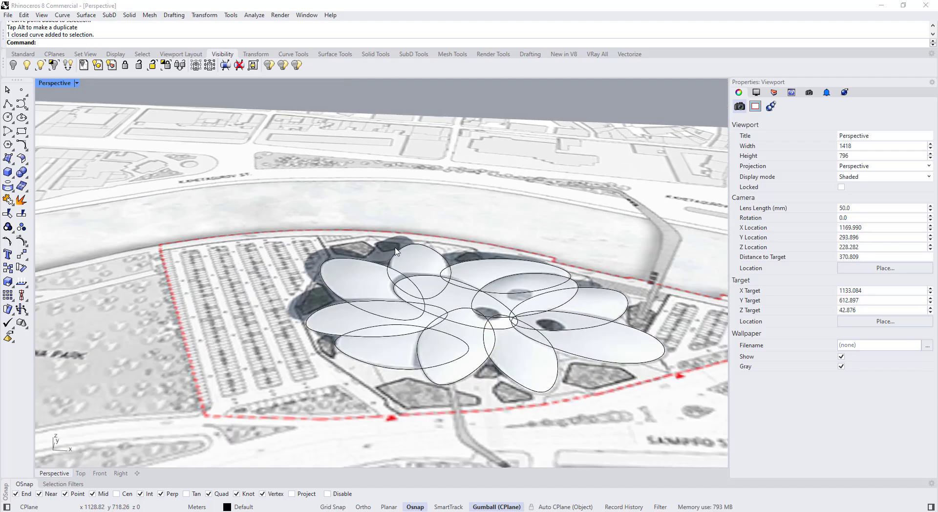
right_click_drag(415, 264, 391, 298)
right_click_drag(391, 298, 356, 272, "shift")
scroll(319, 331, "down", 3)
left_click(360, 265)
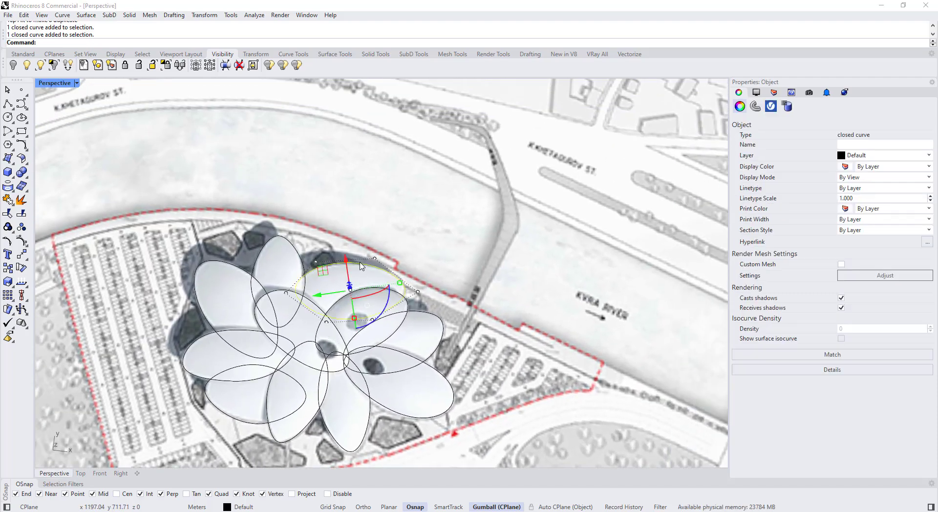
left_click(378, 230)
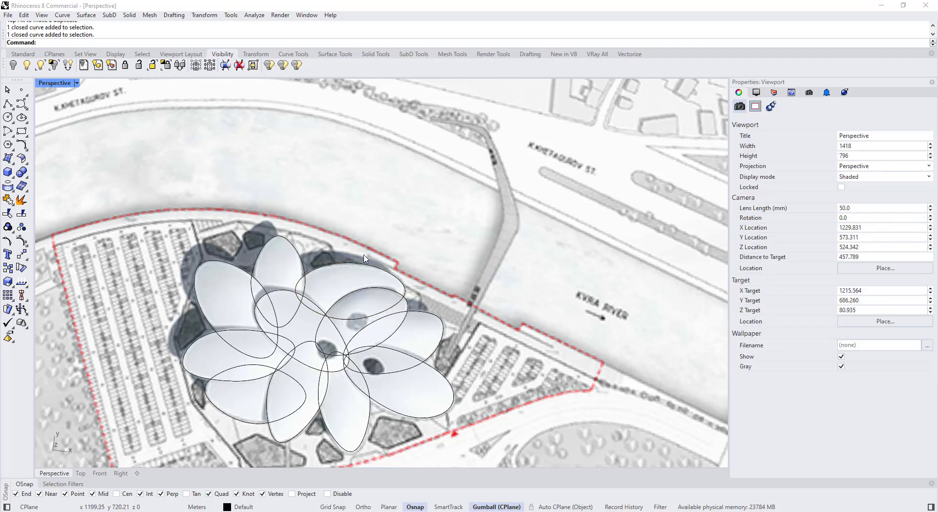
- Create a planar surface from the upper-right petal curve
left_click(363, 271)
left_click(12, 163)
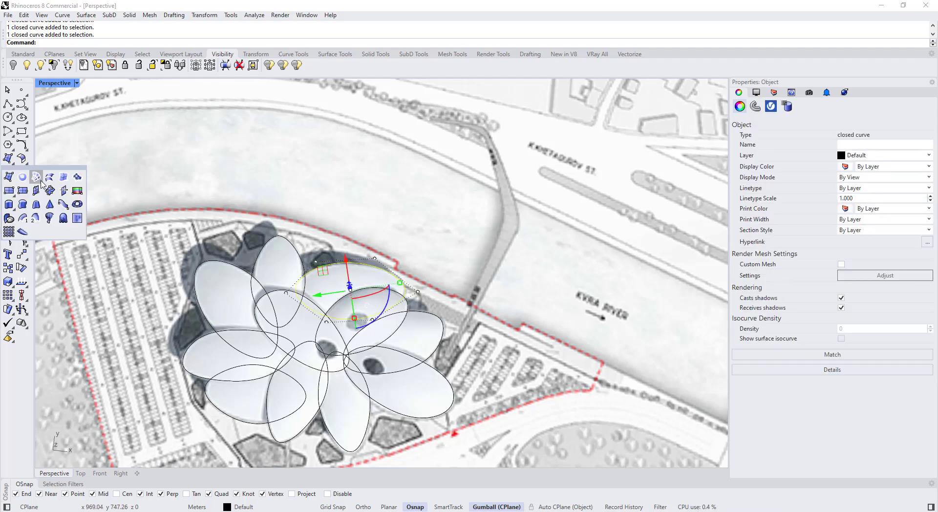
left_click(22, 177)
right_click_drag(376, 232, 344, 241)
- Rebuild the upper-right petal surface with 4 points and degree 3 in both U and V, deleting the input and retrimming
key("Return")
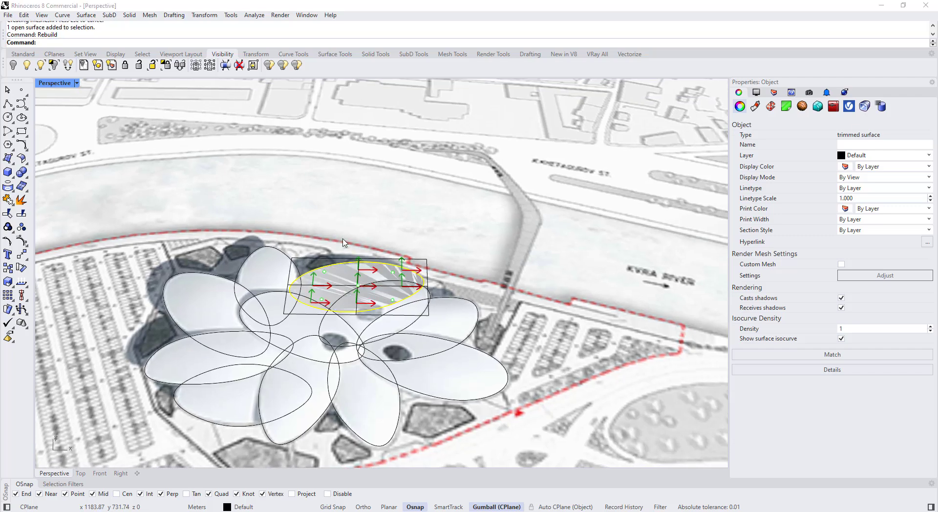
right_click_drag(355, 263, 247, 253)
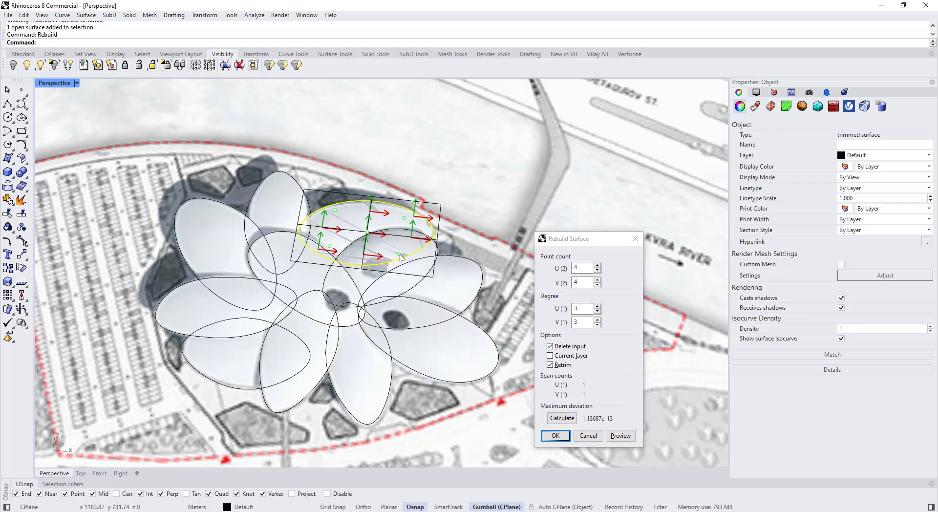
scroll(405, 279, "down", 8)
scroll(401, 264, "up", 8)
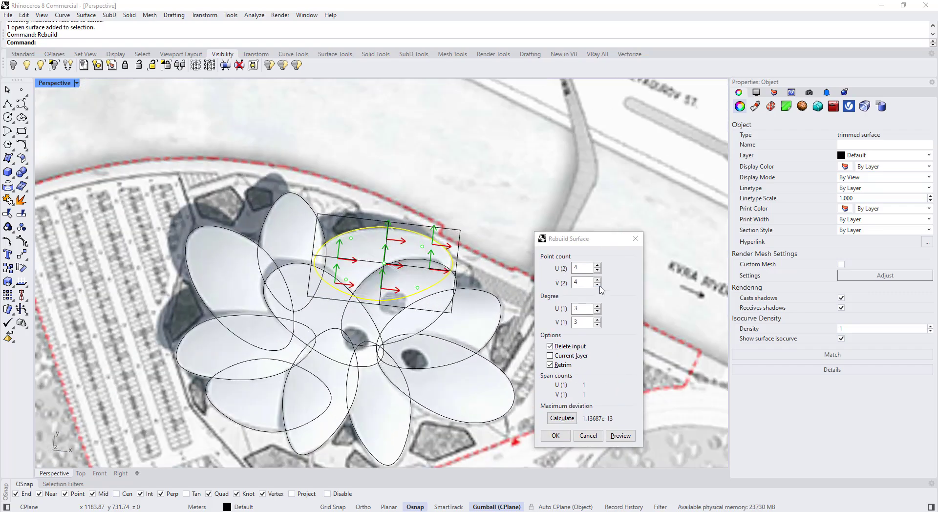
left_click(581, 268)
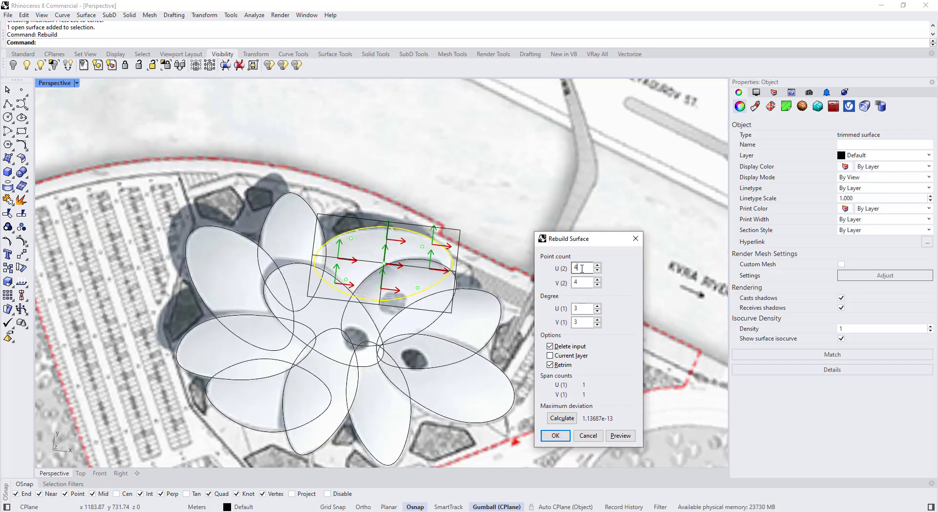
left_click(555, 435)
- Raise the rebuilt petal surface above the plan and try bending it by moving its control points
right_click_drag(478, 372, 400, 337)
left_click(379, 342)
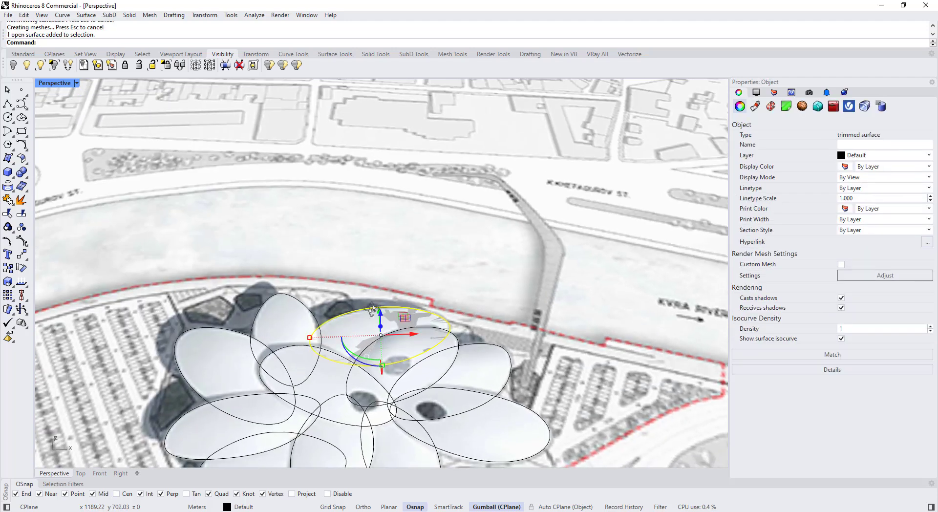
left_click_drag(379, 328, 378, 258)
key("F10")
left_click_drag(394, 313, 428, 253)
key("Escape")
right_click_drag(427, 253, 386, 229)
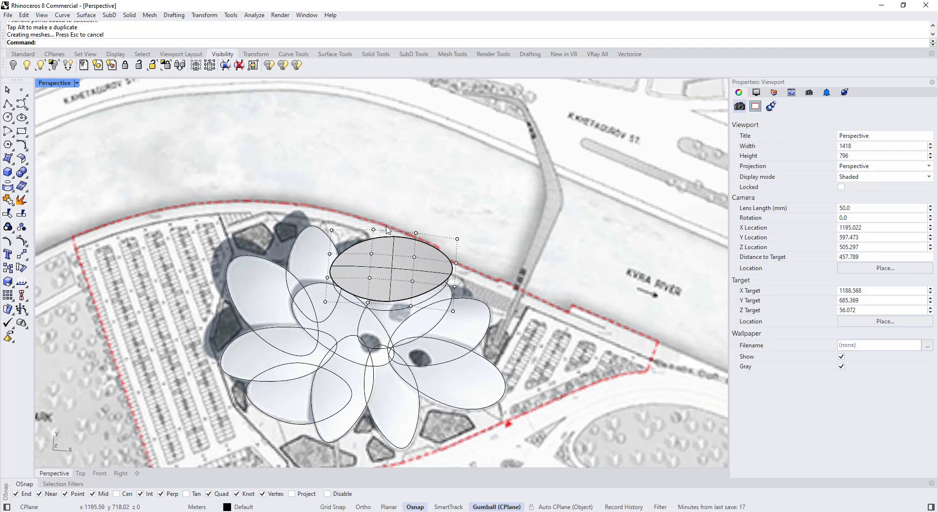
- Delete the raised upper-right petal surface, keeping its outline curve on the plan
right_click_drag(394, 267, 384, 308)
left_click(396, 303)
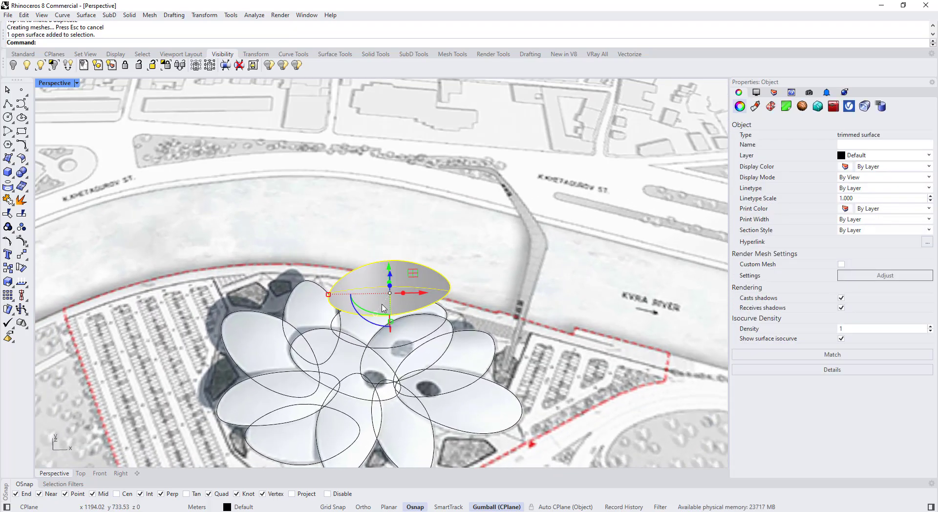
key("Delete")
right_click_drag(411, 335, 395, 372)
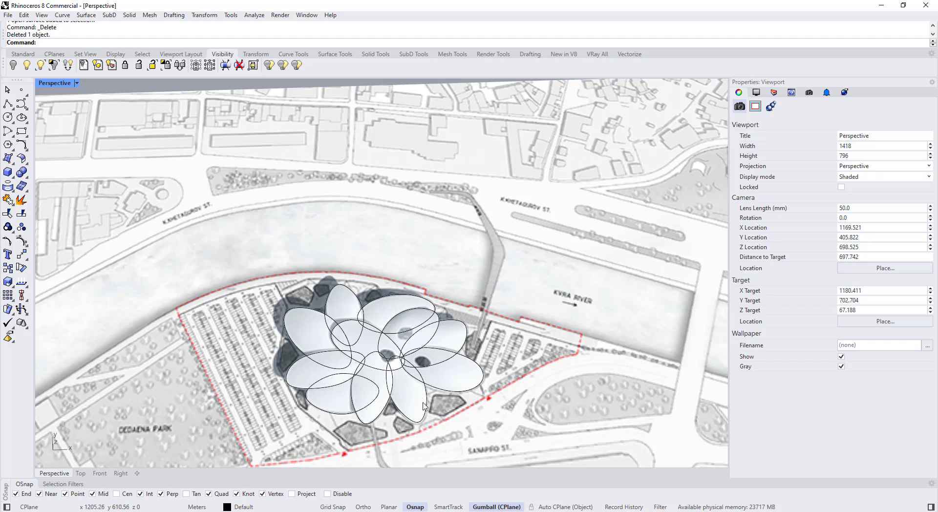
- Create a planar surface from the bottom-right petal curve and show the surface's control points
left_click(424, 405)
scroll(442, 429, "up", 3)
left_click(13, 170)
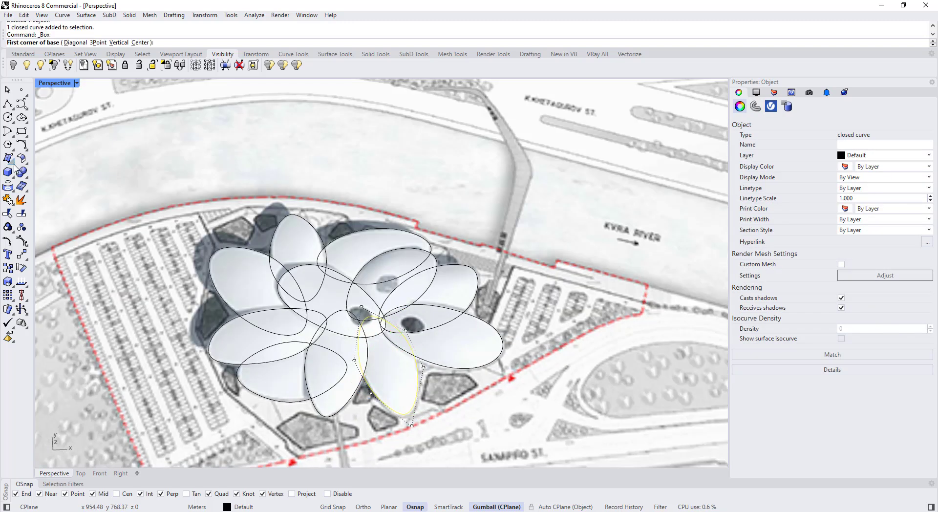
left_click(26, 162)
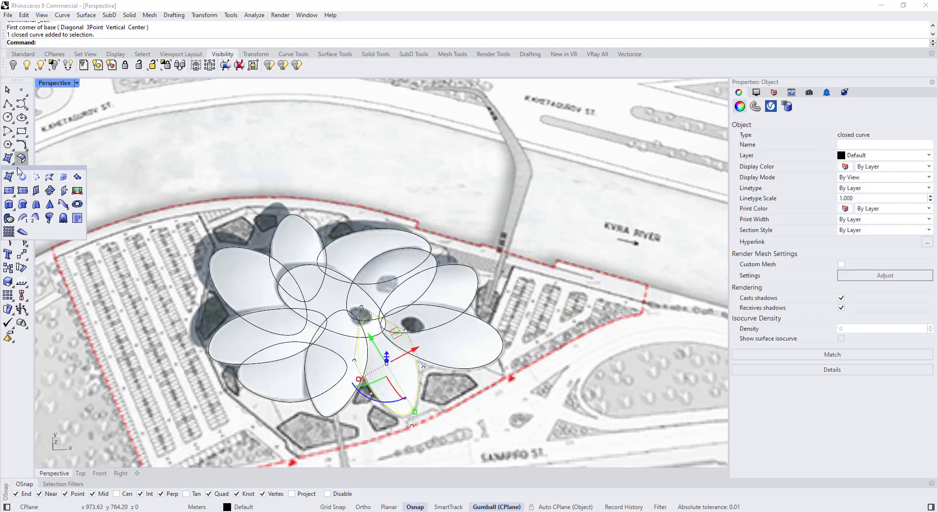
left_click(46, 196)
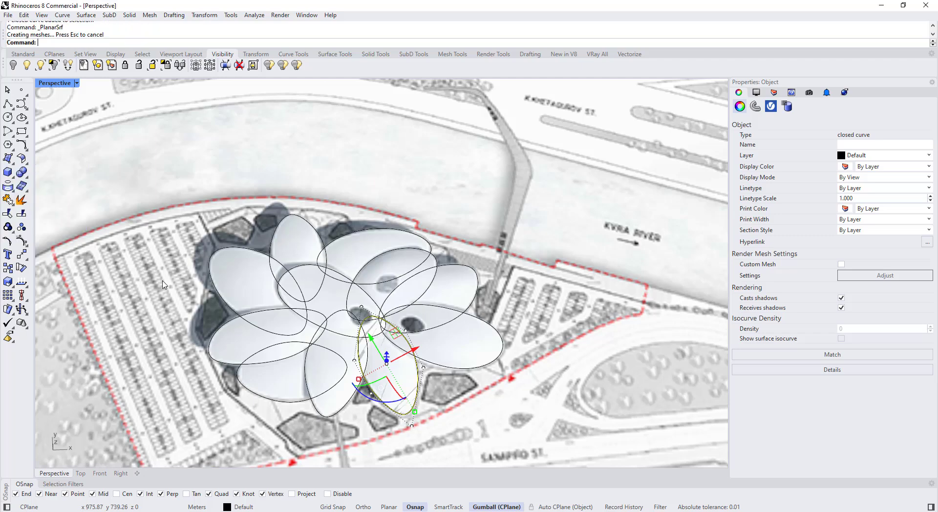
left_click(398, 388)
key("F10")
scroll(392, 376, "down", 2)
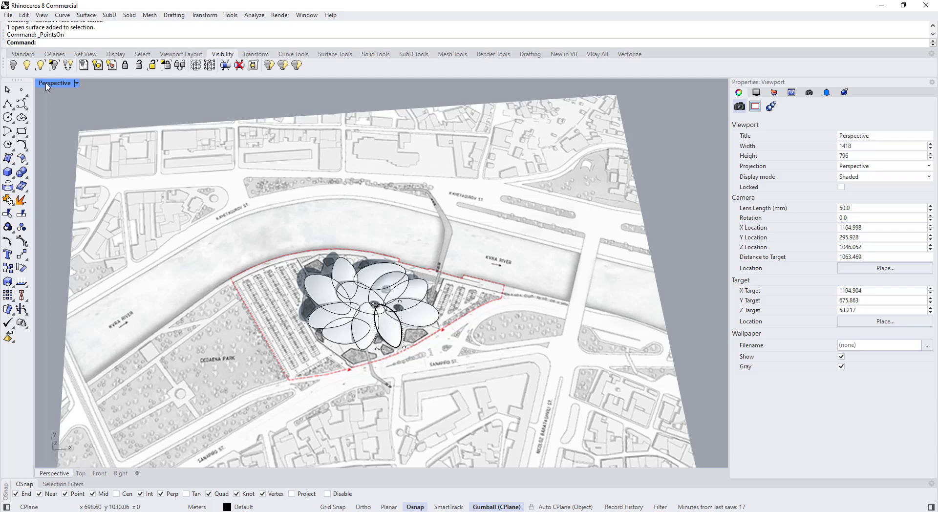
- Switch back to the maximized Top view to inspect the control-point frame around the bottom-right petal surface
left_click(54, 87)
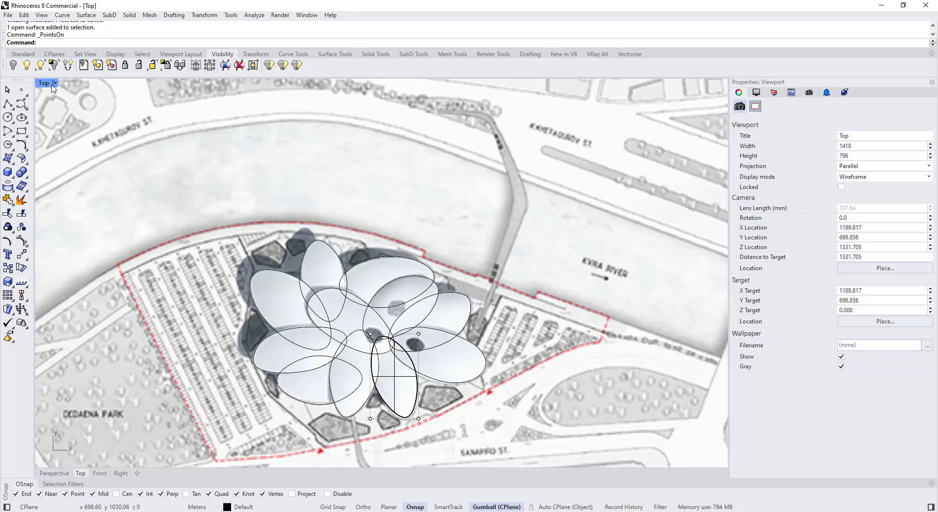
scroll(371, 313, "down", 3)
scroll(379, 324, "up", 7)
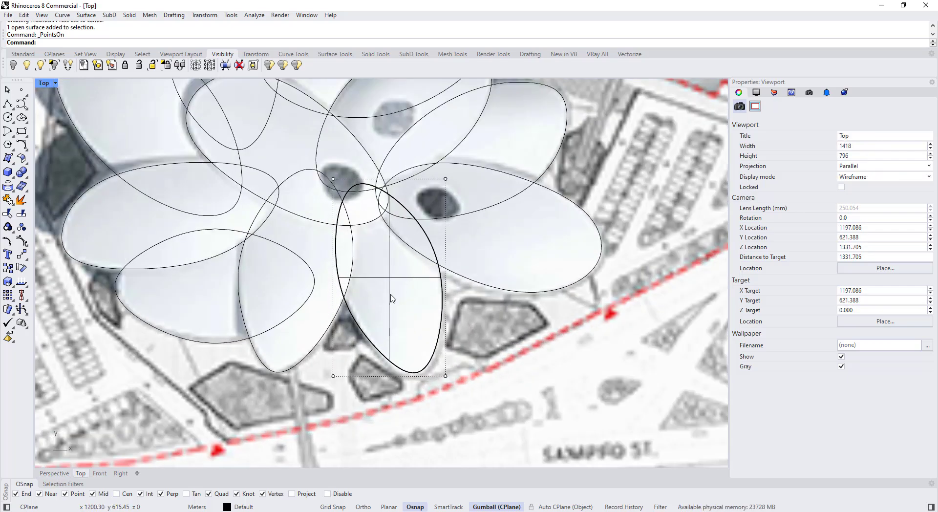
right_click_drag(390, 298, 369, 333)
scroll(333, 369, "down", 2)
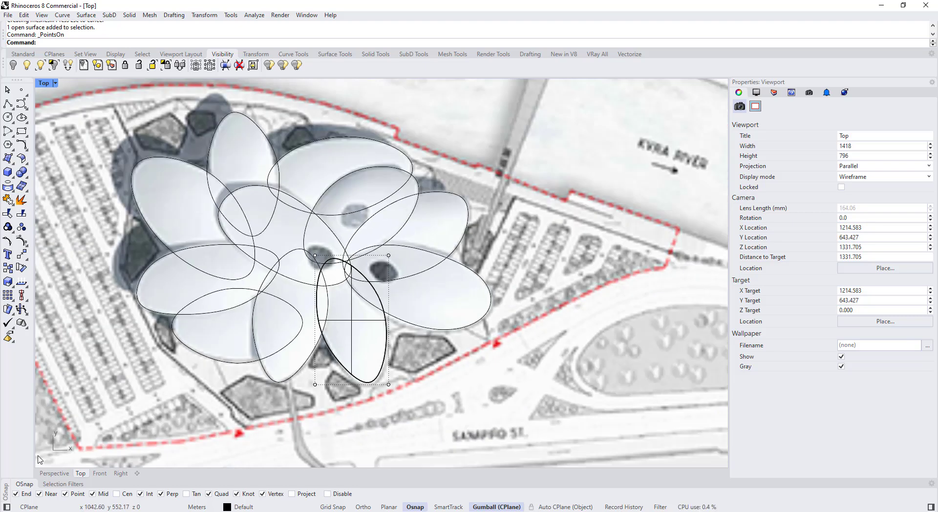
- Turn off the control points and delete the bottom-right petal's planar surface
key("Escape")
left_click(349, 269)
key("Delete")
- Create a planar surface from the large right petal curve and show the surface's control points
left_click(361, 299)
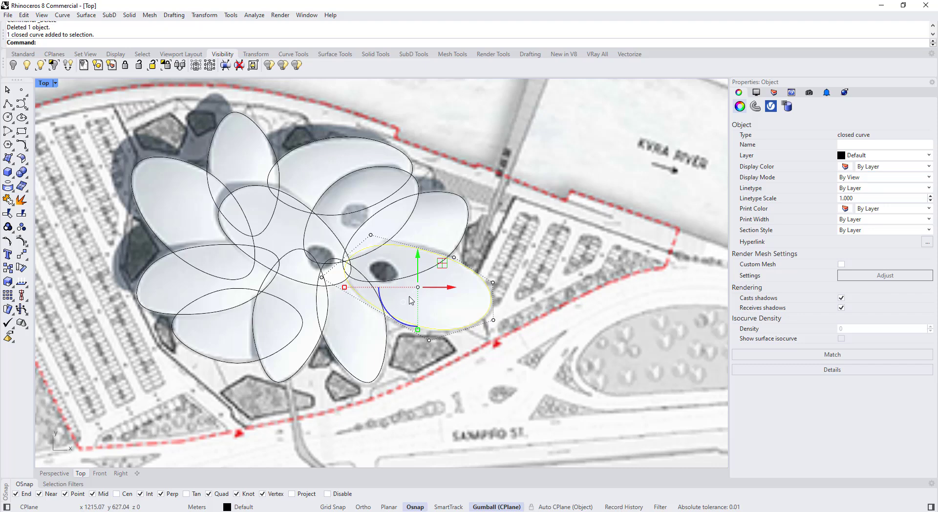
left_click(12, 165)
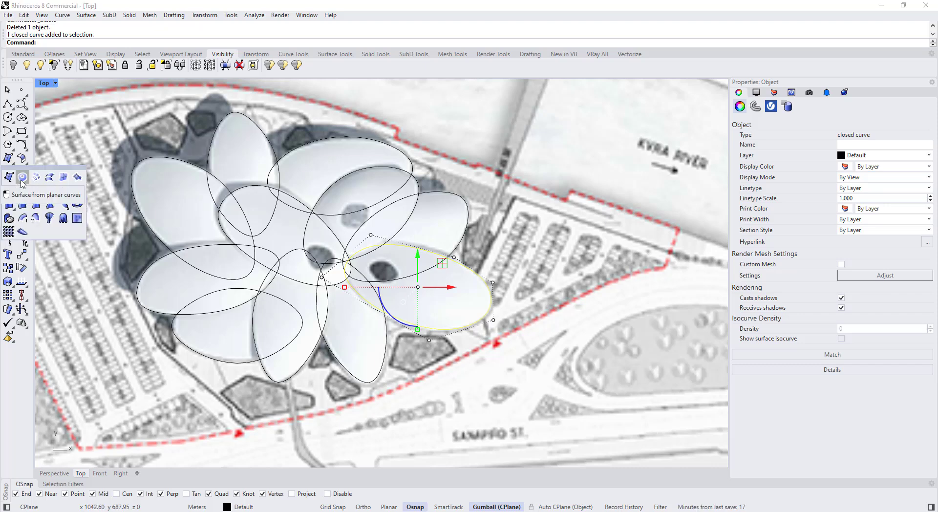
left_click(22, 180)
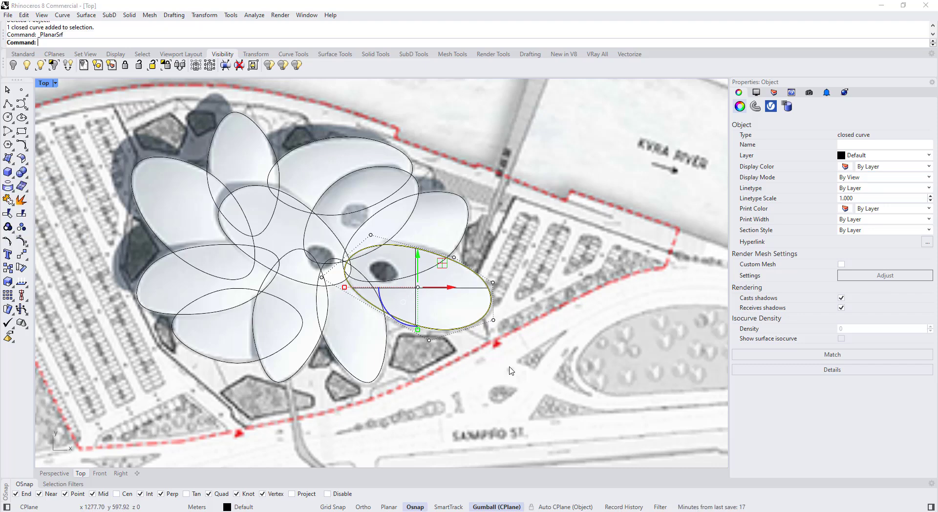
key("F10")
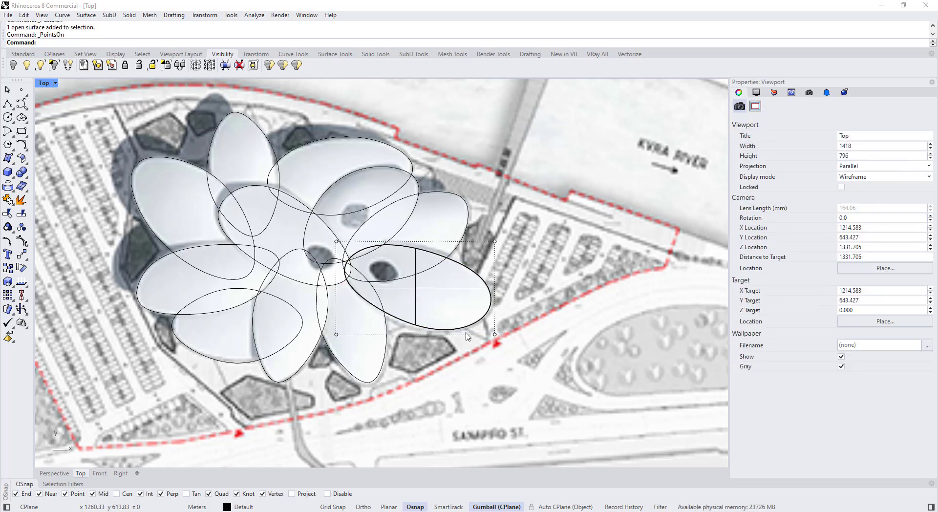
scroll(345, 232, "up", 3)
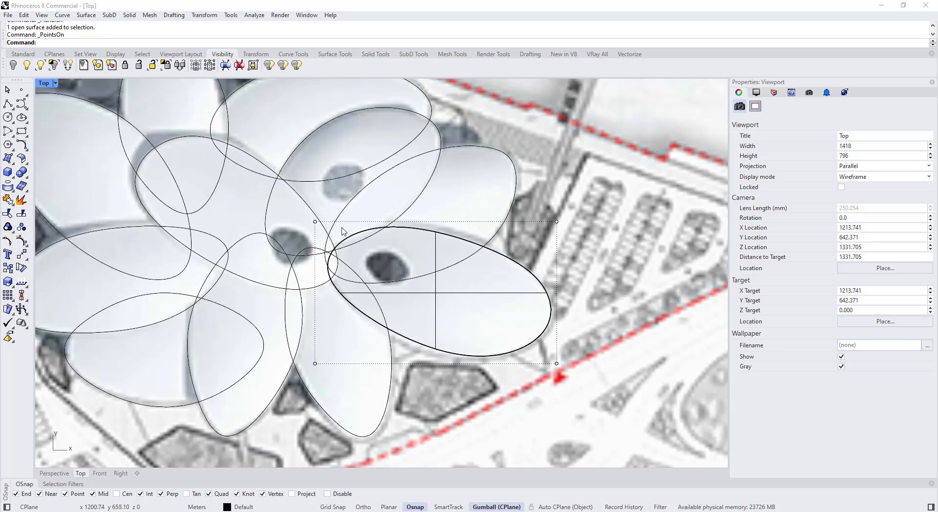
- Draw a straight polyline along the right petal's long axis, from its outer tip to its inner tip
left_click(445, 294)
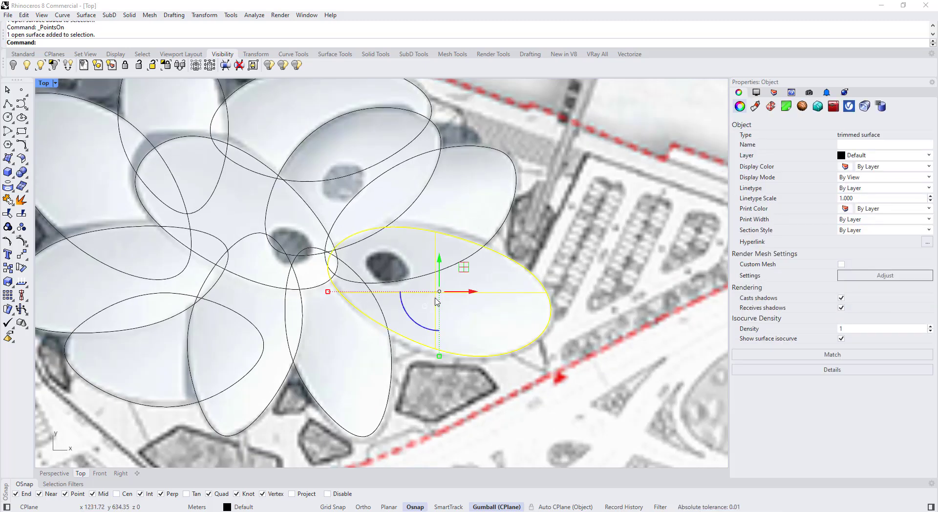
left_click(7, 103)
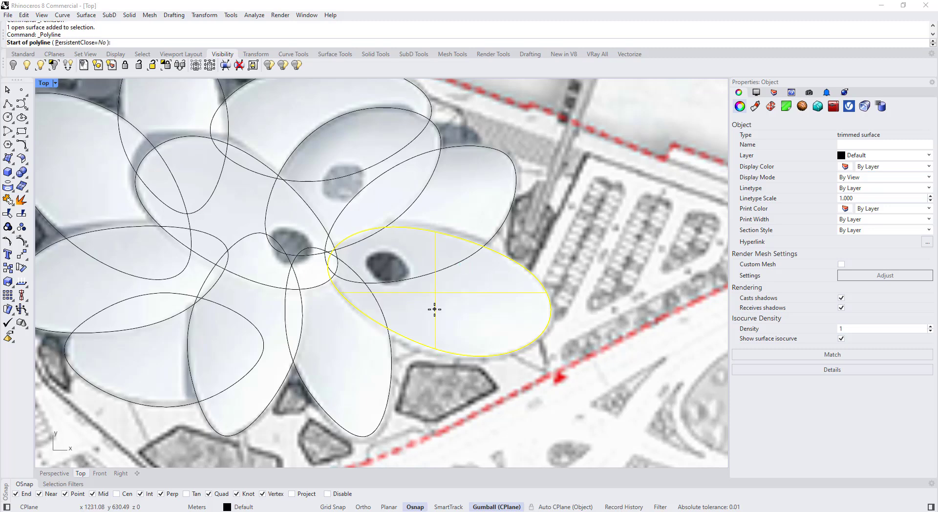
left_click(546, 321)
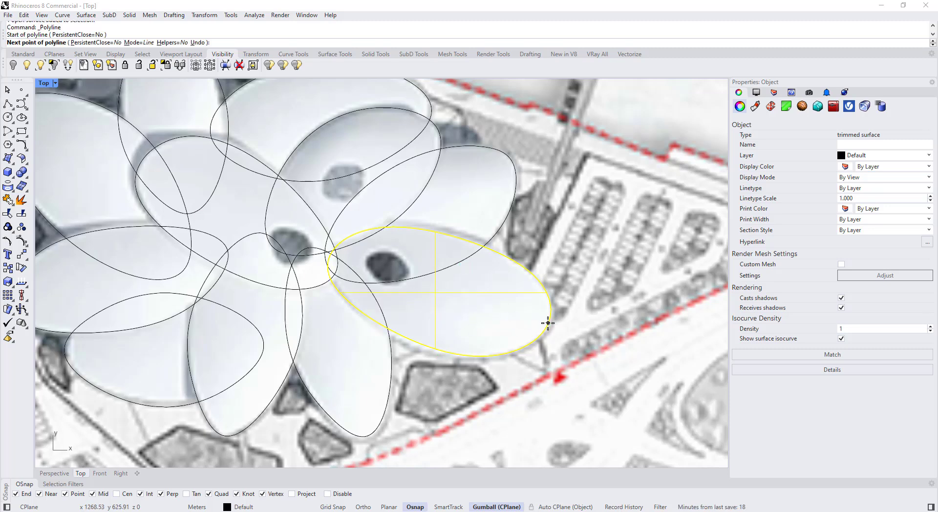
left_click(328, 257)
key("Return")
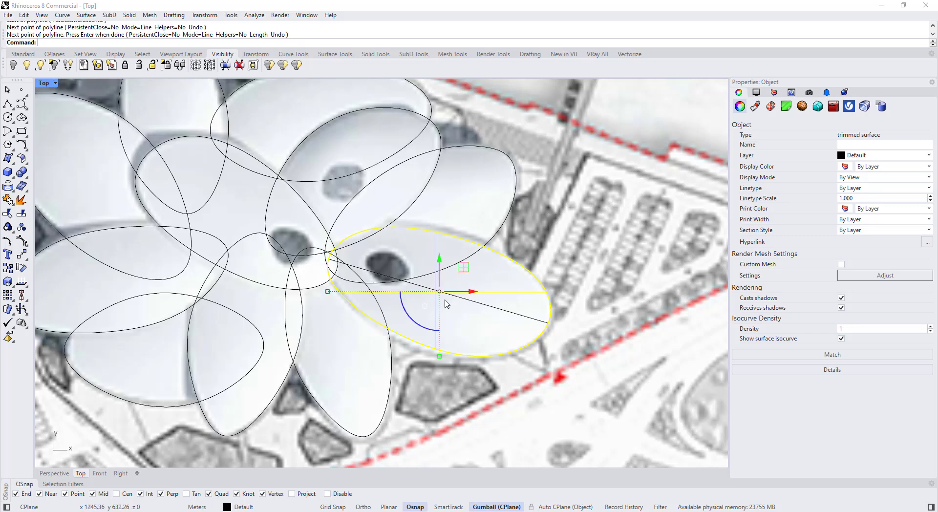
- Draw a short cross line from the midpoint of the right petal's axis to its upper edge, and delete it again
key("Return")
left_click(439, 291)
left_click(457, 238)
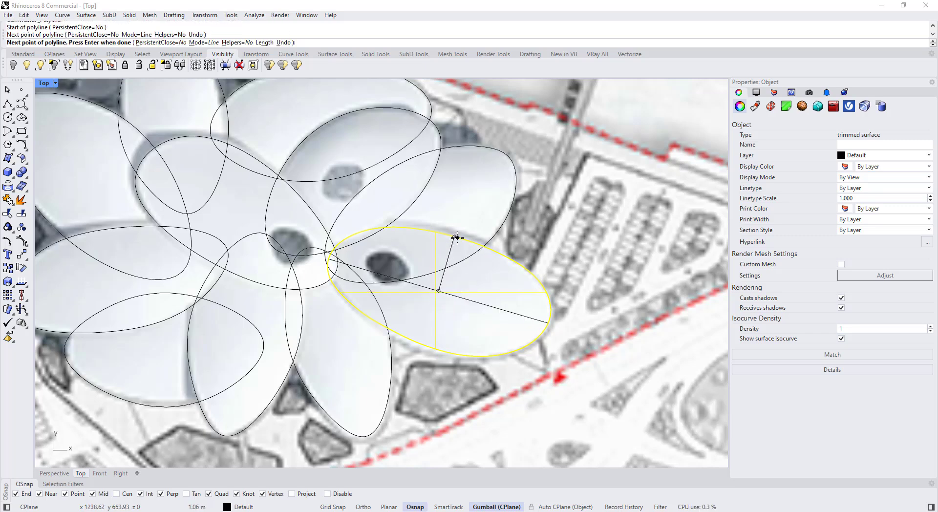
key("Return")
scroll(457, 238, "down", 3)
scroll(452, 278, "up", 4)
left_click(450, 280)
key("Delete")
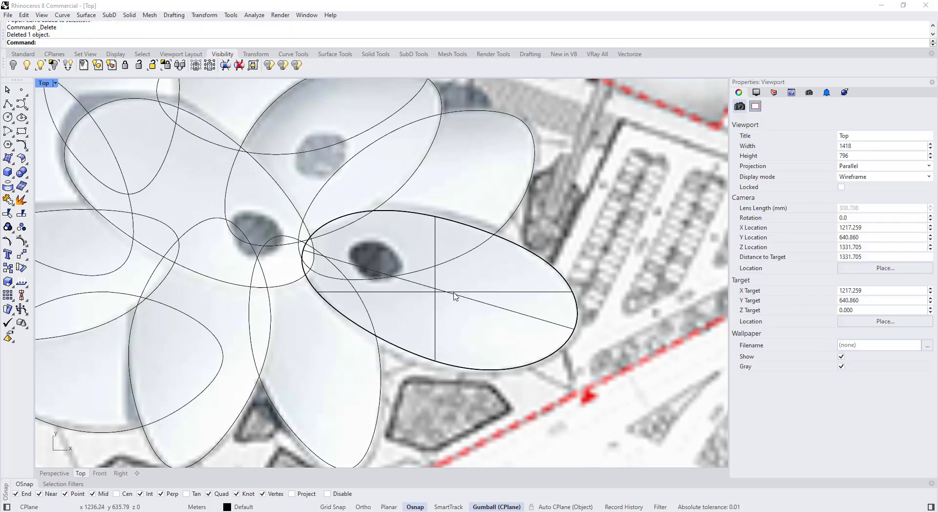
- Delete the right petal's planar surface and the straight line along its axis
left_click(454, 296)
left_click(471, 320)
scroll(458, 296, "down", 3)
key("Escape")
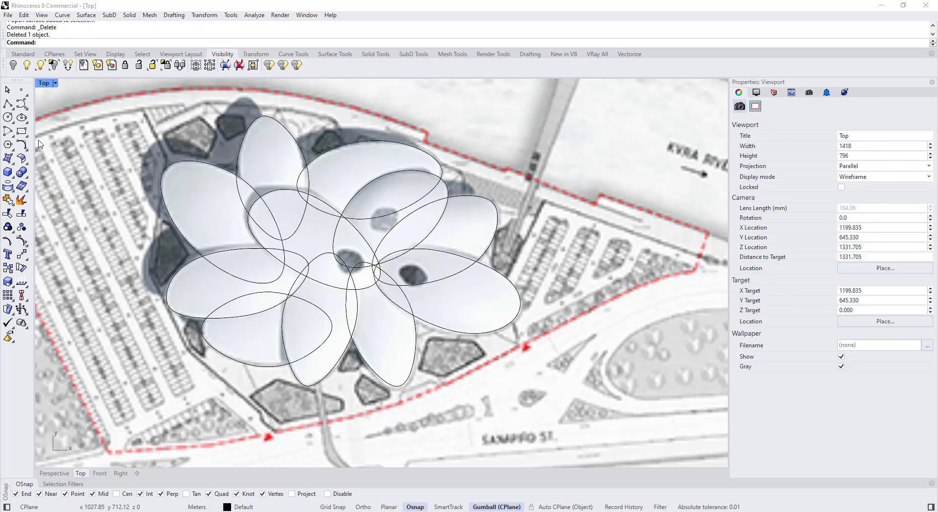
- Create a three-point rectangular plane around the large right petal, with its edges following the petal's long axis
left_click(504, 277)
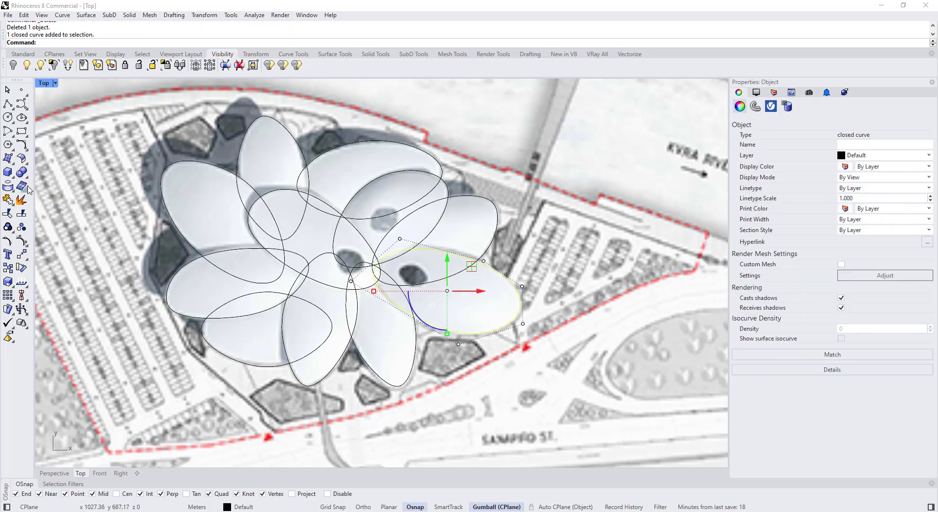
left_click(19, 171)
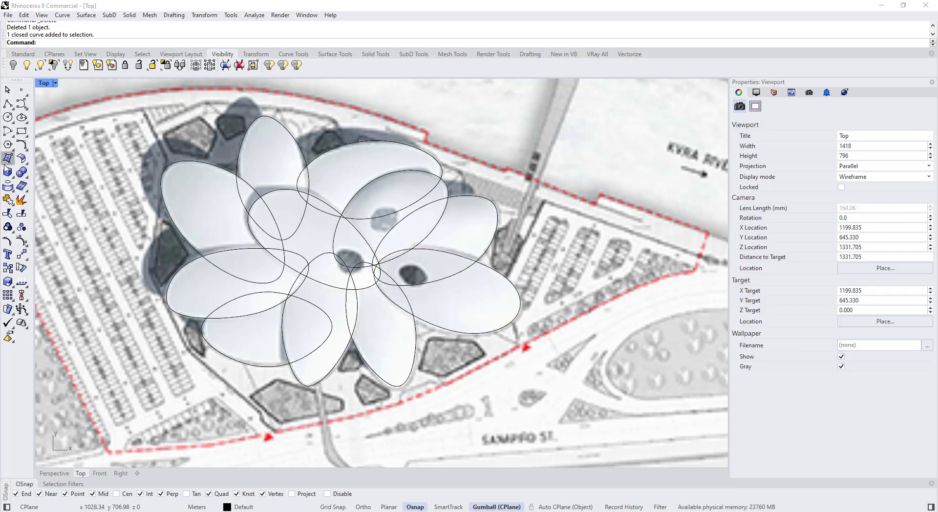
key("Escape")
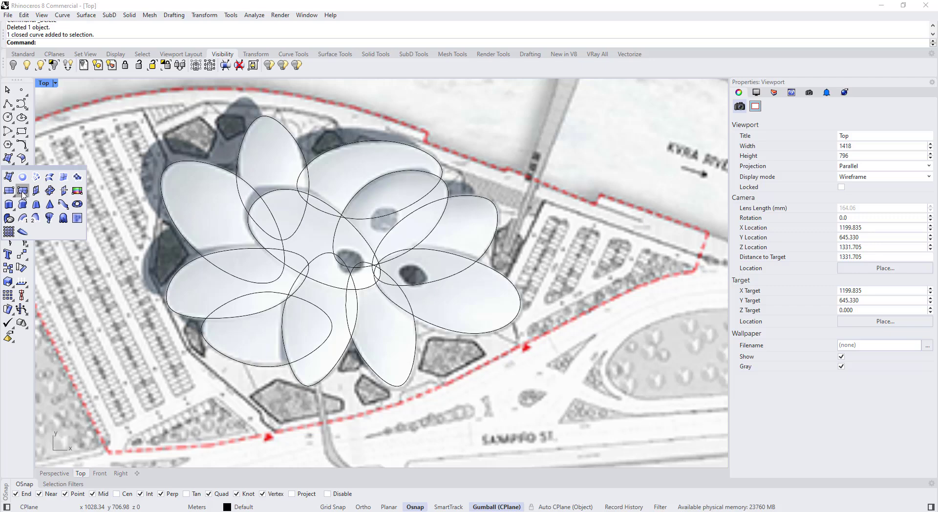
left_click(22, 193)
scroll(537, 302, "up", 2)
left_click(528, 267)
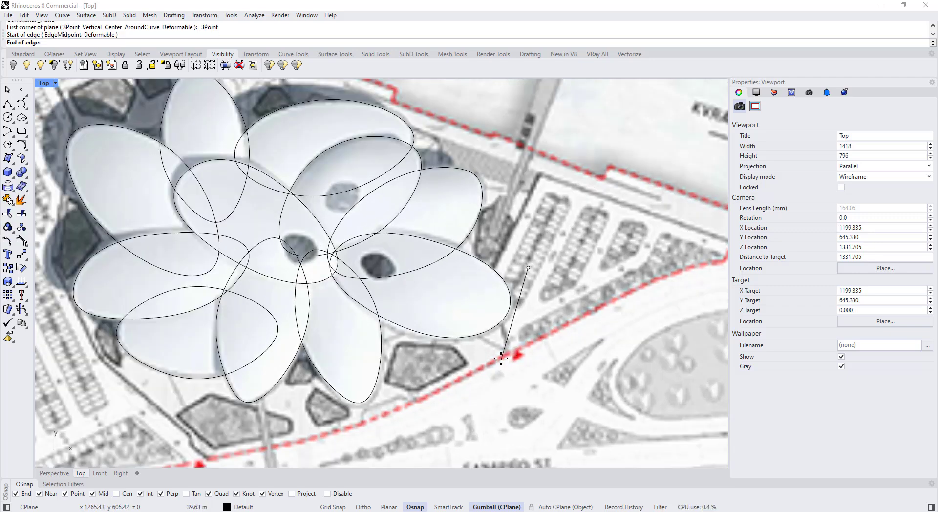
scroll(500, 359, "up", 2)
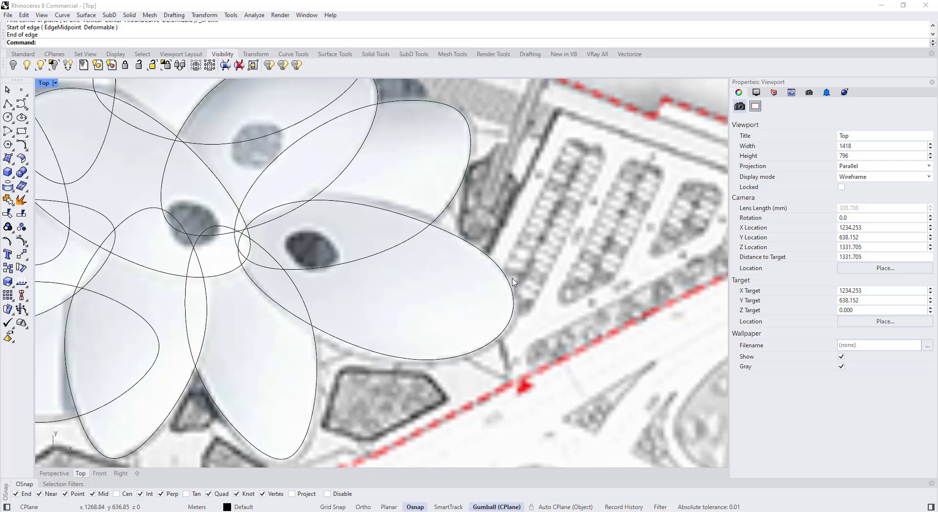
left_click(493, 393)
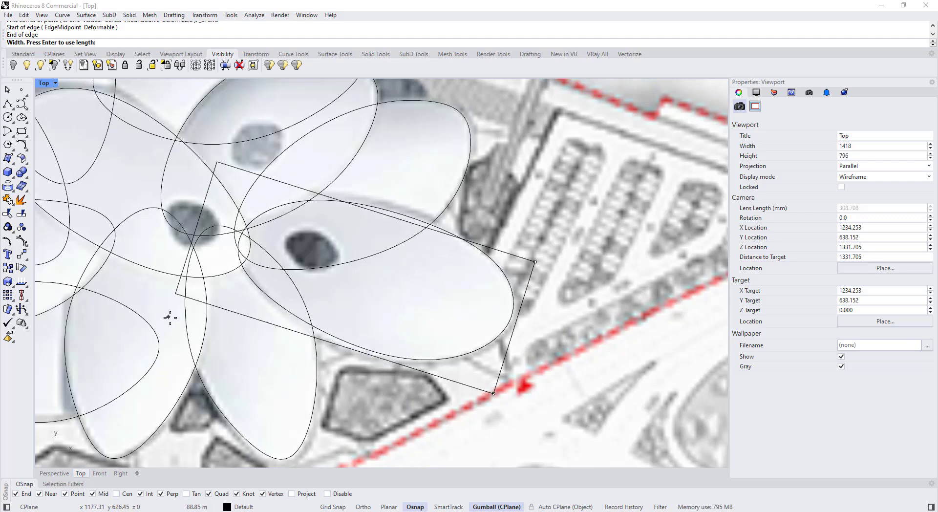
left_click(216, 304)
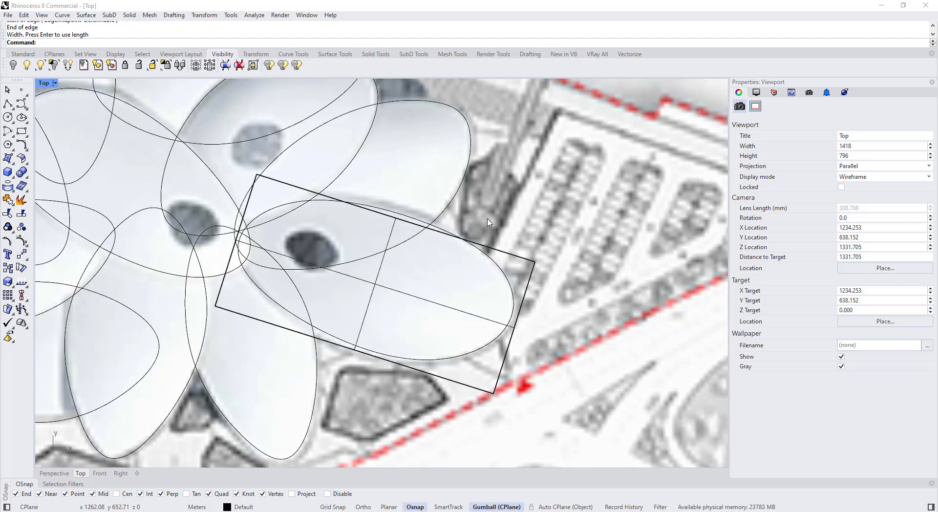
- Select the right petal's plane and align the gumball to the object
left_click(519, 258)
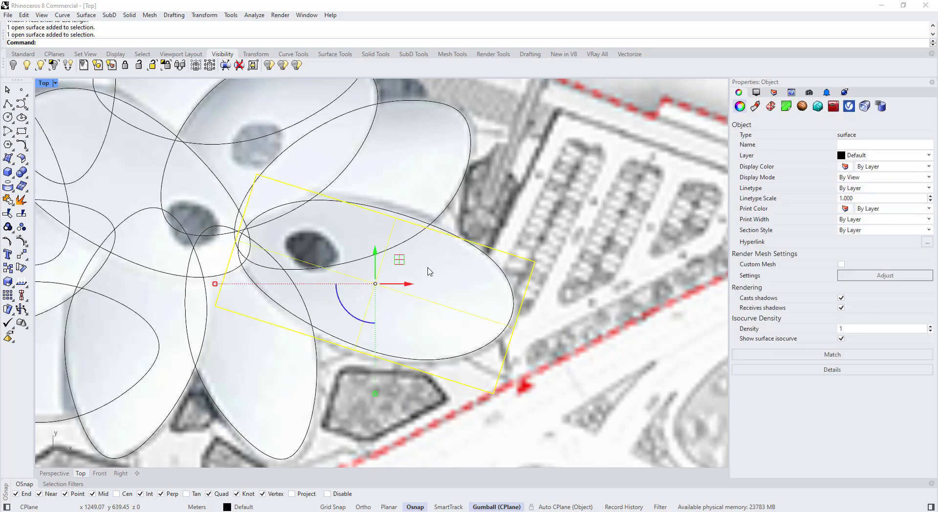
left_click(359, 299)
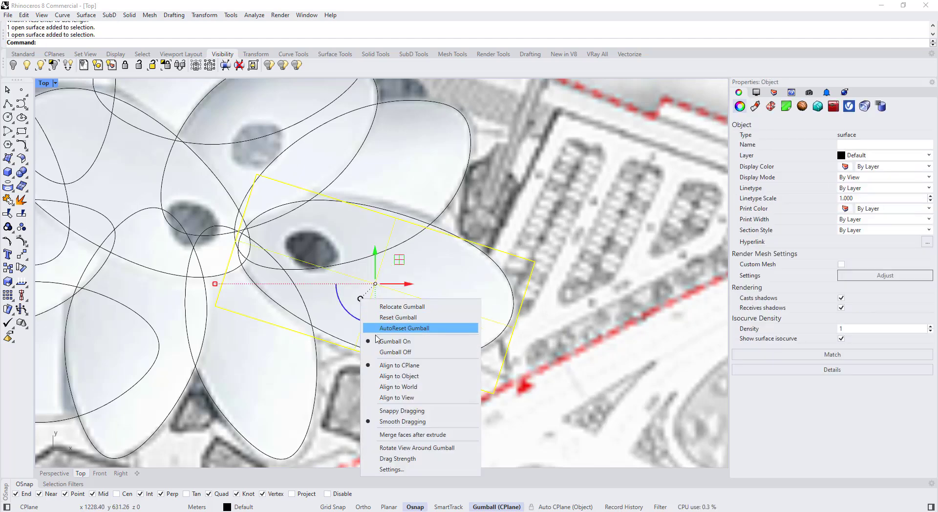
left_click(398, 378)
- Scale and shift the right petal's plane along its own axes so it fits closely around the petal outline
left_click_drag(421, 138, 422, 135)
left_click_drag(367, 309, 369, 304)
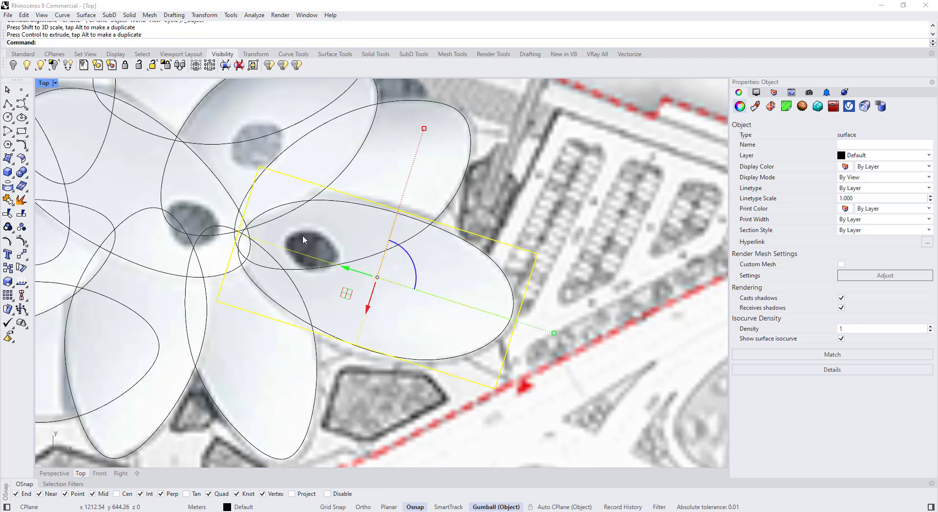
left_click_drag(553, 333, 549, 332)
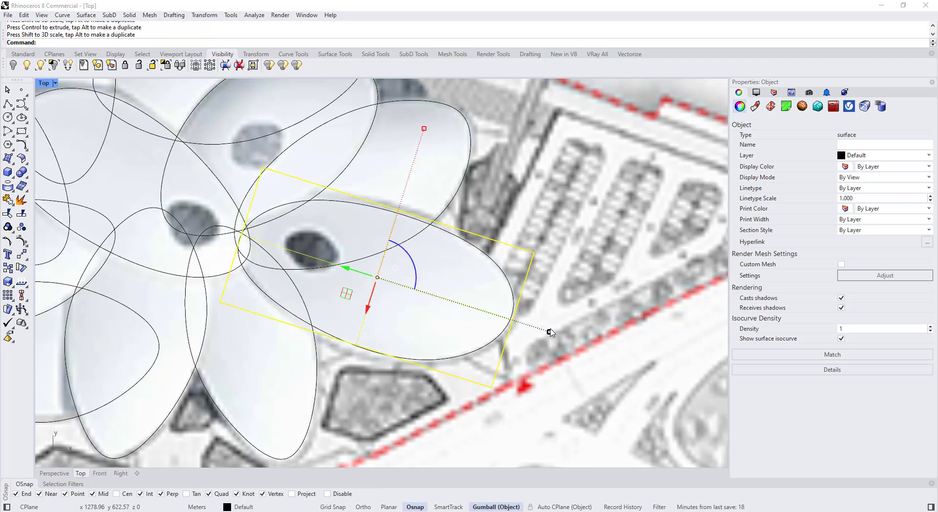
left_click_drag(364, 274, 348, 271)
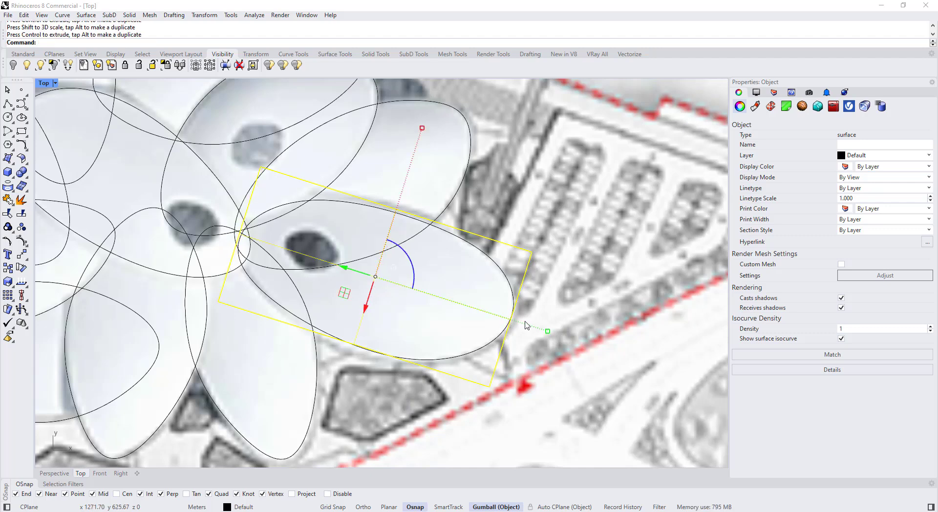
left_click_drag(552, 332, 554, 332)
key("Escape")
scroll(474, 290, "down", 4)
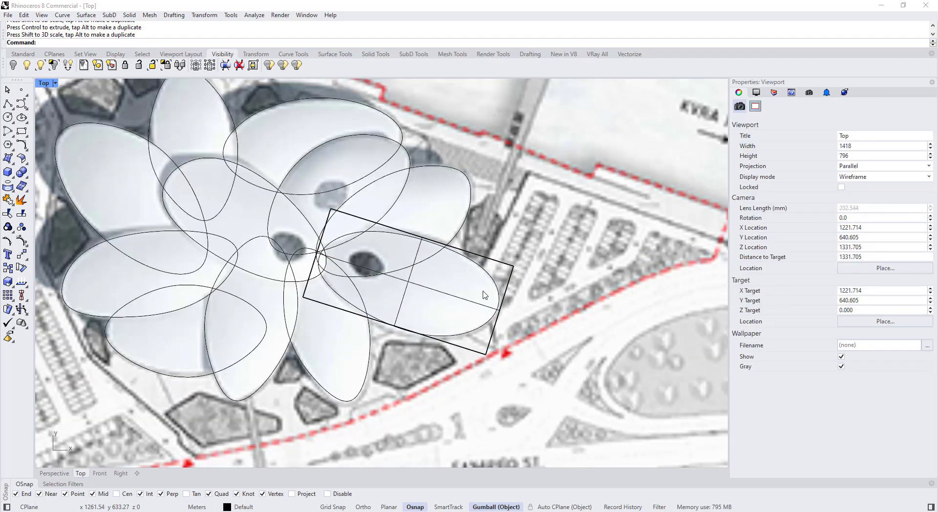
- Try to trim the plane with the right petal's curve, removing the area outside the outline
left_click(506, 263)
scroll(506, 263, "up", 3)
key("Escape")
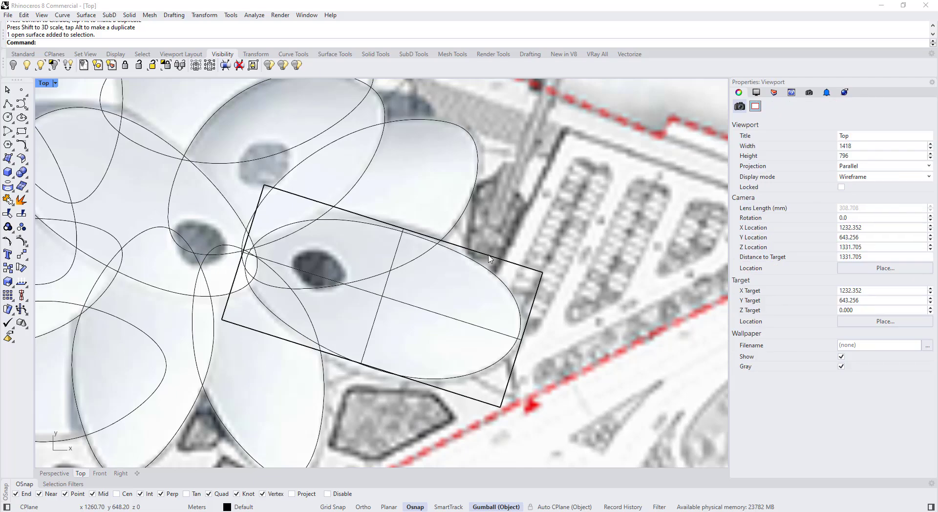
key("Return")
left_click(481, 270)
key("Return")
left_click(503, 264)
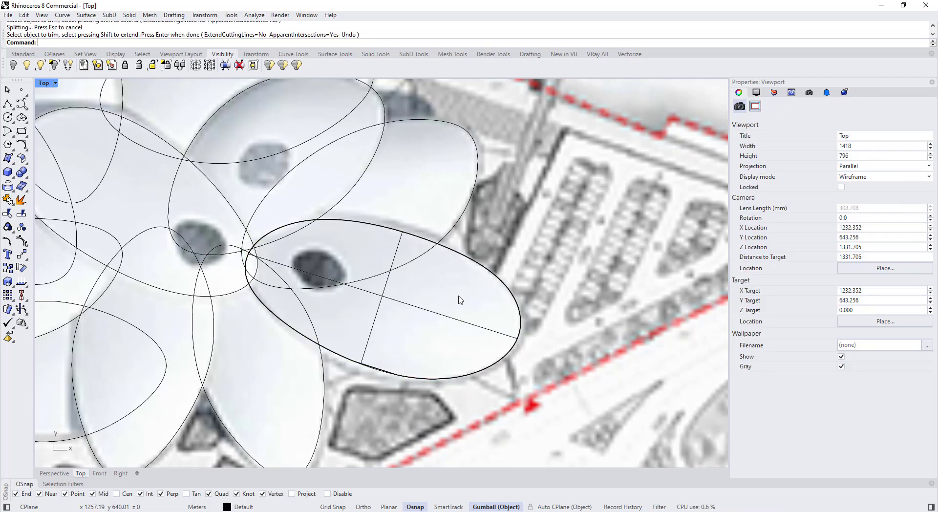
- Inspect the trimmed surface's lower edge up close and undo the trim
left_click(411, 305)
scroll(411, 328, "down", 4)
scroll(388, 351, "up", 18)
key("ctrl+z")
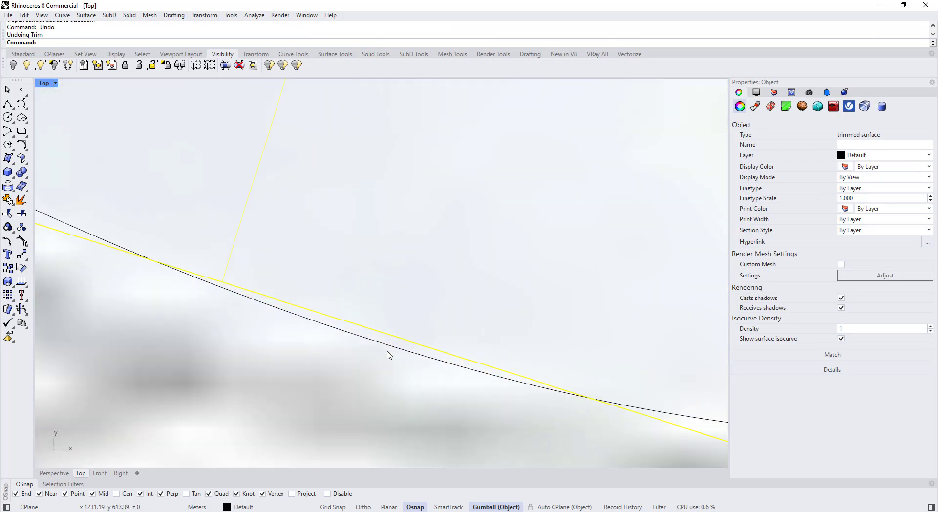
- Move the plane slightly across its width so its lower edge lies outside the right petal's outline
scroll(385, 349, "down", 12)
left_click(387, 352)
scroll(470, 367, "down", 3)
left_click(466, 359)
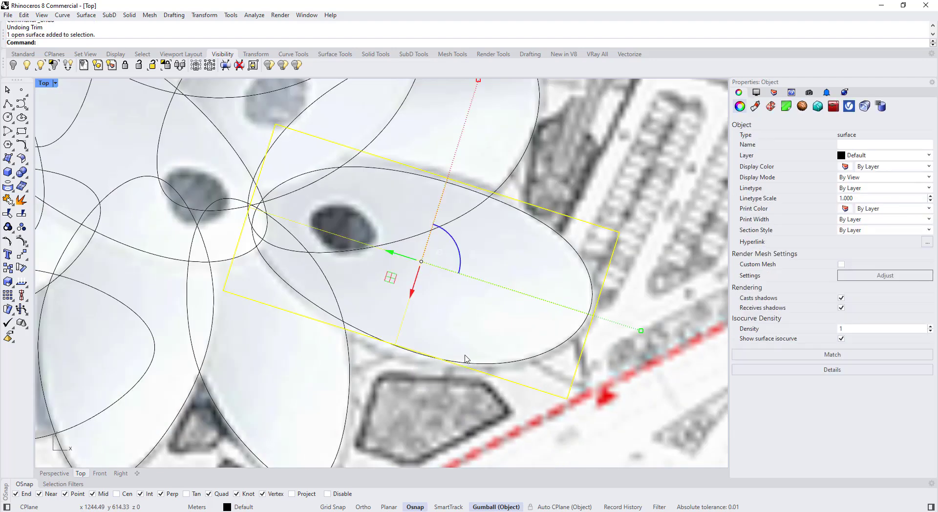
left_click_drag(412, 292, 412, 296)
left_click(409, 361)
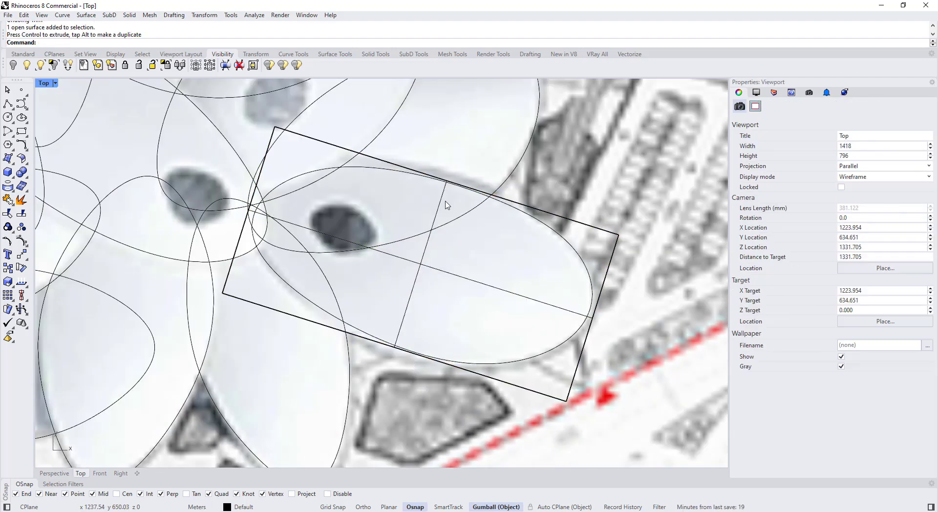
- Trim the plane with the right petal's curve, removing the part outside the outline
scroll(444, 202, "up", 4)
scroll(442, 208, "down", 4)
key("Return")
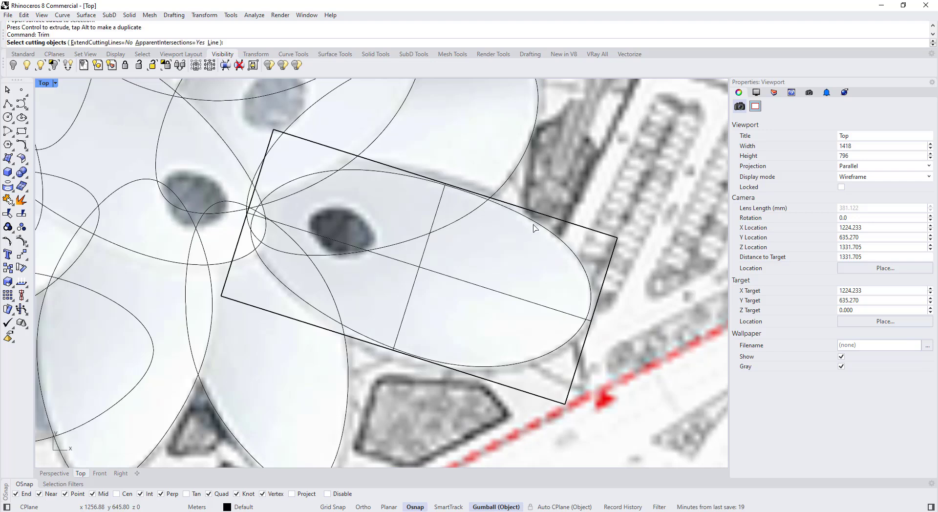
left_click(533, 221)
key("Return")
left_click(556, 221)
key("Return")
- Show the control points of the trimmed right petal surface to examine their alignment with the petal's axis
scroll(553, 232, "down", 6)
left_click(487, 253)
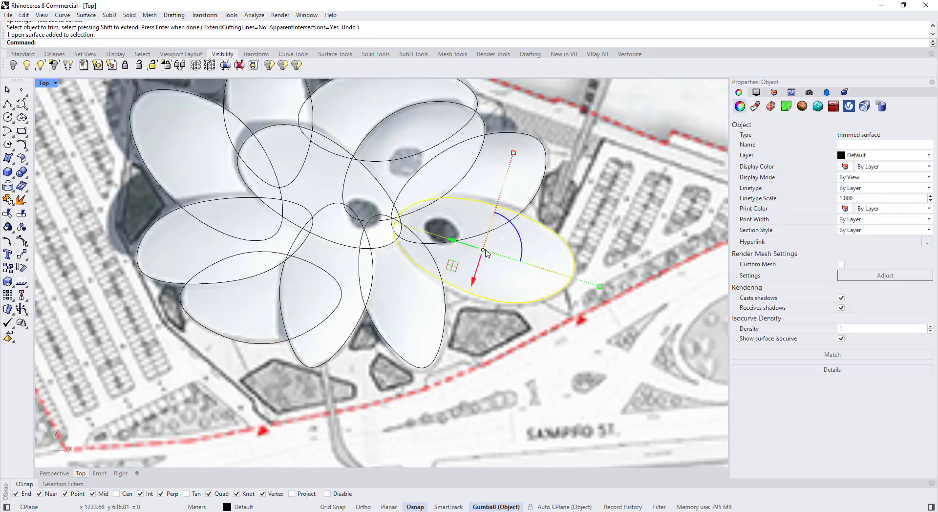
key("F10")
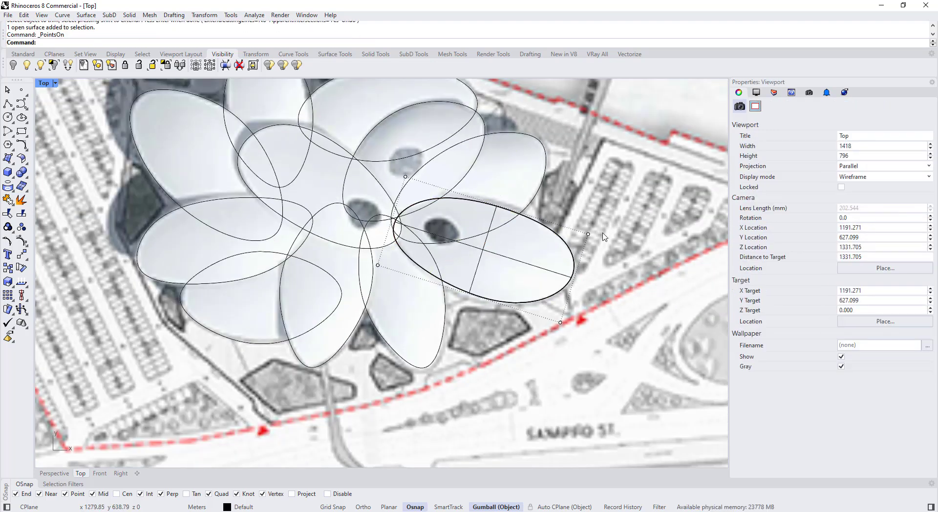
scroll(403, 177, "up", 2)
scroll(401, 177, "down", 2)
right_click_drag(398, 176, 373, 195)
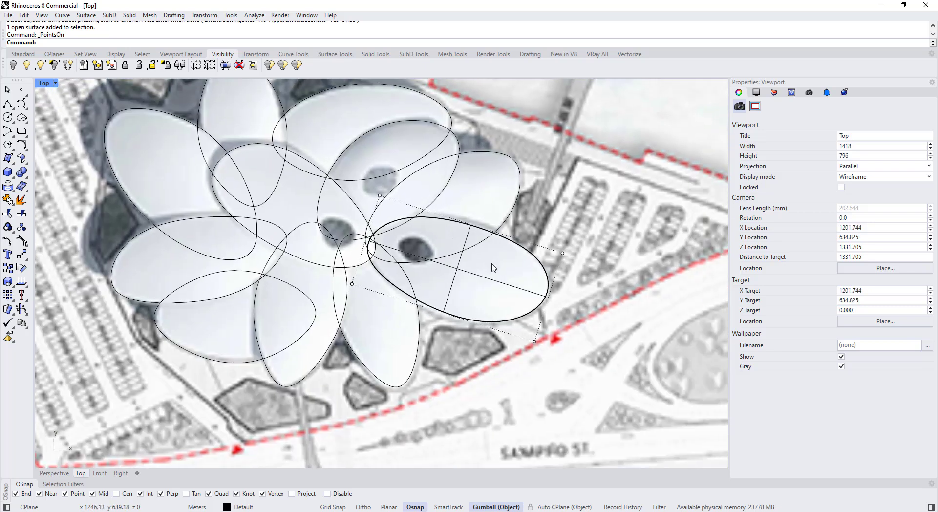
scroll(493, 267, "up", 2)
- Rebuild the right petal surface with 4 points and degree 3 in U and V, and show its control points
left_click(445, 277)
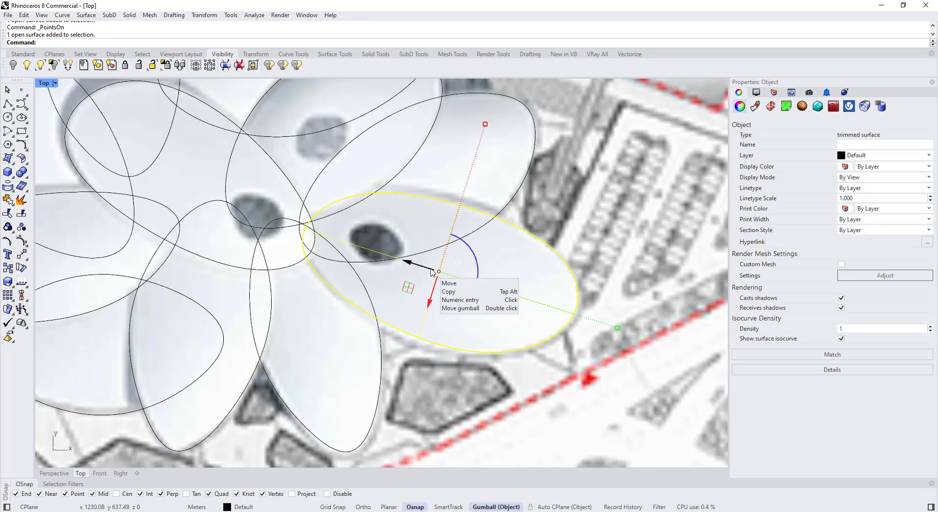
key("Return")
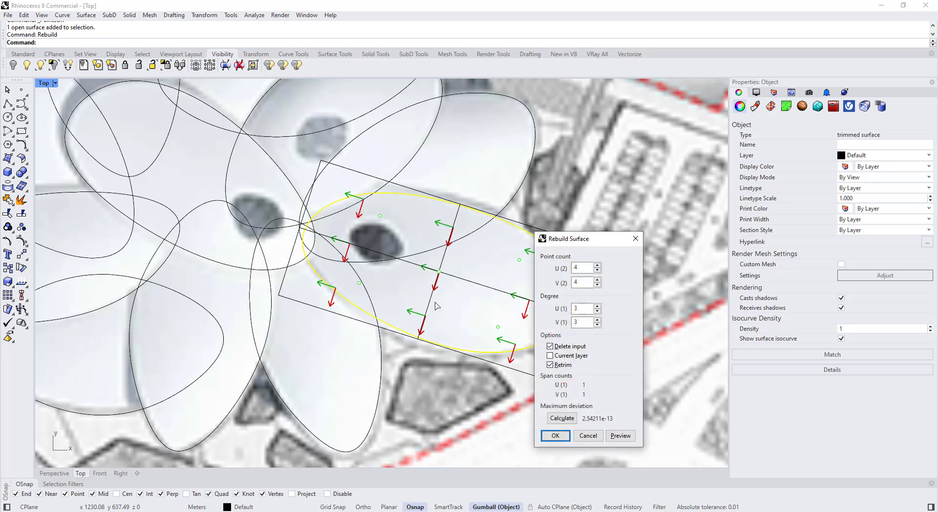
left_click(554, 436)
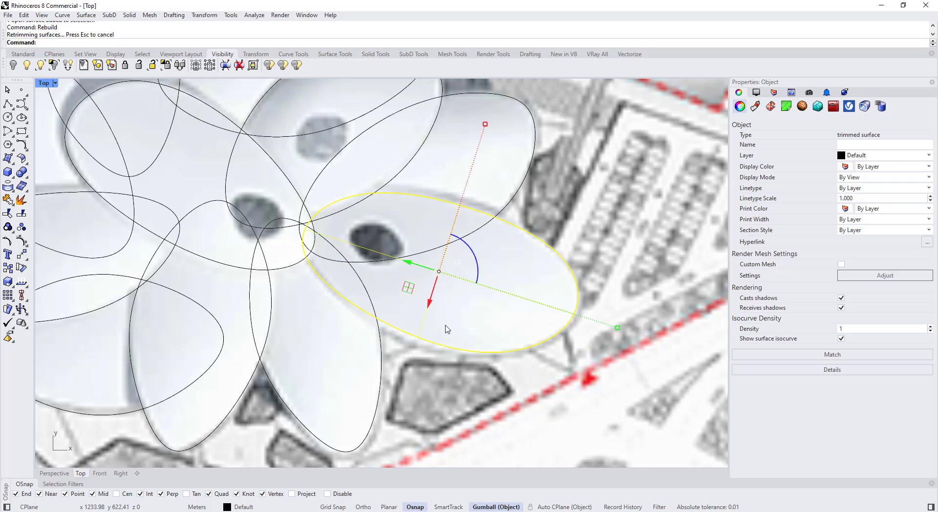
key("F10")
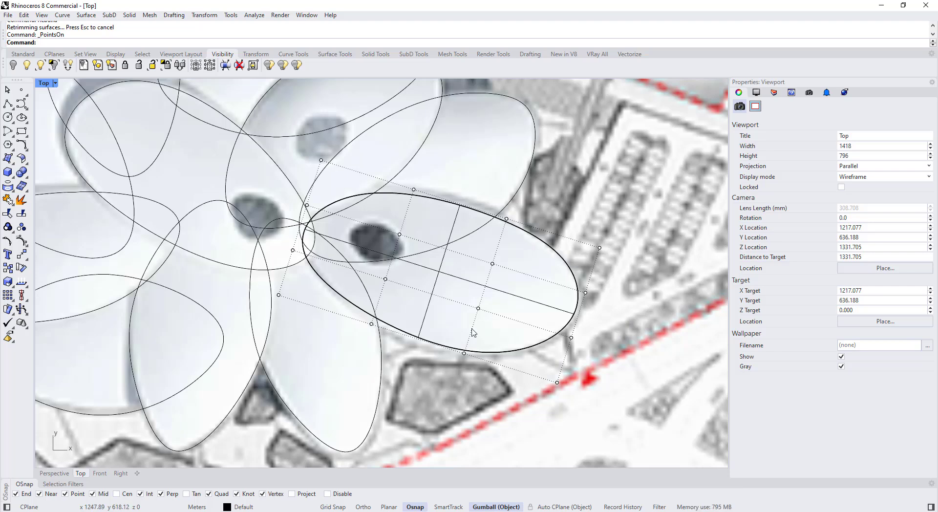
- Undo the rebuild of the right petal surface and clear the selection
key("ctrl+z")
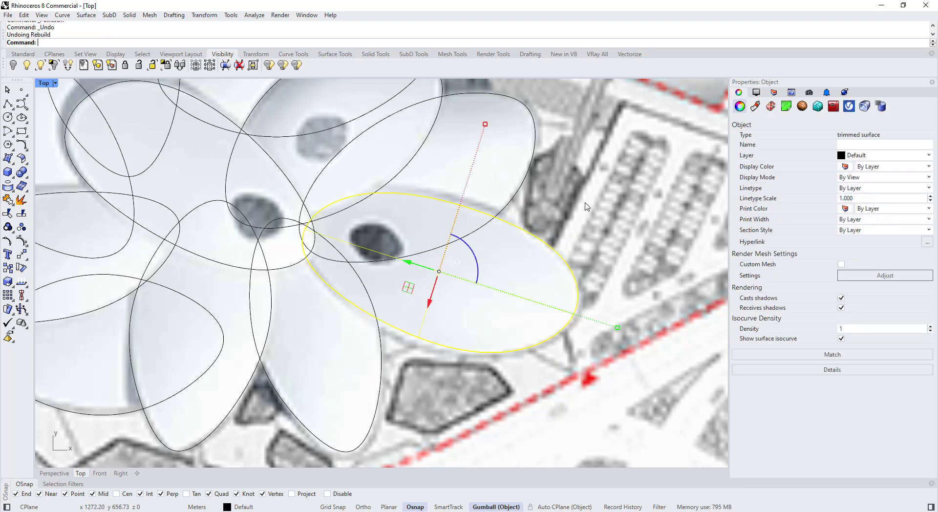
key("Escape")
scroll(576, 214, "down", 6)
right_click_drag(605, 202, 549, 248)
left_click(549, 248)
left_click(443, 296)
left_click(512, 244)
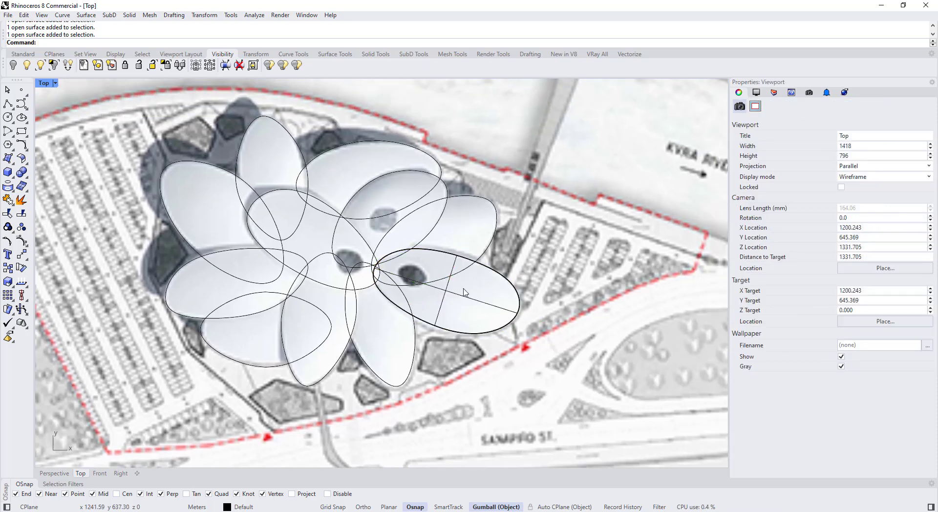
- Create a three-point rectangular plane over the upper-right petal, angled to follow that petal's long axis
left_click(495, 243)
left_click(55, 153)
left_click(13, 163)
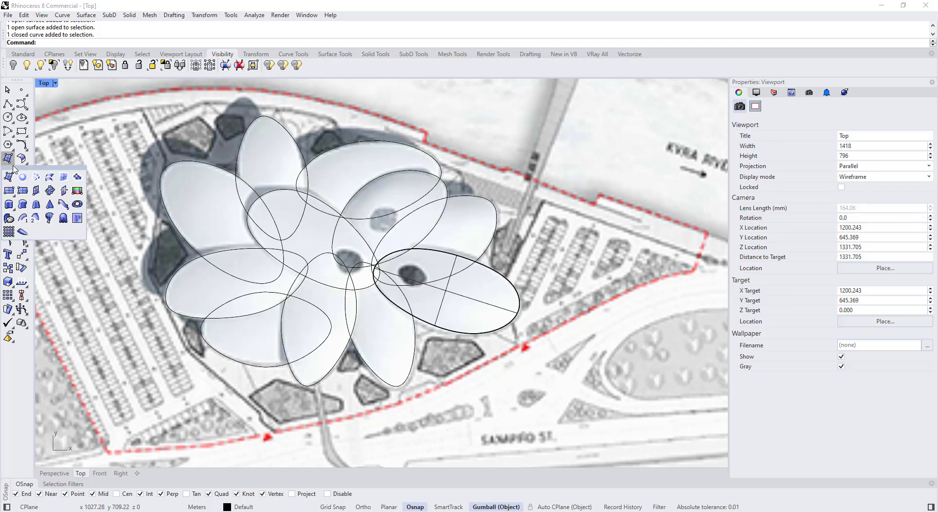
left_click(24, 192)
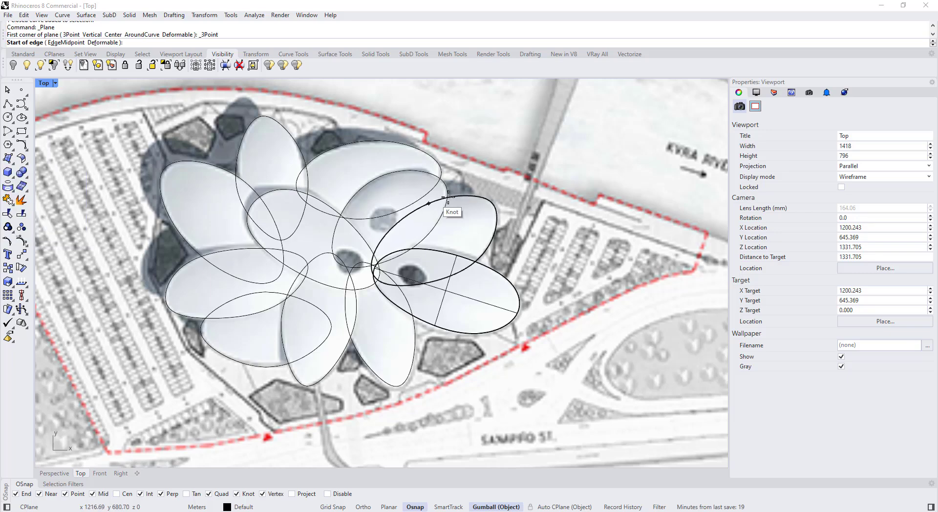
scroll(449, 195, "up", 3)
left_click(500, 171)
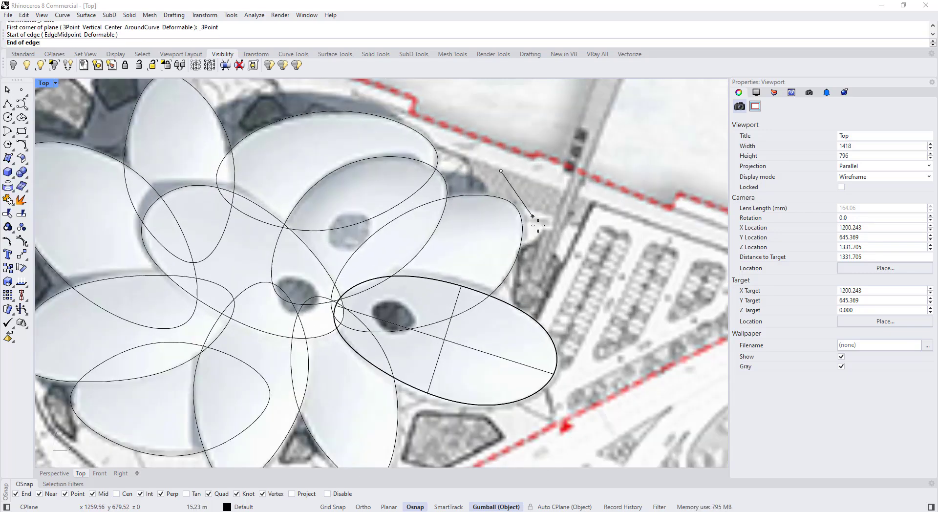
left_click(561, 256)
left_click(337, 312)
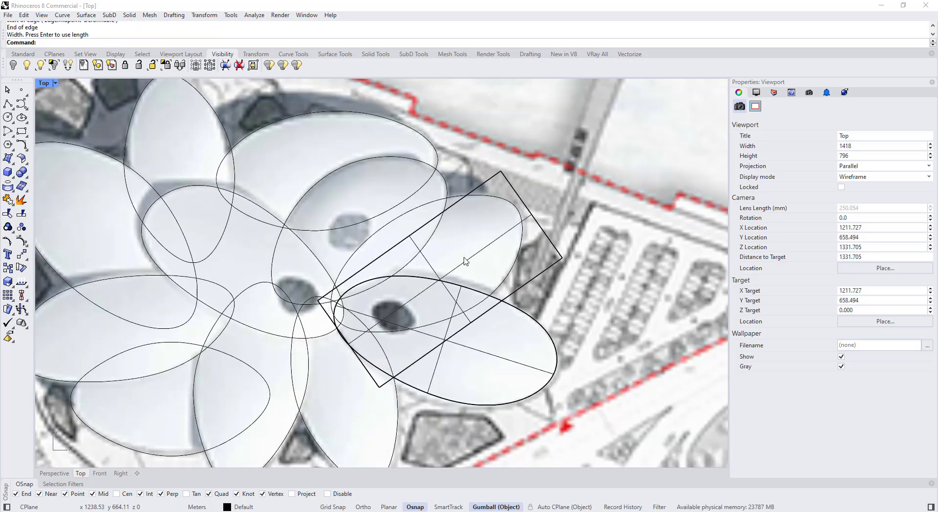
- Move the new plane over the upper-right petal and widen it across the petal's axis to enclose the outline
left_click(432, 283)
scroll(432, 283, "up", 2)
left_click_drag(454, 301, 435, 285)
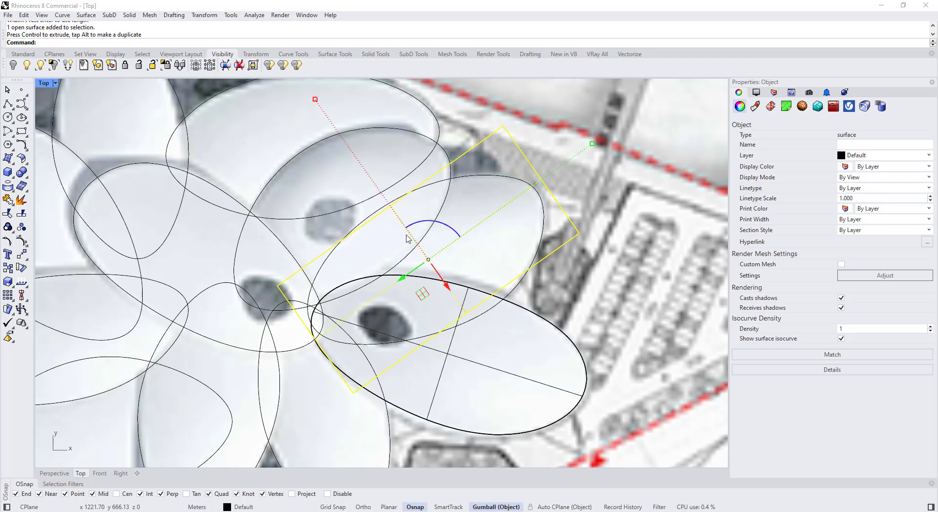
double_click(315, 100)
left_click(366, 183)
left_click_drag(367, 178, 357, 160)
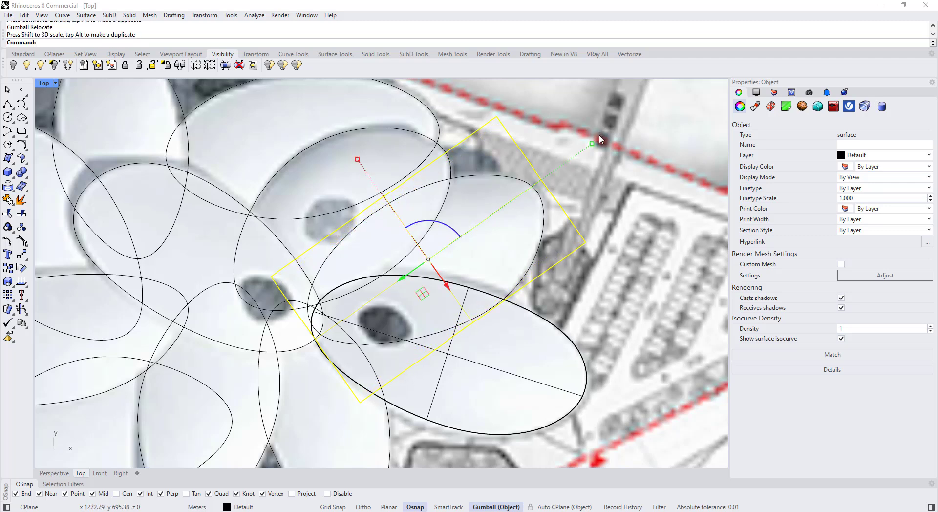
- Fine-tune the length and position of the plane over the upper-right petal so it closely encloses the outline
left_click_drag(592, 143, 584, 150)
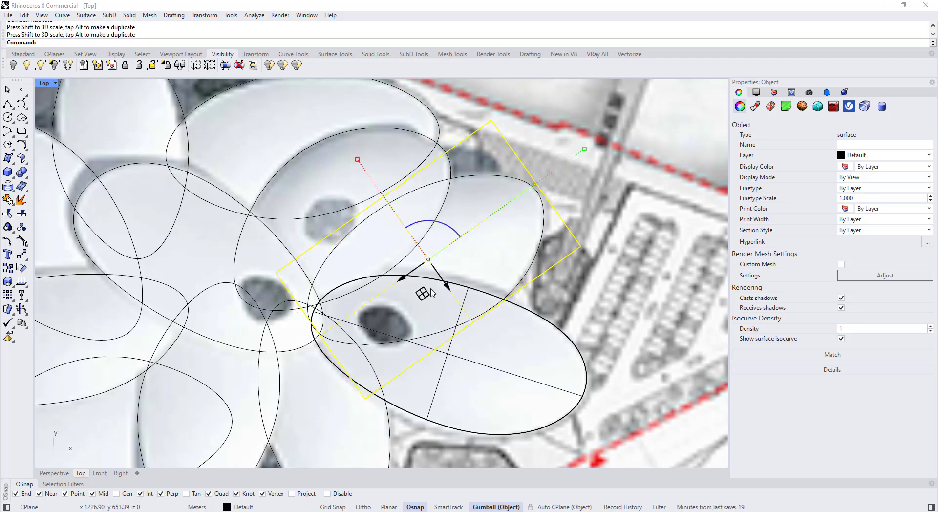
left_click_drag(443, 281, 445, 283)
scroll(347, 320, "up", 2)
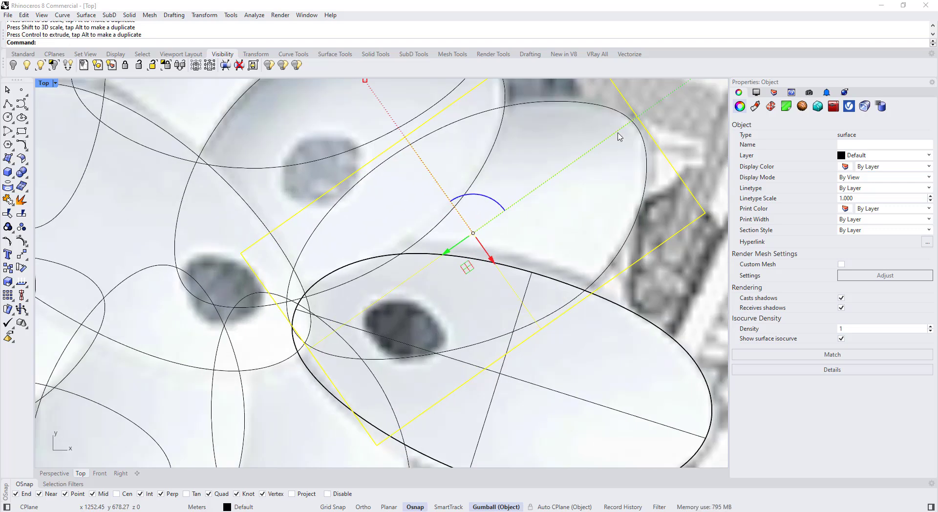
scroll(425, 276, "down", 2)
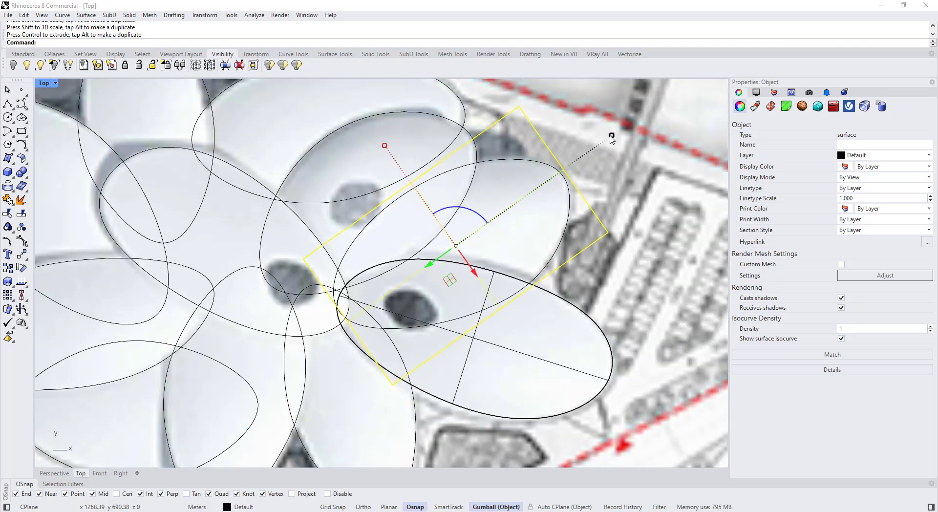
left_click_drag(611, 138, 613, 136)
left_click_drag(429, 264, 427, 266)
scroll(363, 269, "up", 2)
scroll(438, 313, "down", 2)
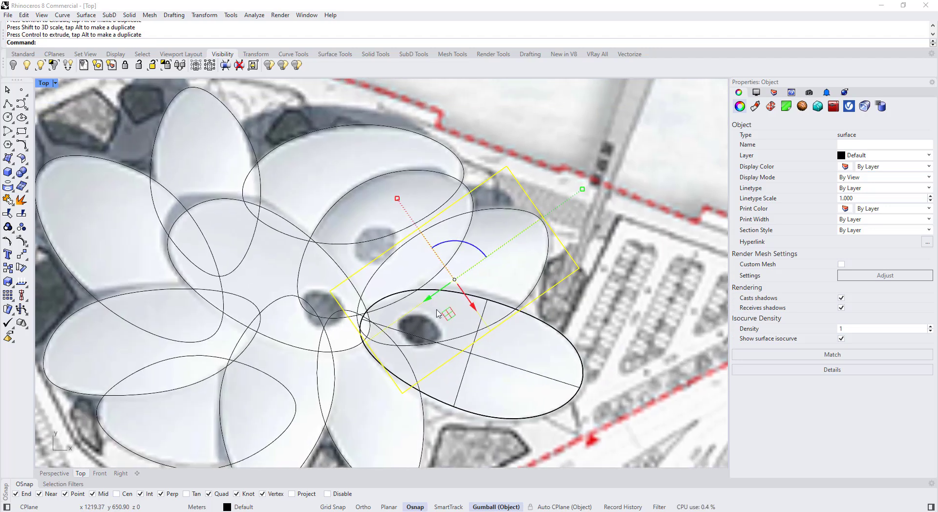
- Copy the upper-right plane onto the large petal above it and rotate the copy to follow that petal's long axis
left_click_drag(471, 304, 411, 230, "alt")
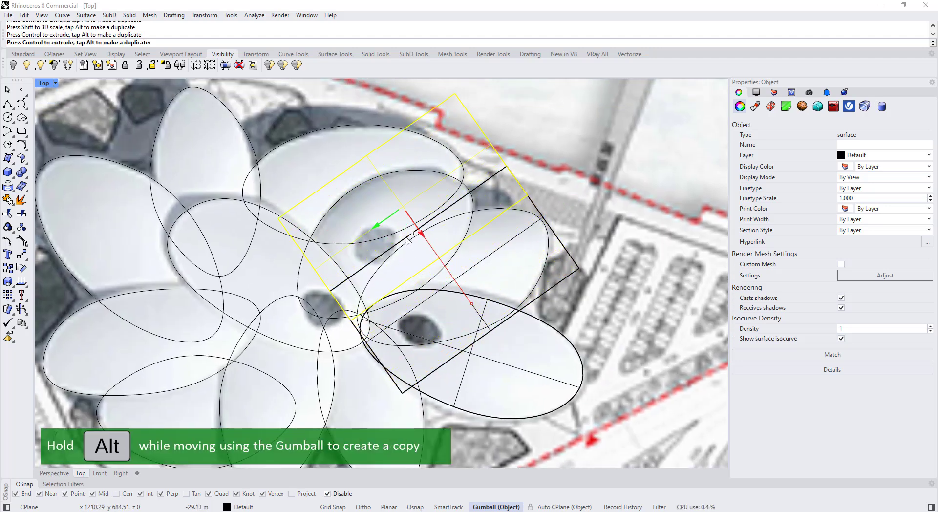
scroll(396, 181, "up", 2)
left_click_drag(434, 168, 453, 175)
right_click_drag(436, 222, 424, 288)
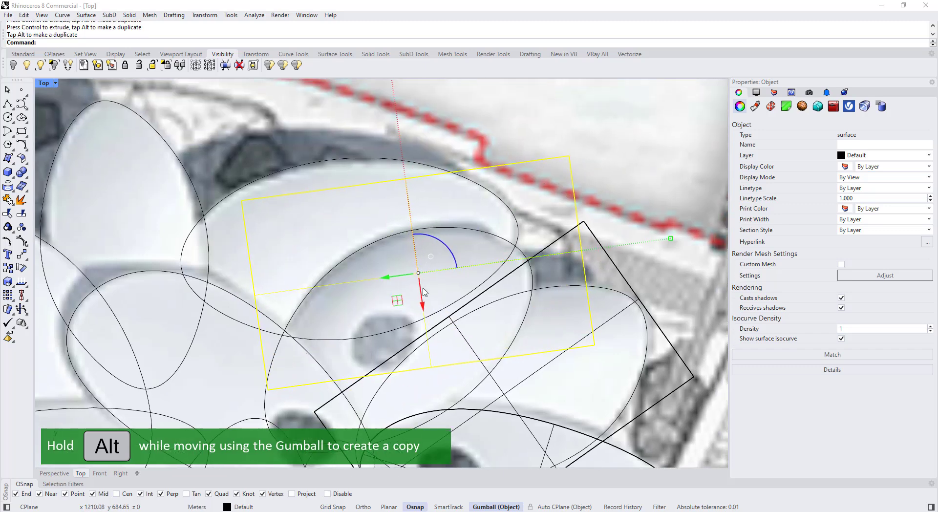
left_click_drag(396, 299, 337, 277)
left_click_drag(388, 225, 395, 231)
left_click_drag(336, 272, 323, 270)
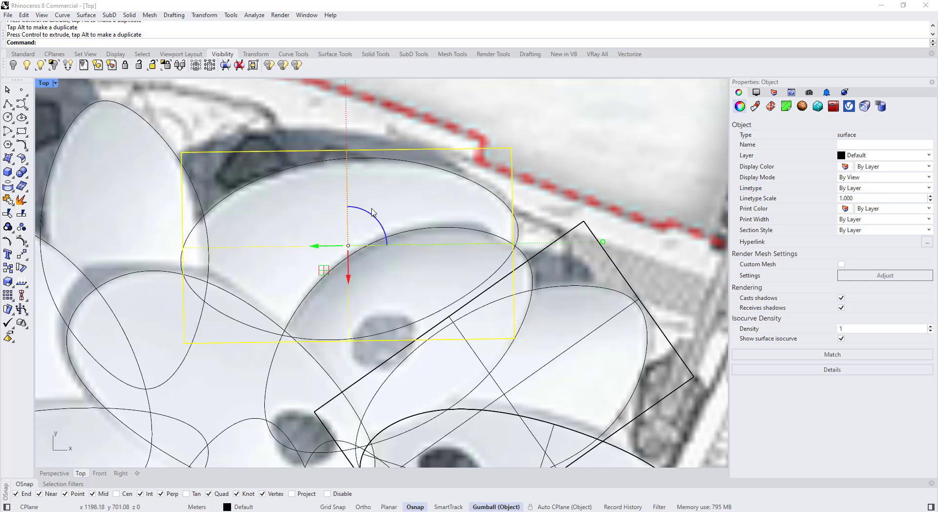
left_click_drag(373, 213, 372, 218)
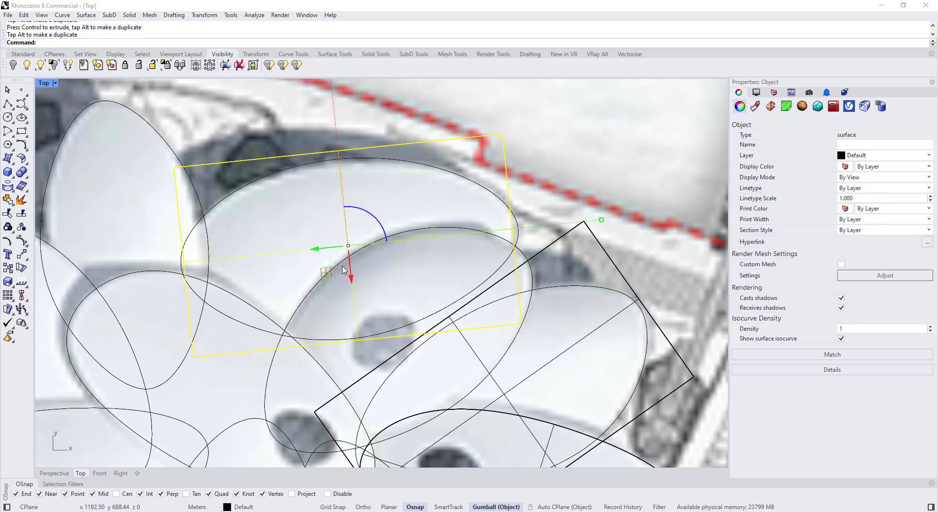
- Scale and shift the copied plane until it encloses the large upper petal, and clear the selection
left_click_drag(351, 279, 351, 280)
left_click_drag(601, 222, 616, 223)
scroll(349, 344, "down", 3)
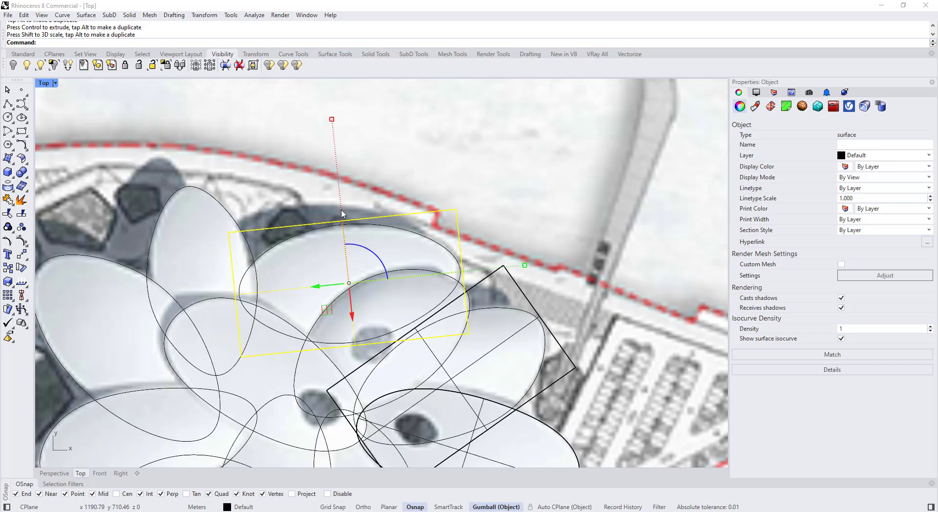
left_click_drag(334, 127, 330, 126)
scroll(348, 279, "up", 3)
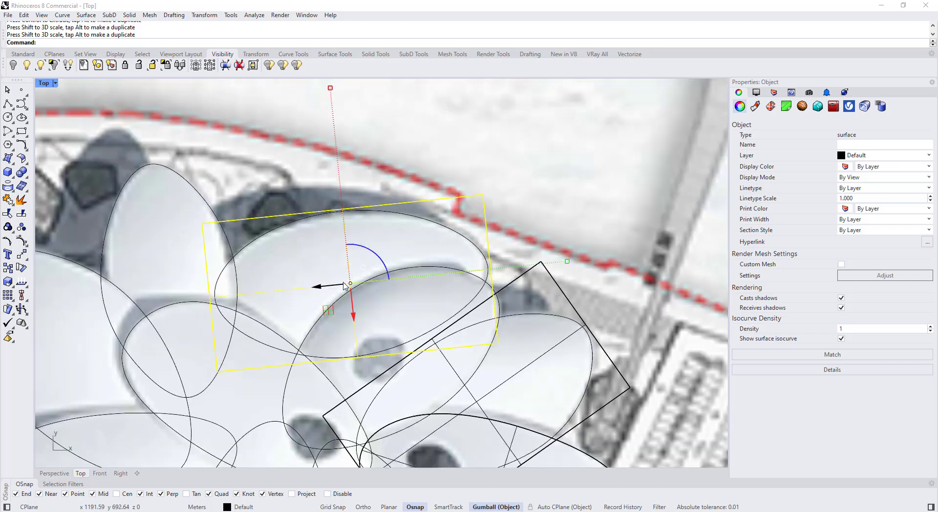
left_click_drag(354, 318, 355, 318)
left_click_drag(619, 255, 616, 256)
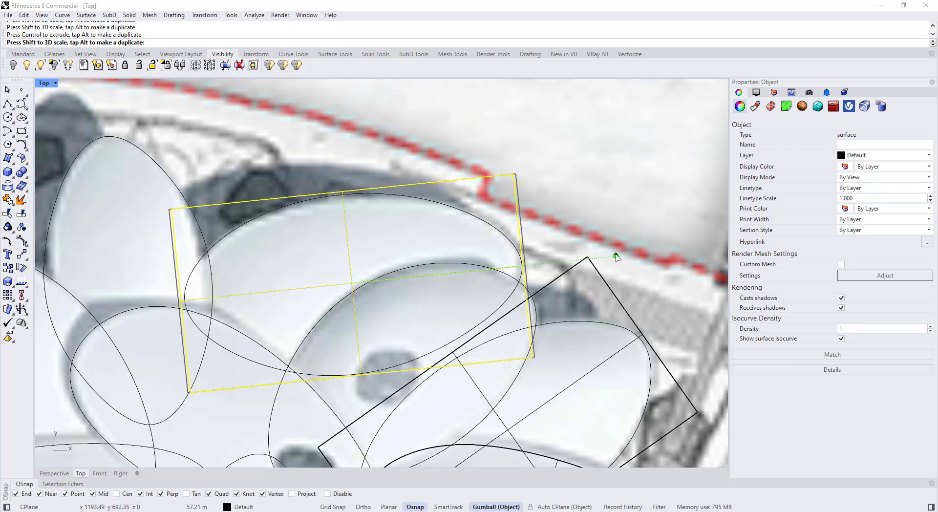
left_click_drag(316, 288, 318, 287)
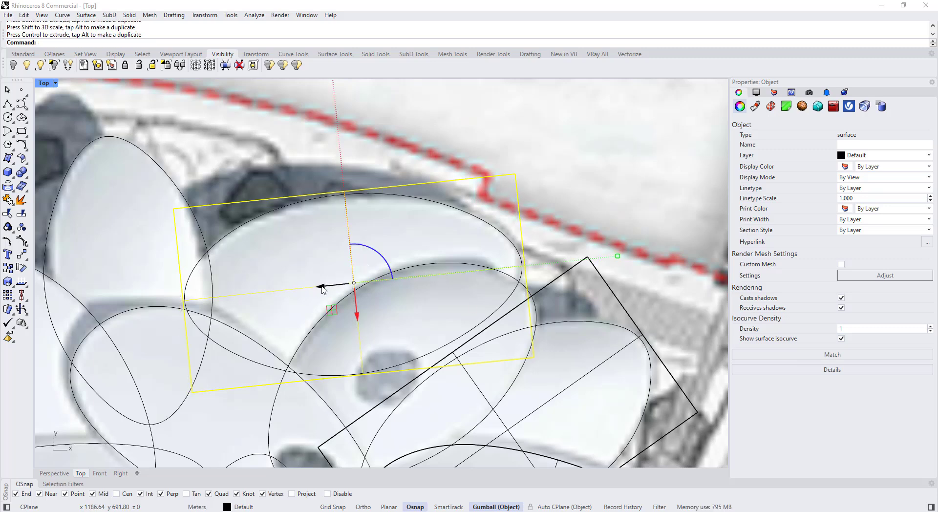
left_click(562, 190)
scroll(531, 192, "down", 2)
right_click_drag(483, 197, 482, 192)
scroll(482, 191, "down", 4)
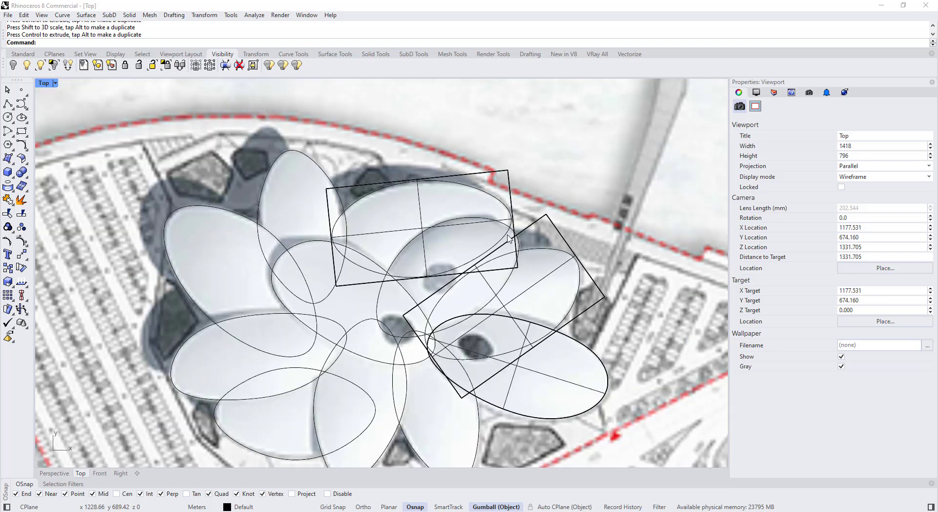
- Copy the upper-right petal's plane down onto the lower-right petal
right_click_drag(599, 311, 576, 274)
left_click(576, 272)
right_click_drag(530, 338, 513, 280)
scroll(482, 279, "up", 2)
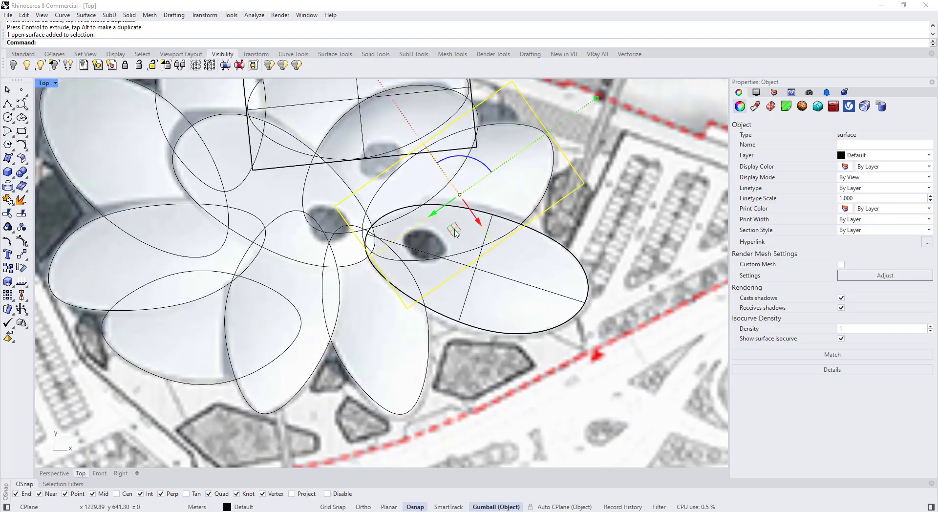
scroll(442, 235, "down", 2)
right_click_drag(423, 234, 430, 274)
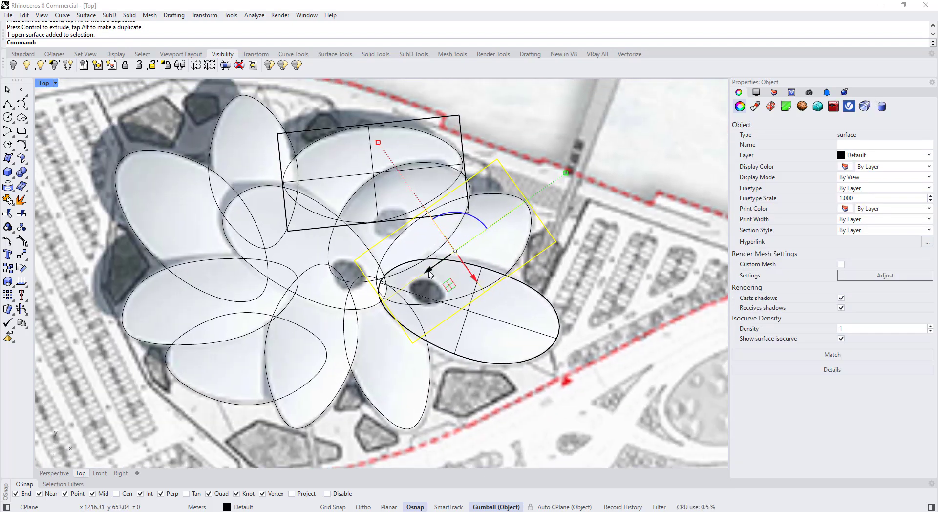
right_click_drag(359, 215, 360, 176)
left_click_drag(450, 248, 415, 367, "alt")
scroll(428, 358, "up", 4)
scroll(445, 310, "down", 4)
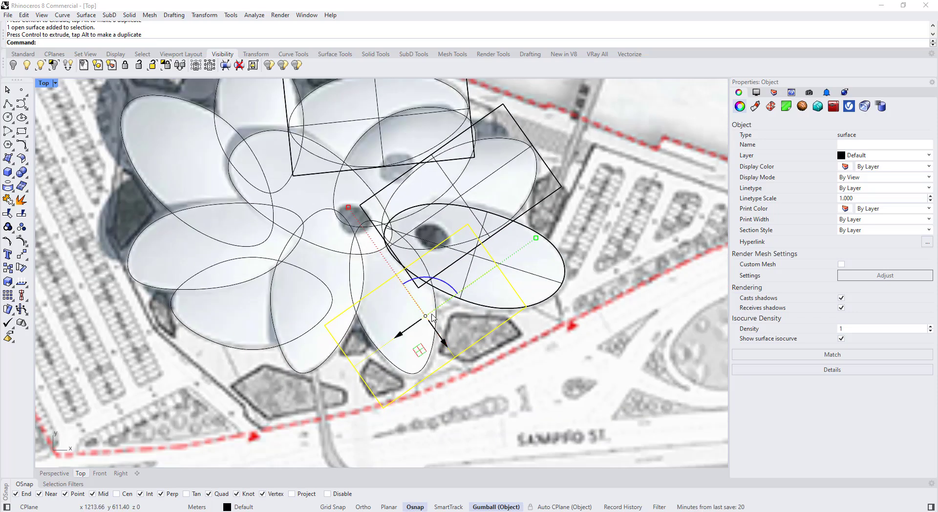
scroll(432, 318, "up", 4)
- Check the gumball's alignment option in the perspective view and return to the maximized top view
double_click(46, 86)
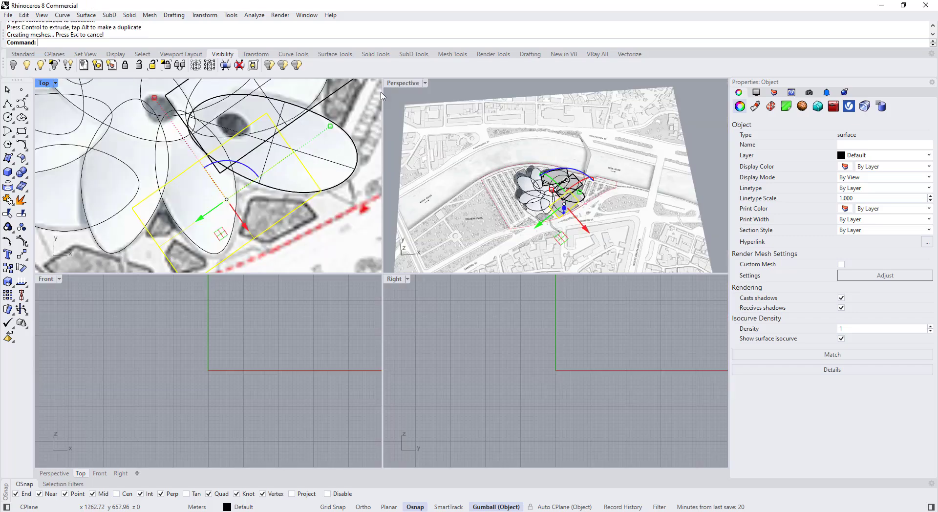
double_click(413, 85)
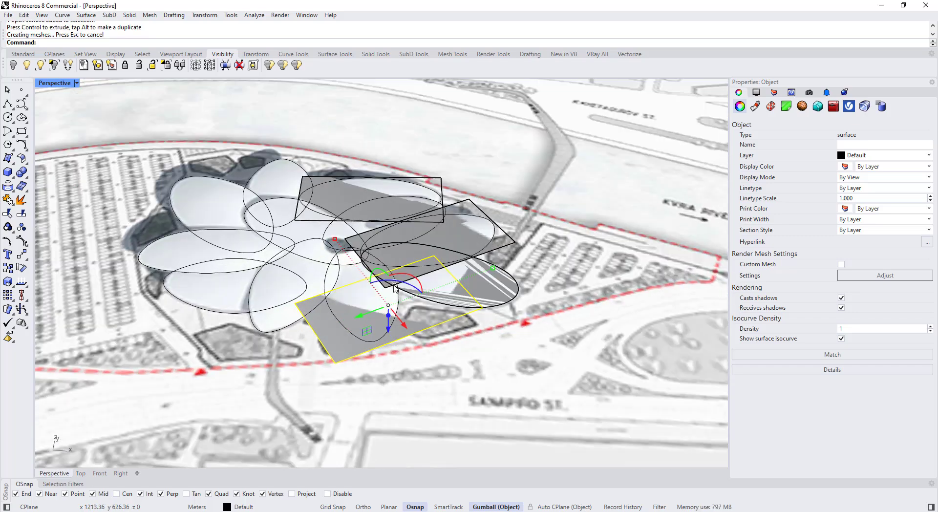
left_click(394, 283)
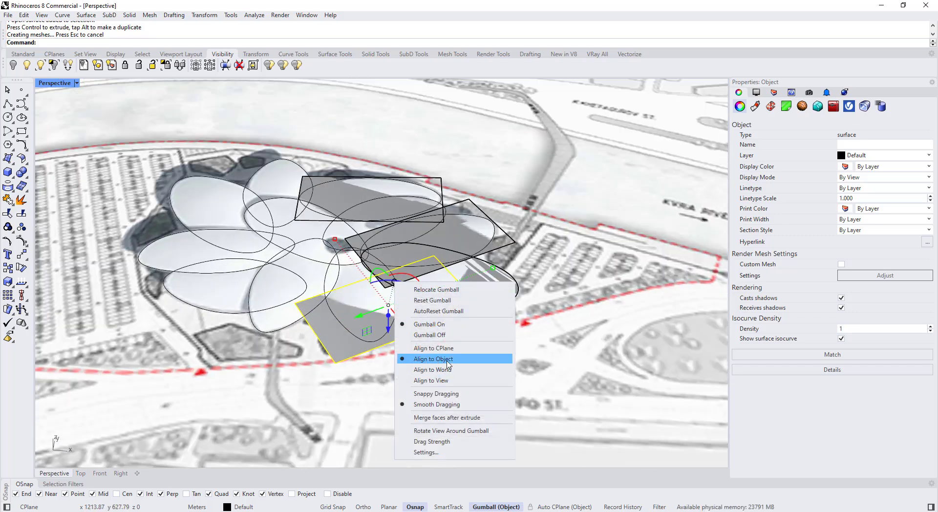
left_click(325, 337)
double_click(44, 84)
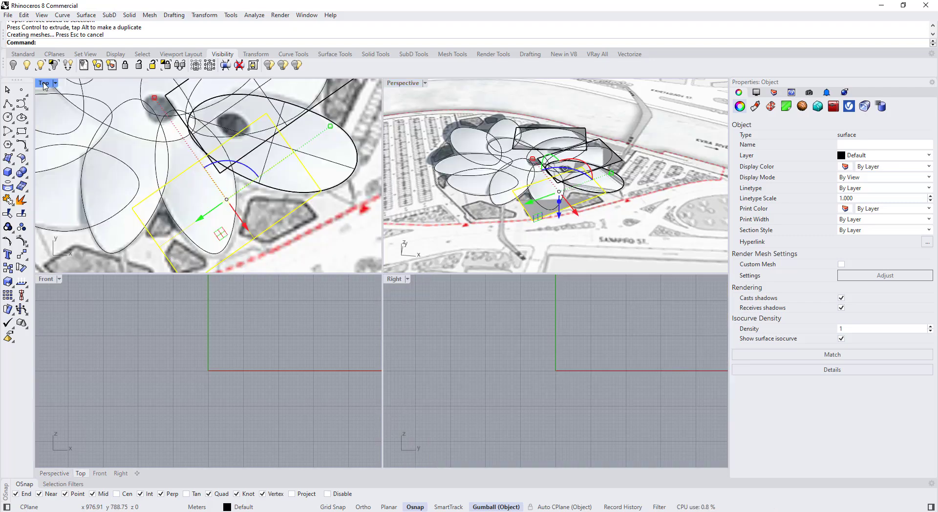
double_click(43, 83)
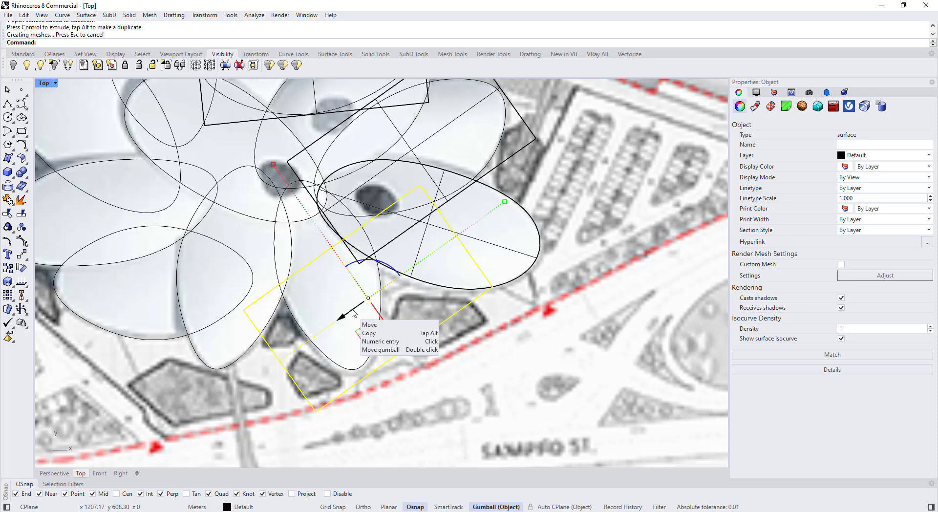
- Rotate the copied plane to the lower-right petal's long axis, centre it over the petal and reduce its size
left_click_drag(386, 276, 387, 317)
left_click_drag(345, 297, 306, 284)
left_click_drag(388, 432, 384, 423)
scroll(316, 226, "up", 2)
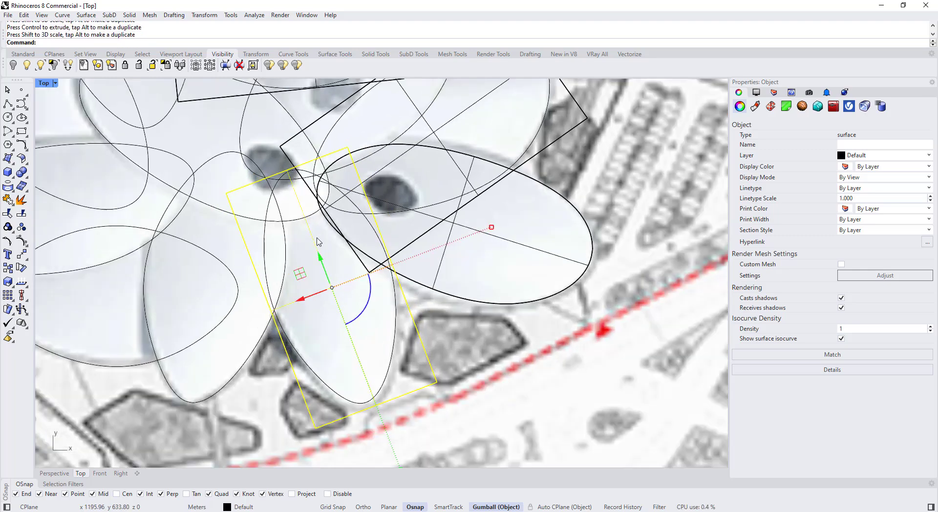
left_click_drag(370, 291, 370, 293)
left_click_drag(323, 262, 322, 259)
- Refine the lower-right plane's length, width and position so it encloses the petal, and clear the selection
right_click_drag(376, 420, 359, 337)
left_click_drag(375, 391, 373, 387)
right_click_drag(362, 380, 361, 391)
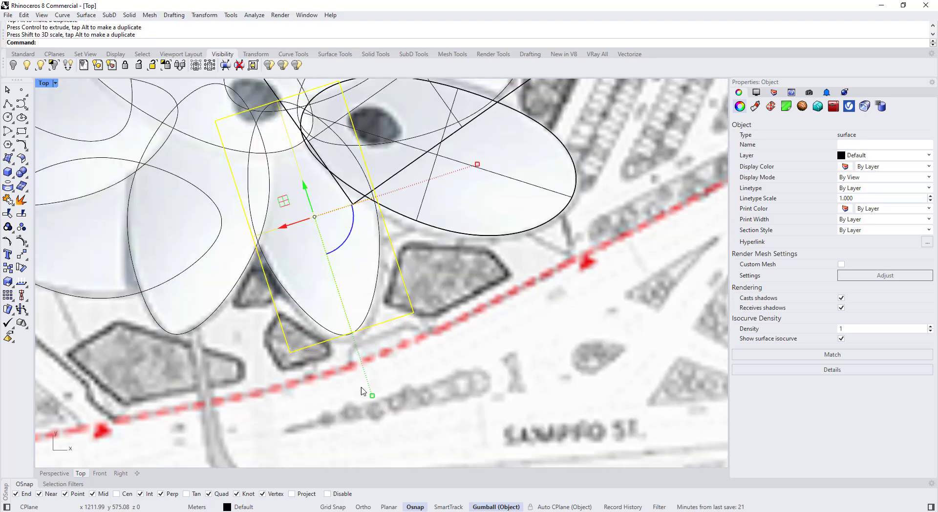
left_click_drag(371, 398, 370, 395)
scroll(289, 199, "up", 4)
scroll(293, 220, "down", 2)
left_click_drag(320, 213, 319, 214)
left_click_drag(529, 178, 525, 180)
left_click(557, 230)
- Copy the lower-right petal's plane onto the neighbouring bottom petal and rotate it to that petal's axis
right_click_drag(562, 240, 562, 273)
scroll(537, 277, "down", 4)
left_click(441, 281)
left_click_drag(365, 285, 263, 317, "alt")
left_click_drag(323, 328, 311, 342)
left_click_drag(268, 282, 272, 244)
left_click_drag(269, 404, 268, 410)
scroll(269, 291, "up", 2)
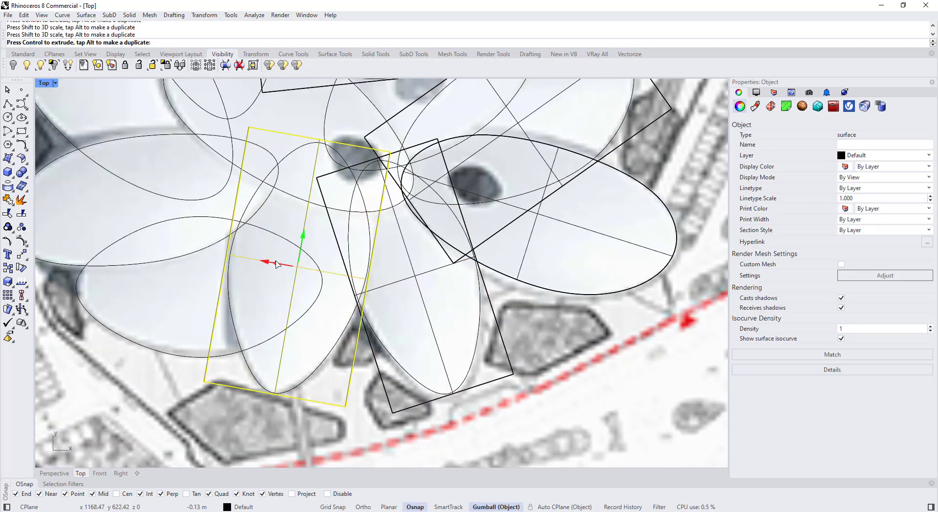
- Adjust the bottom petal's plane in position and size until it encloses the outline, and clear the selection
left_click_drag(277, 264, 278, 264)
left_click_drag(447, 294, 444, 293)
scroll(220, 258, "up", 2)
scroll(296, 273, "down", 2)
right_click_drag(284, 442, 292, 398)
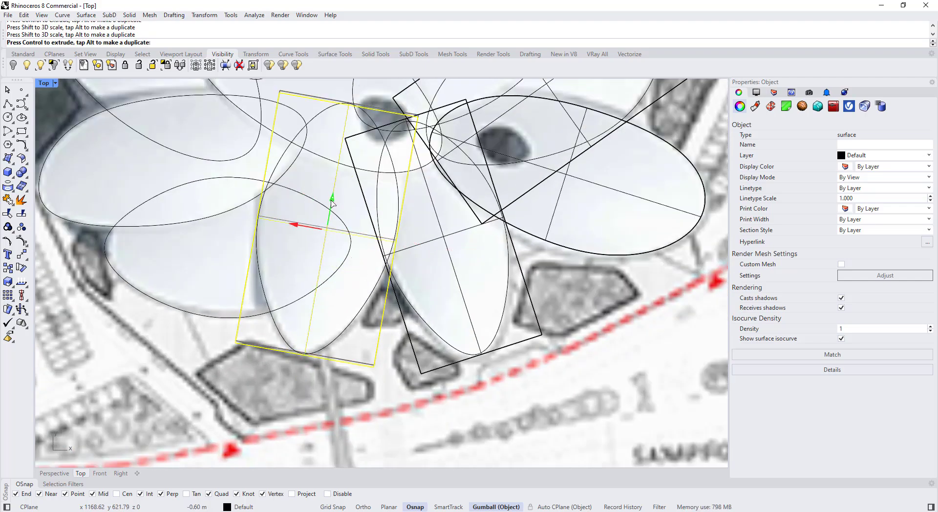
left_click_drag(297, 392, 296, 393)
right_click_drag(296, 386, 289, 431)
scroll(289, 391, "up", 4)
right_click_drag(308, 302, 315, 348)
scroll(315, 342, "down", 2)
left_click_drag(317, 225, 276, 238)
left_click(419, 417)
- Copy the bottom petal's plane onto the lower-left petal, rotate it to horizontal and centre it over the outline
scroll(418, 303, "down", 4)
left_click(366, 294)
left_click_drag(323, 294, 271, 293)
scroll(269, 282, "up", 2)
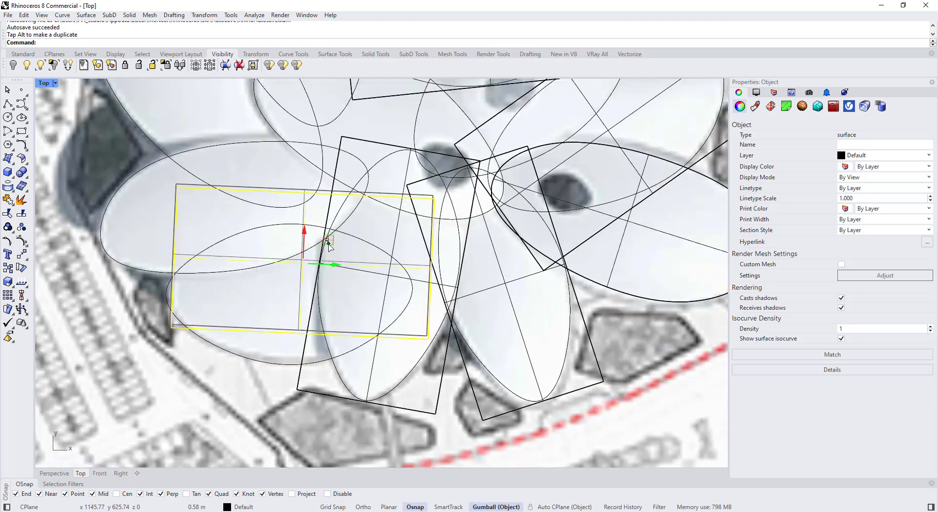
left_click_drag(327, 239, 314, 263)
scroll(269, 273, "up", 4)
left_click_drag(275, 331, 275, 329)
scroll(276, 328, "down", 2)
right_click_drag(276, 328, 282, 314)
left_click_drag(299, 262, 299, 263)
scroll(299, 264, "down", 2)
right_click_drag(300, 263, 310, 260)
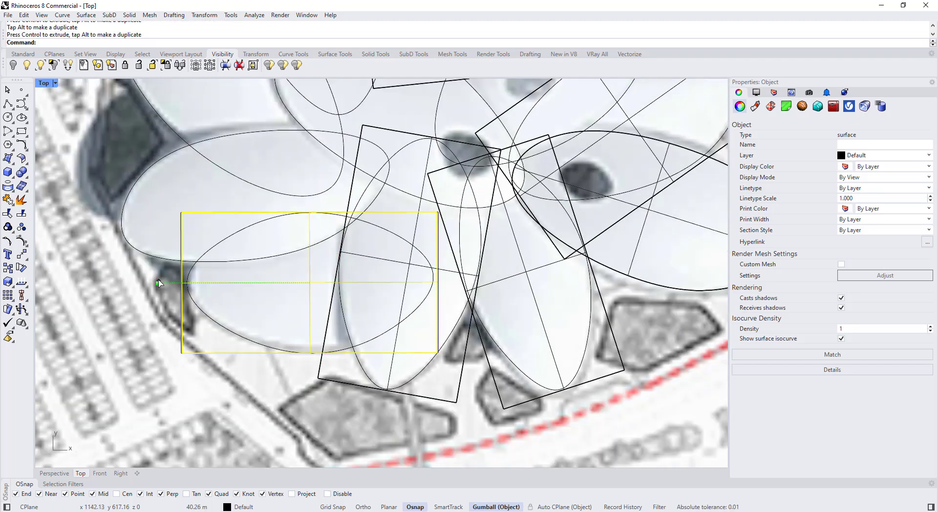
- Scale the lower-left petal's plane in length and width to fit just around the outline
left_click_drag(160, 283, 164, 283)
left_click_drag(310, 398, 311, 400)
scroll(311, 400, "up", 2)
scroll(332, 279, "up", 2)
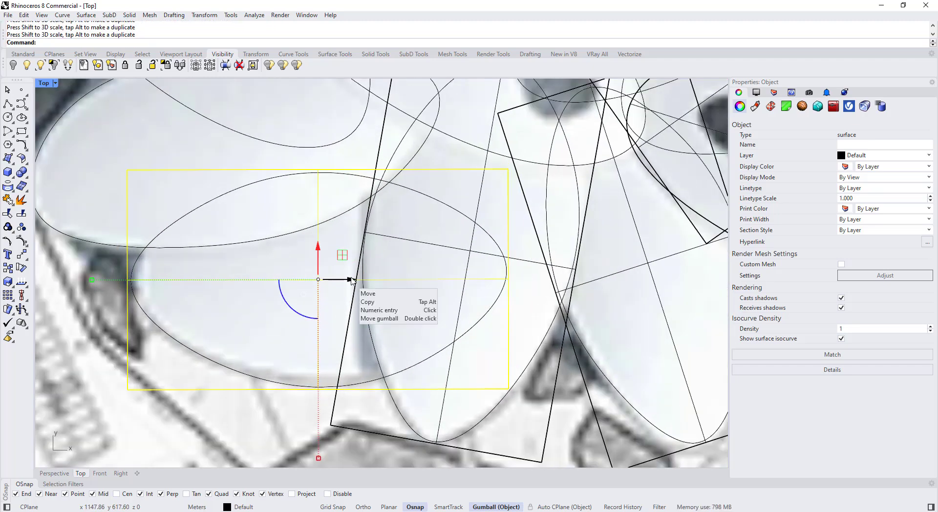
- Copy the lower-left petal's plane onto the left petal above it and tilt the copy along that petal's axis
left_click_drag(351, 279, 312, 194)
scroll(372, 298, "down", 4)
right_click_drag(312, 195, 325, 264)
scroll(289, 302, "up", 4)
left_click_drag(288, 308, 294, 312)
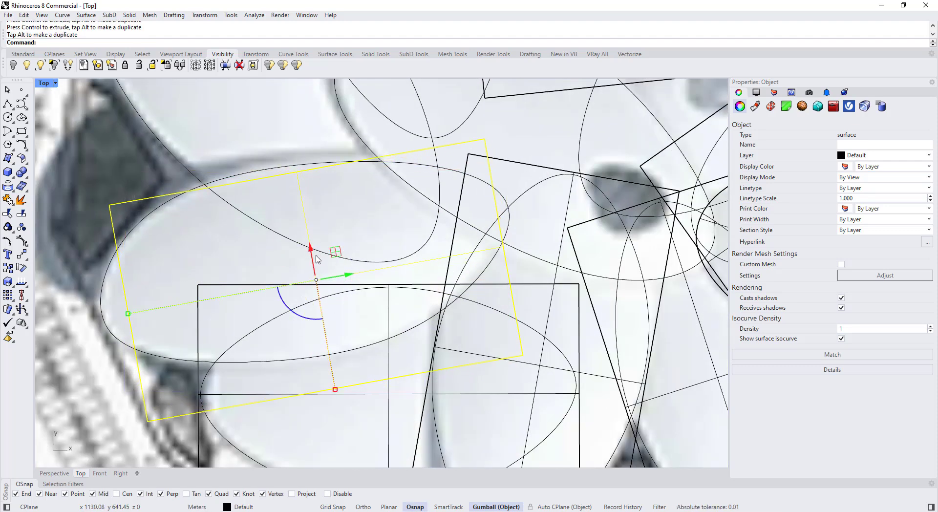
- Move the left petal's plane into place, narrow it and lengthen it to enclose the outline
left_click_drag(311, 251, 309, 239)
left_click_drag(333, 376, 330, 362)
left_click_drag(309, 238, 307, 229)
left_click_drag(124, 292, 99, 296)
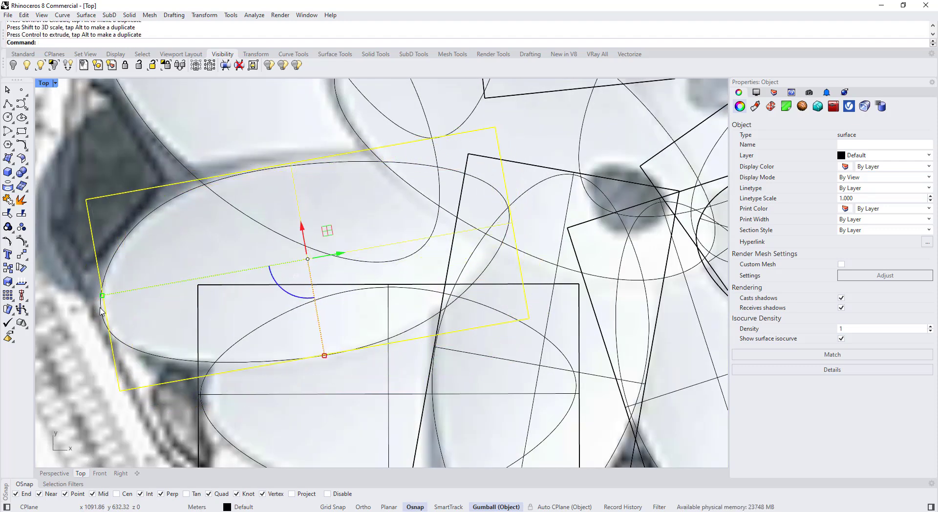
key("Escape")
left_click(335, 256)
left_click_drag(337, 254, 63, 305)
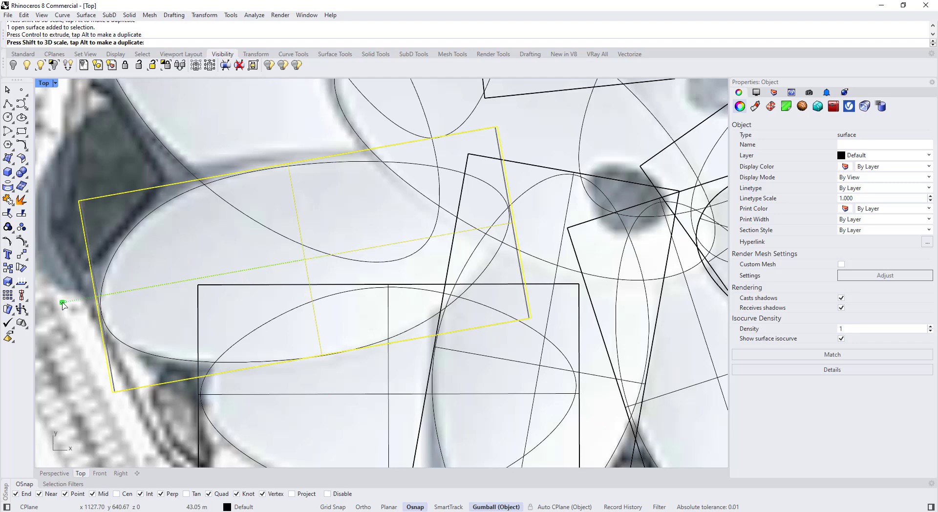
- Copy the left petal's plane onto the upper-left petal, rotate it to that petal's diagonal axis and lengthen it
left_click_drag(336, 434, 273, 229)
key("Escape")
left_click(309, 235)
scroll(291, 250, "down", 5)
scroll(292, 250, "up", 3)
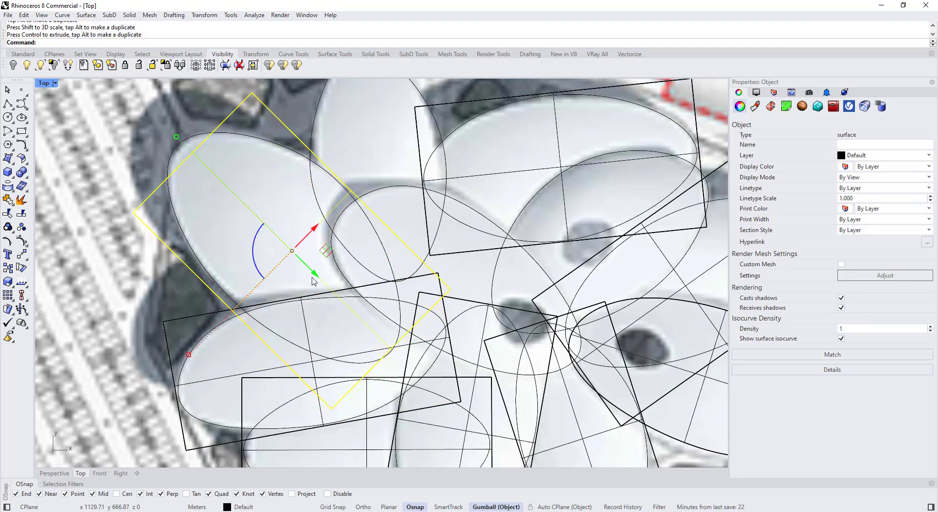
left_click_drag(176, 137, 166, 123)
scroll(305, 230, "up", 4)
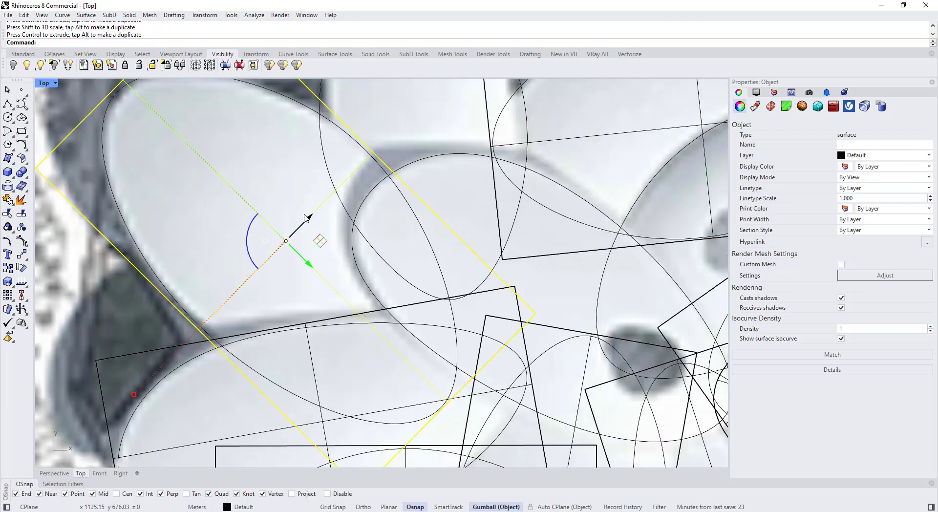
- Copy the upper-left petal's plane onto the narrow top petal and rotate it to follow that petal's near-vertical axis
scroll(305, 218, "down", 5)
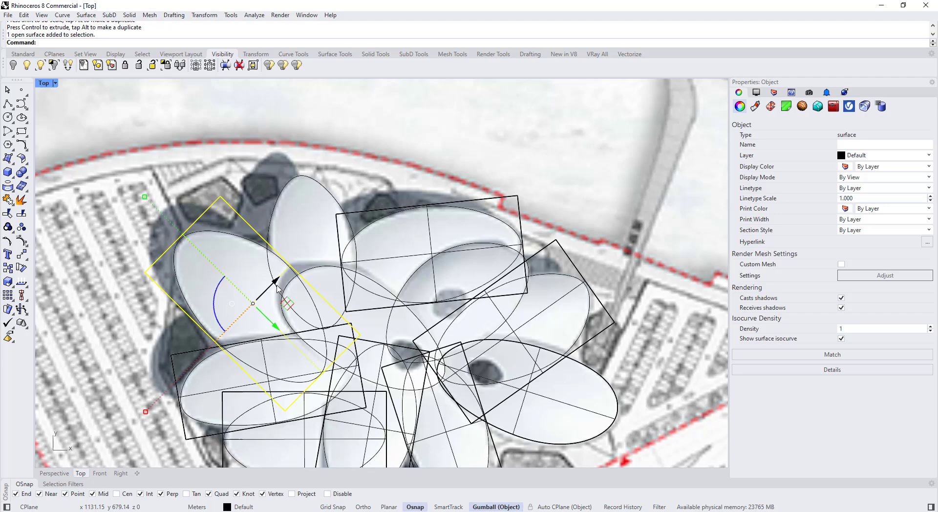
left_click_drag(257, 238, 271, 208)
scroll(293, 235, "up", 3)
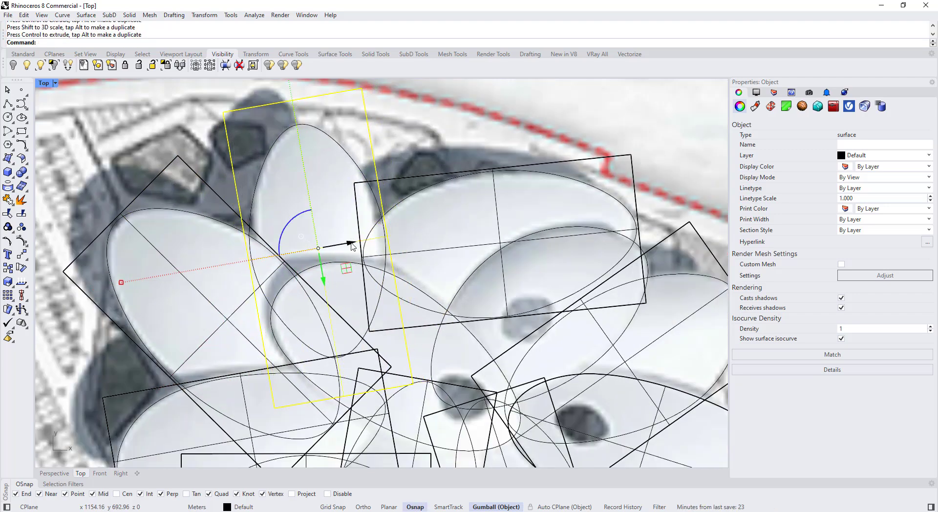
- Shorten the narrow top petal's plane along its axis so that it closely encloses the petal outline
scroll(353, 247, "down", 4)
scroll(314, 102, "up", 4)
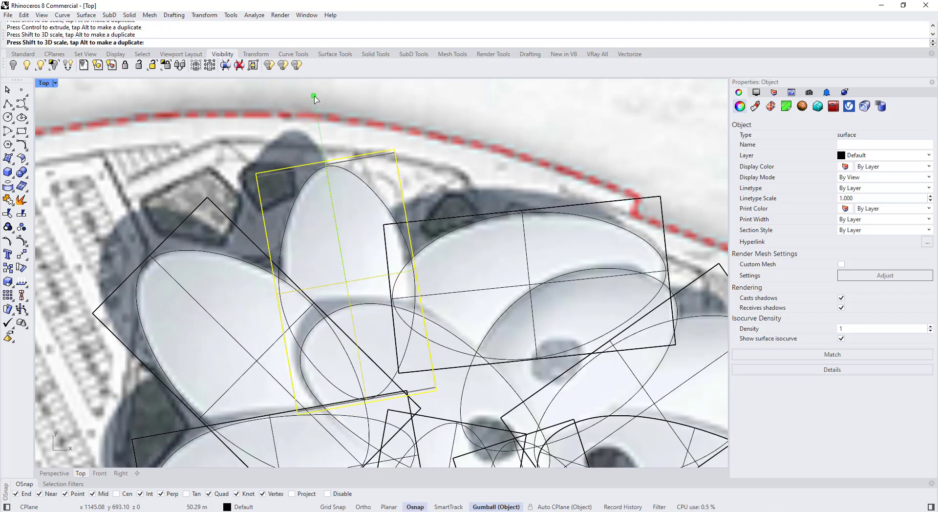
scroll(315, 100, "down", 4)
scroll(312, 234, "up", 4)
- Copy the narrow top petal's plane onto the central petal, rotate it to that petal's diagonal axis and fit it around the outline
left_click(281, 265)
left_click_drag(303, 260, 226, 265)
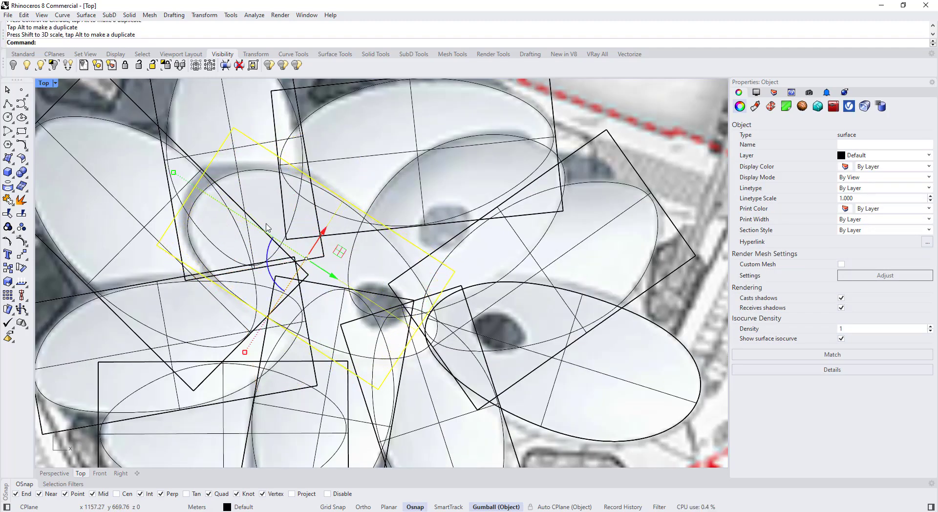
scroll(288, 278, "up", 3)
left_click_drag(351, 229, 349, 233)
- Copy the central petal's plane onto the inner right petal, rotate it along that petal's axis and position it around the outline
scroll(349, 233, "down", 3)
scroll(362, 264, "up", 3)
left_click_drag(366, 266, 396, 254)
scroll(382, 255, "up", 3)
scroll(382, 254, "down", 2)
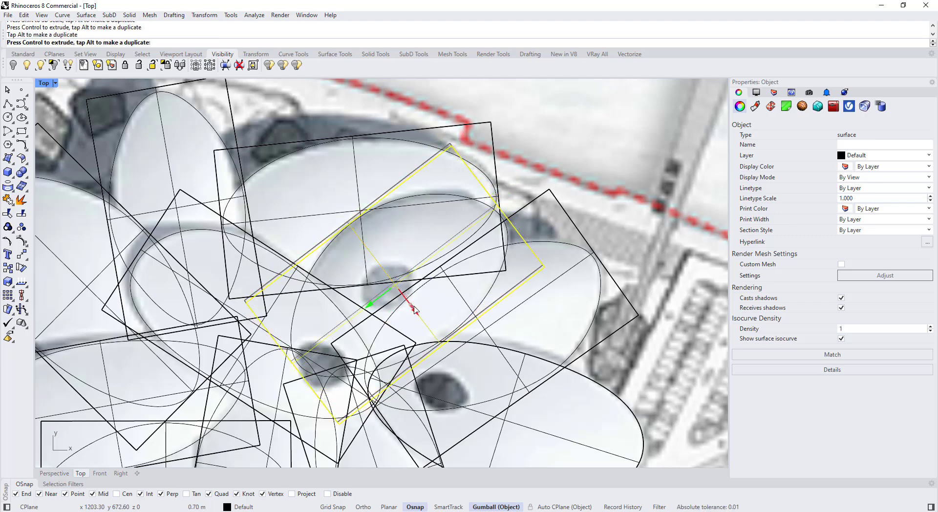
key("Escape")
- Trim the right petal's plane with its outline curve, removing the part outside the petal
scroll(395, 273, "down", 5)
scroll(410, 292, "up", 2)
left_click(410, 292)
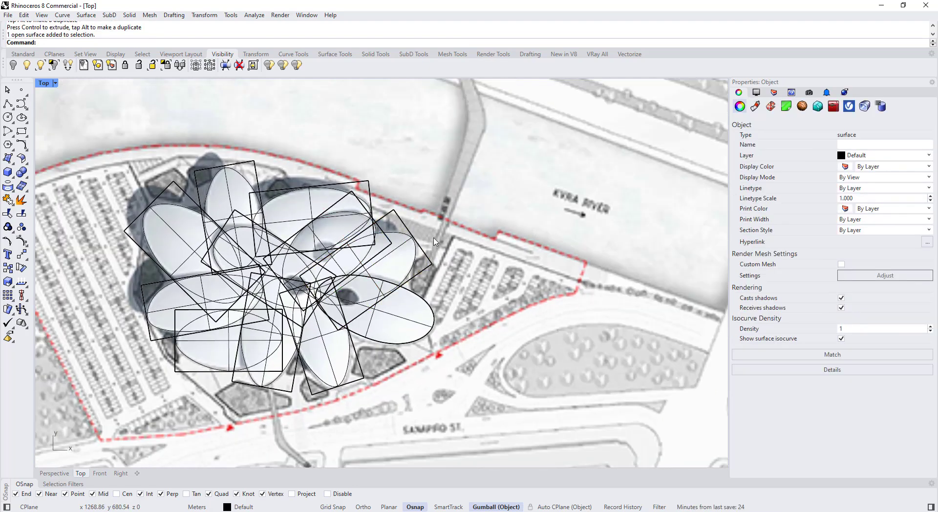
left_click(436, 240)
left_click(436, 240)
left_click(440, 238)
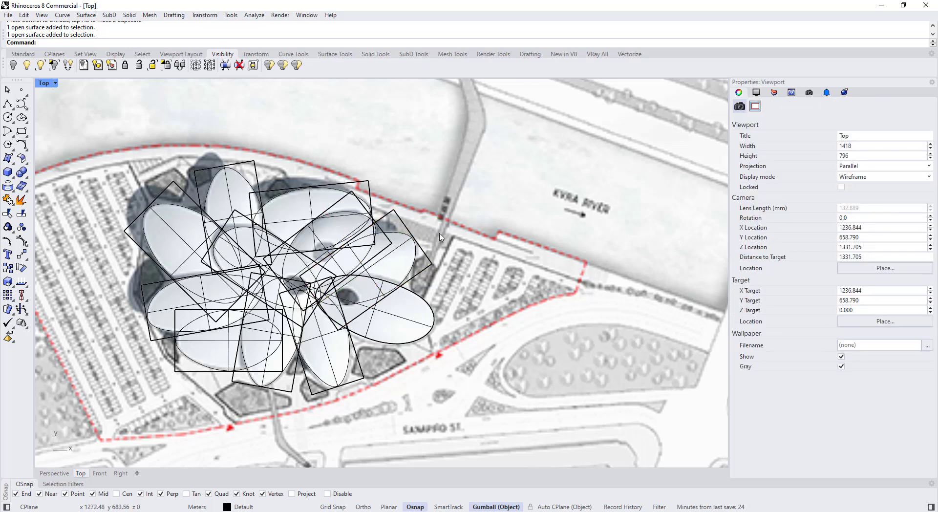
key("Return")
left_click(414, 266)
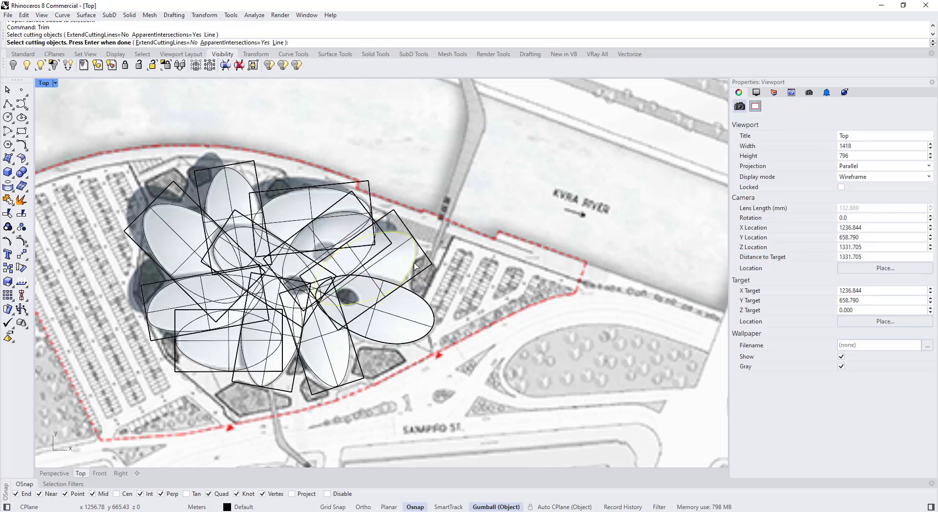
key("Return")
left_click(416, 272)
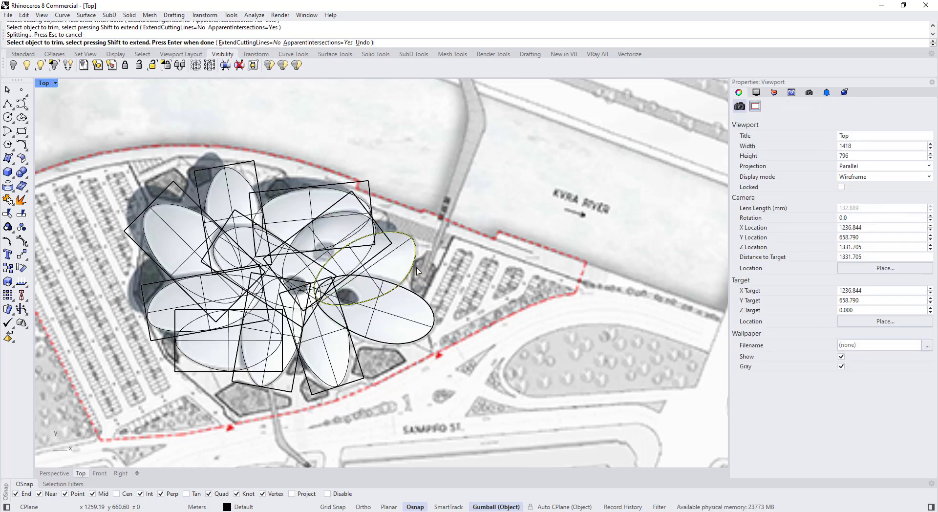
scroll(369, 231, "up", 4)
right_click(368, 202)
- Trim the large upper-right petal's plane to its outline curve
right_click(368, 201)
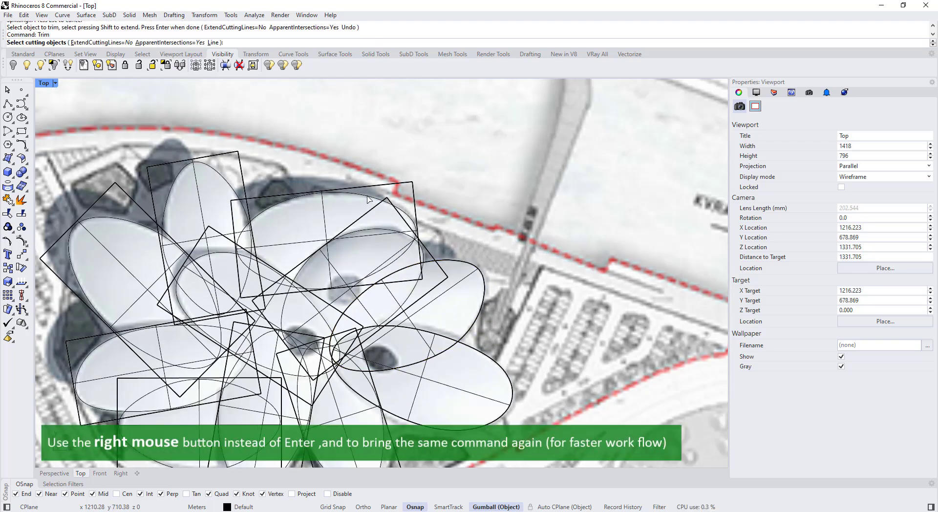
left_click(368, 198)
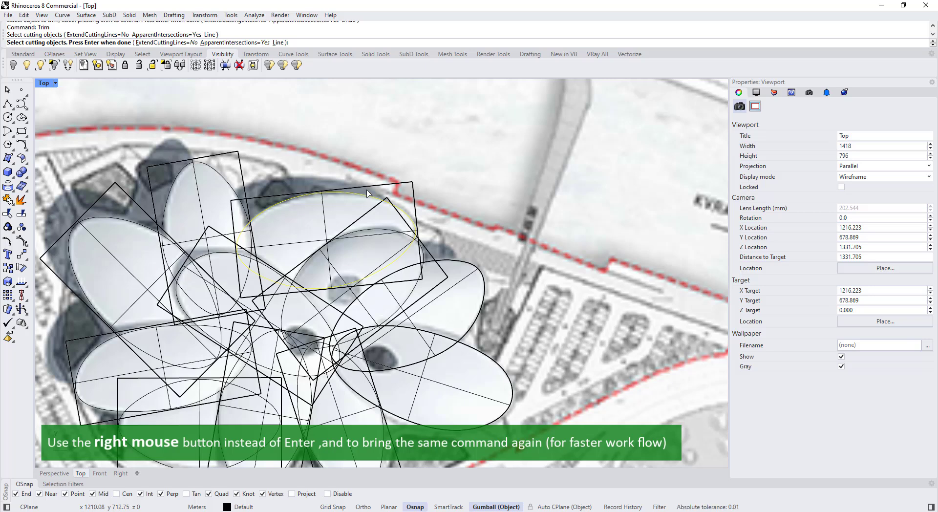
right_click(366, 190)
left_click(369, 187)
right_click(389, 203)
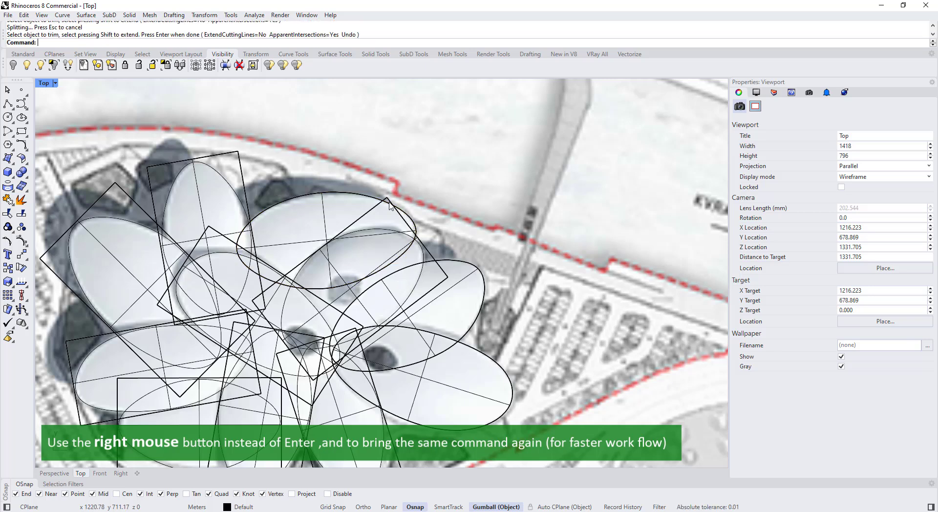
- Trim away the inner right petal's plane outside its outline curve
right_click(375, 231)
left_click(376, 230)
right_click(375, 230)
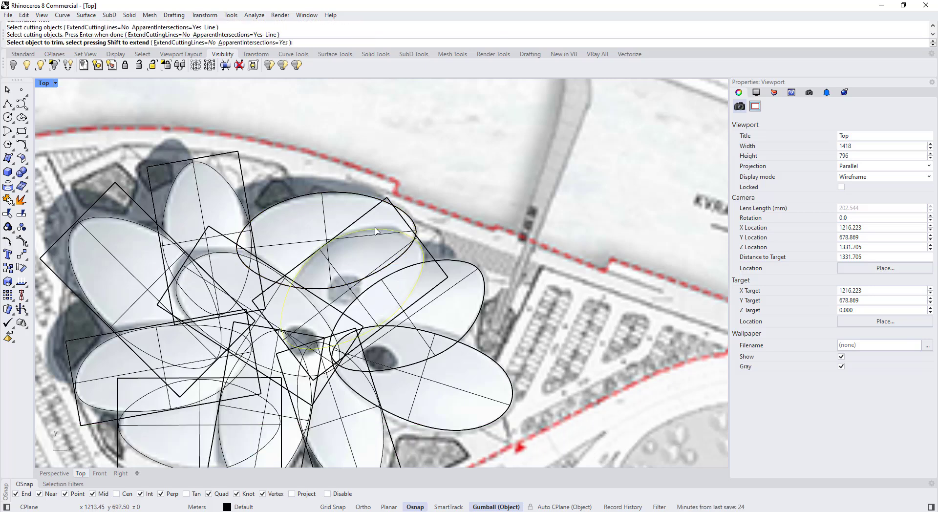
left_click(402, 238)
right_click_drag(268, 168, 367, 191)
right_click(346, 172)
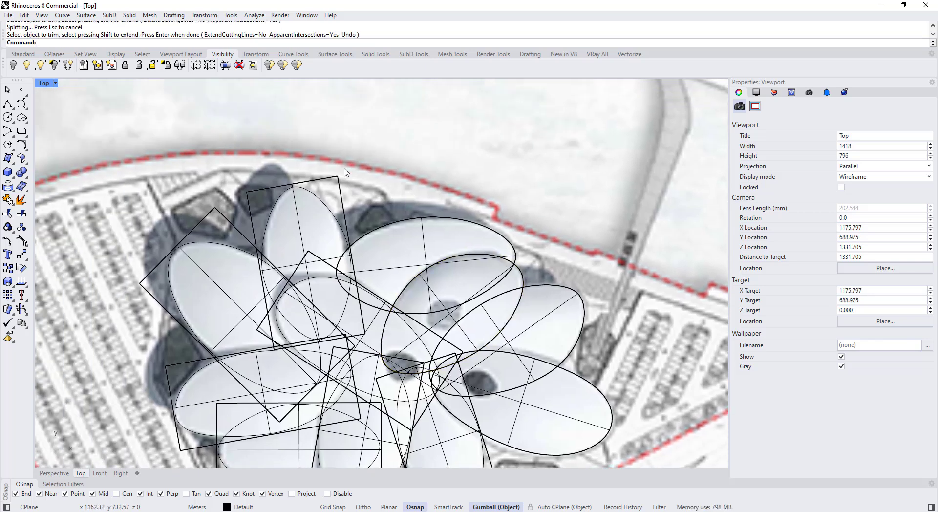
- Trim the narrow top petal's plane with its outline, discarding the rectangular area around the petal
right_click(312, 197)
left_click(311, 194)
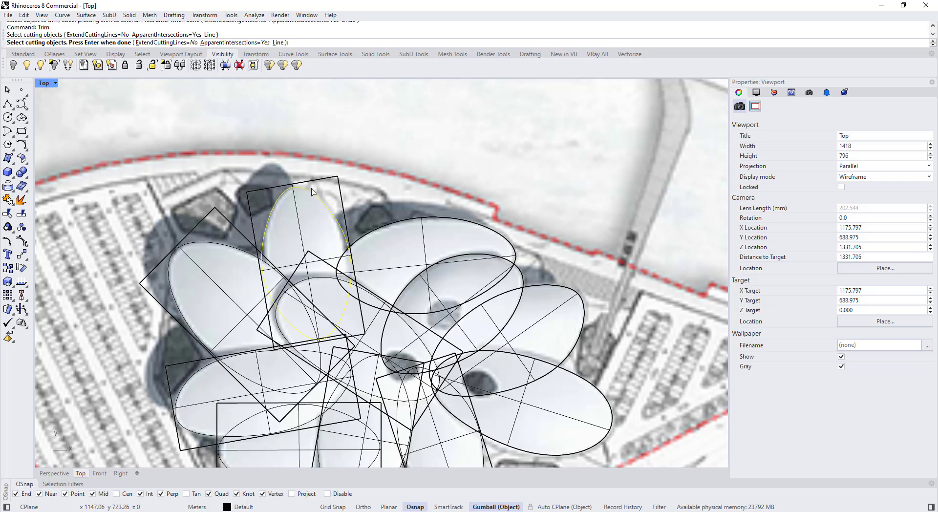
left_click(340, 182)
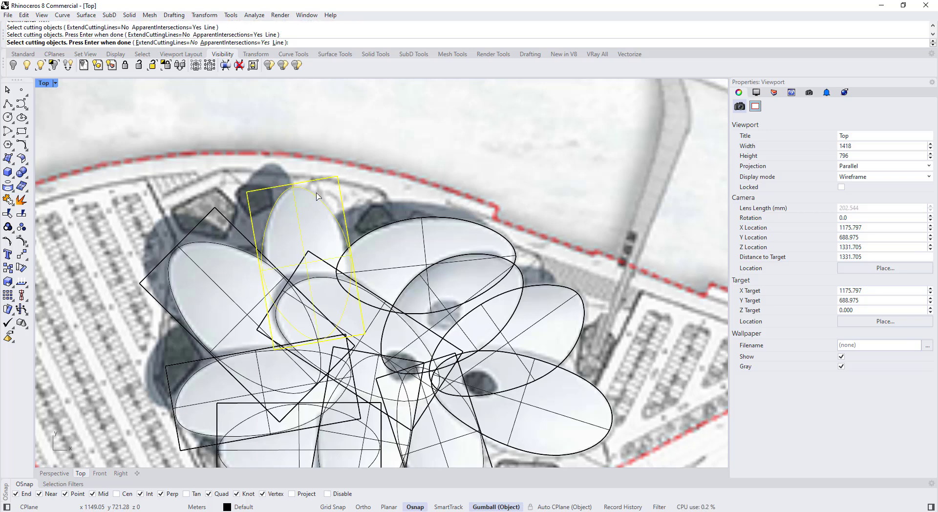
right_click(320, 187)
left_click(325, 178)
right_click(284, 199)
- Trim the planes of the upper-left petal and the left petal below it to their outline curves
scroll(250, 221, "up", 3)
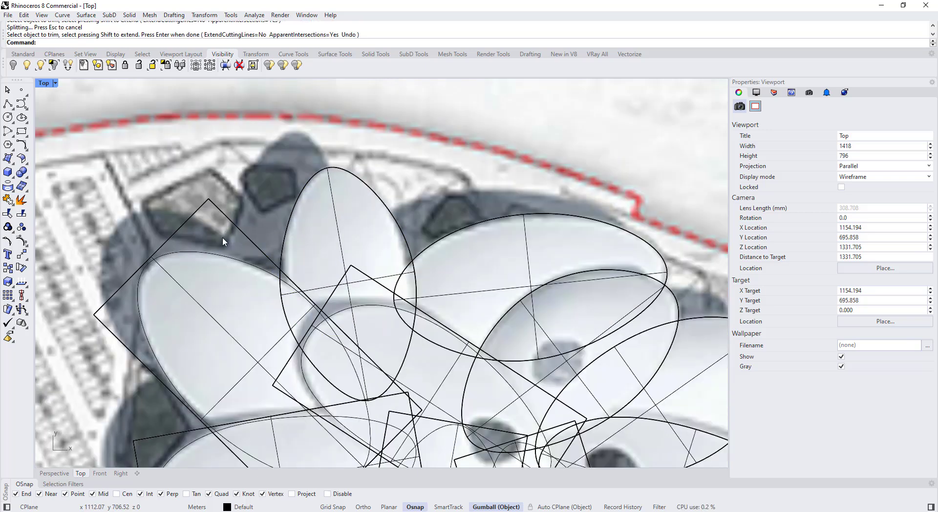
right_click(221, 236)
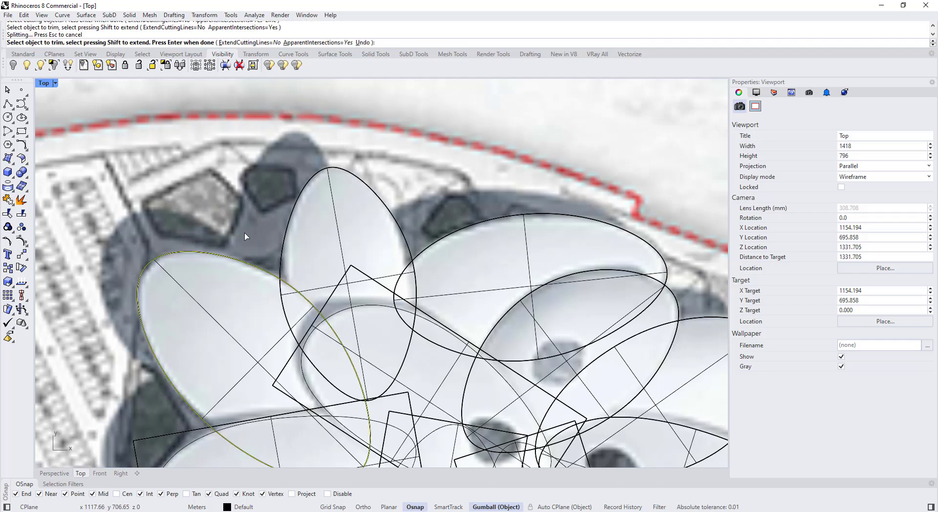
scroll(264, 157, "down", 5)
left_click(218, 315)
right_click(216, 315)
left_click(198, 308)
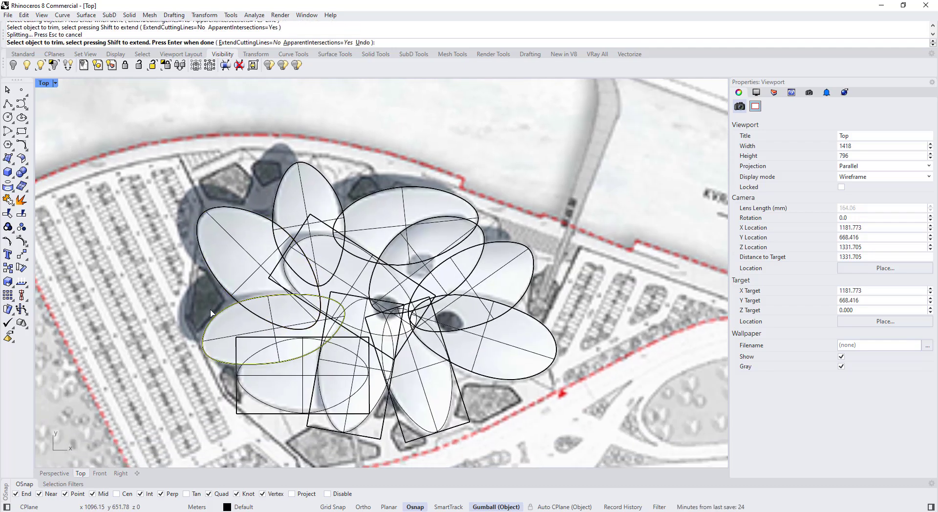
right_click_drag(210, 351, 208, 286)
right_click(230, 315)
- Trim the horizontal lower-left petal's plane to its outline curve
scroll(242, 328, "up", 4)
right_click(246, 332)
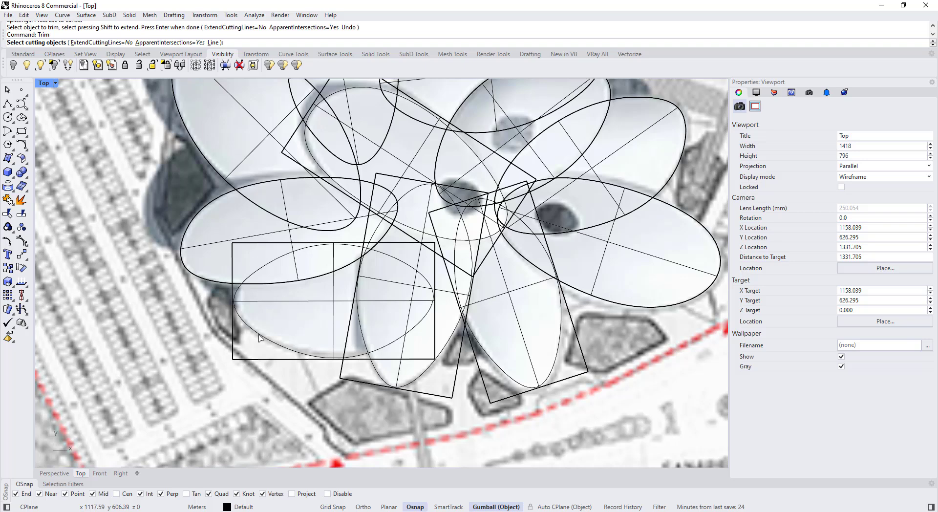
left_click(259, 335)
right_click(255, 346)
left_click(252, 358)
right_click_drag(351, 371, 306, 335)
right_click(308, 335)
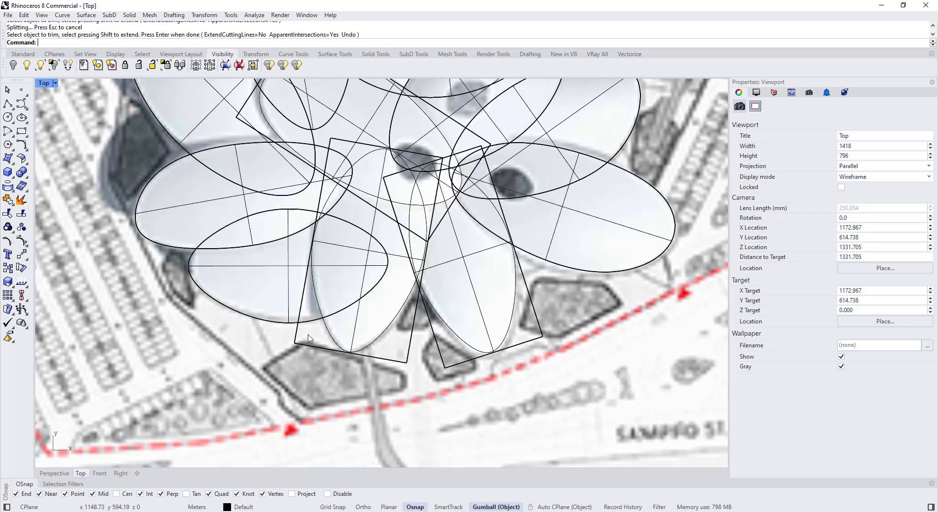
- Trim the bottom petal's plane, beside the lower-left petal, to its outline curve
right_click(309, 337)
left_click(325, 323)
right_click(320, 333)
left_click(314, 346)
scroll(315, 348, "down", 2)
right_click(356, 340)
- Trim the bottom-right petal's plane with its outline, removing everything outside the petal
right_click_drag(417, 338, 371, 354)
right_click(378, 355)
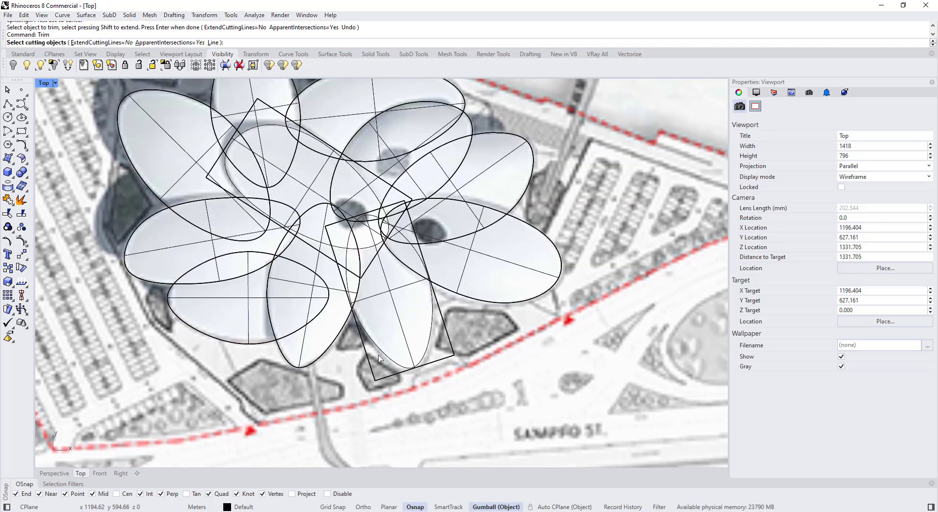
left_click(378, 353)
right_click(371, 367)
left_click(370, 367)
right_click(368, 362)
- Trim the central petal's plane to its outline curve as the last remaining rectangle
right_click_drag(326, 257, 297, 316)
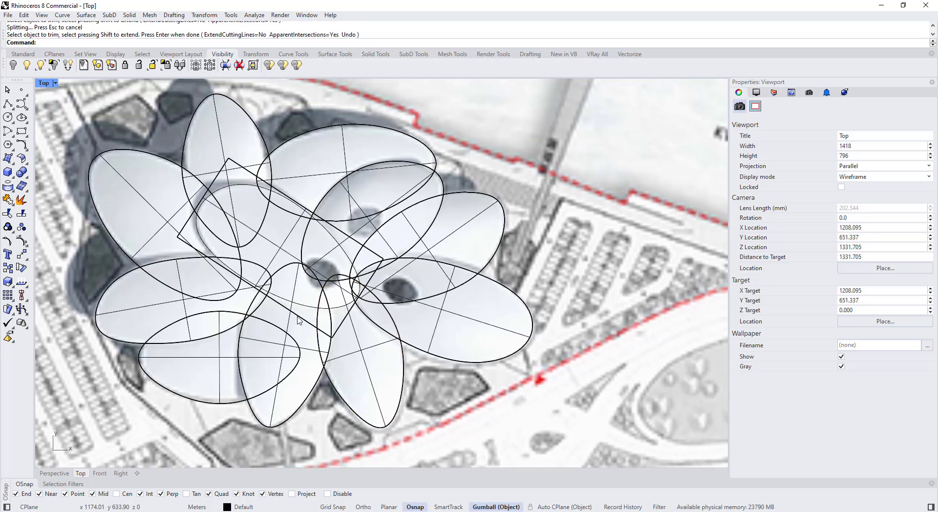
right_click(297, 316)
left_click(301, 304)
right_click(302, 309)
left_click(308, 322)
scroll(315, 309, "down", 2)
right_click_drag(395, 228, 376, 267)
right_click(377, 267)
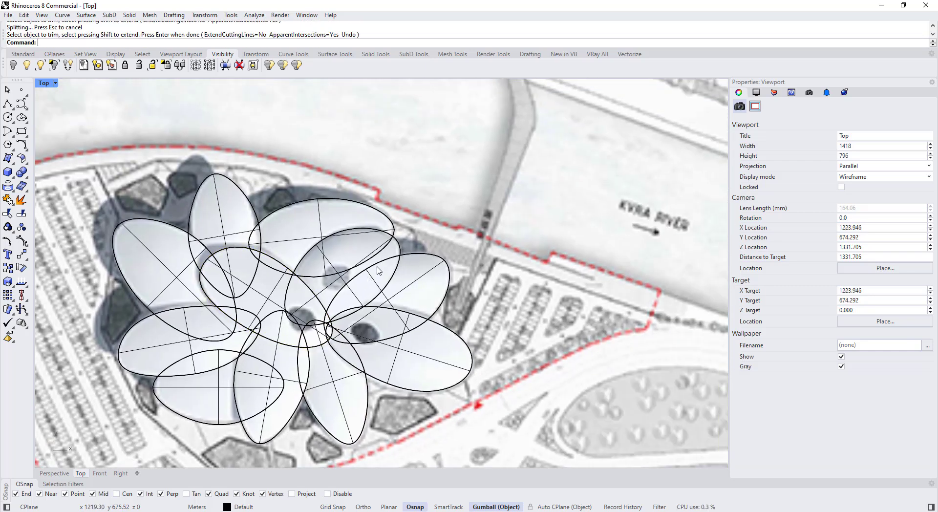
- Select several petals one at a time to check their trimmed surfaces
left_click(393, 294)
left_click(398, 345)
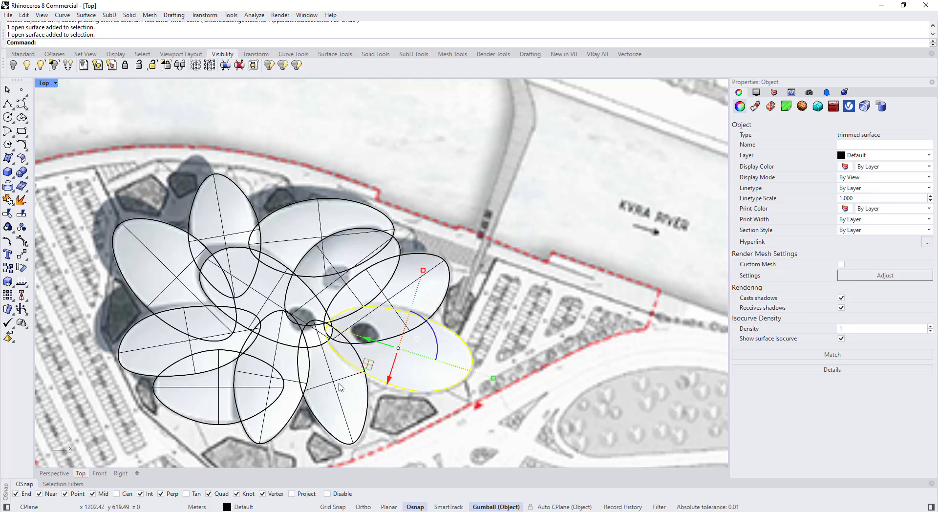
left_click(338, 383)
left_click(207, 388)
left_click(152, 269)
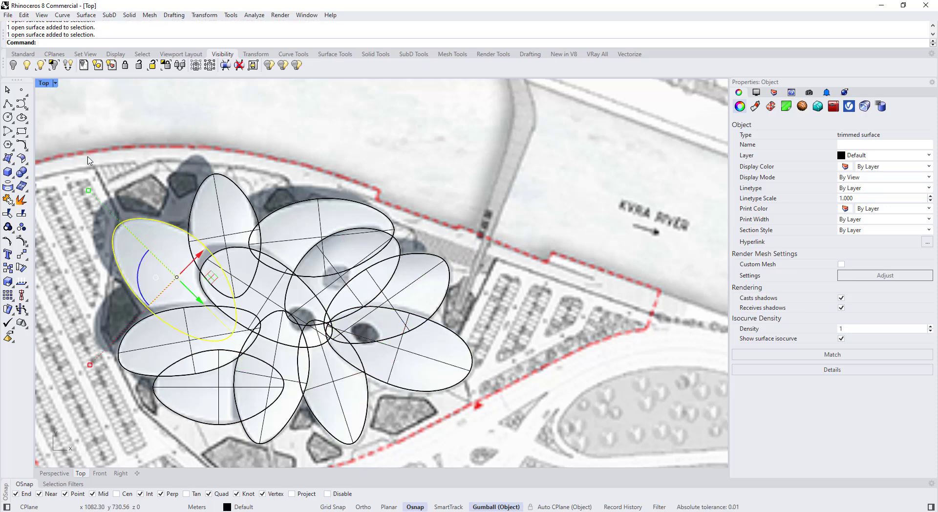
- Switch from the top view to a maximized perspective view of the petals and clear the selection
double_click(44, 83)
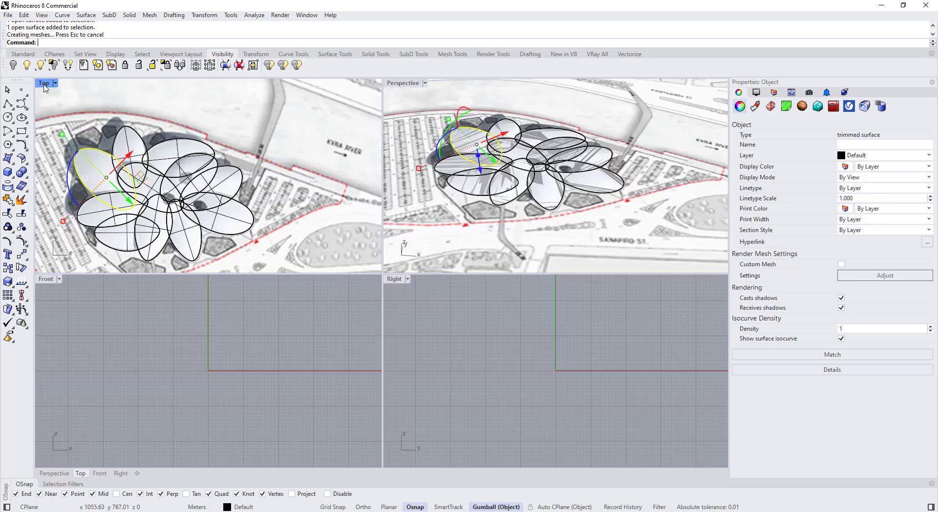
double_click(399, 87)
scroll(349, 230, "down", 6)
right_click_drag(396, 127, 330, 274)
key("Escape")
- Select all eleven trimmed petal surfaces and move them straight up, well above the masterplan picture
scroll(322, 261, "up", 6)
left_click(281, 295)
left_click(274, 244, "shift")
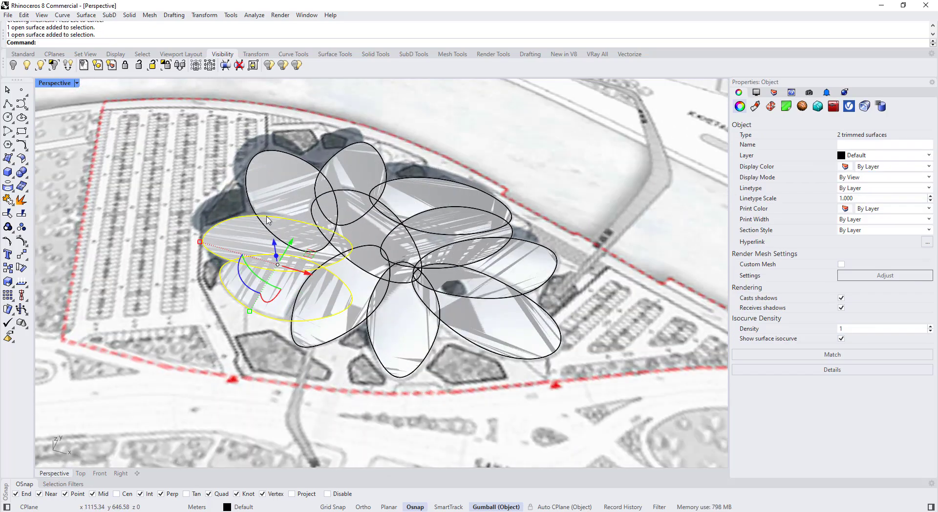
left_click(283, 210, "shift")
left_click(343, 291, "shift")
left_click(367, 233, "shift")
left_click(353, 179, "shift")
left_click(421, 196, "shift")
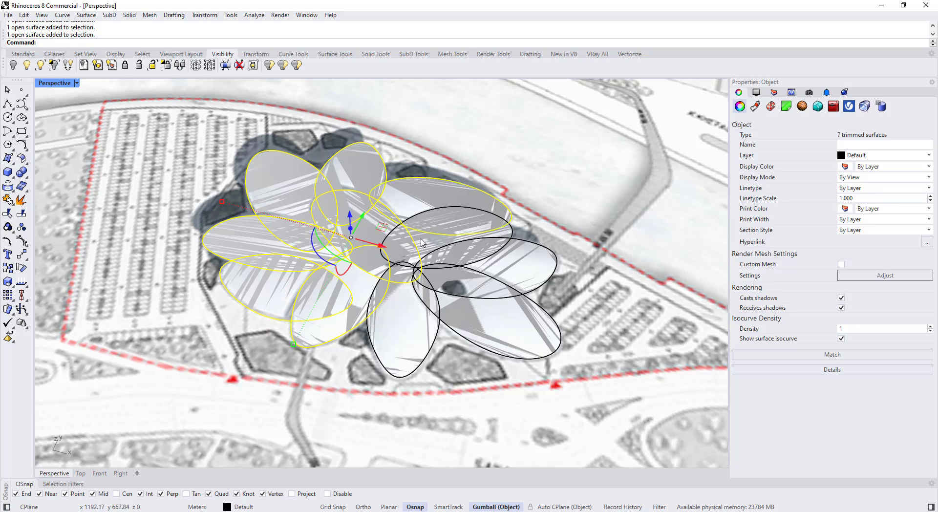
left_click(430, 242, "shift")
left_click(515, 269, "shift")
left_click(503, 313, "shift")
left_click(407, 324, "shift")
scroll(407, 326, "down", 4)
right_click_drag(407, 328, 397, 273)
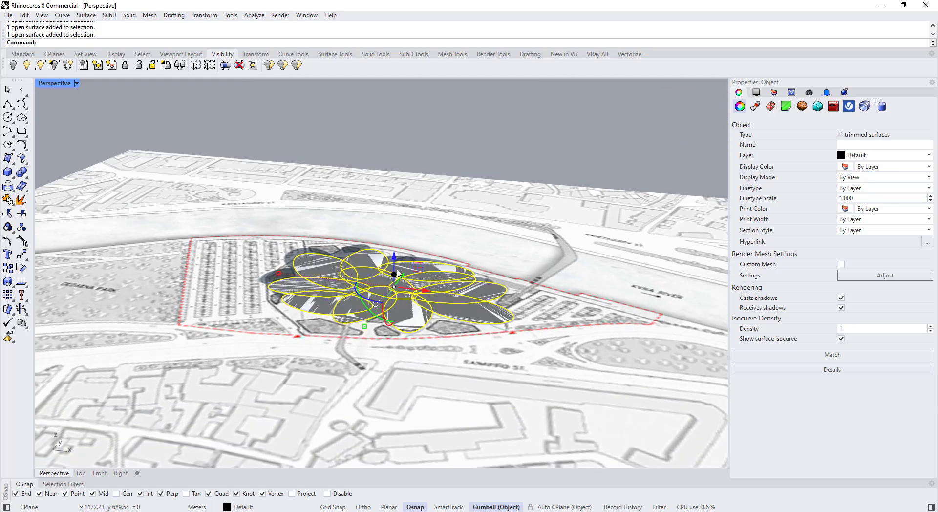
left_click_drag(394, 251, 394, 191)
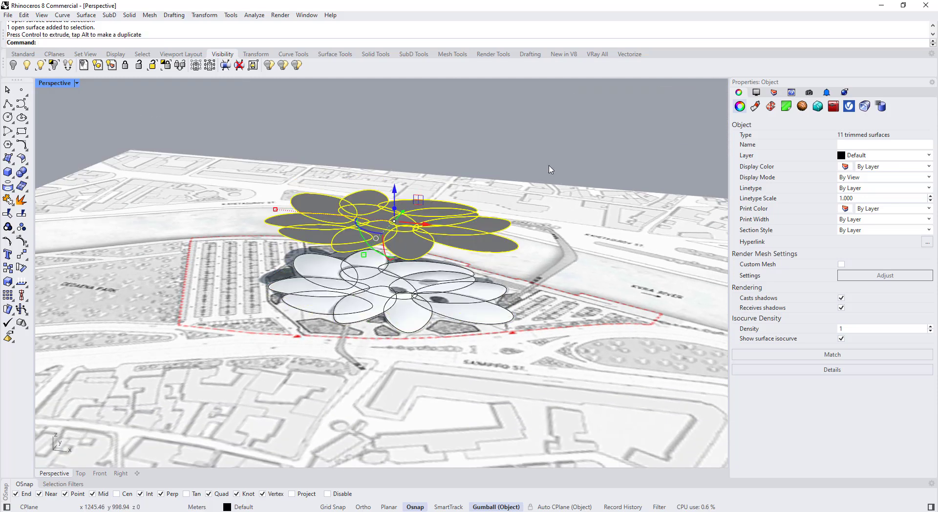
left_click(539, 161)
- Select the eleven petal outline curves left on the masterplan and hide them
mouse_move(459, 239)
right_mouse_down()
mouse_move(473, 288)
mouse_move(475, 233)
right_mouse_up()
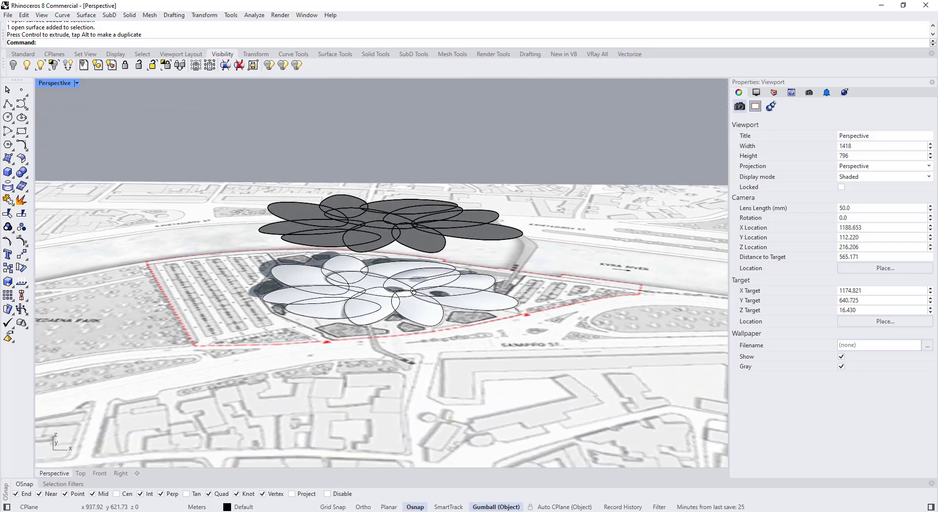
right_click_drag(253, 322, 238, 269)
left_click(288, 289)
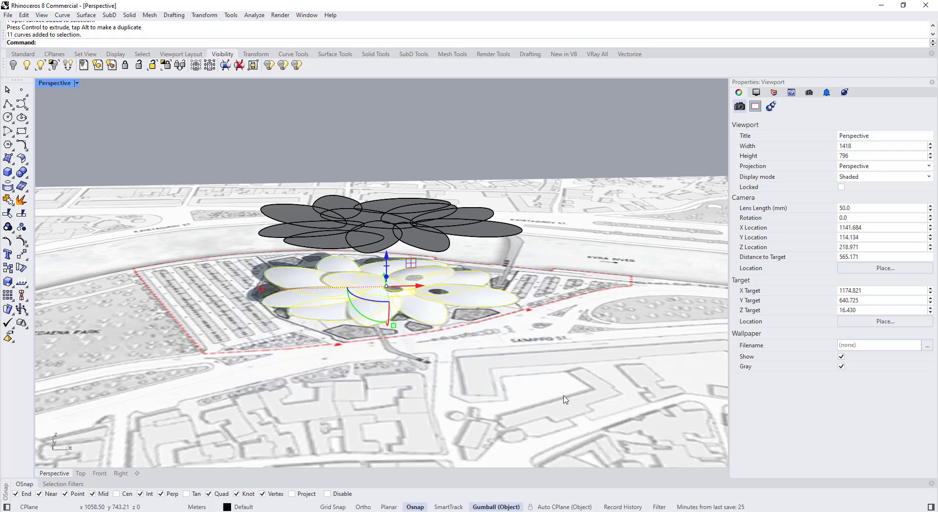
right_click_drag(288, 290, 374, 266)
key("ctrl+h")
scroll(385, 209, "up", 2)
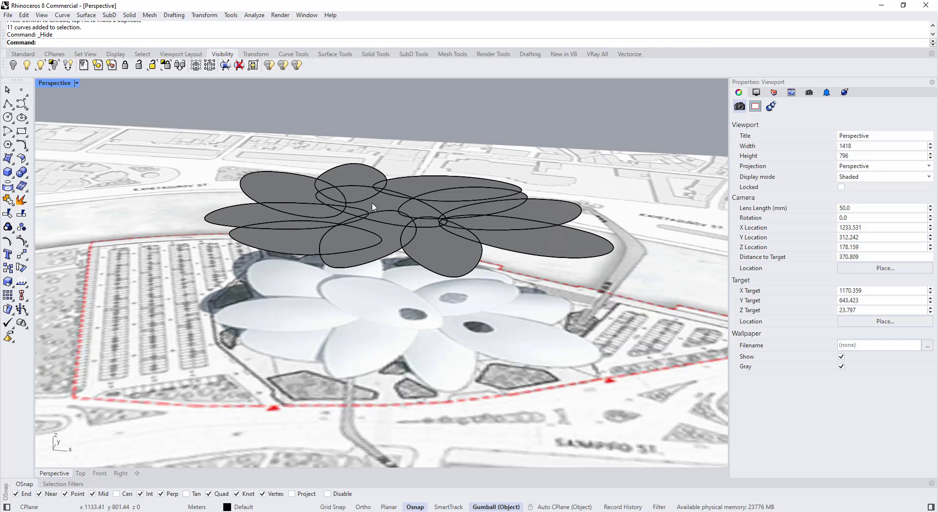
left_click(386, 209)
left_click_drag(382, 240, 381, 234)
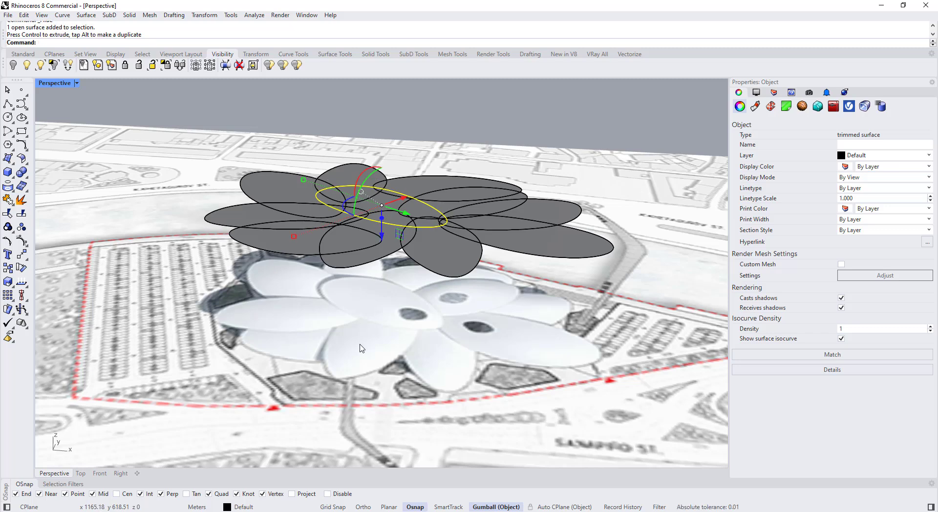
left_click(373, 304)
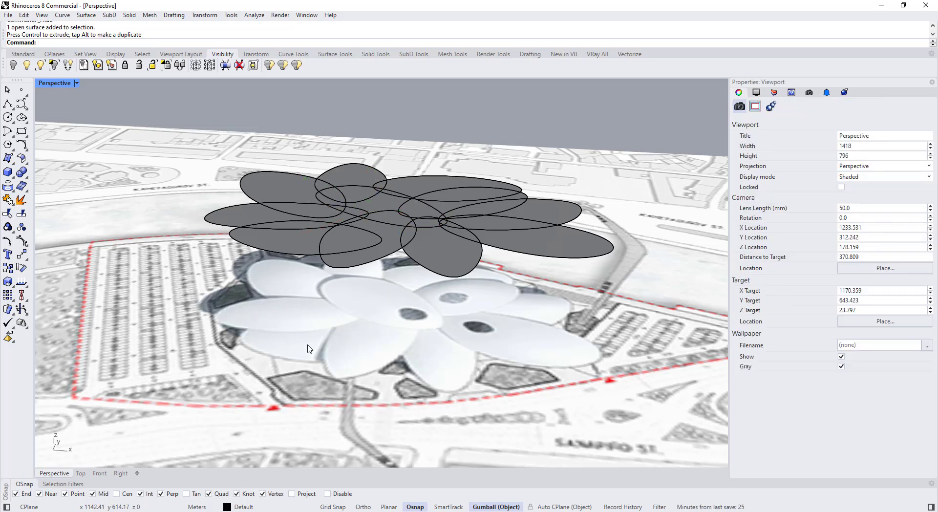
- Move the central petal surface vertically up so that it sits above the other petals
scroll(381, 207, "down", 2)
left_click(381, 207)
left_click_drag(380, 233, 380, 194)
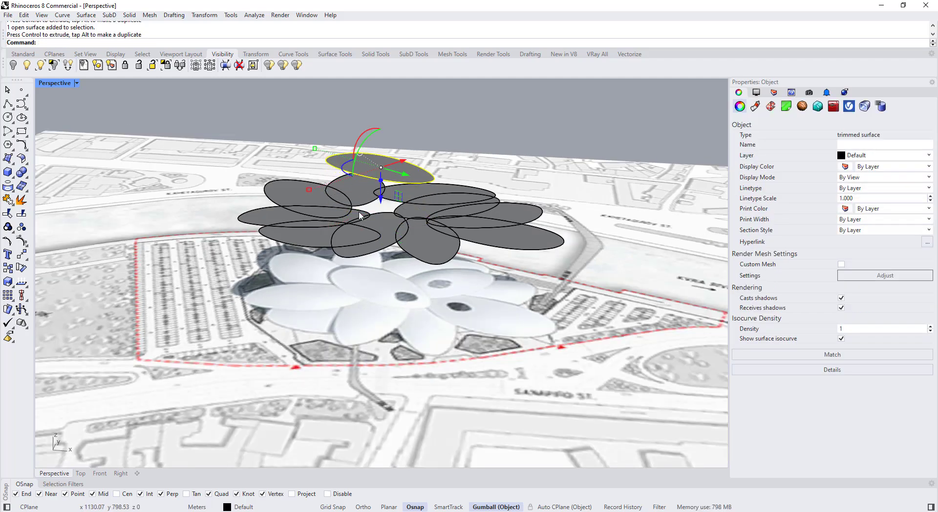
- Raise the long western petal surface and the petal at the front centre vertically to staggered heights
right_click_drag(341, 233, 337, 259)
left_click(283, 224)
right_click_drag(283, 226, 270, 219)
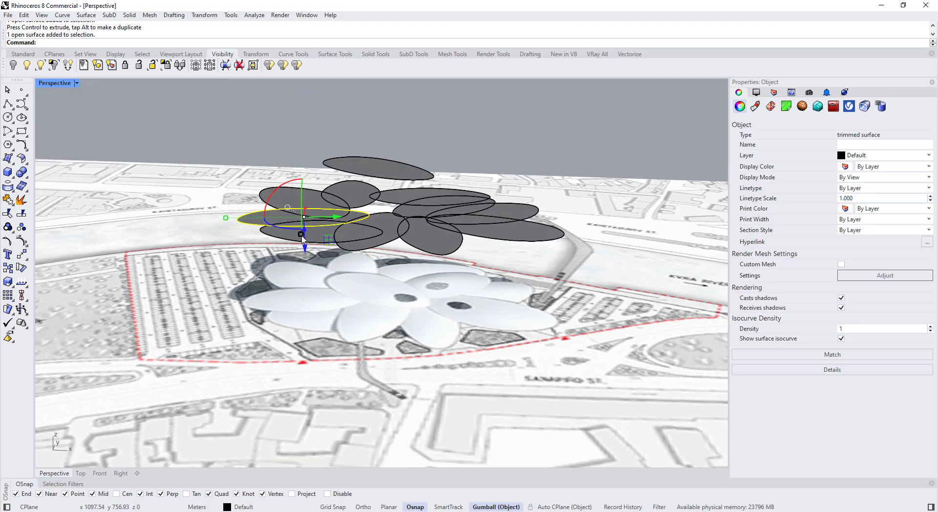
left_click_drag(304, 248, 304, 225)
right_click_drag(320, 229, 326, 253)
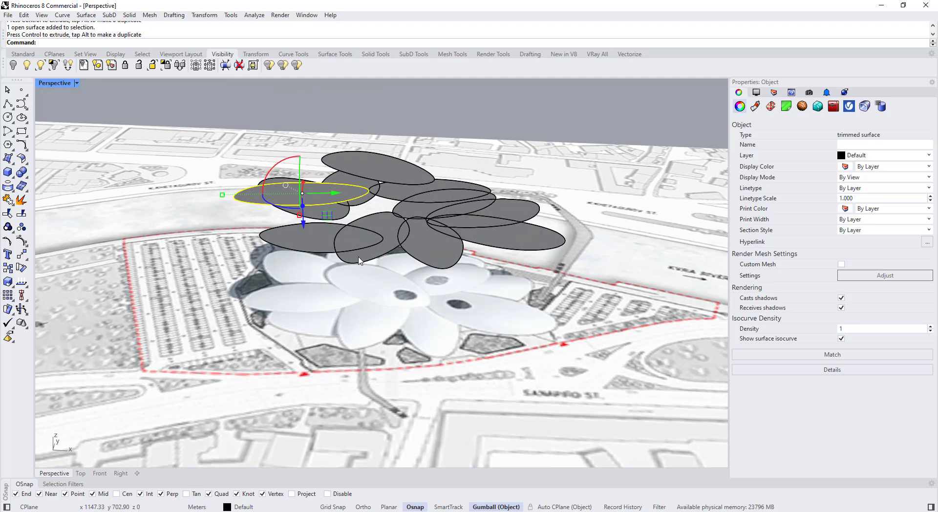
left_click(361, 259)
left_click_drag(373, 266, 372, 246)
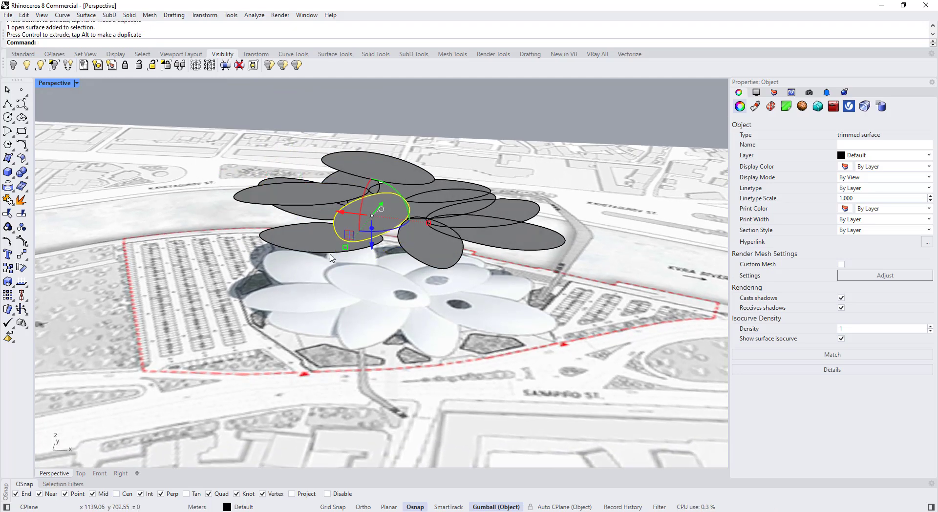
- Raise the long southeastern petal surface vertically so it sits above its neighbouring petals, and clear the selection
left_click(342, 249)
mouse_move(342, 251)
right_mouse_down()
mouse_move(345, 279)
mouse_move(339, 258)
right_mouse_up()
left_click(380, 264)
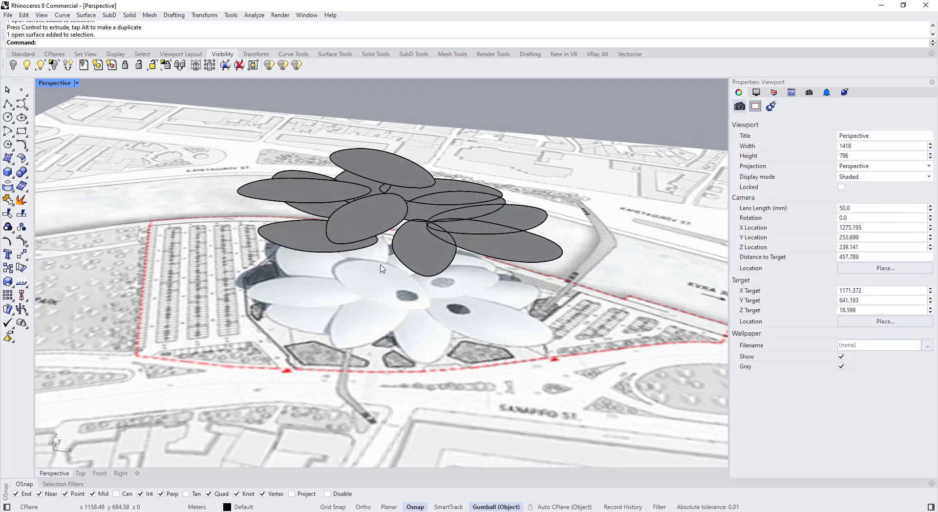
left_click(406, 252)
right_click_drag(438, 281, 437, 274)
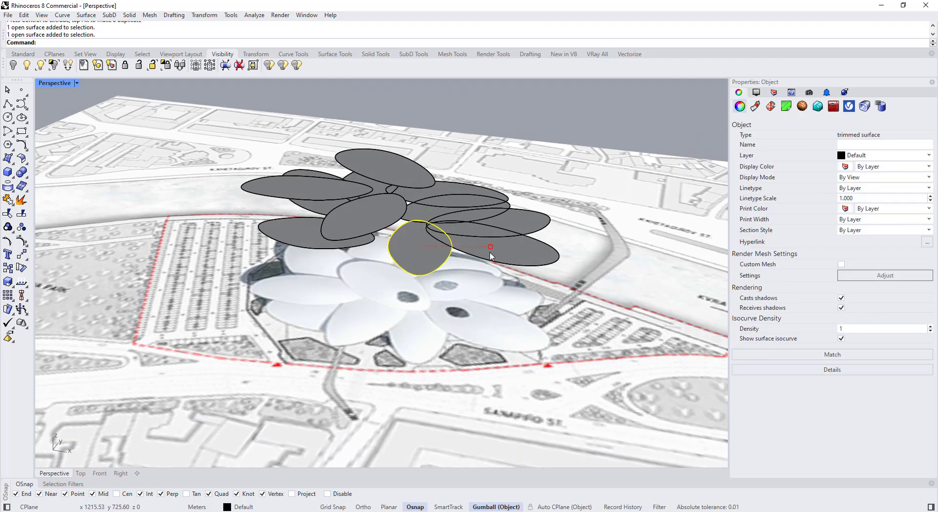
left_click(504, 263)
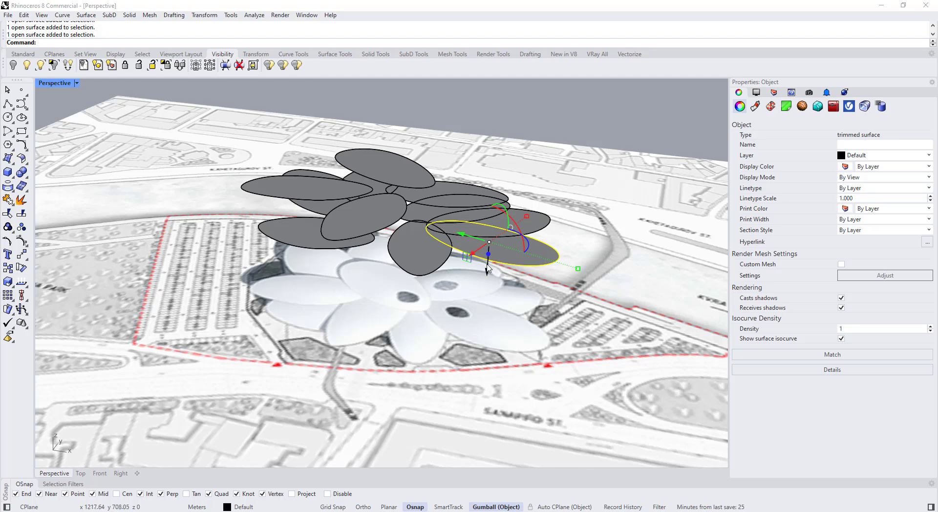
left_click_drag(487, 268, 489, 228)
key("Escape")
- Raise another petal surface on the eastern side of the roof vertically above the adjoining petals
left_click(536, 220)
right_click_drag(539, 242, 392, 256)
left_click(397, 279)
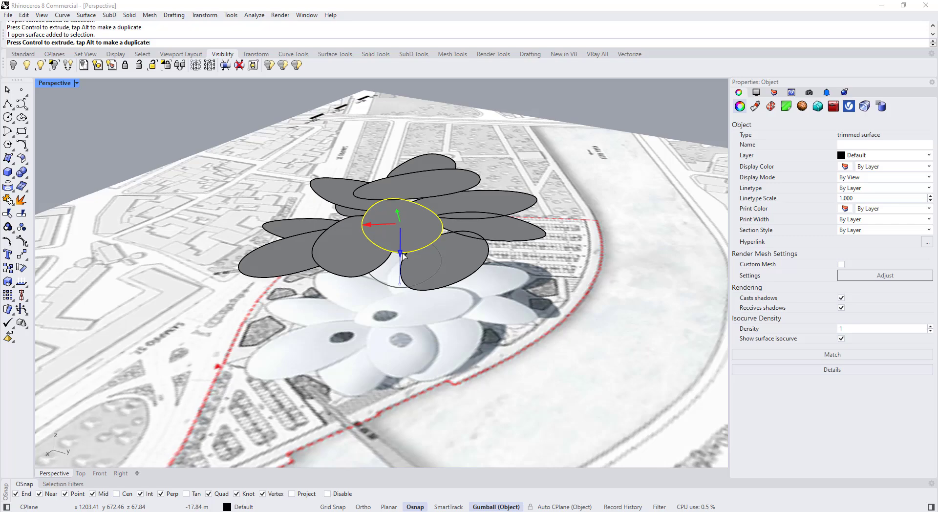
left_click_drag(402, 253, 402, 252)
- Select two petal surfaces on the river side and raise them together by a small amount
left_click(442, 294)
right_click_drag(443, 293, 376, 296)
left_click(377, 280)
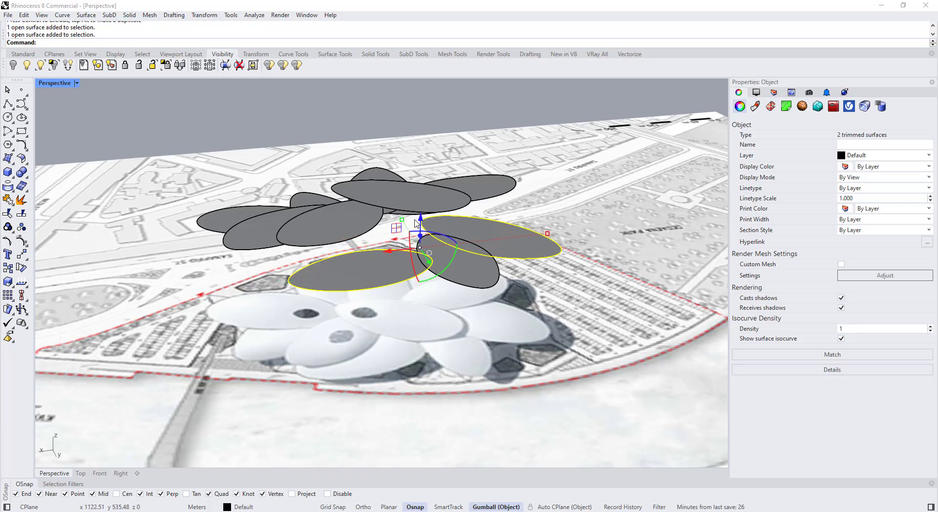
left_click_drag(420, 218, 421, 209)
left_click(391, 240)
right_click_drag(390, 239, 524, 307)
left_click(533, 244)
left_click(525, 307)
- Rebuild all eleven petal surfaces with 4 points and degree 3 in U and V, deleting the input and retrimming
left_click_drag(590, 351, 244, 128)
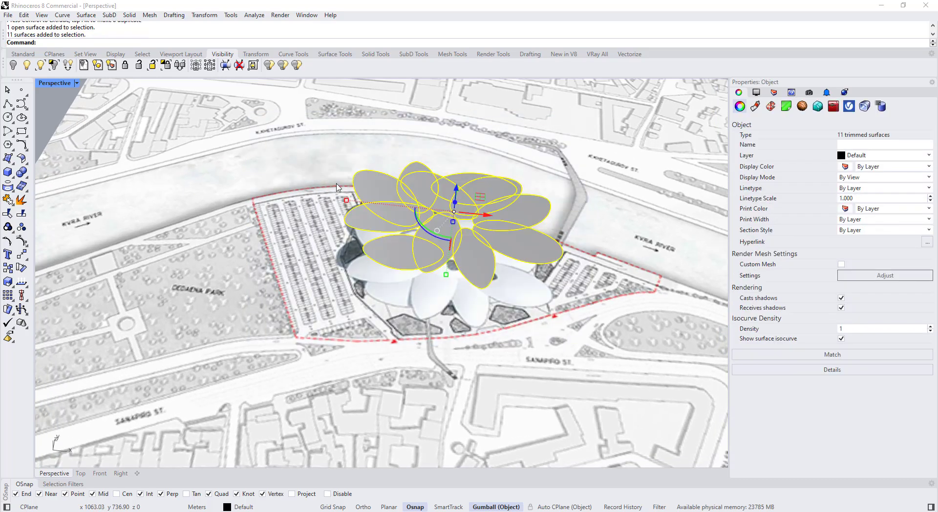
type("Reb")
key("Return")
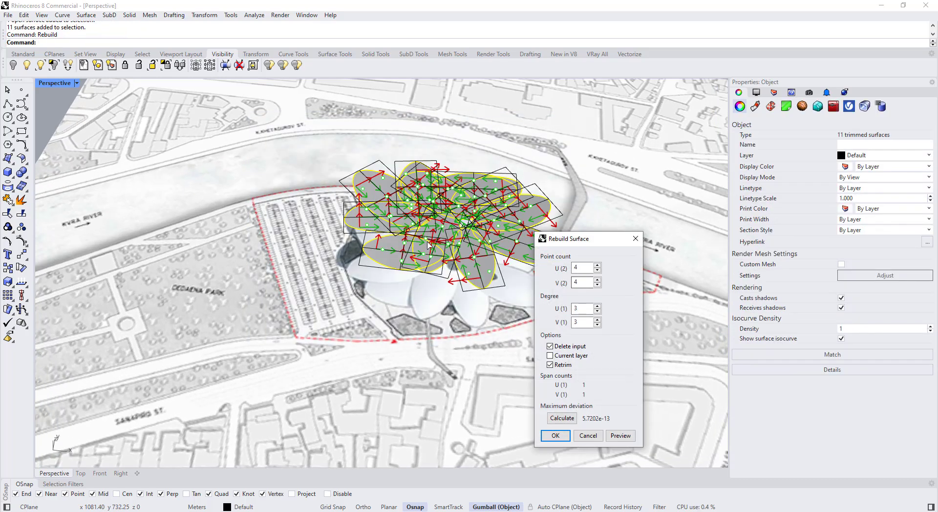
right_click_drag(428, 245, 391, 288)
scroll(342, 209, "up", 7)
mouse_move(200, 244)
right_mouse_down()
mouse_move(228, 258)
mouse_move(203, 253)
right_mouse_up()
scroll(226, 257, "down", 3)
right_click_drag(238, 323, 257, 249)
right_click_drag(196, 208, 261, 289)
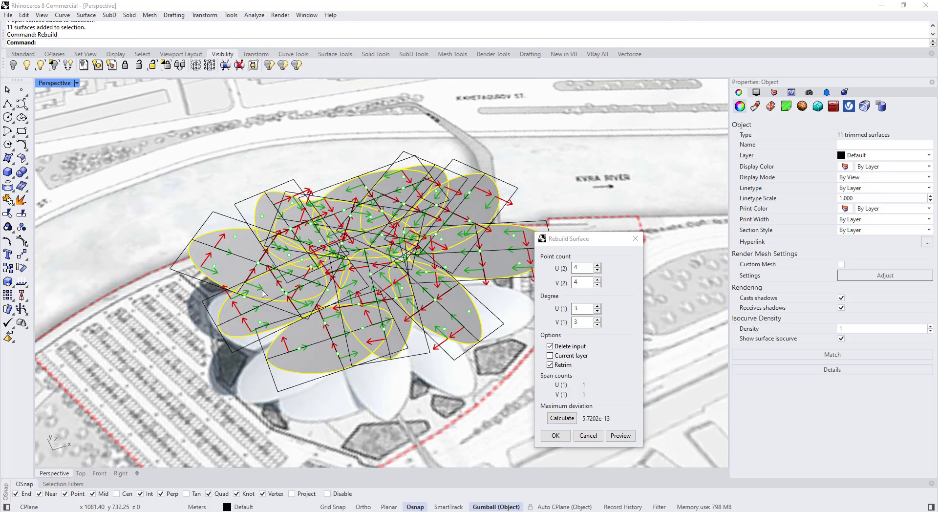
right_click_drag(219, 258, 263, 293)
scroll(259, 286, "up", 2)
right_click_drag(244, 279, 288, 237, "shift")
right_click_drag(359, 332, 395, 287)
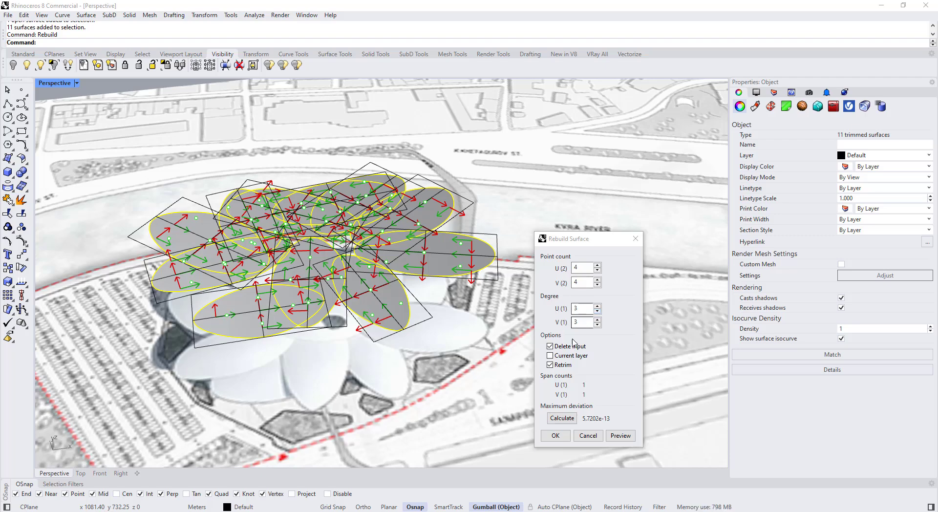
left_click(554, 436)
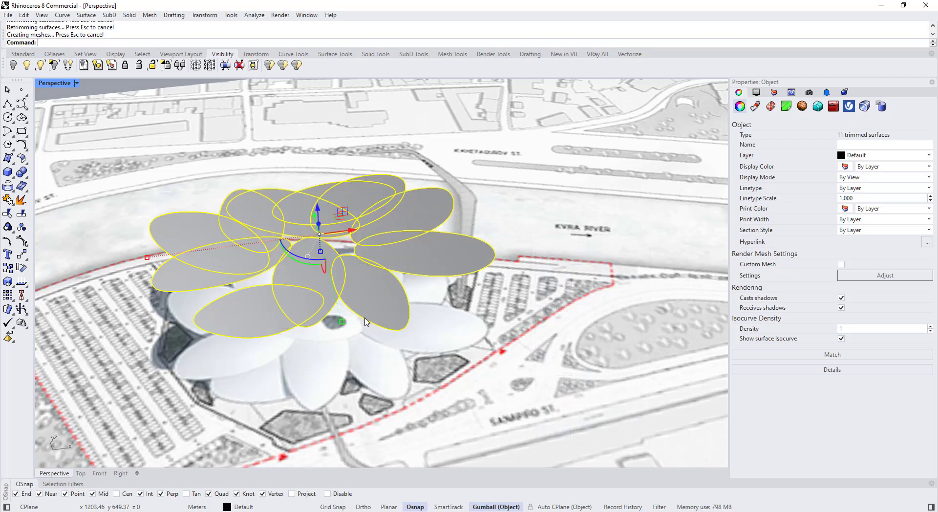
- Clear the petal selection and show all hidden objects, including the building masses below the petals
right_click_drag(365, 316, 358, 295)
left_click(161, 158)
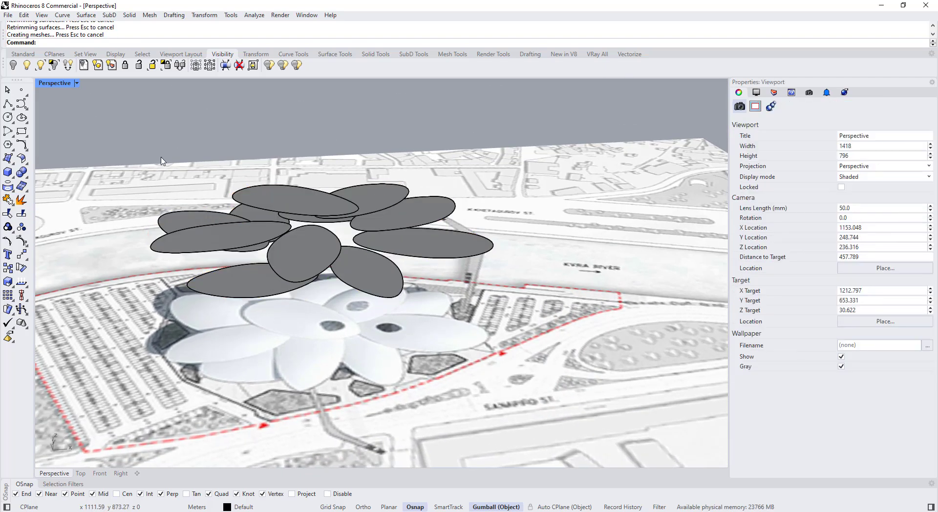
left_click(28, 68)
scroll(370, 235, "down", 2)
right_click_drag(369, 237, 366, 209)
scroll(298, 293, "up", 4)
- Select all the building masses and petal outline curves below the roof petals and lock them
left_click(287, 311)
left_click(291, 335)
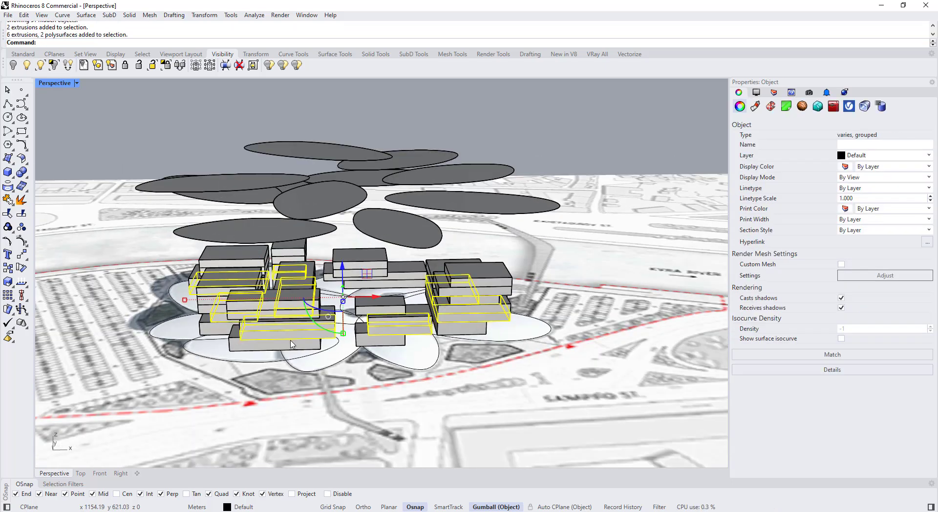
scroll(291, 344, "down", 3)
key("Escape")
mouse_move(217, 255)
left_mouse_down()
mouse_move(310, 319)
mouse_move(492, 373)
left_mouse_up()
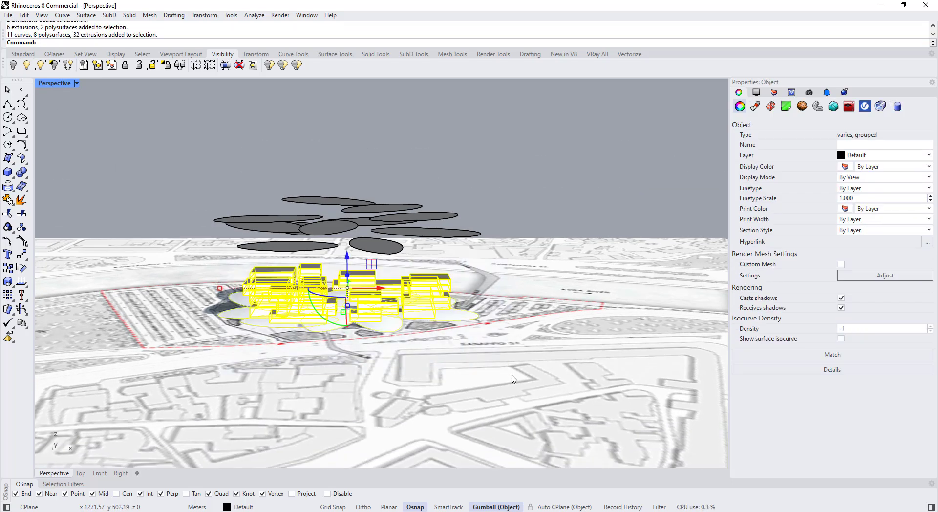
type("Lock")
key("Return")
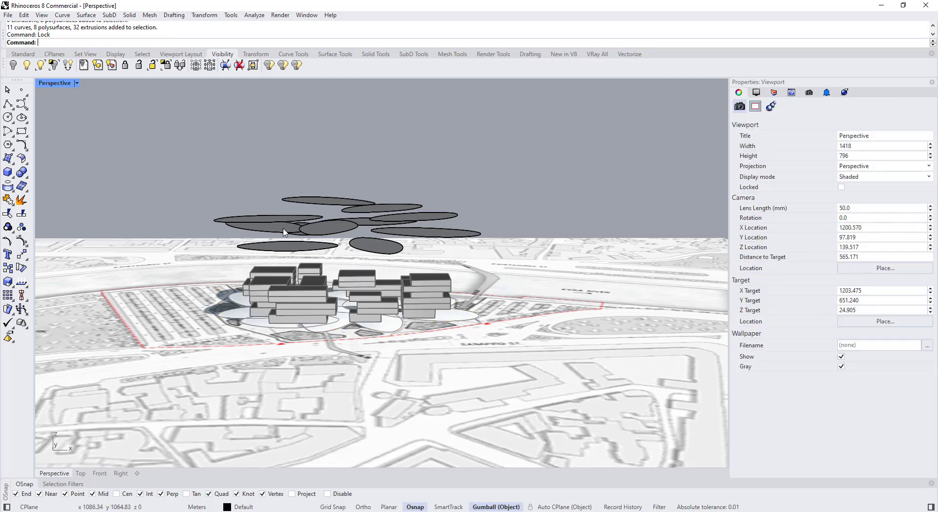
- Examine the reference photographs of the real building for the curvature and heights of its petal roofs
right_click_drag(292, 231, 277, 251)
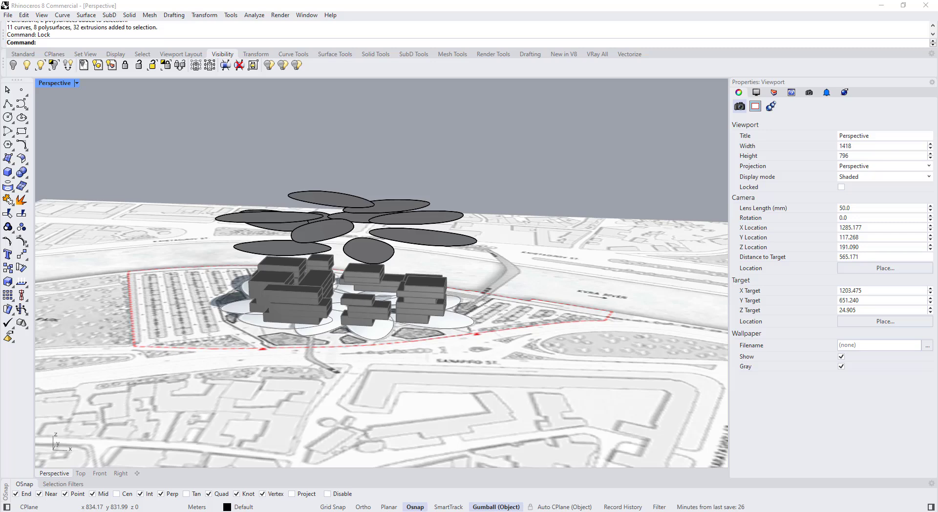
left_click_drag(0, 99, 790, 100)
key("Right")
key("Right")
key("Right")
key("Right")
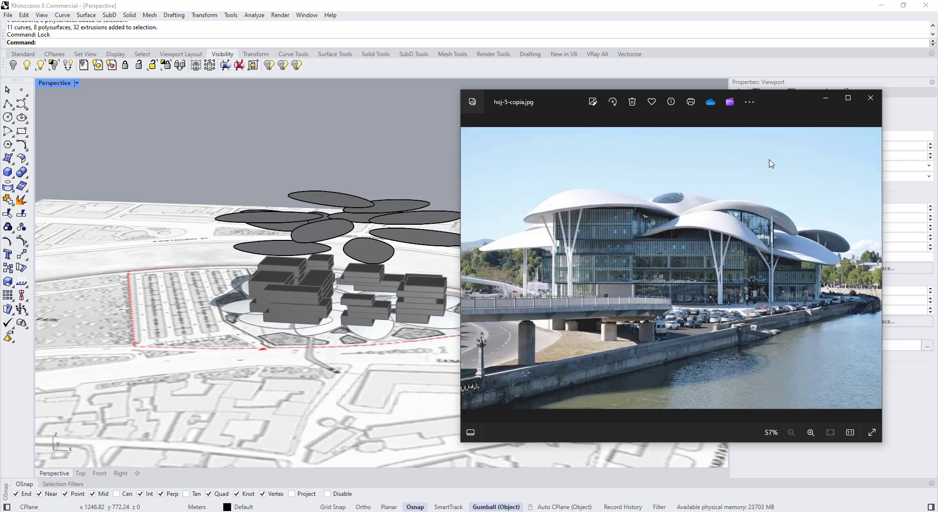
left_click_drag(783, 101, 0, 109)
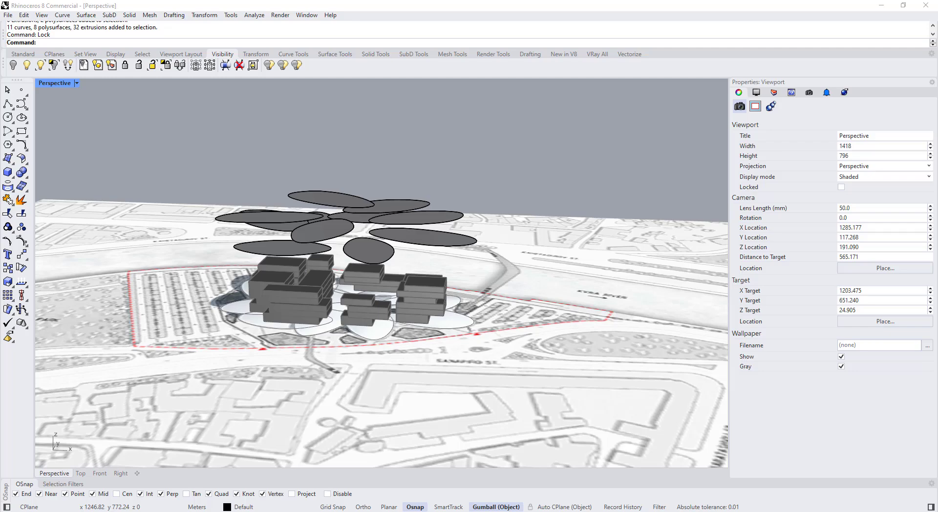
- Select all the roof petal surfaces and lower them together to sit just above the building masses
right_click_drag(320, 257, 337, 246)
left_click_drag(200, 152, 522, 269)
scroll(342, 238, "up", 3)
left_click_drag(372, 186, 388, 243)
right_click_drag(387, 243, 430, 255)
key("Escape")
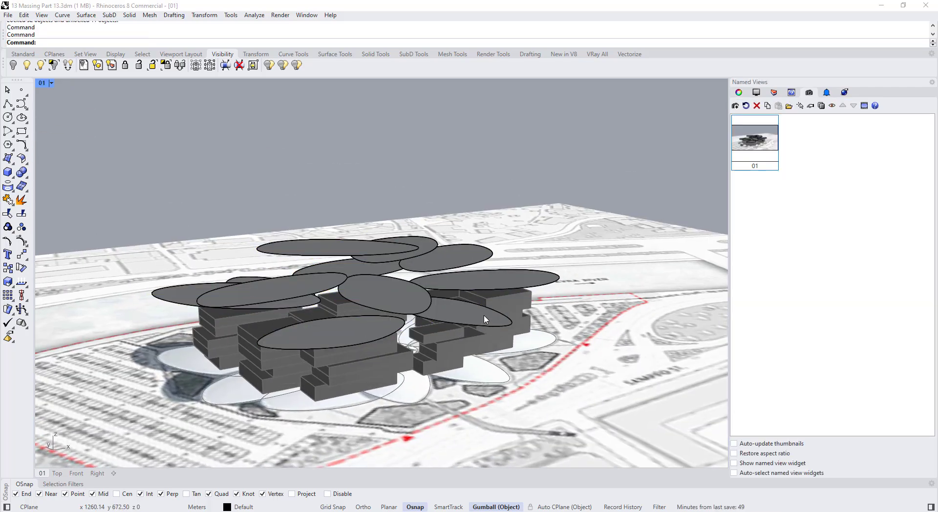
- Show the front petal's control points and raise its two middle rows to arch the surface upward
left_click(485, 320)
key("F10")
right_click_drag(484, 319, 410, 338)
scroll(410, 338, "up", 3)
right_click_drag(372, 278, 366, 277)
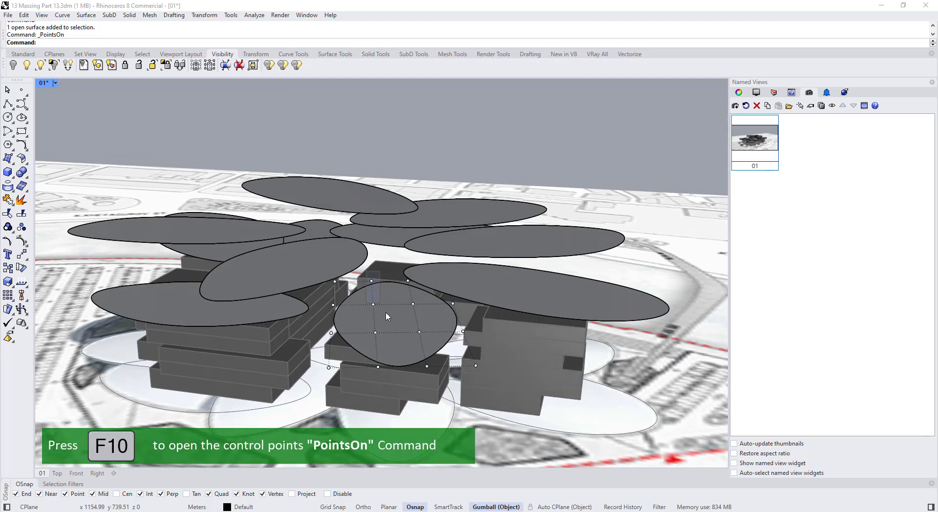
left_click_drag(432, 393, 434, 391)
right_click_drag(434, 391, 412, 277)
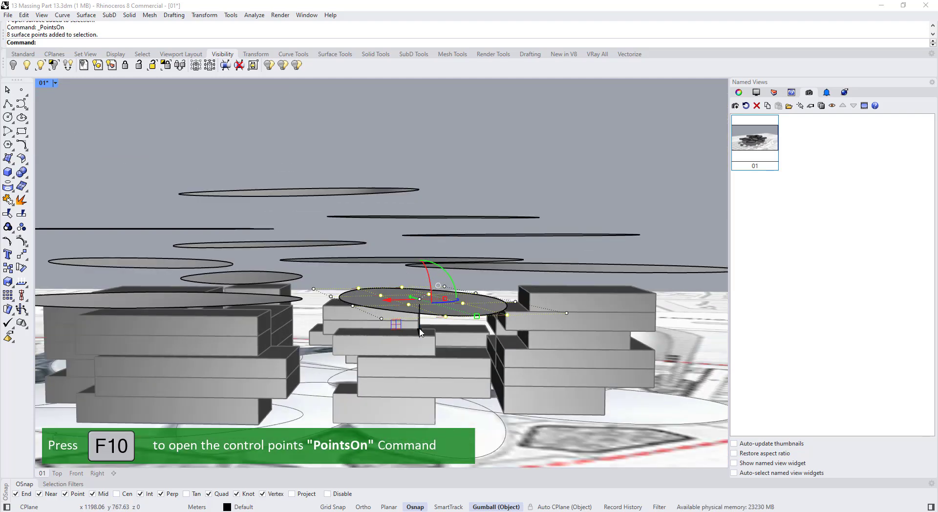
left_click_drag(420, 332, 418, 301)
right_click_drag(419, 308, 557, 359)
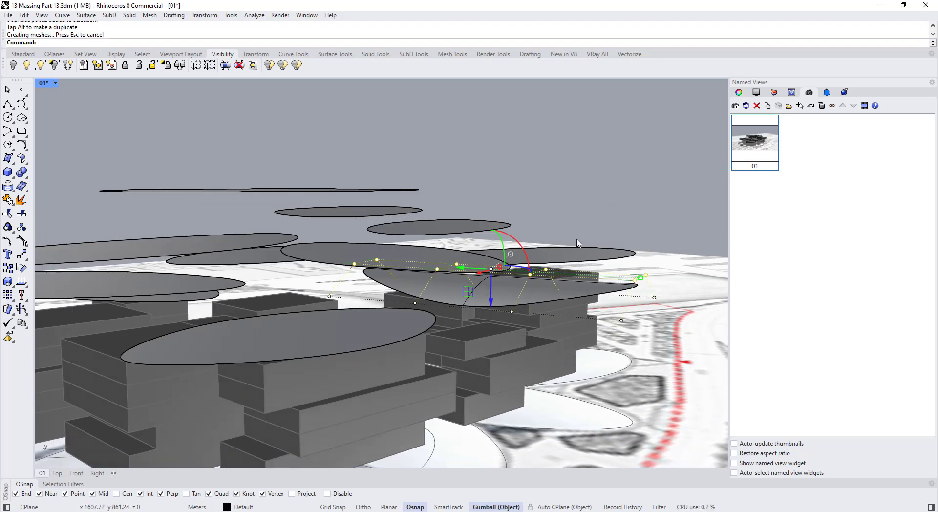
- Select the control points at both ends of the front petal and move them down to deepen its curvature
left_click_drag(580, 233, 668, 350)
right_click_drag(669, 350, 324, 239)
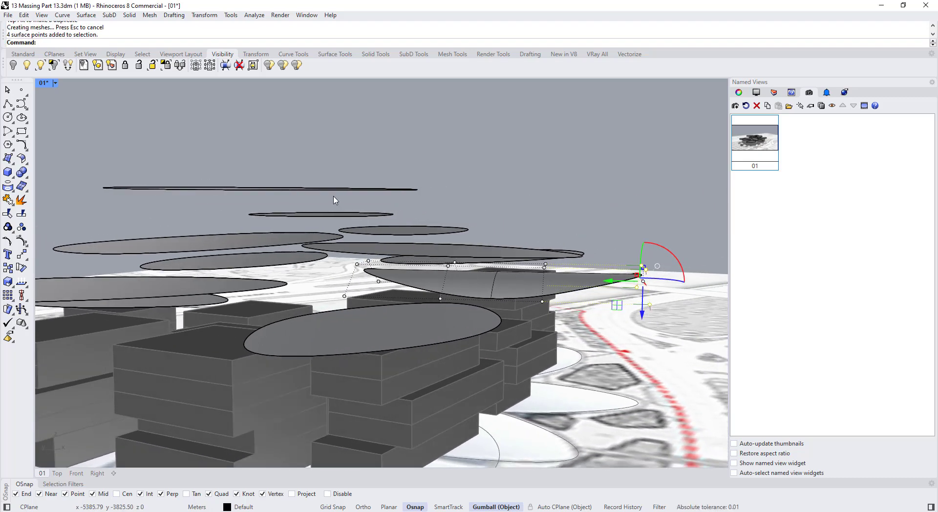
scroll(335, 200, "up", 2)
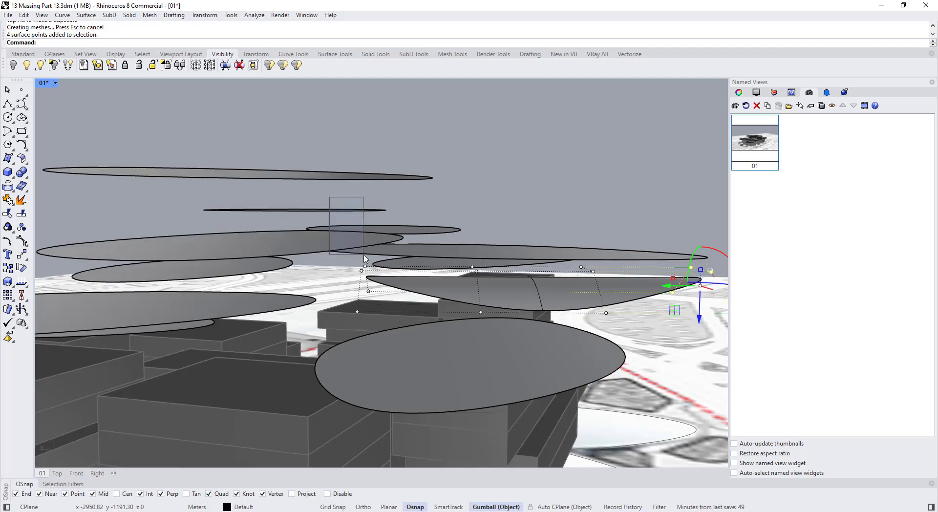
left_click_drag(393, 319, 391, 316, "shift")
right_click_drag(385, 312, 425, 323)
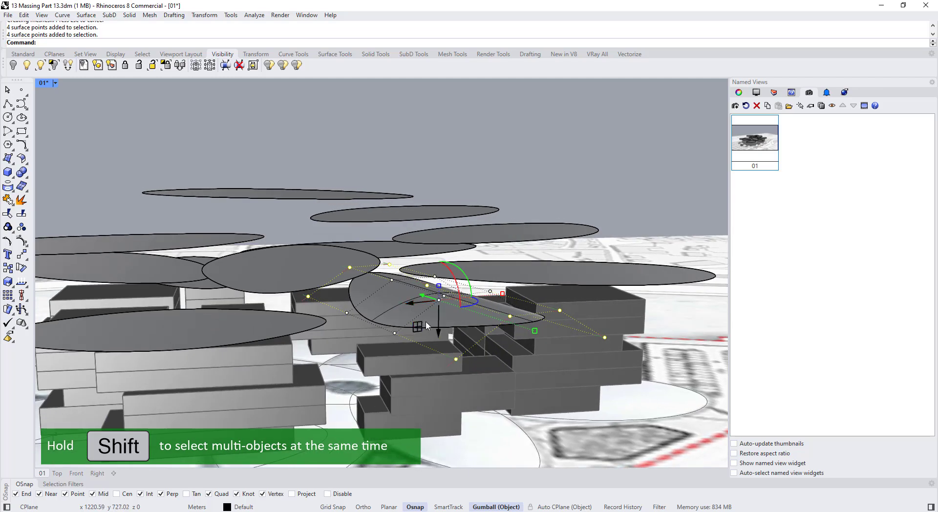
left_click_drag(442, 335, 438, 360)
right_click_drag(438, 359, 443, 340)
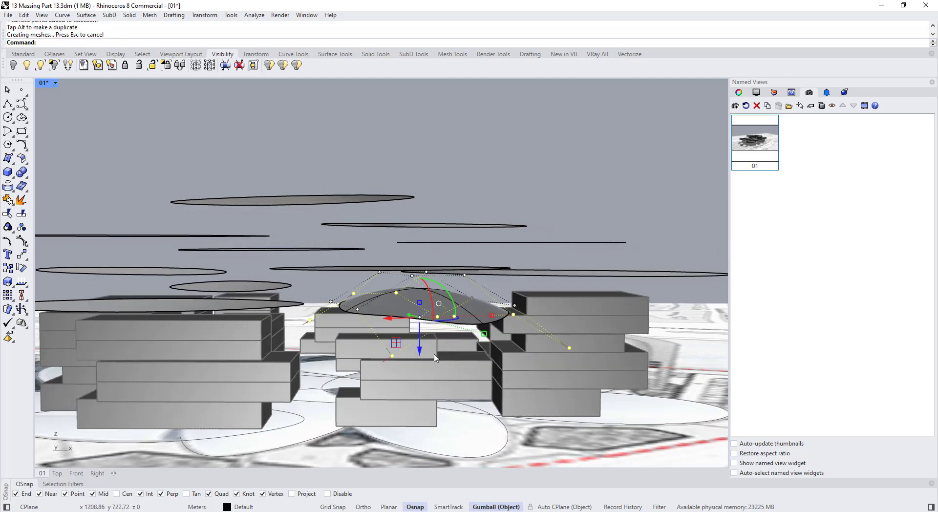
left_click_drag(419, 351, 420, 360)
right_click_drag(415, 315, 438, 323)
- Turn off the front petal's control points and move the whole curved surface slightly down towards the masses
key("Escape")
key("Escape")
left_click(436, 322)
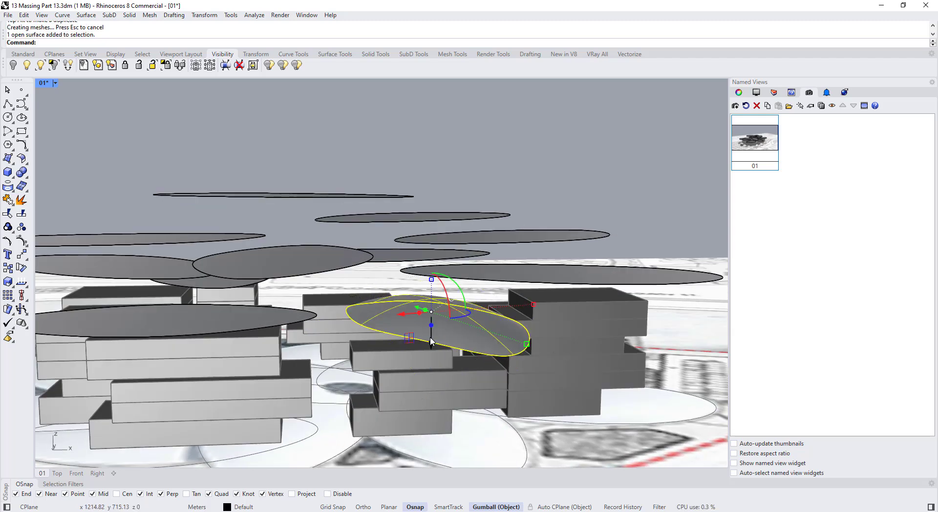
left_click_drag(429, 344, 433, 354)
mouse_move(436, 349)
right_mouse_down()
mouse_move(399, 328)
mouse_move(437, 352)
right_mouse_up()
key("Escape")
scroll(430, 339, "down", 3)
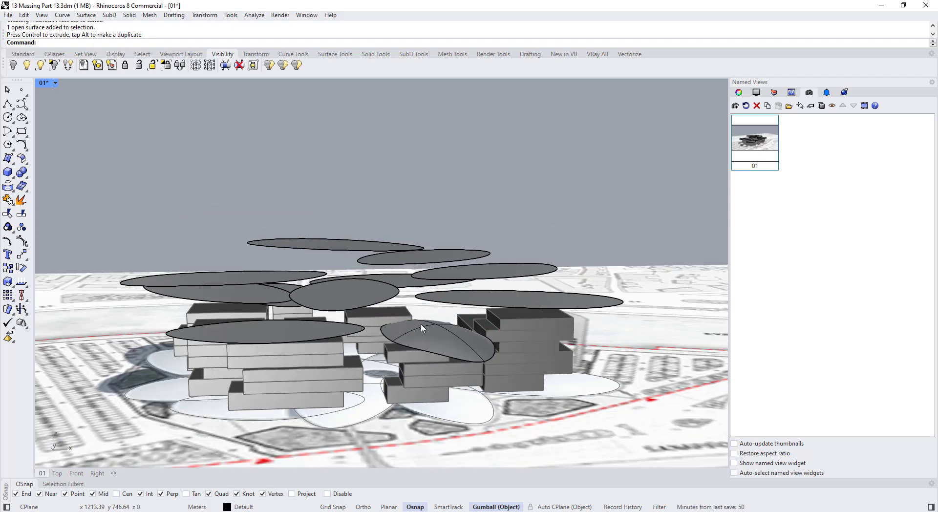
- Show the long southeastern petal's control points and raise its two middle rows to arch the surface
right_click_drag(416, 320, 423, 347)
left_click(542, 313)
key("F10")
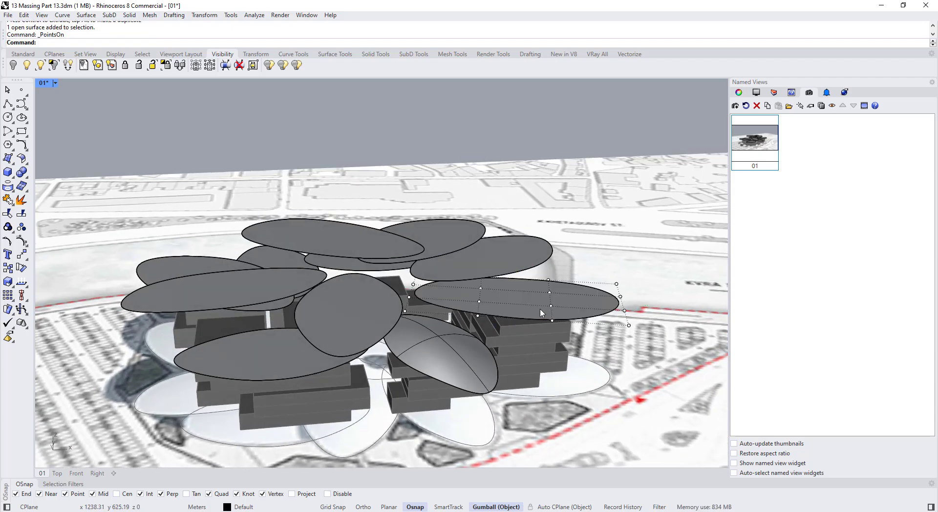
right_click_drag(520, 313, 374, 272)
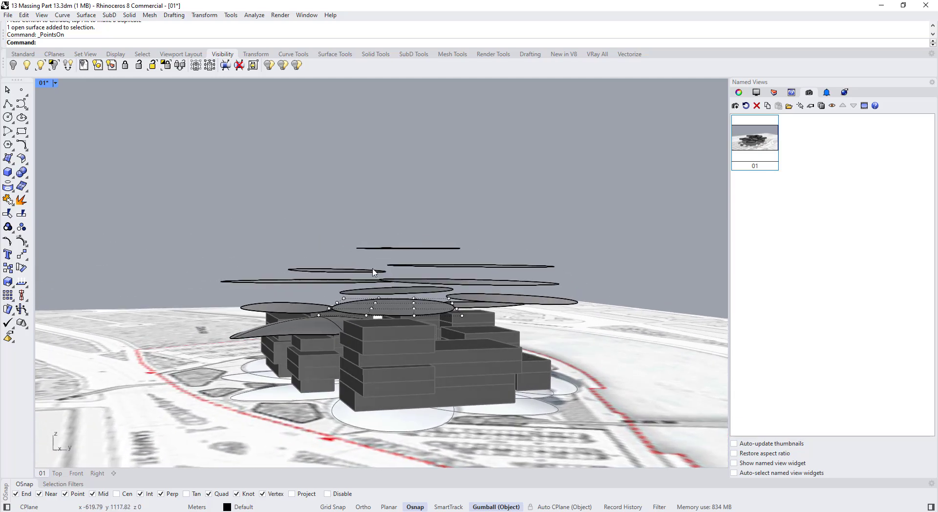
left_click_drag(385, 312, 424, 356)
right_click_drag(423, 356, 436, 334)
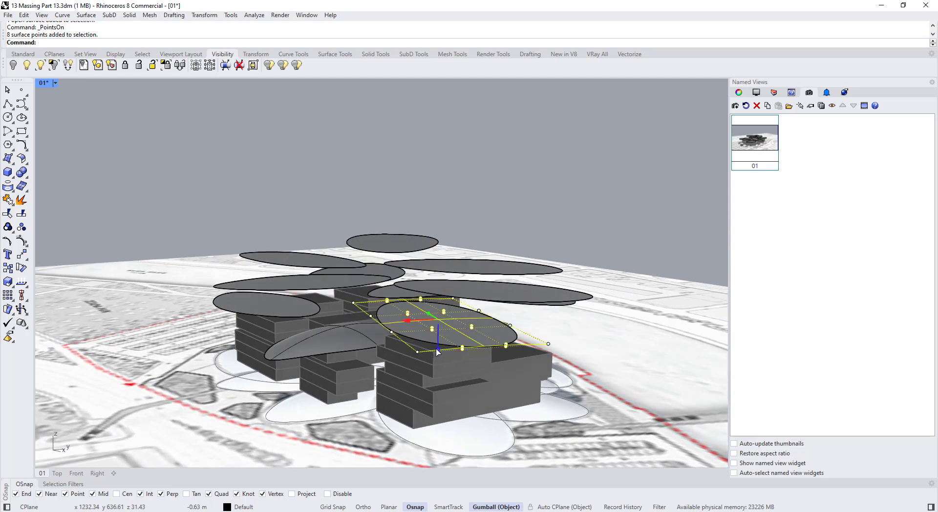
left_click_drag(435, 334, 431, 329)
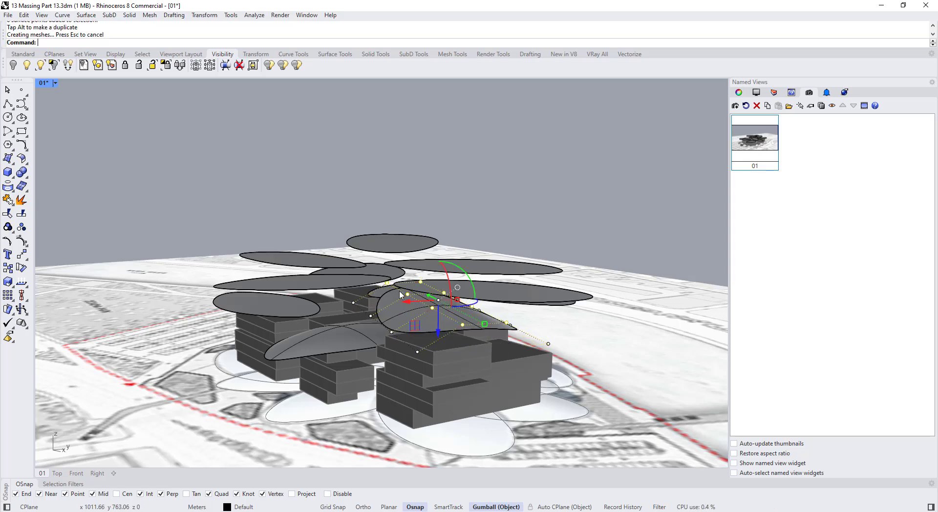
right_click_drag(431, 330, 561, 225)
- Select the control points at both ends of the southeastern petal and move them down
left_click_drag(620, 251, 669, 322)
right_click_drag(668, 322, 387, 203)
left_click_drag(406, 275, 437, 315, "shift")
left_click_drag(549, 322, 552, 342)
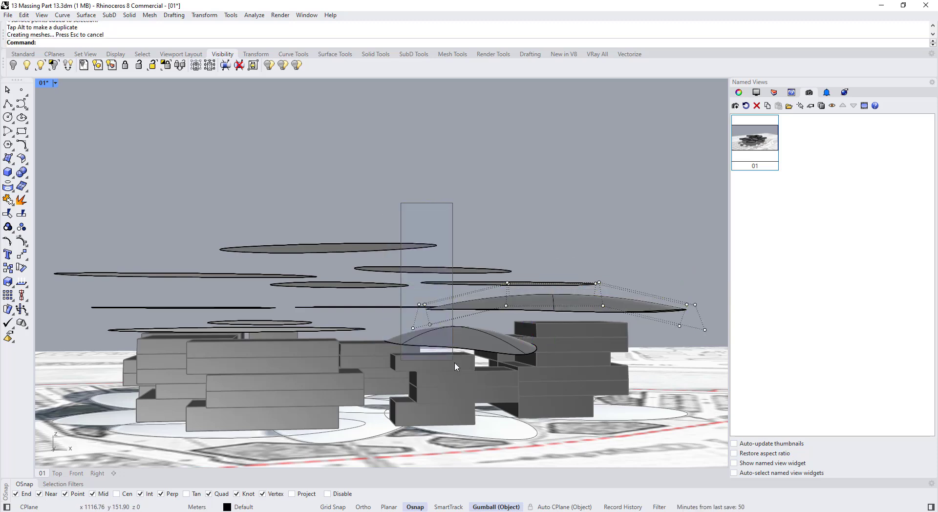
- Align the gumball to the construction plane and move the southeastern petal's inner end control points down
left_click_drag(455, 362, 453, 361)
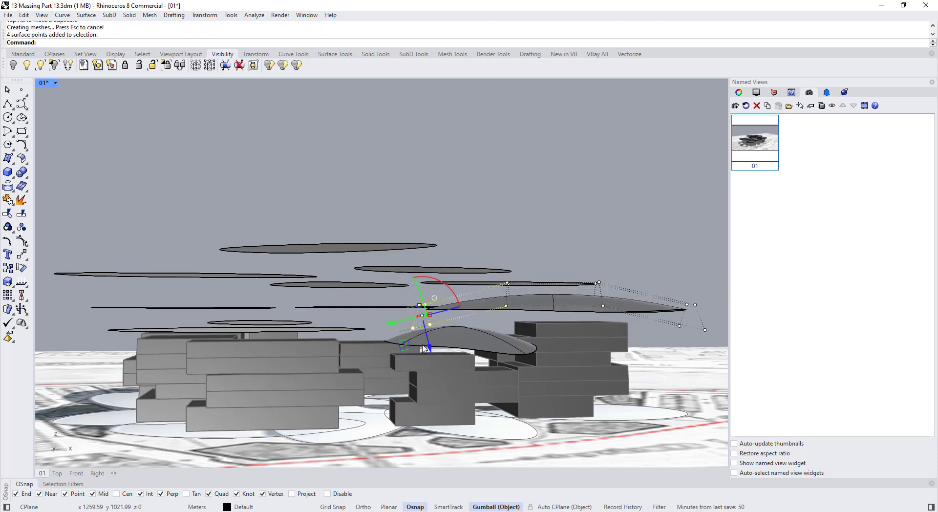
right_click_drag(433, 300, 431, 296)
left_click(433, 296)
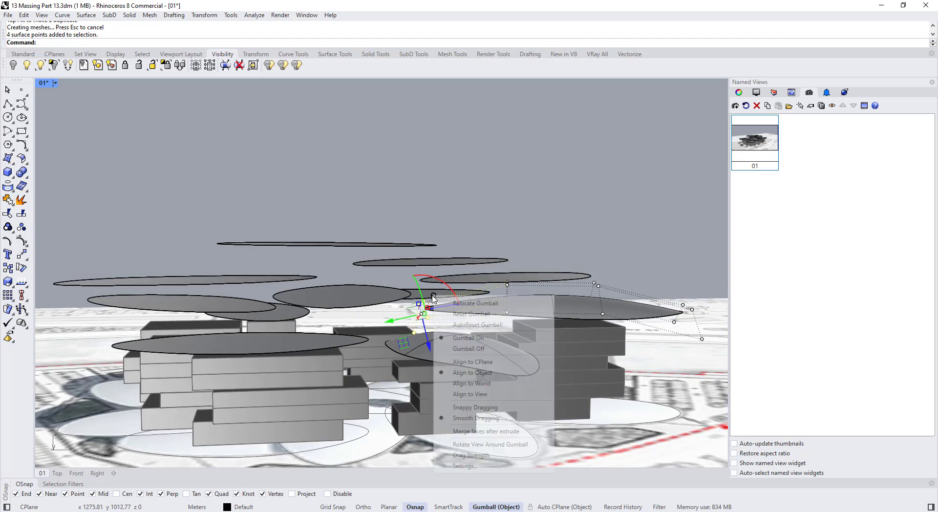
left_click(481, 365)
right_click_drag(476, 359, 422, 308)
left_click_drag(422, 286, 422, 299)
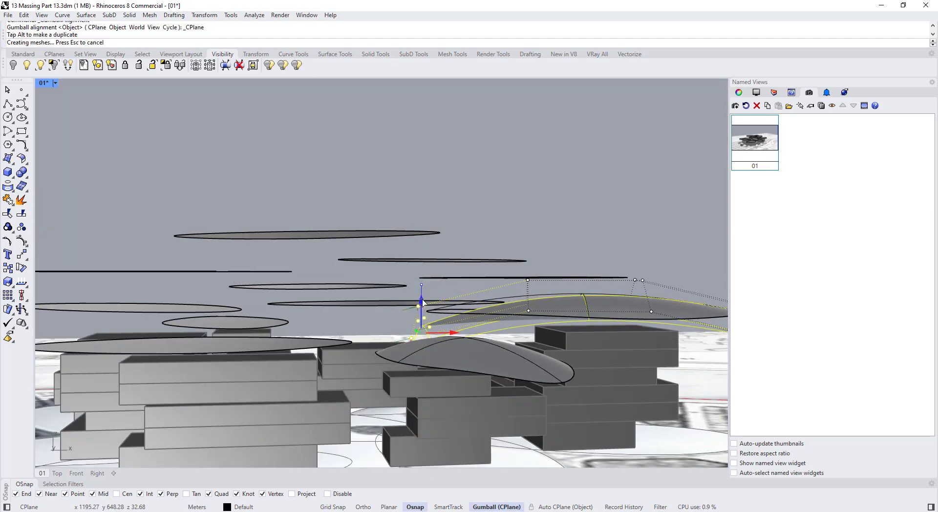
- Select the control points on the outer half of the southeastern petal and move them slightly down
right_click_drag(423, 302, 515, 241)
left_click_drag(533, 234, 700, 388)
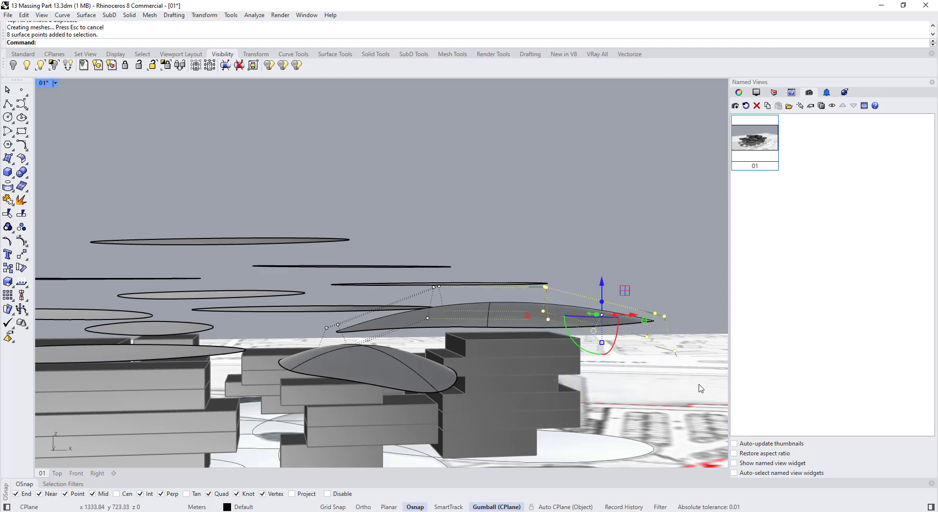
left_click_drag(532, 235, 686, 396)
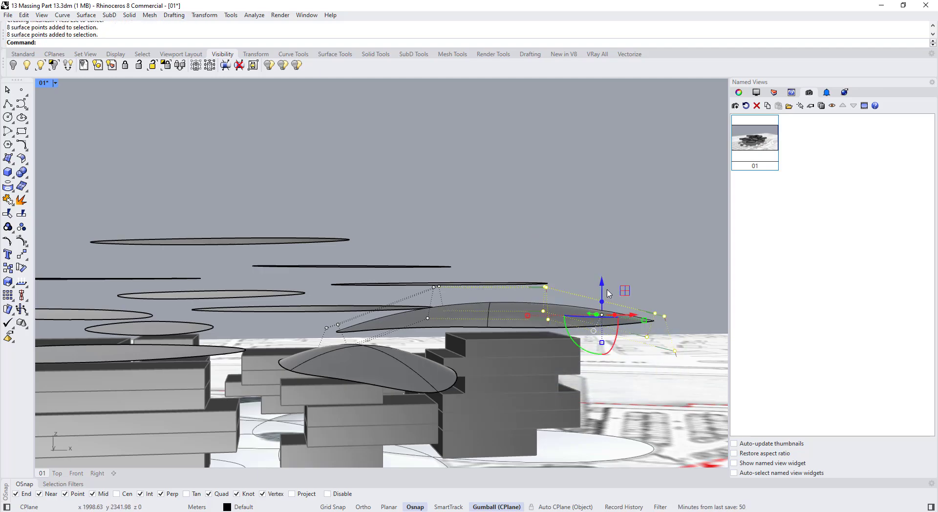
left_click_drag(602, 282, 603, 289)
- Show the eastern petal's control points and raise its two middle rows to arch the surface
scroll(528, 291, "down", 4)
right_click_drag(508, 293, 398, 276)
scroll(397, 330, "up", 3)
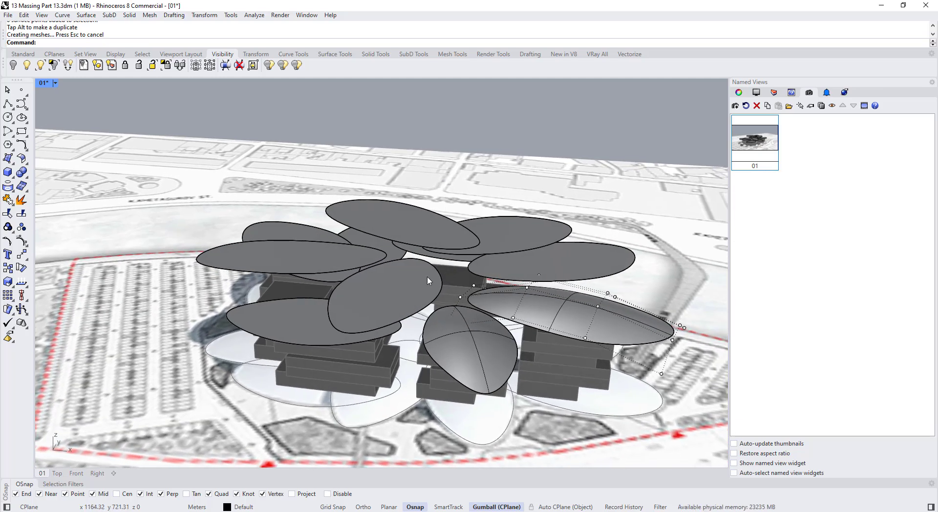
left_click(527, 268)
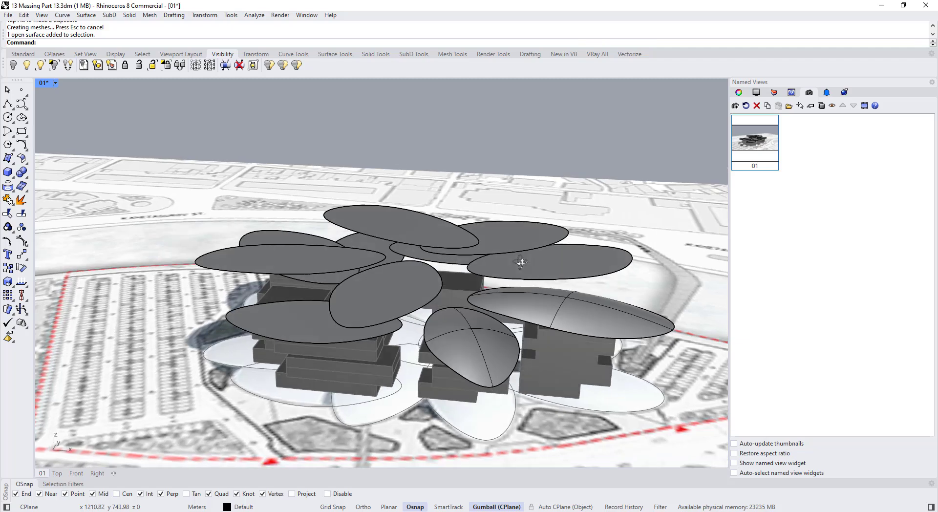
key("F10")
mouse_move(518, 273)
right_mouse_down()
mouse_move(553, 238)
mouse_move(471, 253)
mouse_move(442, 280)
mouse_move(356, 255)
right_mouse_up()
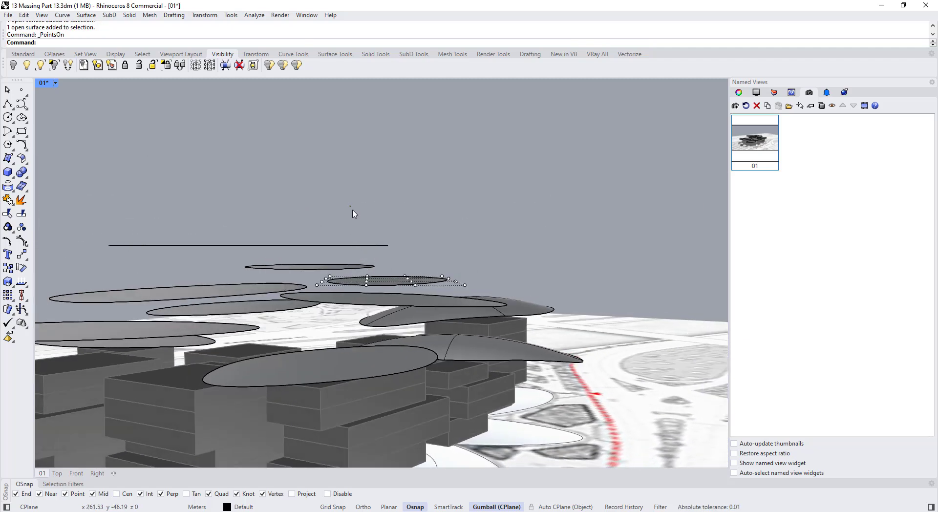
right_click_drag(354, 213, 365, 220)
left_click_drag(447, 310, 448, 310)
mouse_move(437, 298)
right_mouse_down()
mouse_move(388, 327)
mouse_move(418, 324)
mouse_move(422, 288)
right_mouse_up()
left_click_drag(423, 311, 422, 280)
- Select the control points at the eastern petal's inner end and move them down
right_click_drag(426, 280, 525, 285)
left_click_drag(360, 246, 451, 391)
left_click_drag(522, 399, 409, 356)
right_click_drag(408, 355, 392, 368)
left_click_drag(417, 300, 417, 340)
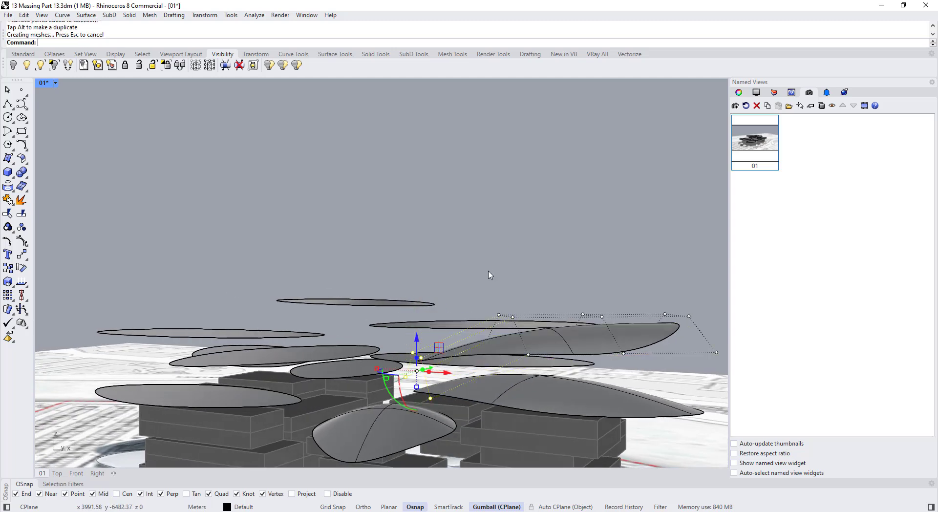
- Fine-tune the height of the eastern petal's middle control points, moving them down and back up
right_click_drag(525, 332, 505, 337)
left_click(504, 280)
left_click_drag(504, 271, 541, 381)
left_click_drag(520, 295, 521, 311)
left_click_drag(466, 259, 566, 436)
left_click_drag(520, 318, 520, 302)
right_click_drag(522, 302, 477, 290, "shift")
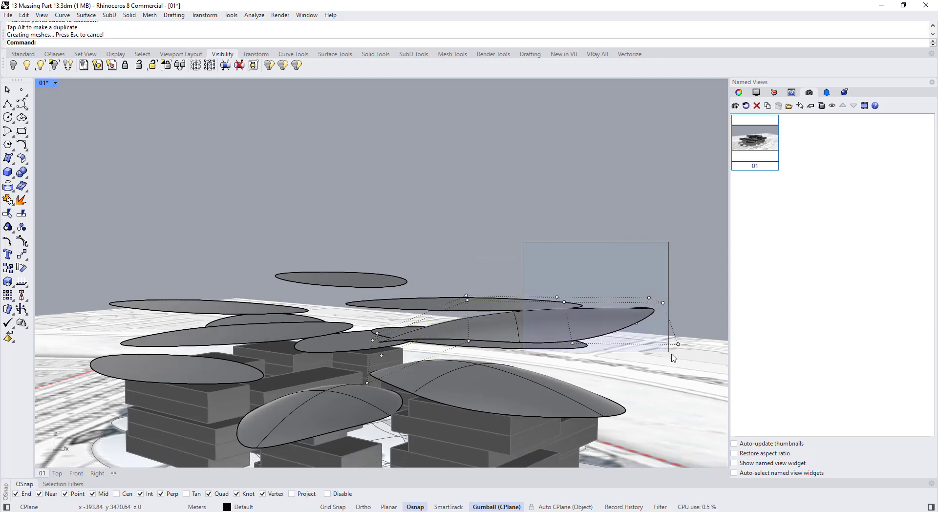
- Lower the control points at the eastern petal's outer end and slightly lower those at its inner end
left_click_drag(655, 285, 656, 304)
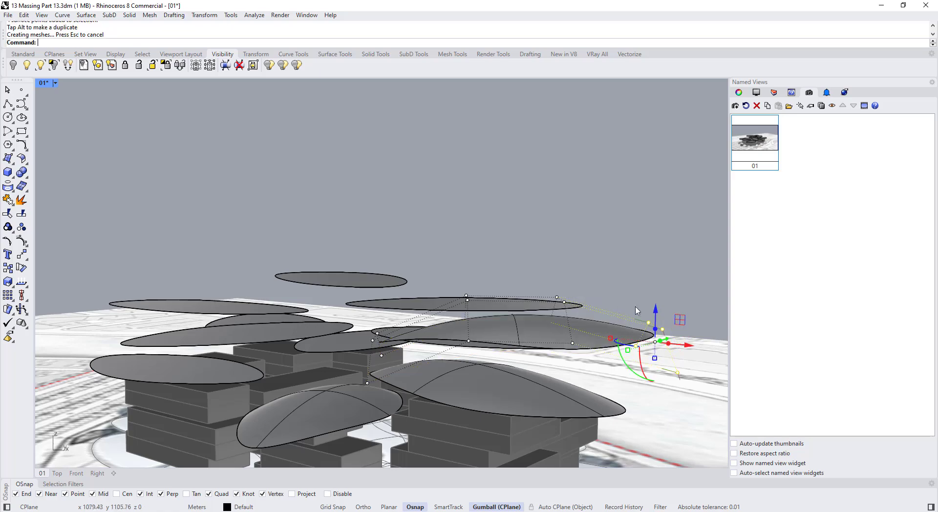
right_click_drag(637, 311, 387, 259)
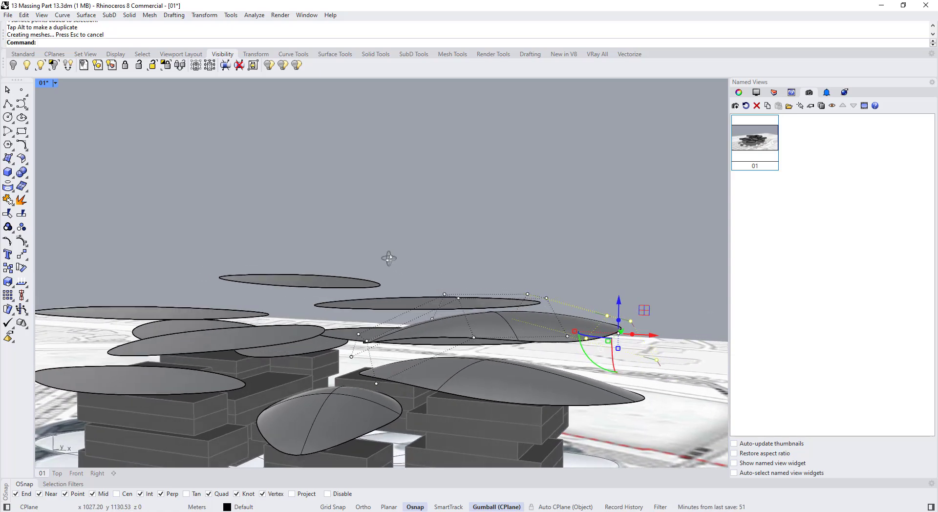
left_click_drag(318, 218, 484, 413)
left_click_drag(410, 308, 410, 318)
left_click_drag(514, 258, 696, 418)
right_click_drag(545, 317, 352, 377)
scroll(526, 352, "down", 3)
mouse_move(405, 316)
right_mouse_down()
mouse_move(418, 298)
mouse_move(425, 323)
mouse_move(398, 333)
right_mouse_up()
key("Escape")
- Show the front central petal's control points and arch it by adjusting the heights of its middle rows and ends
left_click(397, 342)
key("F10")
right_click_drag(419, 362, 428, 337)
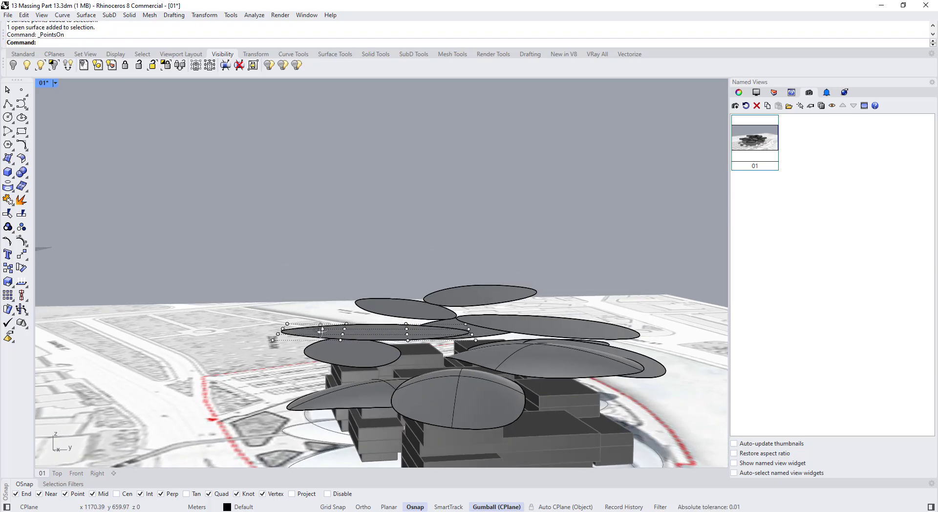
left_click_drag(374, 267, 434, 365)
right_click_drag(436, 309, 312, 318)
left_click_drag(447, 289, 471, 311)
scroll(467, 313, "up", 4)
left_click_drag(350, 259, 389, 374)
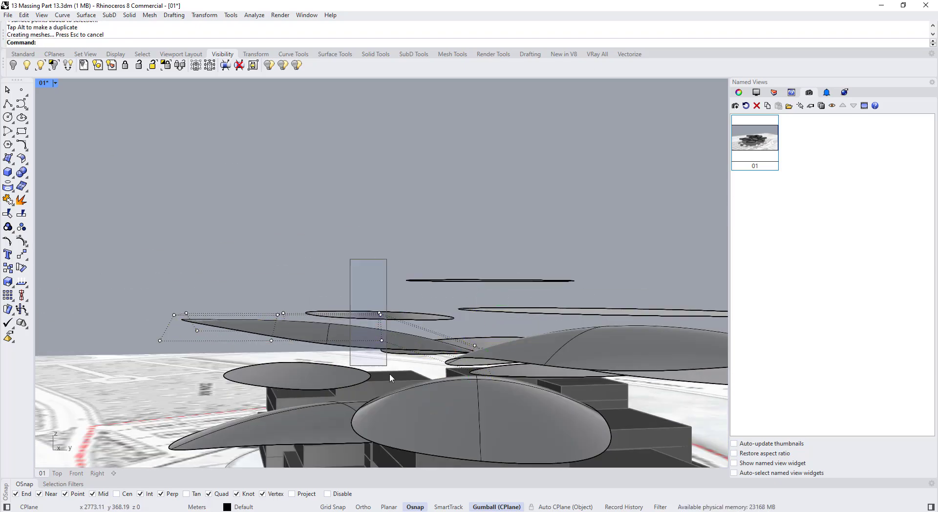
left_click_drag(423, 236, 508, 397)
right_click_drag(498, 313, 461, 332)
- Raise the front central petal's two middle control-point rows slightly and turn off its control points
left_click_drag(374, 299, 449, 380)
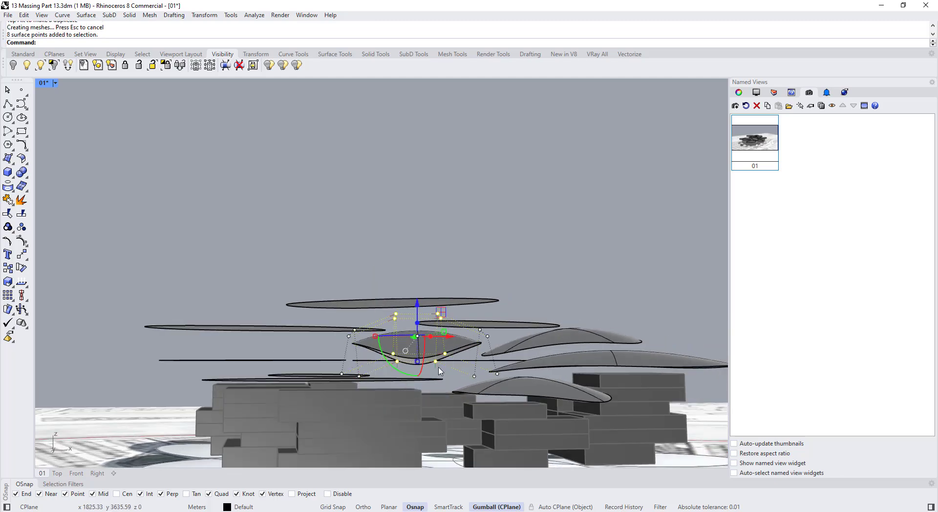
left_click_drag(416, 306, 417, 299)
key("Escape")
key("Escape")
right_click_drag(416, 322, 400, 356)
left_click_drag(390, 332, 390, 334)
- Show the southwestern petal's control points and adjust the height of its two middle rows to arch the surface
scroll(390, 337, "down", 3)
right_click_drag(391, 358, 416, 335)
left_click(372, 364)
key("F10")
left_click_drag(454, 342, 386, 379)
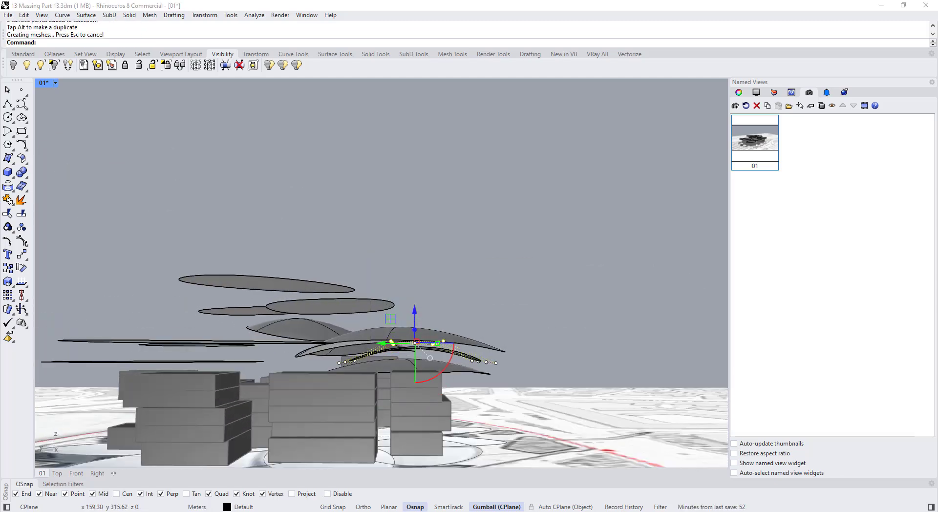
right_click_drag(416, 315, 635, 314)
left_click_drag(349, 313, 348, 308)
right_click_drag(348, 309, 376, 347)
left_click_drag(366, 311, 367, 314)
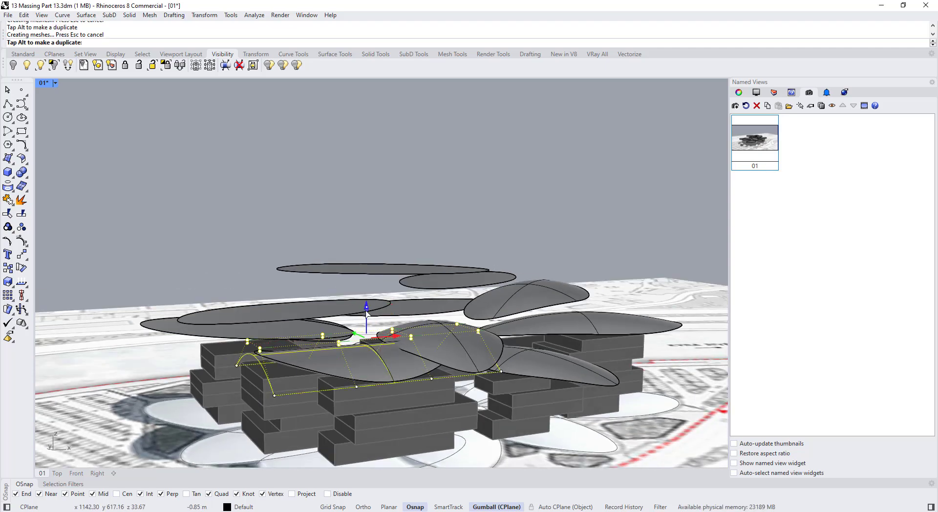
- Move the control points at both ends of the southwestern petal down and turn its control points off
left_click(398, 363)
key("F10")
right_click_drag(398, 363, 320, 342)
left_click_drag(266, 259, 215, 381)
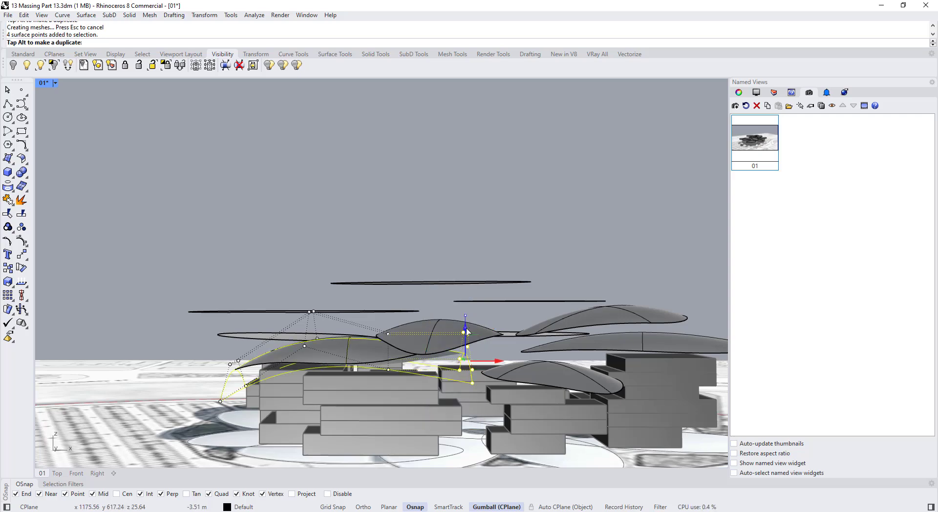
left_click_drag(467, 329, 466, 326)
mouse_move(466, 326)
right_mouse_down()
mouse_move(452, 347)
mouse_move(462, 371)
mouse_move(453, 338)
right_mouse_up()
key("Escape")
key("Escape")
- Select the control points on the western half of the front central petal and move them slightly down
left_click(453, 338)
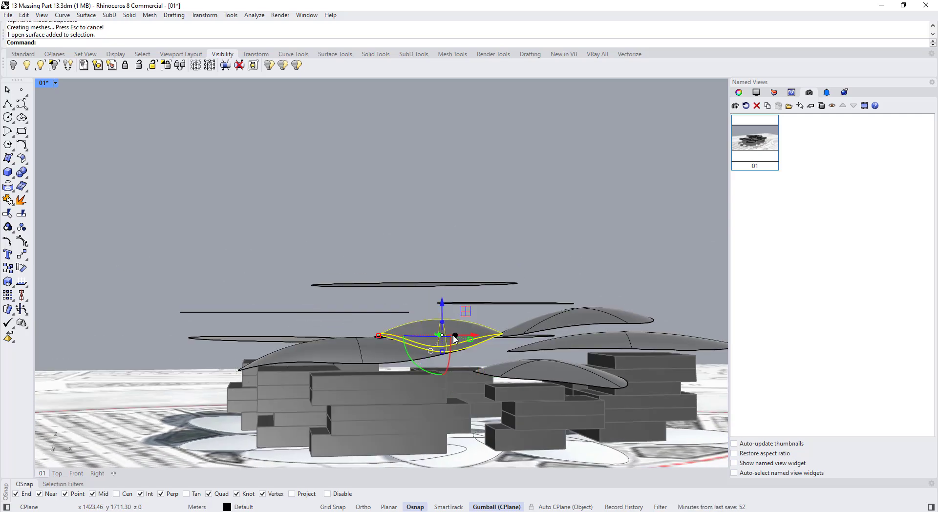
left_click_drag(400, 299, 399, 301)
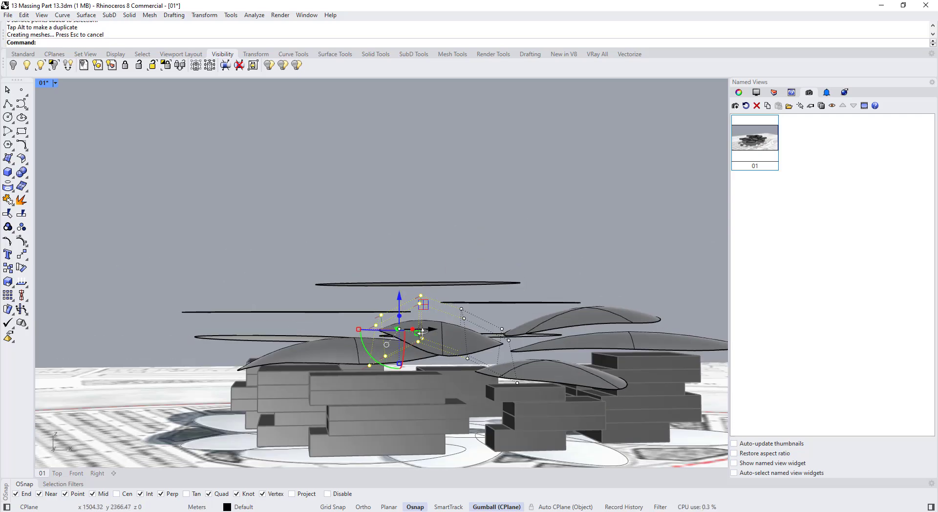
key("Escape")
key("Escape")
- Show the front central petal's control points again, lower those at its ends slightly, and turn them off
left_click(371, 345)
key("F10")
right_click_drag(419, 304, 385, 312)
left_click_drag(414, 251, 510, 400)
left_click_drag(466, 326, 465, 328)
right_click_drag(350, 317, 415, 320)
left_click_drag(457, 283, 512, 426)
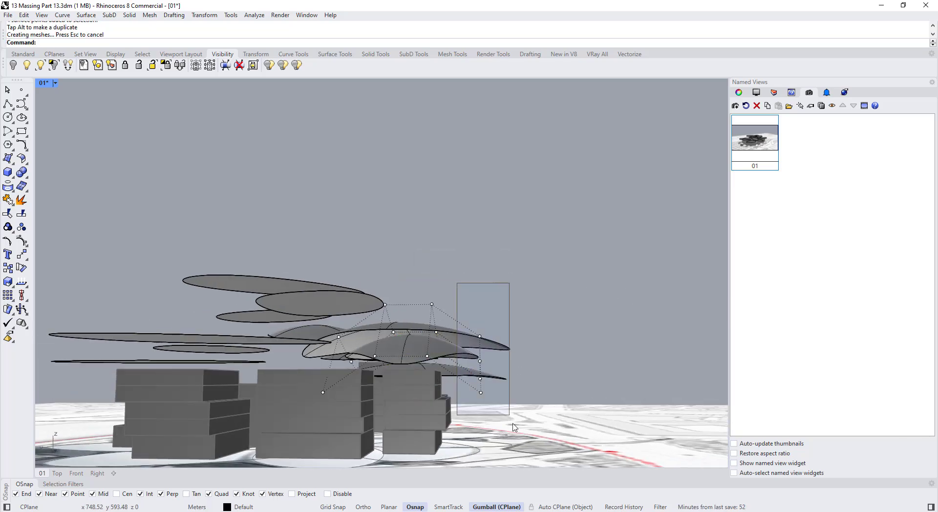
left_click_drag(477, 312, 477, 316)
right_click_drag(477, 316, 352, 342)
key("Escape")
key("Escape")
- Move the whole front central petal slightly down towards the masses
left_click(353, 344)
left_click_drag(352, 326, 352, 332)
right_click_drag(353, 332, 424, 384)
left_click(414, 332)
- Show the front petal's control points, move the points at its ends slightly down, and turn them off
left_click(511, 356)
key("F10")
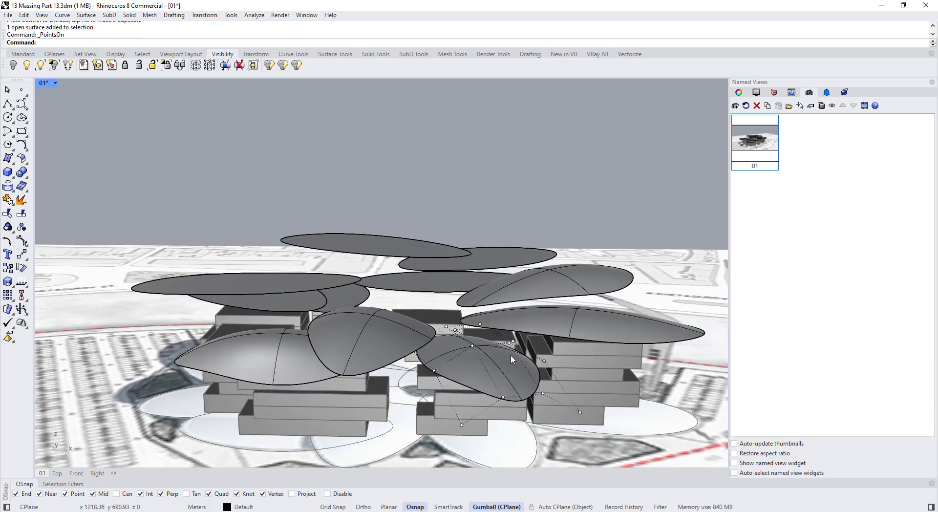
right_click_drag(510, 355, 615, 314)
left_click_drag(515, 339, 561, 420)
left_click_drag(542, 347, 542, 352)
right_click_drag(542, 352, 428, 408)
left_click_drag(518, 415, 519, 422)
right_click_drag(517, 410, 389, 365)
key("Escape")
key("Escape")
- Show the southeastern petal's control points, fine-tune the height of its ends, and turn the points off
left_click(490, 355)
key("F10")
left_click_drag(384, 339, 415, 393)
left_click_drag(398, 333, 398, 345)
right_click_drag(398, 345, 473, 329)
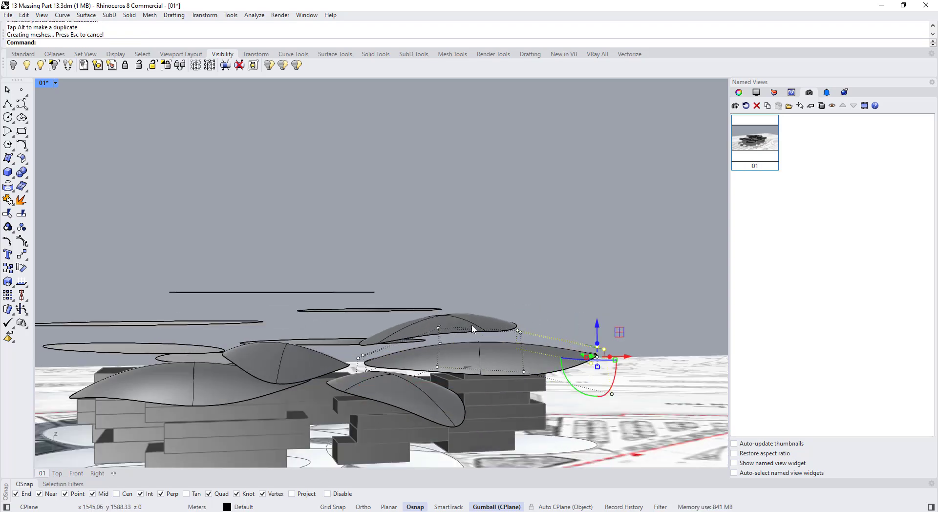
left_click_drag(517, 297, 517, 296)
key("Escape")
key("Escape")
- Show the western petal's control points and adjust the height of its middle points
right_click_drag(438, 345, 376, 367)
left_click(341, 320)
key("F10")
right_click_drag(343, 321, 425, 279)
left_click_drag(322, 253, 380, 368)
left_click_drag(351, 299, 351, 309)
- Move the control points at both ends of the western petal down, lowering its outer end further
right_click_drag(415, 298, 293, 298)
scroll(312, 313, "up", 3)
left_click_drag(86, 297, 141, 361)
left_click_drag(440, 361, 376, 295, "shift")
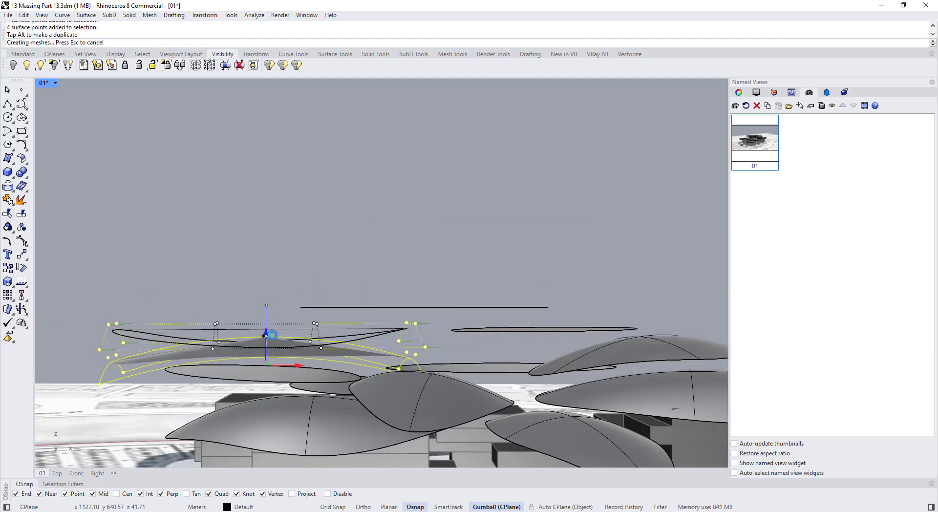
scroll(332, 293, "down", 2)
left_click_drag(130, 320, 188, 385)
left_click_drag(158, 317, 158, 335)
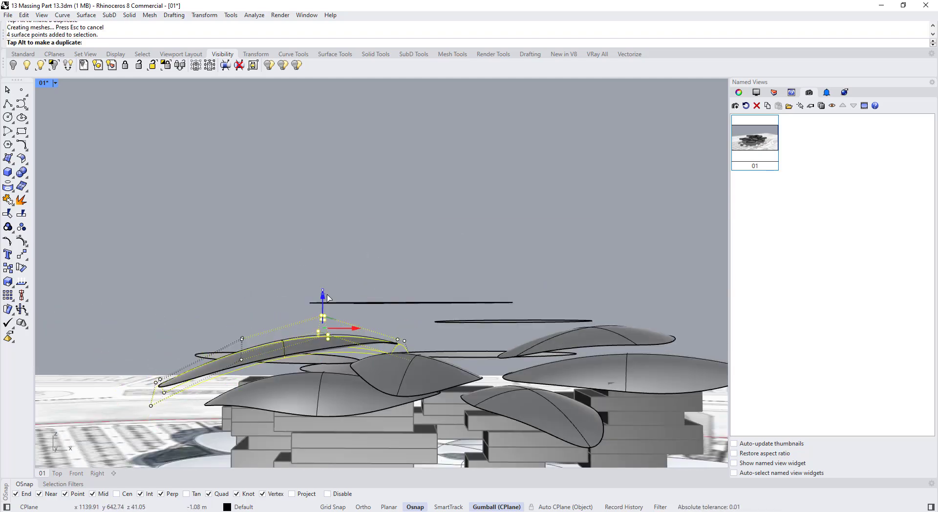
- Lower the western petal's inner middle control-point row slightly and adjust the row along its front edge
left_click_drag(328, 297, 328, 297)
right_click_drag(337, 303, 440, 293)
left_click_drag(383, 257, 419, 400)
right_click_drag(419, 401, 299, 397)
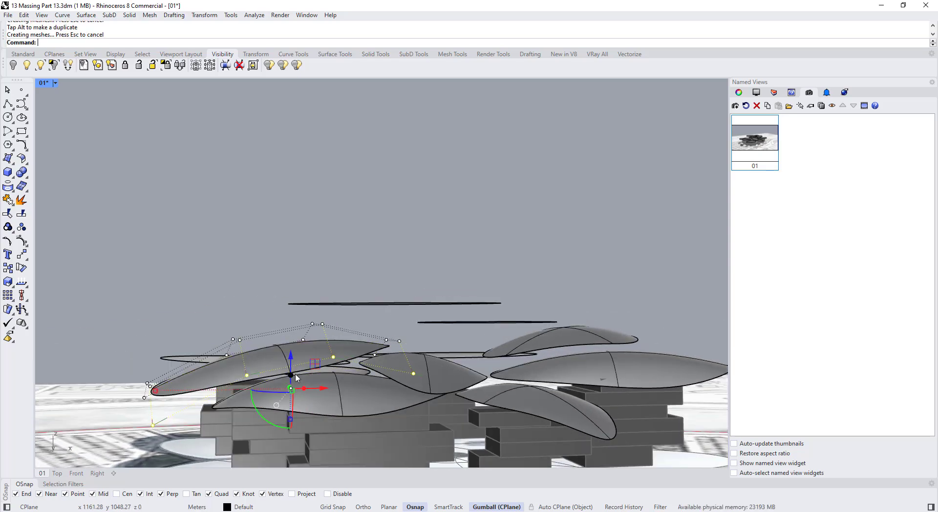
scroll(295, 378, "up", 3)
scroll(303, 342, "down", 3)
left_click_drag(151, 361, 197, 415)
right_click_drag(198, 415, 302, 400)
left_click(295, 390)
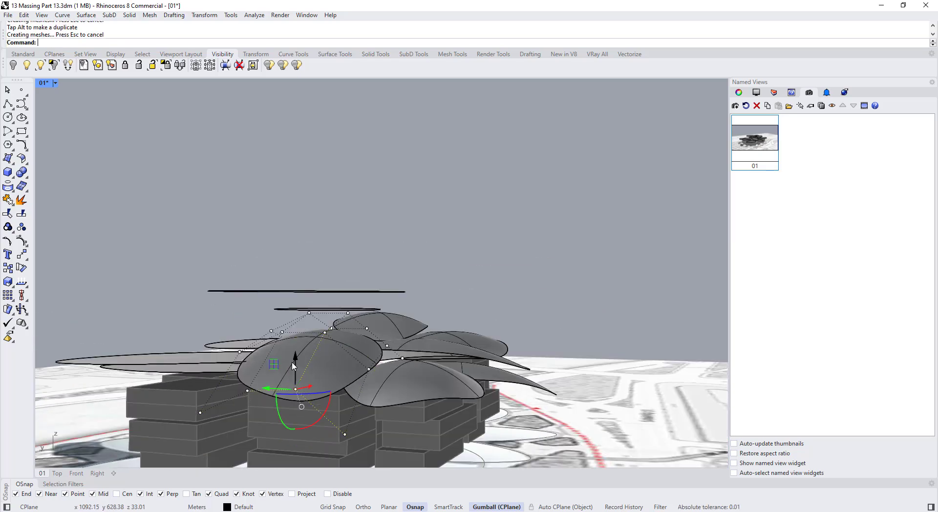
right_click_drag(293, 366, 293, 391)
- Raise individual control points of the western petal to refine its curvature, and turn off its control points
left_click(305, 346)
left_click(330, 332, "shift")
left_click_drag(283, 305, 282, 294)
right_click_drag(273, 361, 310, 332)
left_click(259, 392)
left_click_drag(261, 370, 261, 358)
right_click_drag(281, 373, 469, 342)
scroll(469, 342, "up", 3)
left_click(498, 354)
left_click_drag(506, 328, 507, 316)
key("Escape")
key("Escape")
- Show the topmost petal's control points and raise its two middle rows to arch the surface
right_click_drag(440, 302, 448, 266)
left_click(332, 283)
key("F10")
left_click_drag(506, 248, 506, 249)
right_click_drag(503, 254, 260, 268)
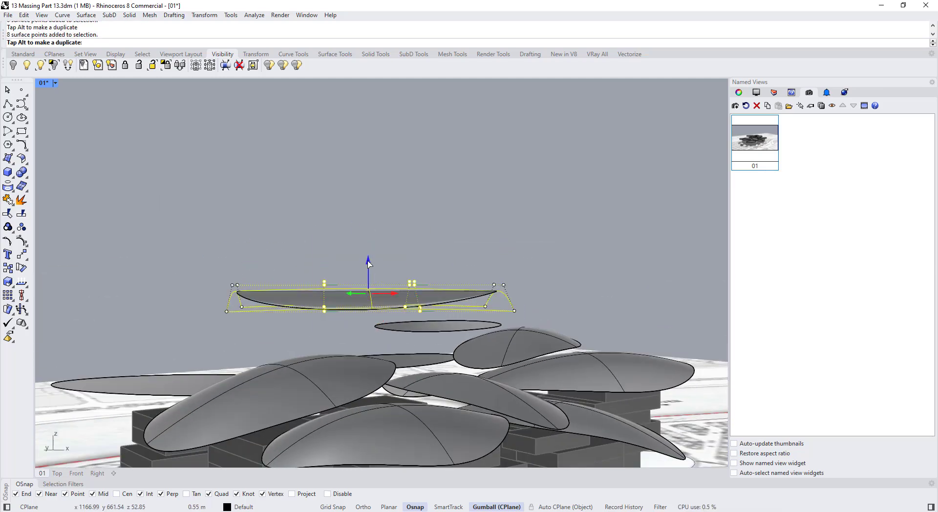
left_click_drag(368, 263, 368, 243)
- Lower the control points at the topmost petal's eastern end and select those at its opposite end
right_click_drag(420, 254, 372, 249)
left_click_drag(490, 242, 572, 359)
right_click_drag(430, 273, 468, 281)
left_click_drag(256, 241, 336, 351)
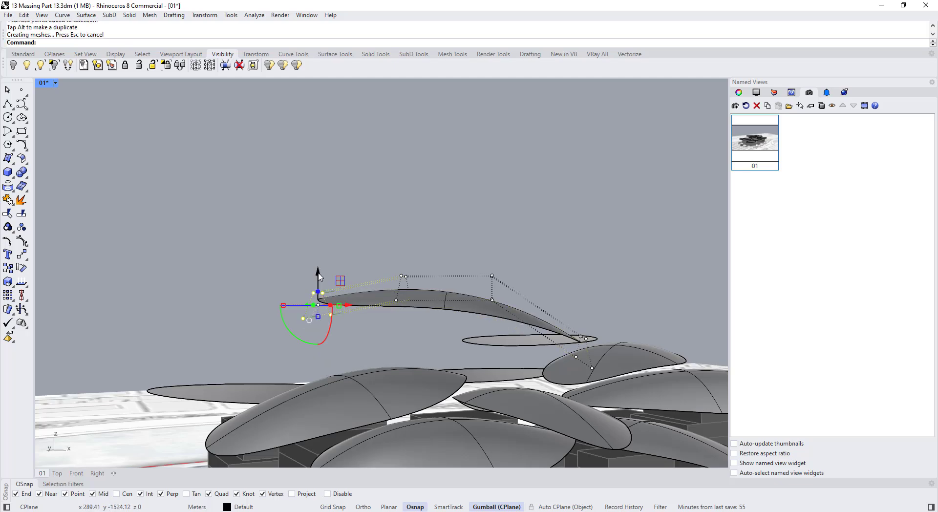
- Raise the middle control points of the topmost canopy shell to strengthen its arch
left_click(430, 277)
right_click_drag(337, 280, 440, 266)
left_click_drag(425, 266, 513, 312)
left_click_drag(468, 258, 469, 249)
right_click_drag(471, 254, 528, 293)
- Raise another group of the topmost shell's control points about 1.42 m and turn off its control points
left_click(415, 264)
left_click_drag(489, 254, 569, 293)
left_click_drag(530, 250, 530, 242)
right_click_drag(533, 313, 495, 348)
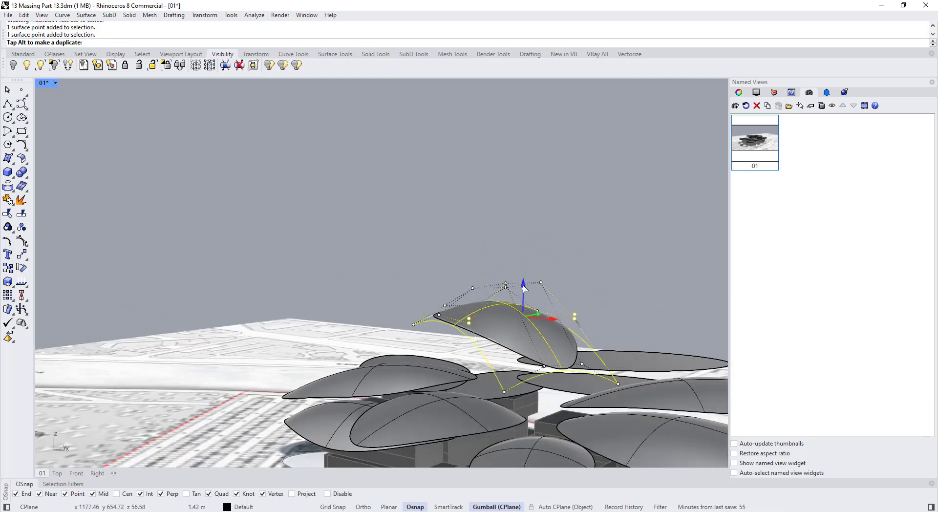
left_click_drag(523, 288, 523, 287)
right_click_drag(530, 297, 420, 304)
key("Escape")
key("Escape")
- Lower the whole topmost canopy shell about 11.5 m towards the other shells
left_click(432, 300)
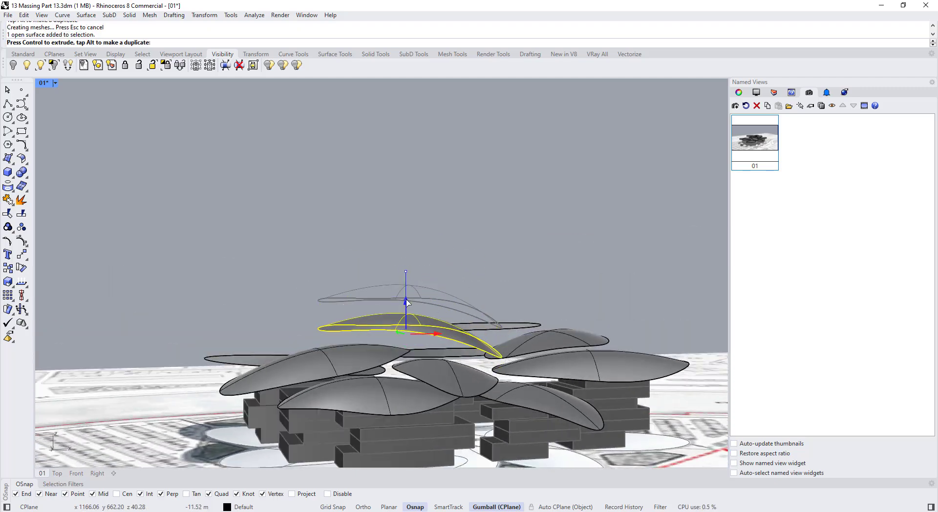
left_click_drag(406, 302, 405, 304)
right_click_drag(408, 305, 433, 352)
left_click(432, 312)
left_click_drag(431, 280, 431, 285)
- Turn on the control points of the flat shell behind the topmost one and raise its middle points
left_click(530, 324)
key("F10")
right_click_drag(537, 313, 430, 298)
left_click_drag(372, 264, 446, 359)
left_click_drag(409, 303, 409, 293)
- Lower the control points at the inner tip of the same shell so that the end bends down
right_click_drag(439, 298, 469, 254)
left_click_drag(369, 259, 414, 353)
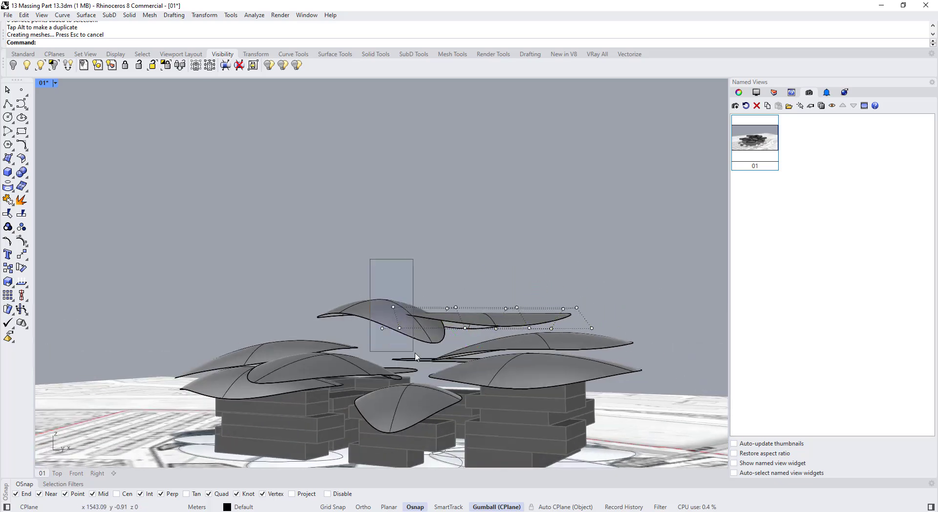
left_click_drag(484, 294, 484, 295)
mouse_move(486, 297)
right_mouse_down()
mouse_move(479, 324)
mouse_move(415, 337)
mouse_move(469, 301)
right_mouse_up()
- Raise the middle and crown control points of the same shell to give it a more pronounced arch
left_click_drag(536, 329, 442, 293)
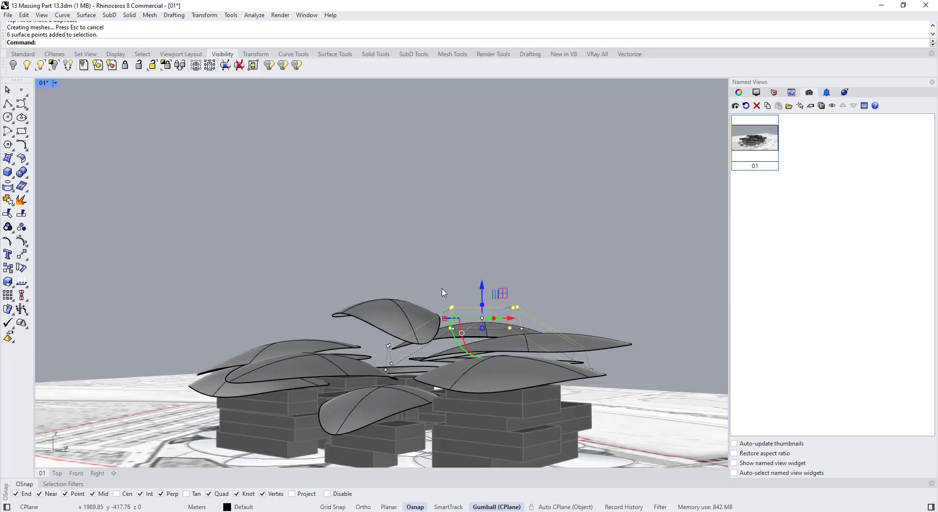
right_click_drag(412, 332, 423, 281)
left_click_drag(318, 266, 373, 309)
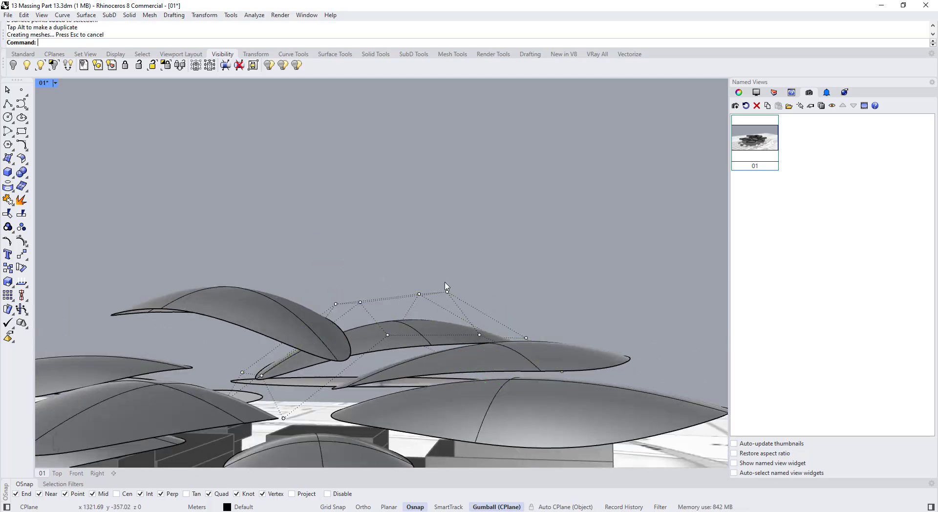
right_click_drag(445, 287, 320, 335)
scroll(303, 322, "down", 3)
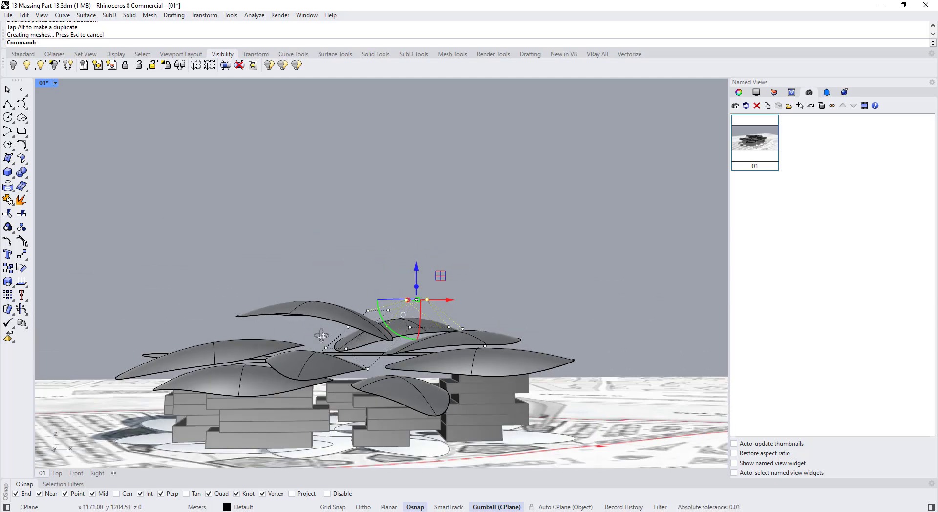
left_click_drag(308, 306, 308, 306)
right_click_drag(308, 306, 313, 319)
- Select three neighbouring canopy shells and lower them together
left_click(410, 329)
right_click_drag(410, 330, 481, 378)
left_click(379, 367)
left_click(342, 344, "shift")
left_click(449, 385, "shift")
left_click_drag(372, 316, 371, 345)
right_click_drag(332, 305, 234, 312)
scroll(234, 313, "down", 3)
left_click(63, 286)
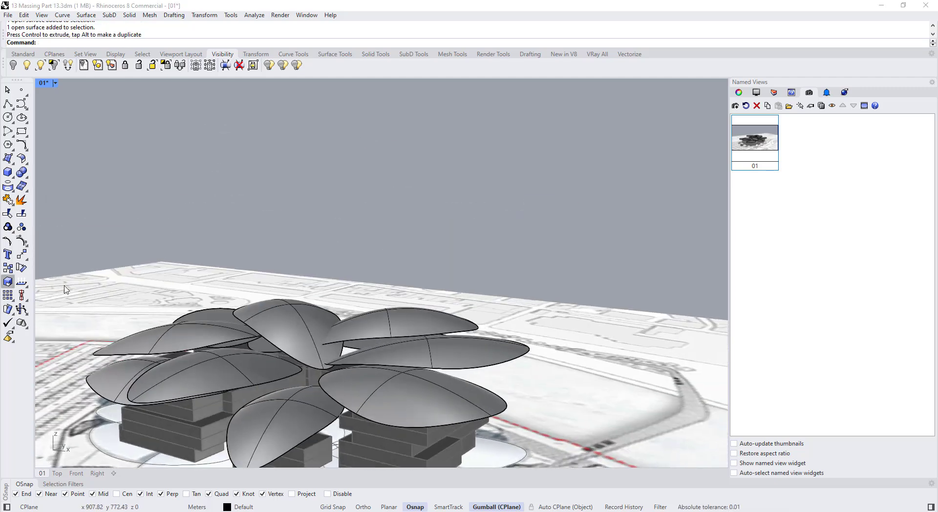
right_click_drag(63, 287, 341, 313)
- Turn on the control points of the arched rear shell and lower an edge control point about 2.23 m
left_click(456, 341)
right_click_drag(457, 340, 459, 376)
left_click_drag(387, 329, 410, 320)
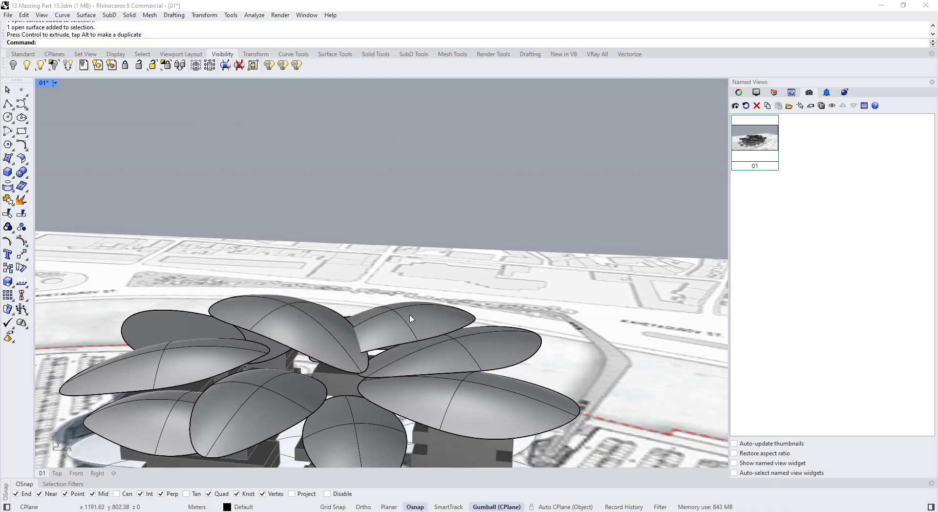
left_click(411, 321)
key("F10")
right_click_drag(410, 320, 408, 274)
left_click_drag(323, 247, 389, 332)
scroll(381, 312, "up", 4)
left_click_drag(364, 282, 362, 301)
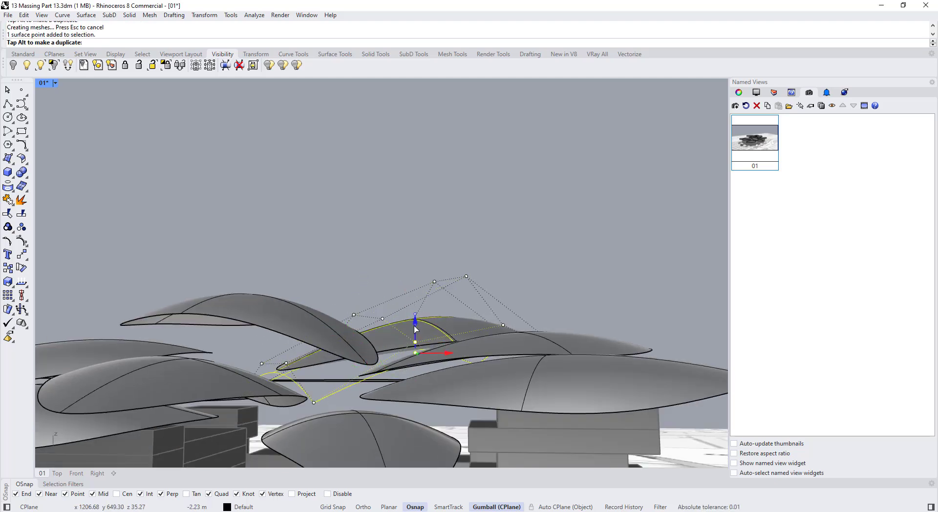
left_click_drag(274, 353, 274, 355)
- Raise the control points at the inner end of the same rear shell slightly
scroll(303, 337, "down", 4)
right_click_drag(410, 307, 388, 313)
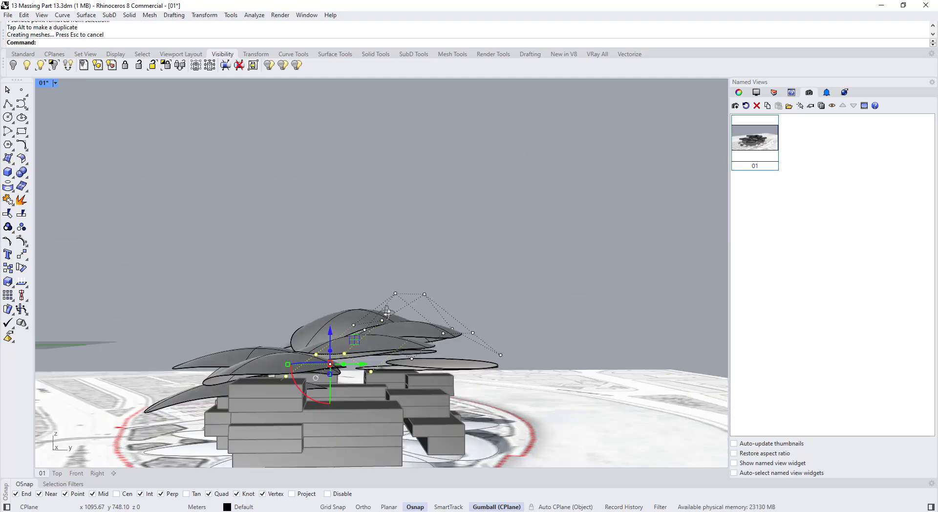
right_click_drag(384, 376, 454, 356)
left_click_drag(482, 348, 482, 340)
- Lower the whole low shell over the front blocks about 0.72 m and raise the neighbouring shell slightly
left_click(367, 355)
right_click_drag(481, 340, 347, 373)
left_click_drag(345, 346, 346, 342)
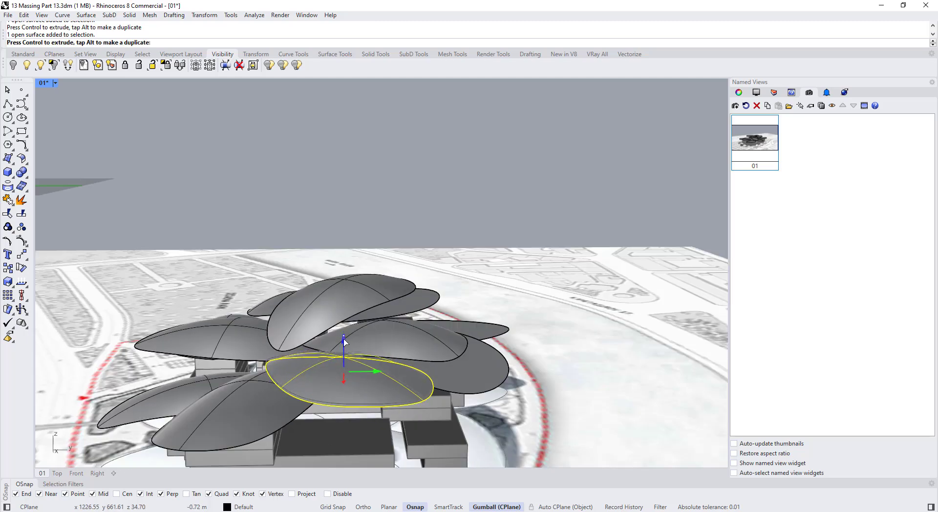
right_click_drag(346, 342, 385, 312)
left_click(382, 330)
left_click_drag(380, 325, 379, 321)
key("Escape")
- Turn on the control points of the large front shell and raise one of them slightly
right_click_drag(371, 332, 420, 293)
scroll(386, 337, "down", 4)
left_click(352, 356)
key("F10")
left_click_drag(502, 281, 553, 375)
right_click_drag(554, 375, 399, 344)
left_click(400, 344)
left_click_drag(399, 320, 400, 314)
right_click_drag(400, 314, 373, 298)
- Lower a crown control point and a lower edge point of the front shell, and turn off its control points
left_click(374, 299)
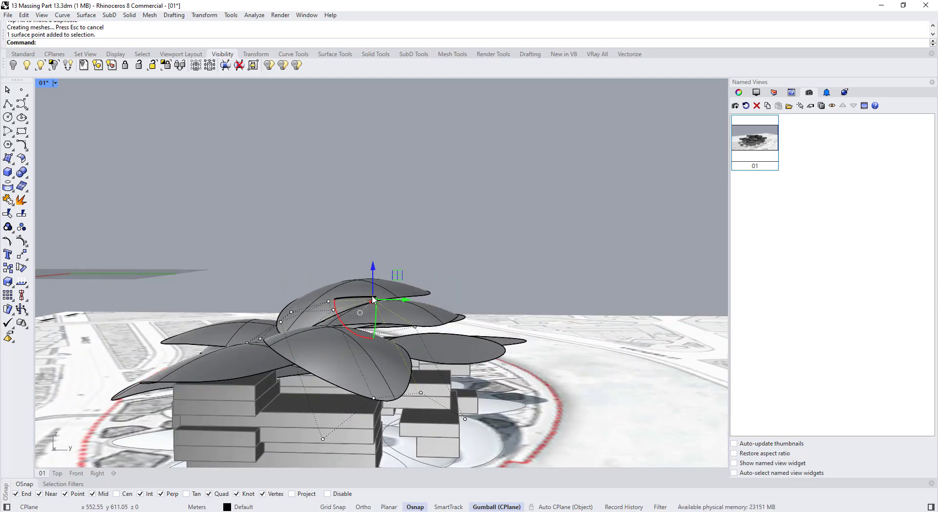
left_click_drag(373, 267, 372, 276)
right_click_drag(373, 277, 350, 359)
left_click(350, 365)
left_click_drag(350, 334, 350, 342)
right_click_drag(350, 342, 386, 337)
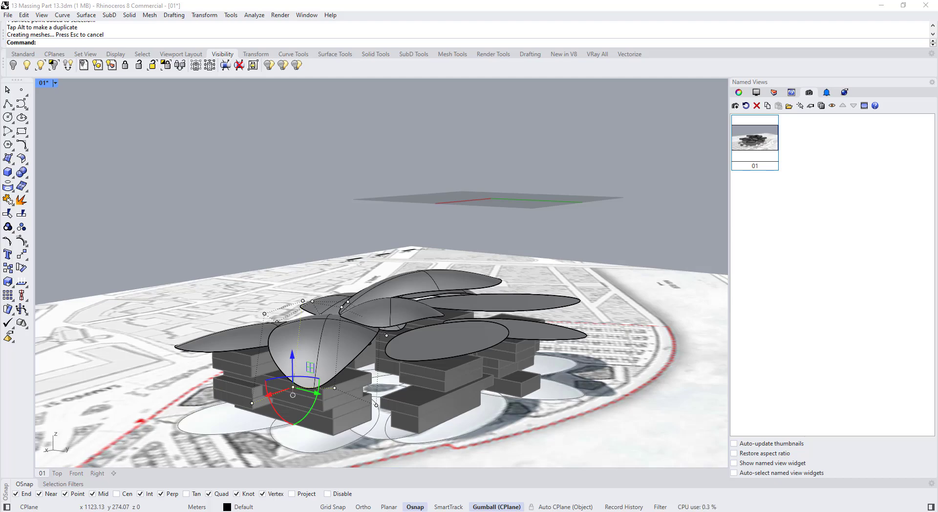
right_click_drag(342, 313, 150, 350)
key("Escape")
key("Escape")
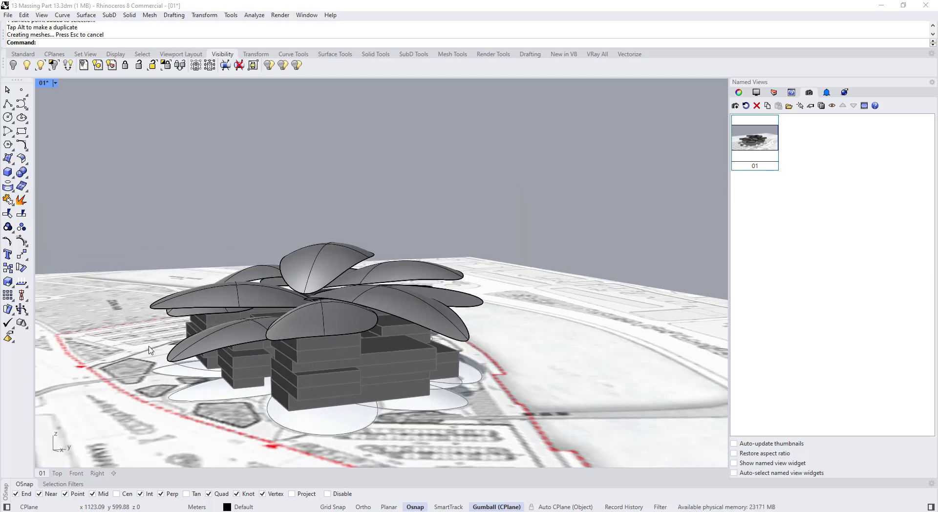
- Fine-tune the heights of the clustered shells, lowering the upper ones and raising the front one slightly
right_click_drag(379, 311, 357, 337)
left_click(378, 318)
left_click_drag(370, 269, 370, 285)
mouse_move(370, 313)
right_mouse_down()
mouse_move(439, 298)
mouse_move(366, 322)
right_mouse_up()
left_click(366, 342)
left_click_drag(364, 306, 364, 294)
right_click_drag(364, 302, 391, 293)
left_click_drag(398, 273, 398, 293)
right_click_drag(398, 293, 302, 317)
- Raise the four control points at the outer tip of the front shell
left_click_drag(195, 359, 359, 460)
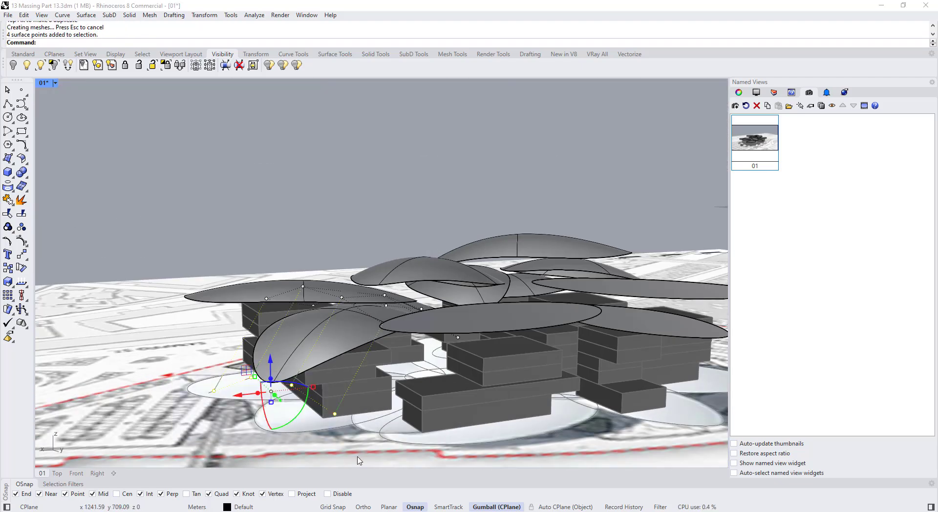
right_click_drag(358, 457, 342, 391)
left_click_drag(287, 340, 287, 320)
right_click_drag(287, 320, 366, 317)
- Raise individual edge control points of the front shell to flatten its drooping outer end
left_click(374, 312)
left_click_drag(375, 309, 374, 306)
right_click_drag(375, 306, 393, 345)
left_click_drag(393, 347, 393, 332)
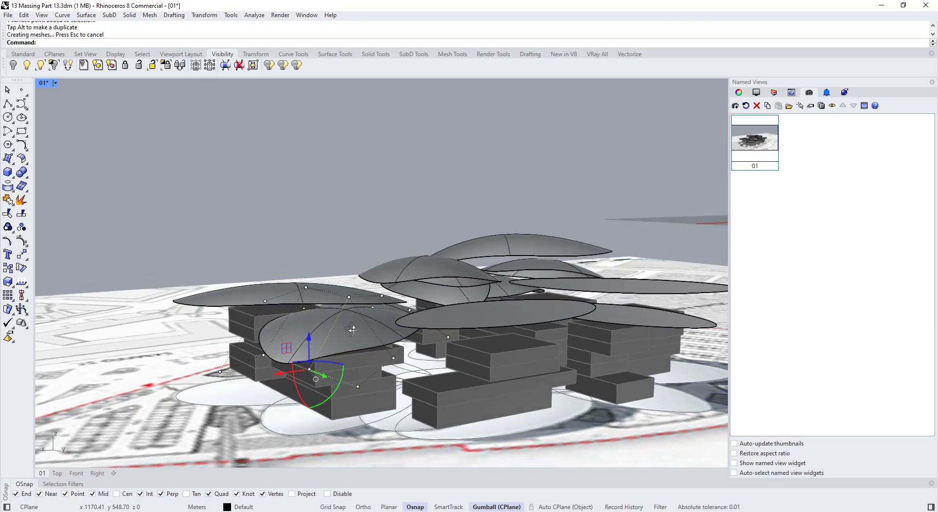
right_click_drag(353, 330, 488, 344)
scroll(396, 321, "down", 5)
- Turn on the control points of the flat shell beside the front one and arch it through its middle points
left_click(396, 321)
scroll(396, 321, "up", 3)
key("F10")
left_click_drag(422, 281, 578, 372)
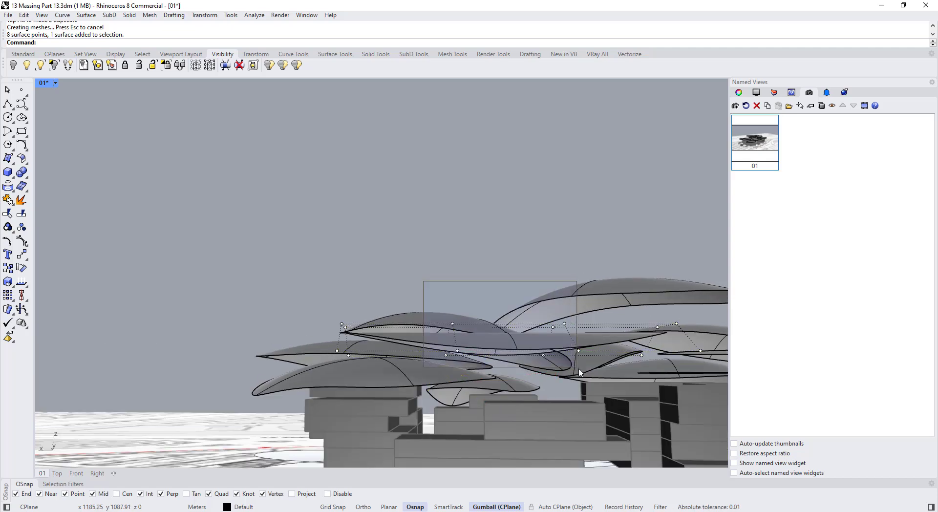
scroll(479, 288, "down", 4)
- Show that shell's control points again, adjust the four points at its end, and clear the selection
left_click(502, 355)
key("F10")
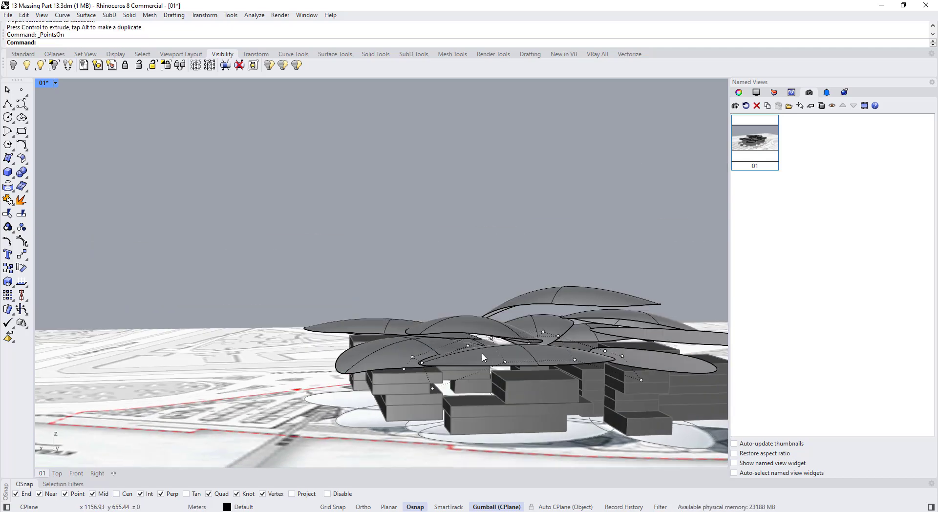
left_click_drag(391, 342, 413, 362)
right_click_drag(412, 361, 517, 356)
left_click_drag(488, 312, 547, 371)
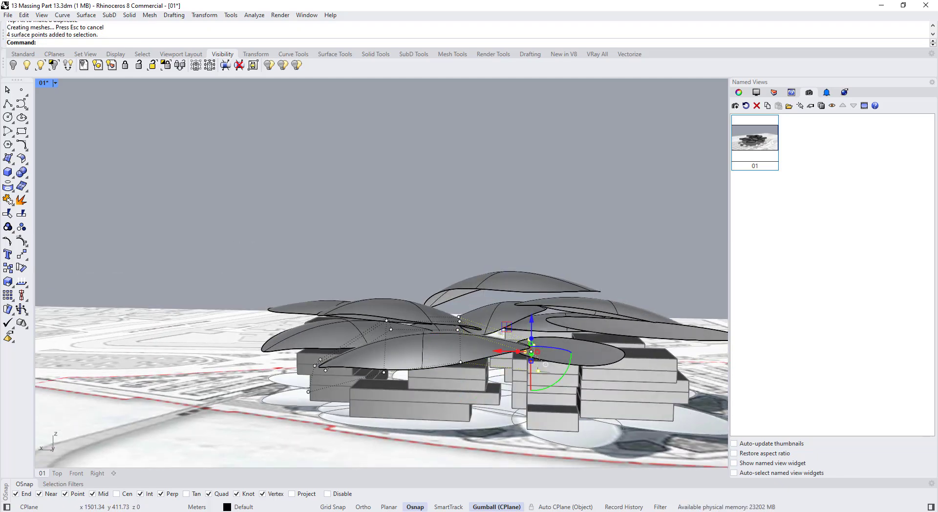
key("Escape")
- Turn on the control points of the flat rear shell and raise a group of them
scroll(478, 311, "down", 3)
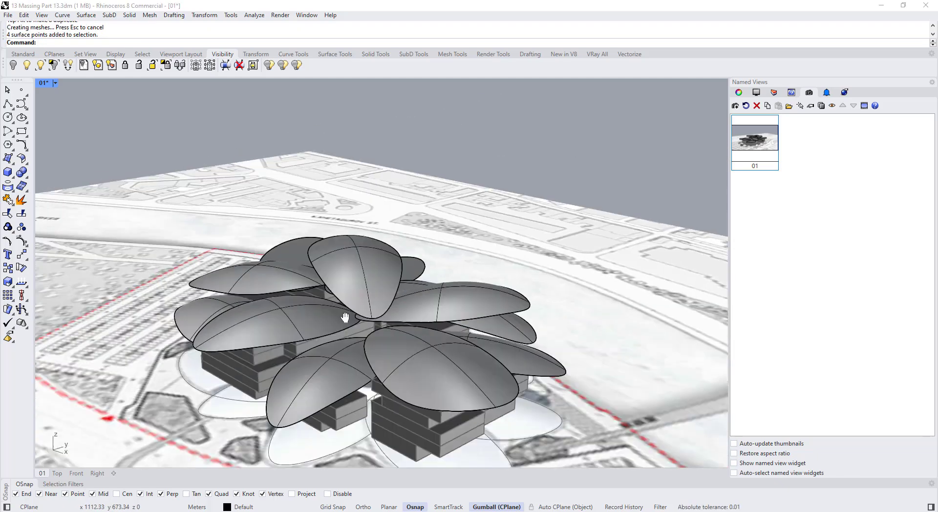
left_click(314, 263)
right_click_drag(391, 293, 405, 303)
scroll(478, 312, "up", 3)
key("F10")
right_click_drag(477, 308, 547, 254)
left_click_drag(339, 251, 391, 330)
scroll(391, 330, "up", 3)
left_click_drag(373, 266, 373, 257)
right_click_drag(373, 258, 439, 273)
- Raise the eight middle control points of the rear shell about 7.42 m
left_click_drag(322, 230, 422, 356)
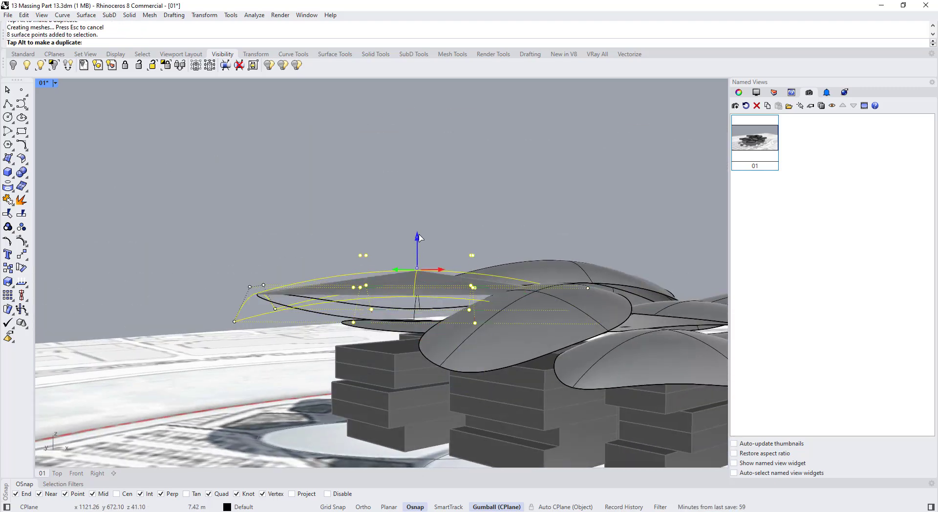
left_click_drag(419, 238, 418, 235)
key("Escape")
left_click(414, 288)
right_click_drag(415, 273, 494, 287)
- Turn on the control points of the next low, flat shell and raise its middle points into an arch
left_click(376, 318)
key("F10")
left_click_drag(332, 254, 425, 312)
right_click_drag(425, 312, 361, 273)
left_click_drag(375, 254, 375, 247)
right_click_drag(361, 273, 440, 284)
- Lower the control points at this shell's outer tip and move the whole shell down about 4.54 m
left_click_drag(214, 282, 287, 387)
left_click_drag(249, 303, 249, 318)
right_click_drag(249, 318, 246, 293)
left_click(391, 318)
left_click_drag(403, 285, 406, 305)
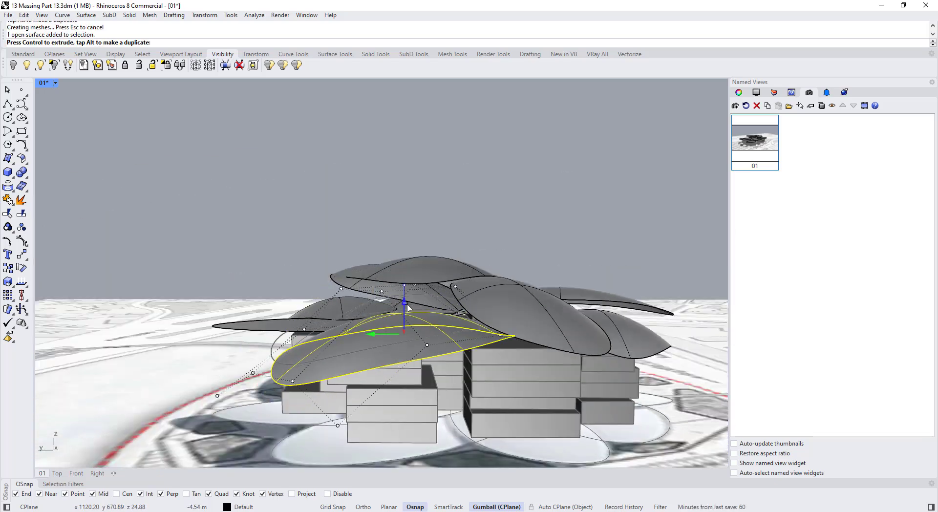
key("Escape")
right_click_drag(419, 307, 313, 312)
- Turn on the control points of the remaining flat shell beside the blocks and raise its middle points
left_click(391, 337)
left_click(229, 337)
key("F10")
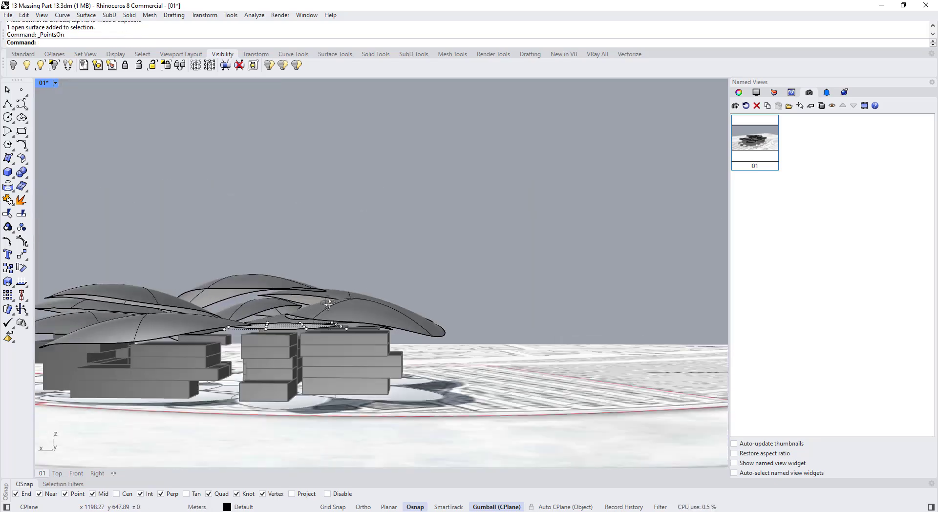
left_click_drag(267, 307, 339, 346)
left_click_drag(304, 296, 303, 278)
key("Escape")
right_click_drag(303, 278, 280, 264)
- Raise a further group of the remaining shell's control points to increase its curvature
left_click_drag(280, 263, 346, 337)
left_click_drag(324, 278, 325, 261)
key("Escape")
right_click_drag(325, 274, 313, 315)
scroll(313, 317, "down", 5)
scroll(298, 317, "up", 5)
- Move the low shell beside the blocks down slightly, turn on its control points and raise a group of 12 points
left_click(291, 319)
left_click_drag(301, 297, 299, 309)
right_click_drag(300, 309, 254, 293)
key("F10")
left_click_drag(147, 223, 348, 381)
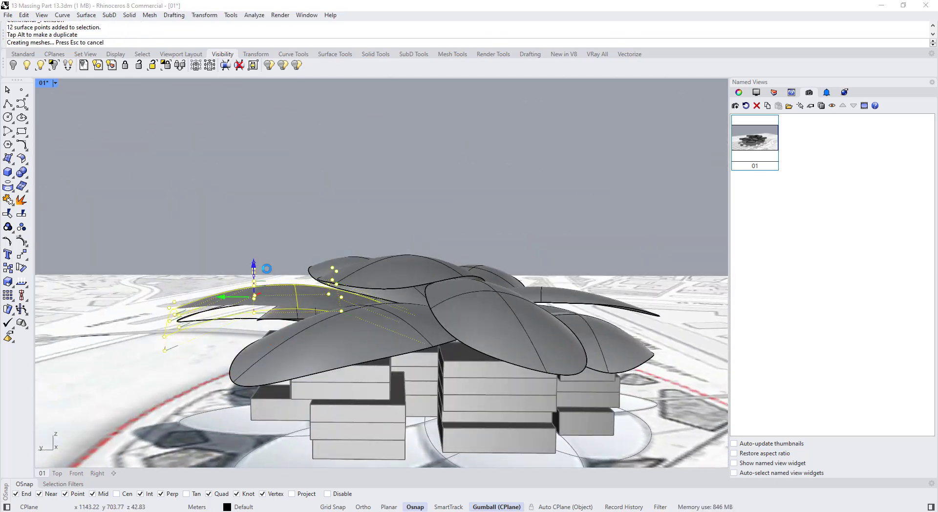
right_click_drag(267, 268, 308, 298)
left_click_drag(286, 264, 286, 260)
right_click_drag(286, 261, 313, 293)
- Turn on the control points of the neighbouring long shell and lower the points at its outer tip
left_click(234, 308)
key("F10")
right_click_drag(254, 302, 230, 273)
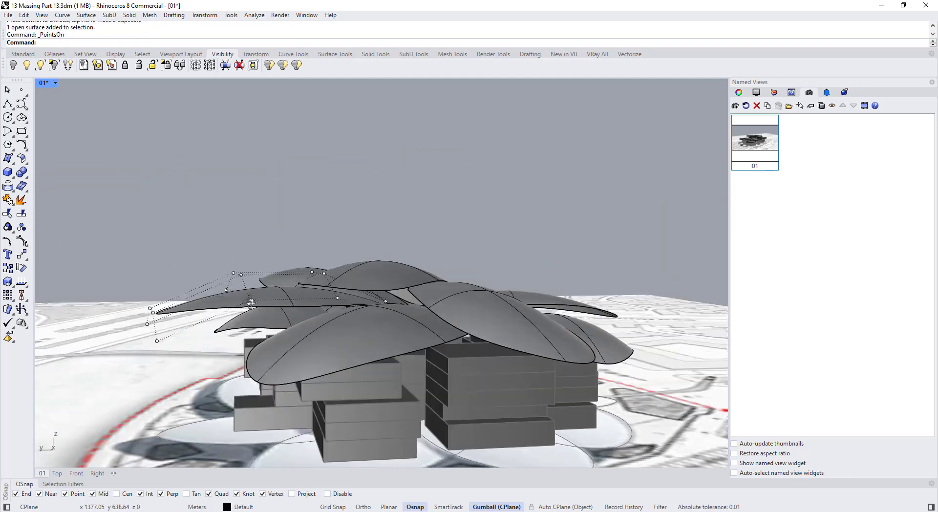
left_click_drag(132, 278, 196, 351)
left_click_drag(166, 290, 165, 325)
- Turn on the control points of the shell on the opposite side and lower the points at its outer tip
right_click_drag(249, 268, 424, 288)
left_click(369, 315)
key("F10")
left_click_drag(457, 312, 508, 366)
right_click_drag(489, 362, 459, 342)
scroll(488, 337, "up", 5)
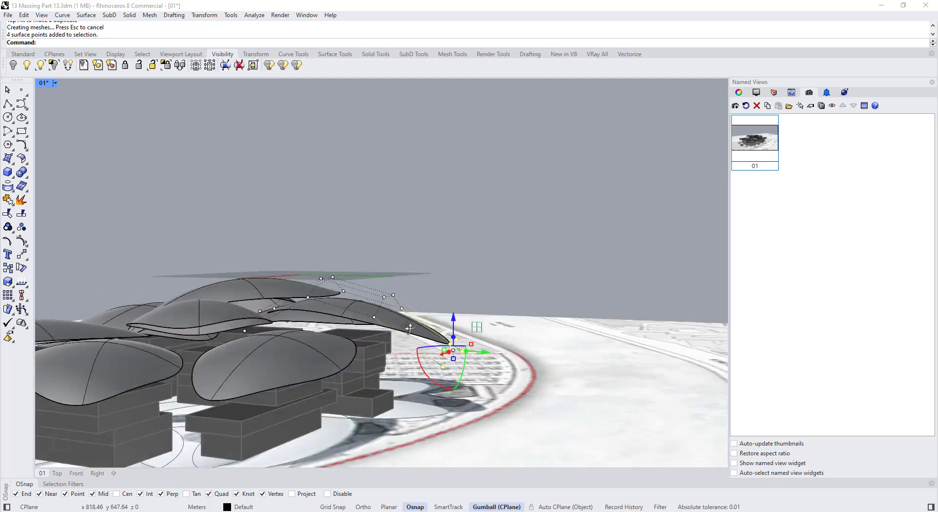
left_click(423, 386)
left_click_drag(423, 359, 422, 369)
- Lower further individual control points on the canopy slightly and turn the control points off
right_click_drag(301, 303, 318, 293)
left_click_drag(276, 306, 277, 313)
scroll(277, 313, "down", 5)
right_click_drag(219, 317, 185, 347)
left_click(295, 314)
left_click_drag(295, 285, 295, 293)
right_click_drag(337, 336, 403, 361)
scroll(389, 295, "down", 5)
key("Escape")
key("Escape")
- Switch to the reference section drawing in the image viewer, examine the thickness of the curved roof trusses, and return to Rhinoceros
scroll(449, 293, "up", 4)
scroll(259, 322, "up", 3)
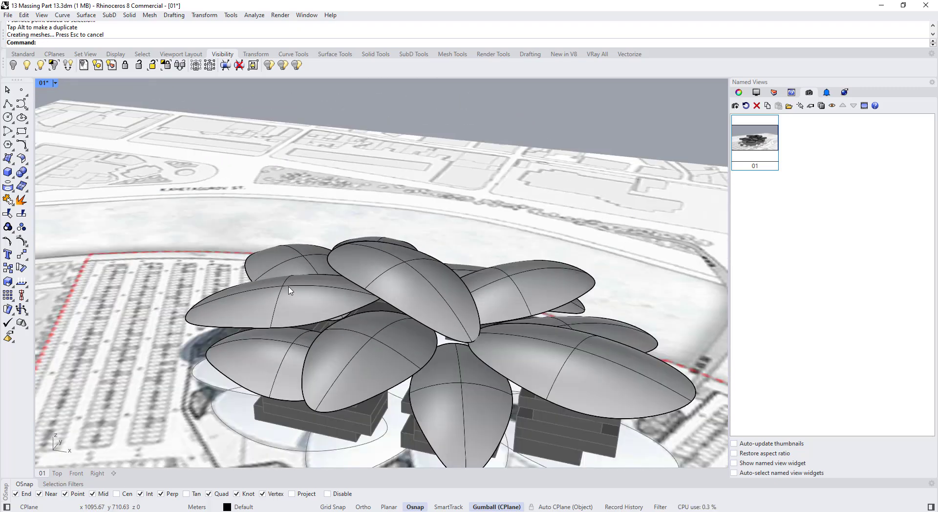
right_click_drag(289, 287, 313, 277)
left_click(314, 286)
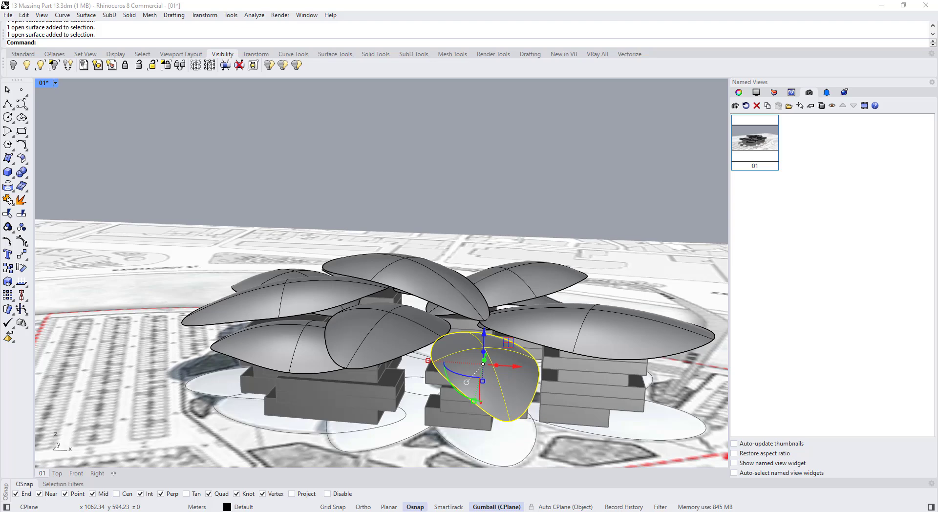
key("alt+Tab")
scroll(294, 275, "up", 5)
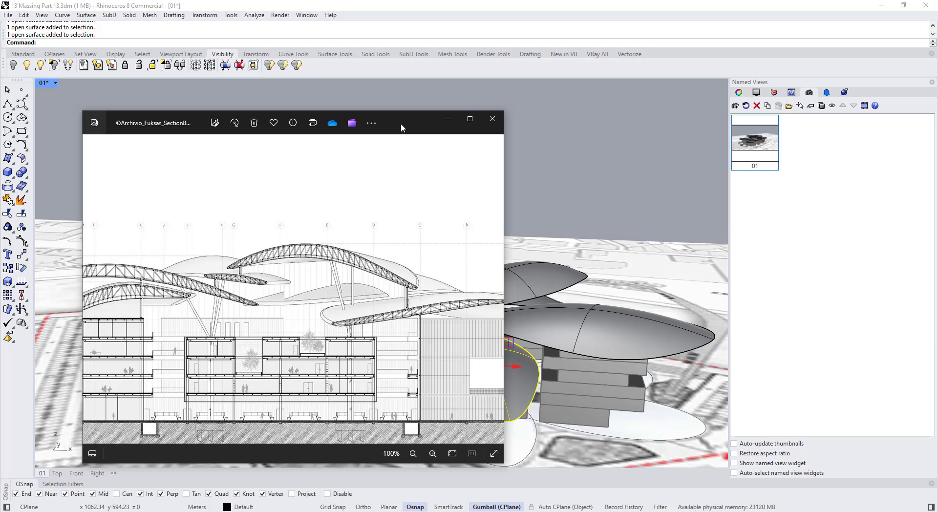
left_click_drag(401, 128, 0, 154)
left_click(413, 209)
scroll(415, 210, "down", 5)
right_click_drag(688, 295, 662, 320)
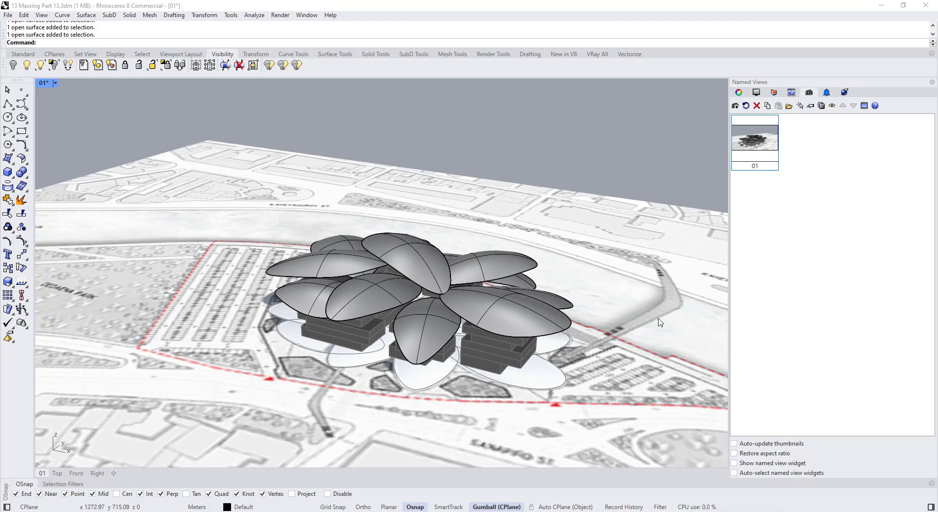
- Offset the small front shell downward with OffsetSrf at distance 1, with Solid and Loose set to No
scroll(679, 315, "up", 5)
right_click_drag(419, 326, 426, 307)
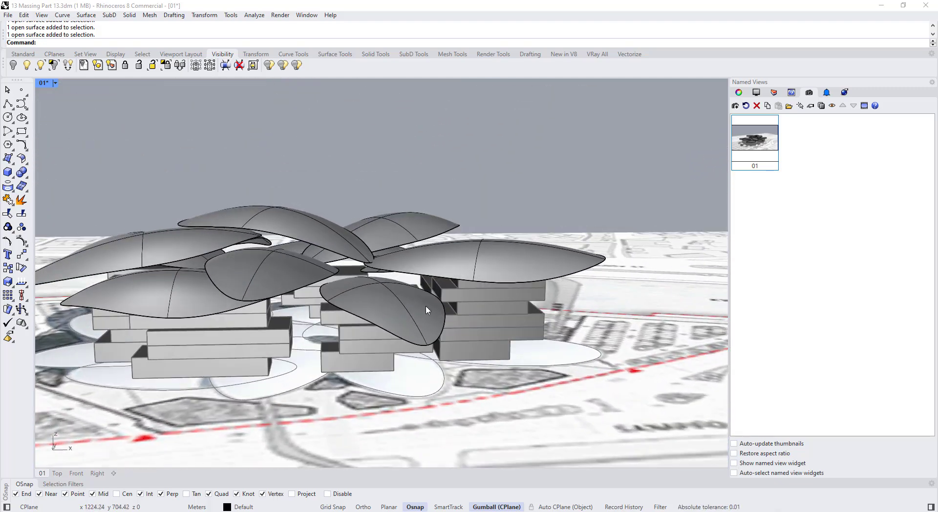
left_click(378, 306)
scroll(372, 306, "up", 5)
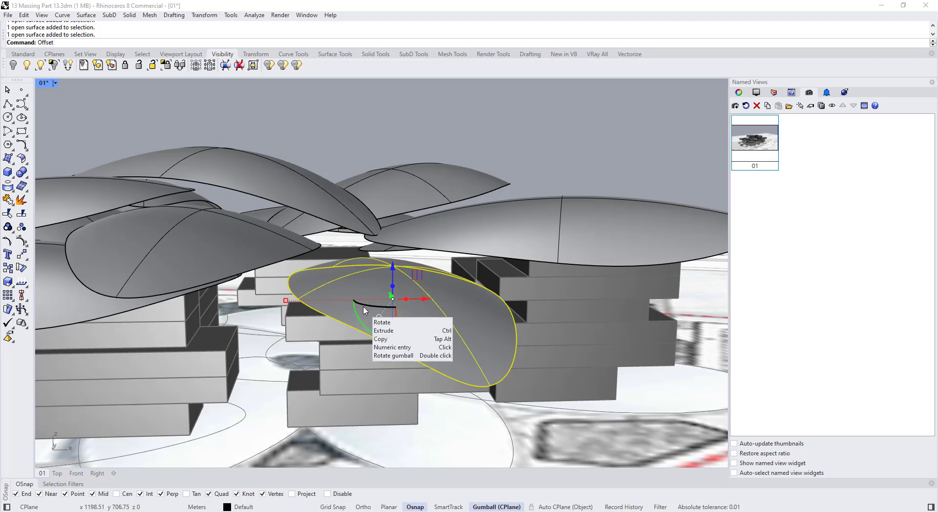
right_click_drag(396, 334, 334, 302)
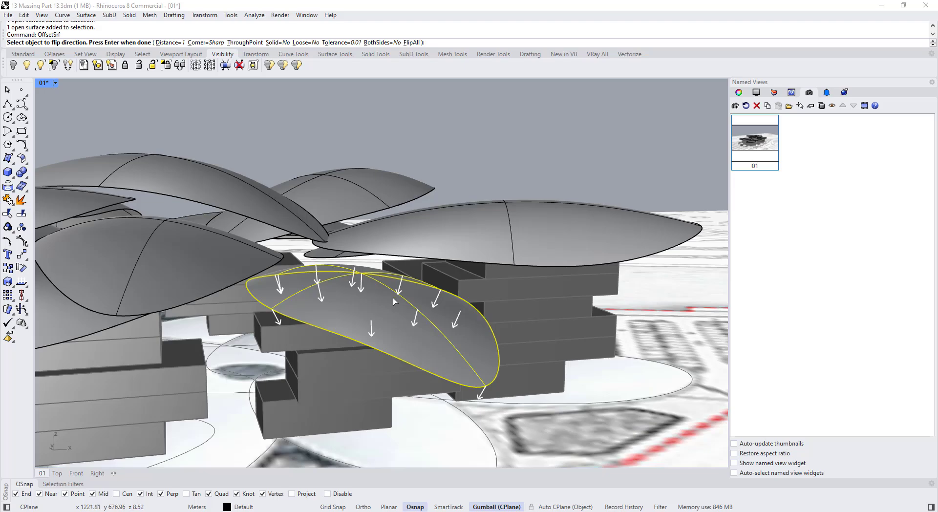
key("Return")
scroll(303, 287, "up", 5)
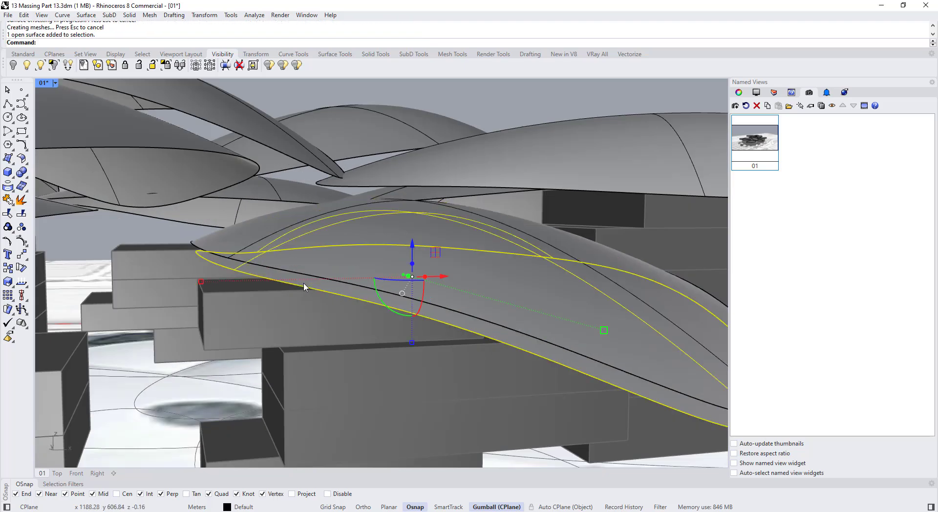
- Turn on the control points of the offset surface and examine how they relate to the shell
key("F10")
scroll(303, 287, "down", 8)
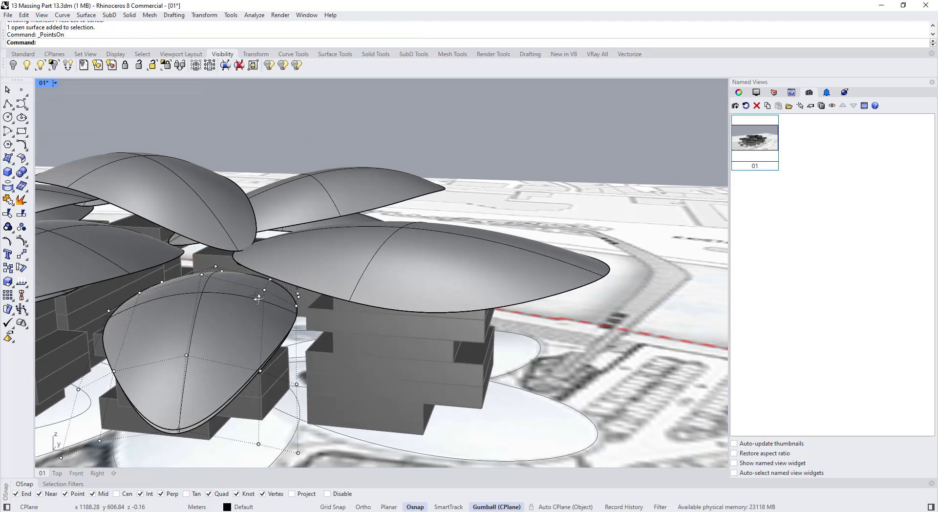
right_click_drag(258, 298, 321, 292)
key("ctrl+z")
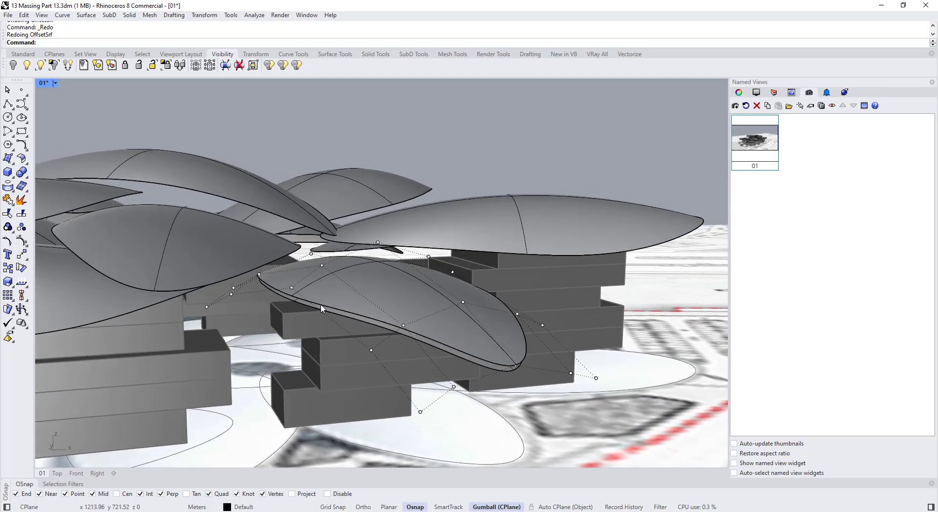
scroll(321, 306, "up", 3)
- Turn on the control points of the original upper shell and examine their layout
key("Escape")
left_click(321, 306)
key("Escape")
left_click(339, 278)
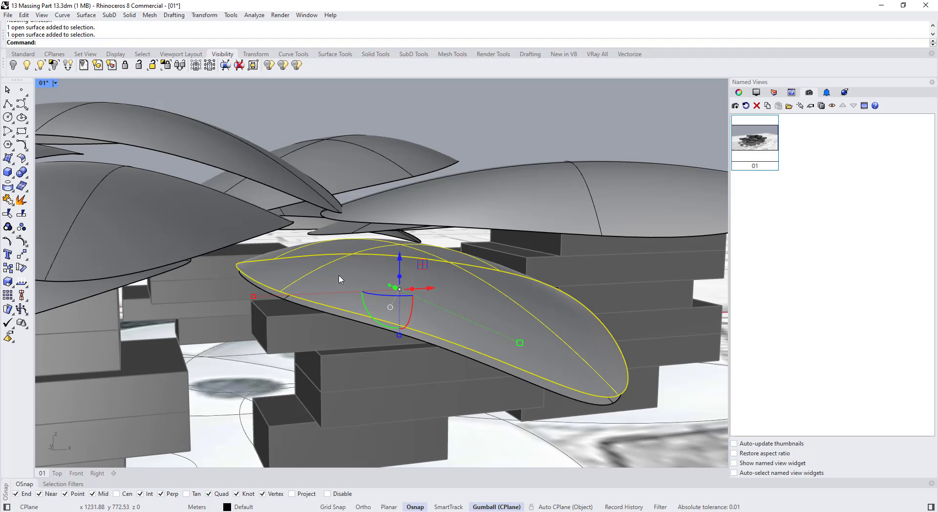
key("F10")
right_click_drag(339, 279, 324, 291)
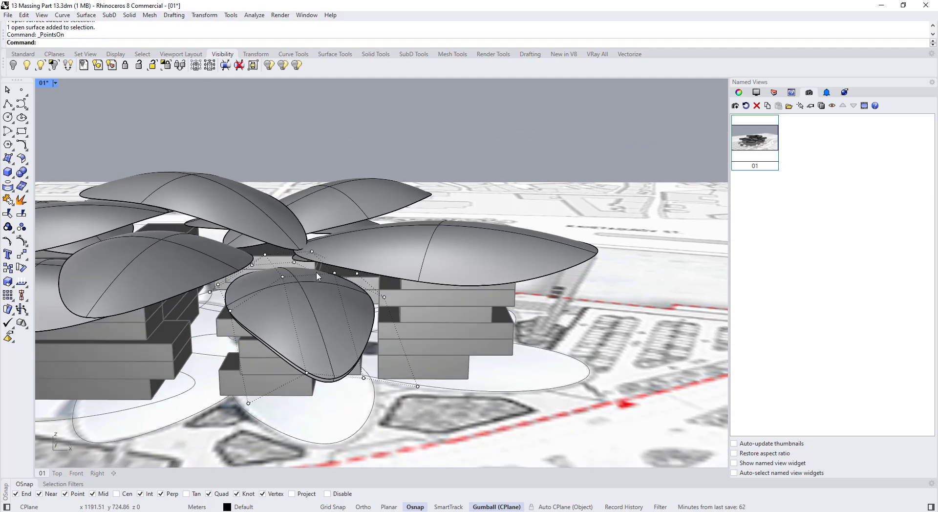
right_click_drag(386, 289, 434, 299)
- Show the lower offset surface's control points again to compare them with those of the upper shell
scroll(313, 317, "up", 3)
key("Escape")
left_click(299, 326)
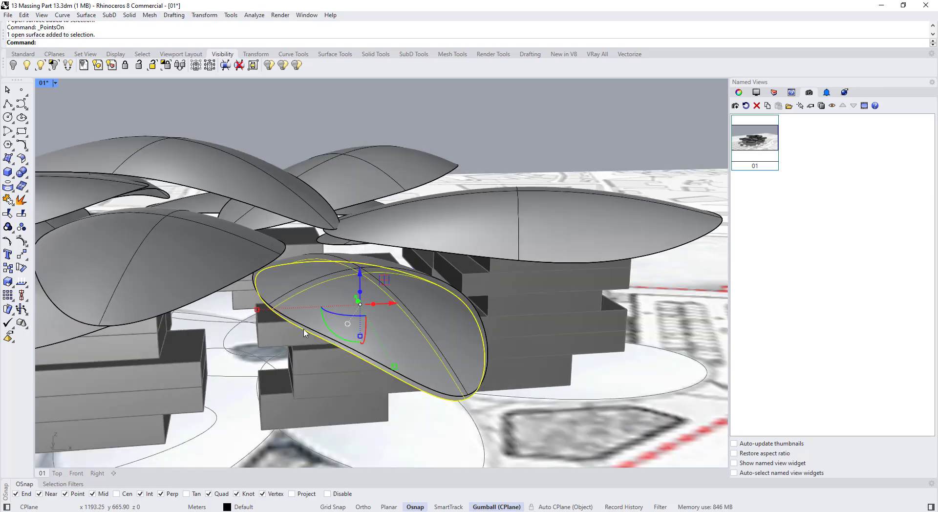
key("F10")
right_click_drag(286, 319, 282, 320)
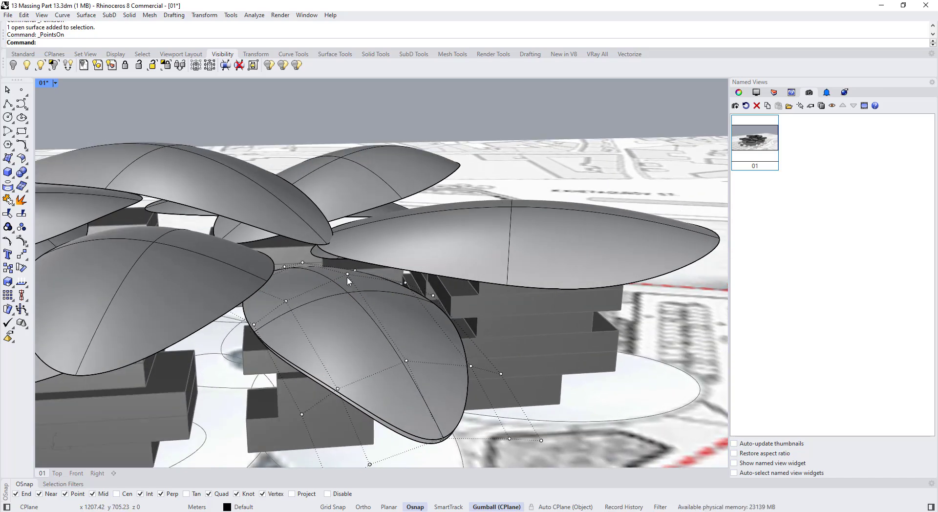
mouse_move(347, 279)
right_mouse_down()
mouse_move(358, 310)
mouse_move(375, 306)
mouse_move(341, 309)
mouse_move(351, 259)
mouse_move(336, 282)
right_mouse_up()
- Delete the offset surface beneath the small front shell
left_click(345, 308)
scroll(346, 309, "down", 5)
scroll(351, 259, "up", 3)
scroll(336, 281, "up", 4)
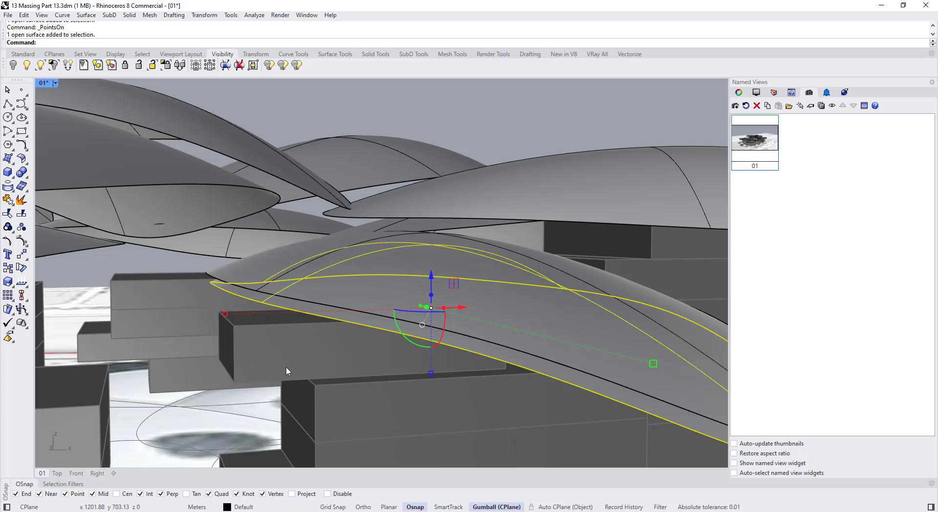
key("Escape")
left_click(307, 313)
key("Delete")
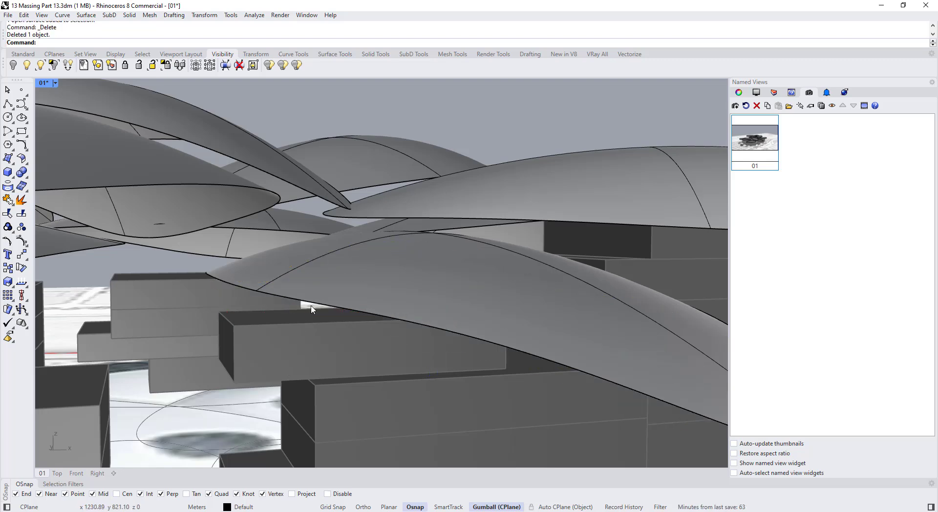
- Offset the small front shell downward with OffsetSrf at distance 1, with Loose set to Yes
left_click(323, 296)
type("Offset")
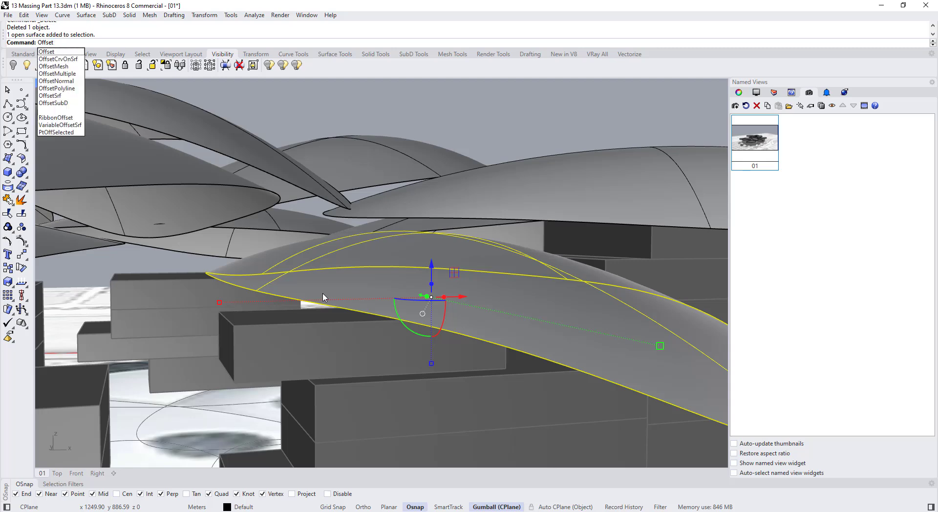
key("Return")
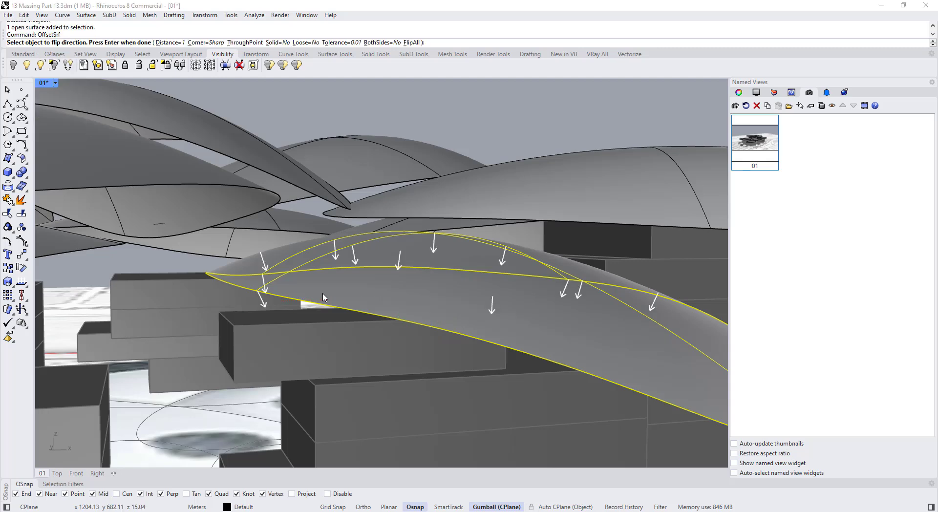
left_click(306, 43)
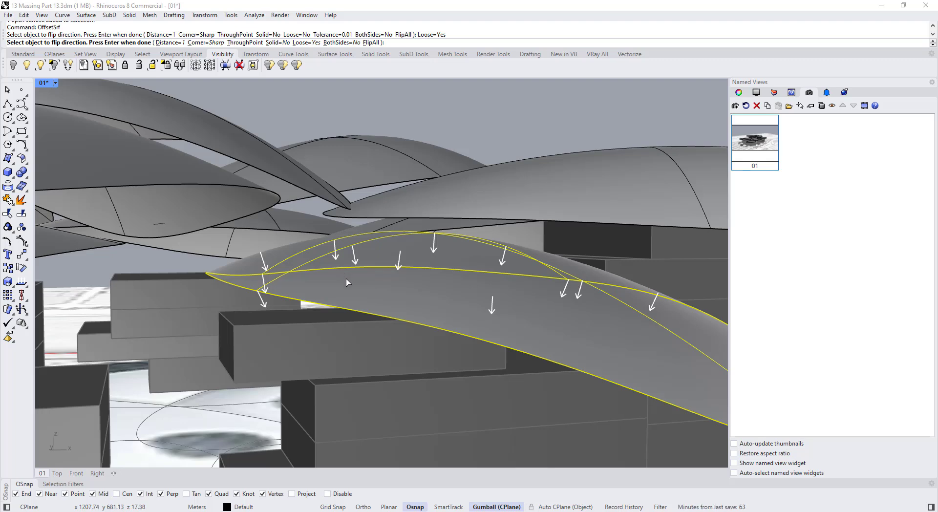
right_click_drag(332, 271, 308, 332)
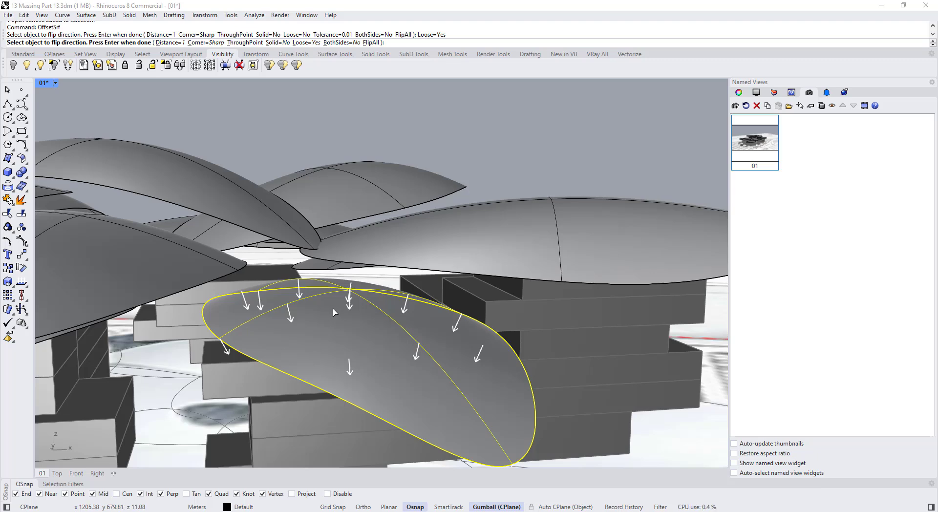
right_click_drag(300, 358, 311, 263)
scroll(280, 288, "up", 5)
scroll(278, 289, "down", 4)
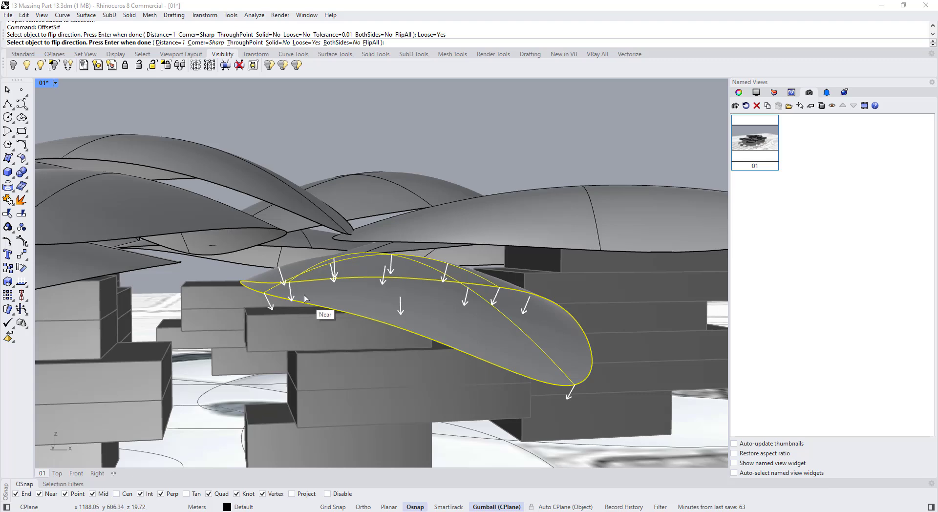
key("Return")
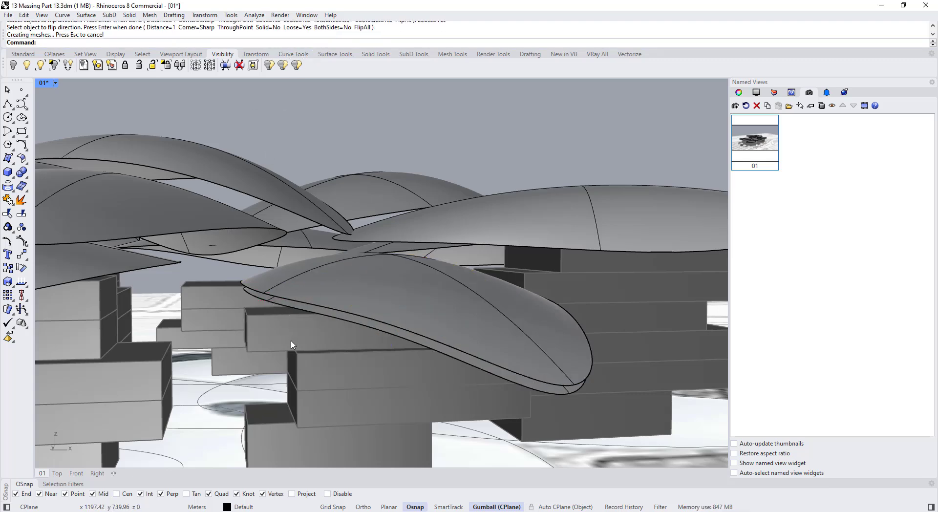
- Undo the last offset and offset the small front shell downward again at distance 0.8 with Loose=Yes
right_click_drag(288, 318, 278, 356)
key("ctrl+z")
key("Return")
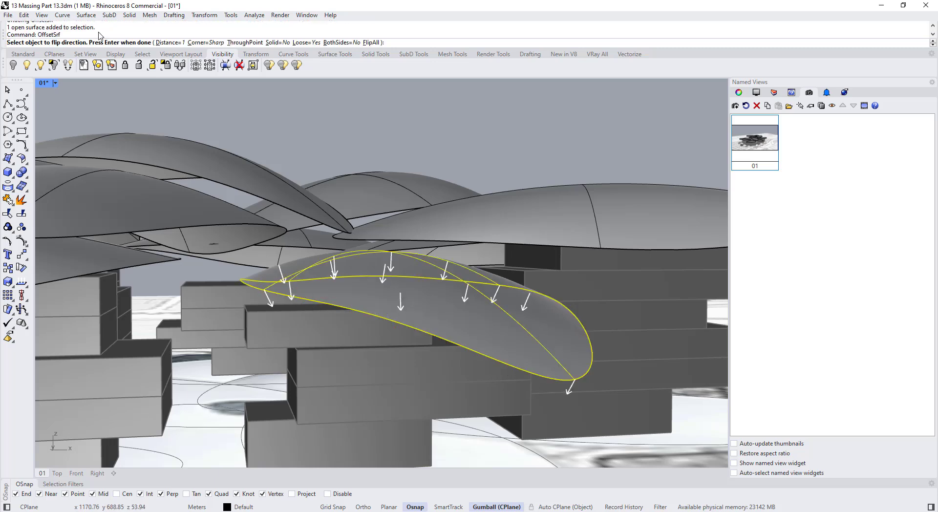
left_click(162, 42)
type(".5")
key("Return")
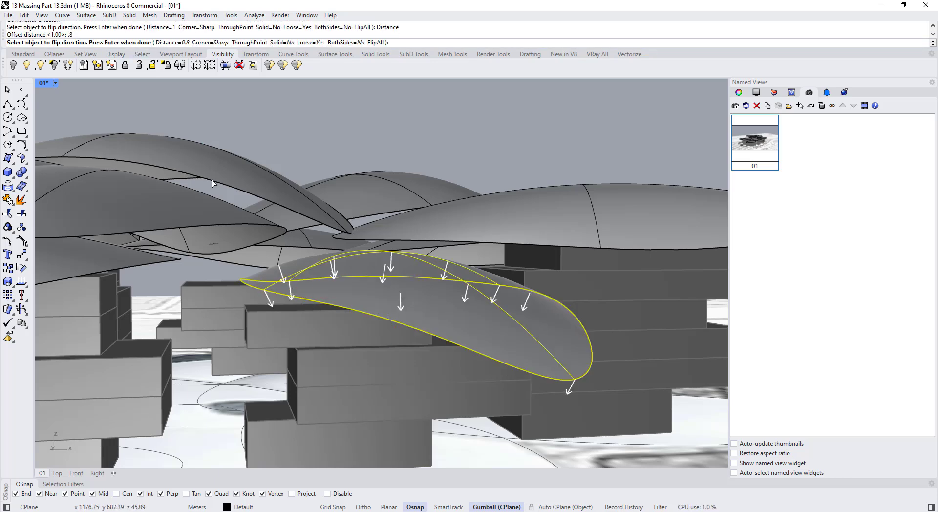
key("Return")
- Check the control points of the new offset surface and turn on Always Record History
key("F10")
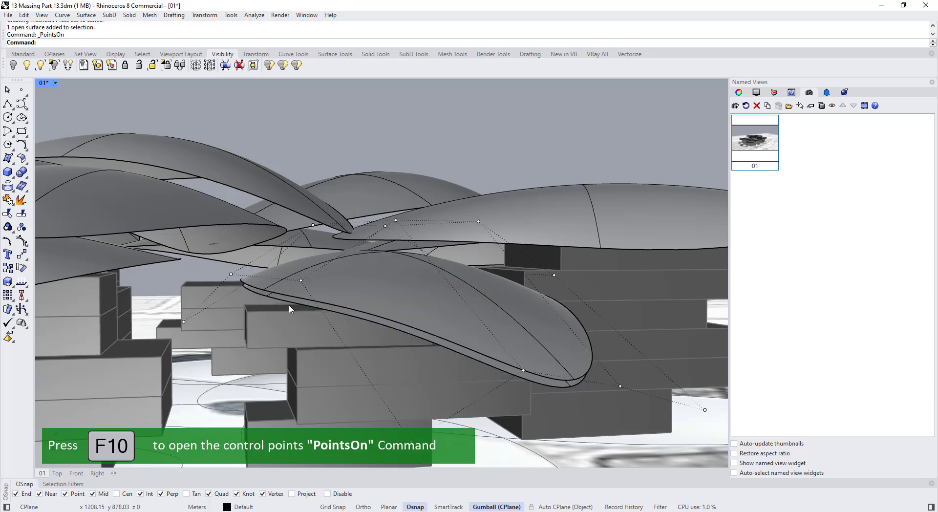
right_click_drag(295, 293, 299, 318)
scroll(311, 322, "down", 4)
right_click_drag(385, 281, 315, 262)
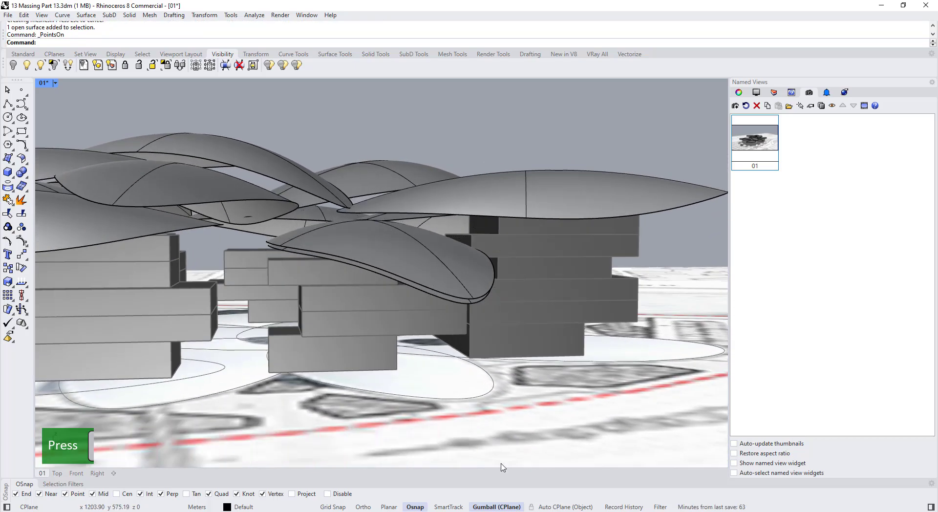
right_click(609, 508)
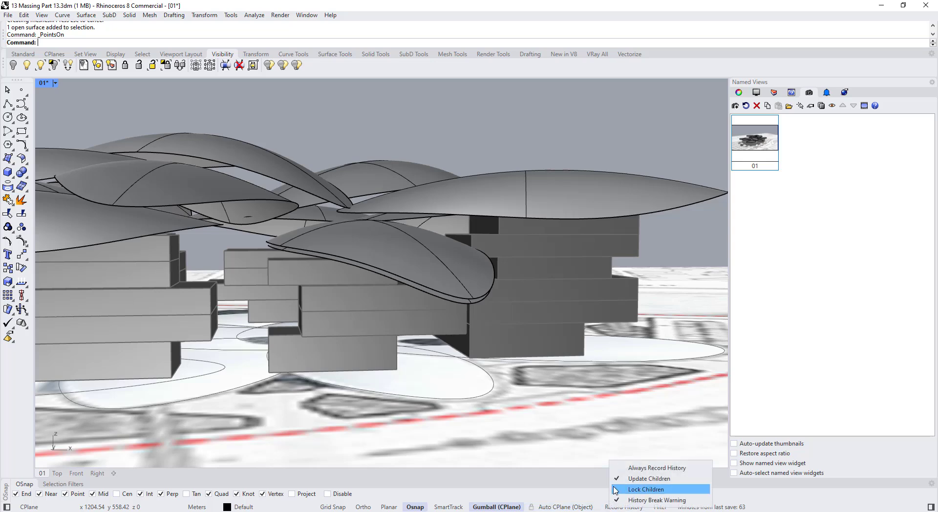
left_click(630, 468)
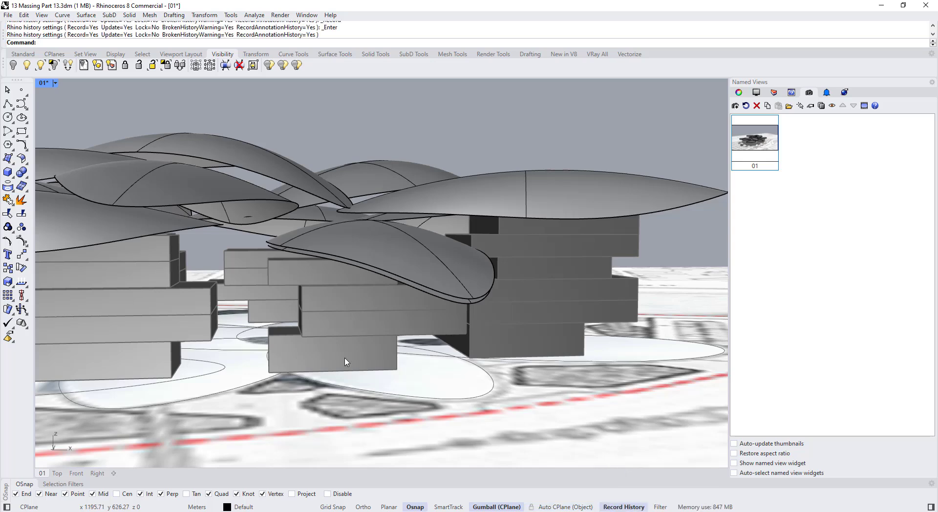
- Blend the edges of the small front shell and its offset surface with BlendSrf, using Curvature continuity on both sides
type("BlendCrv")
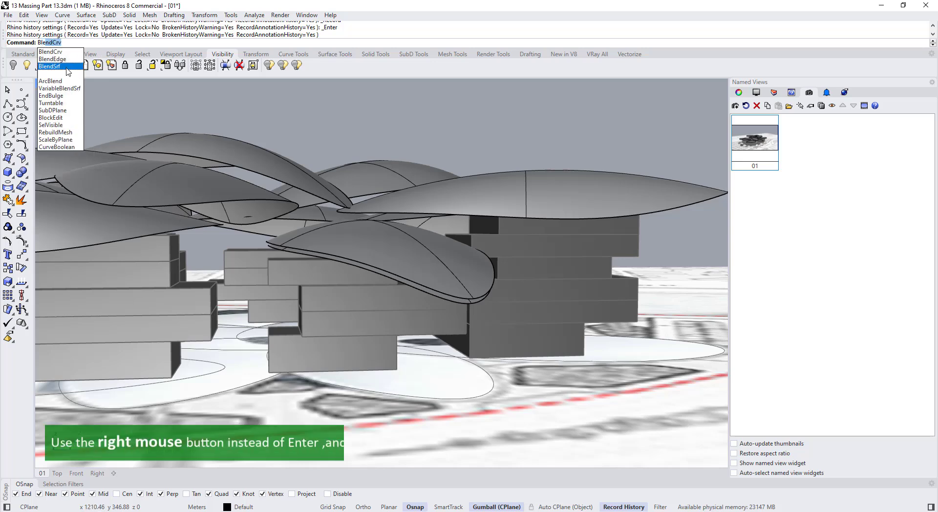
key("Return")
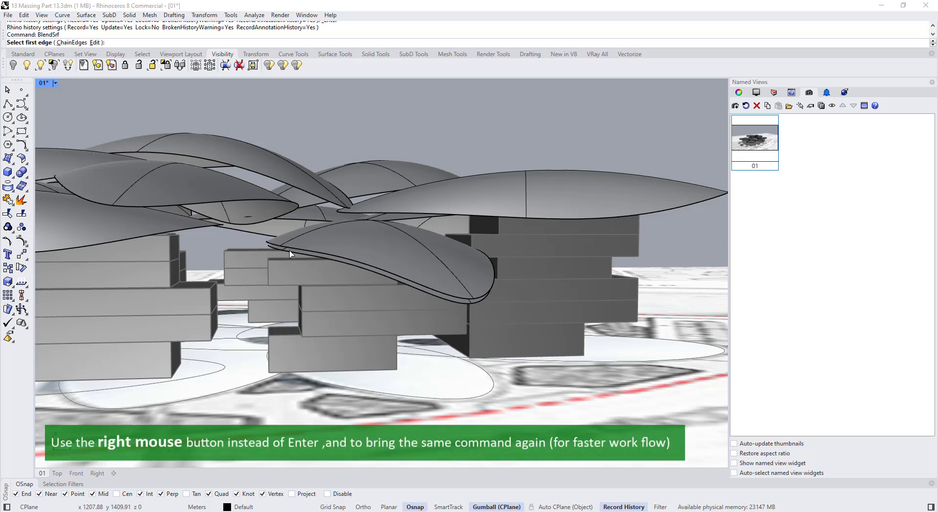
left_click(286, 249)
right_click(285, 249)
right_click(285, 249)
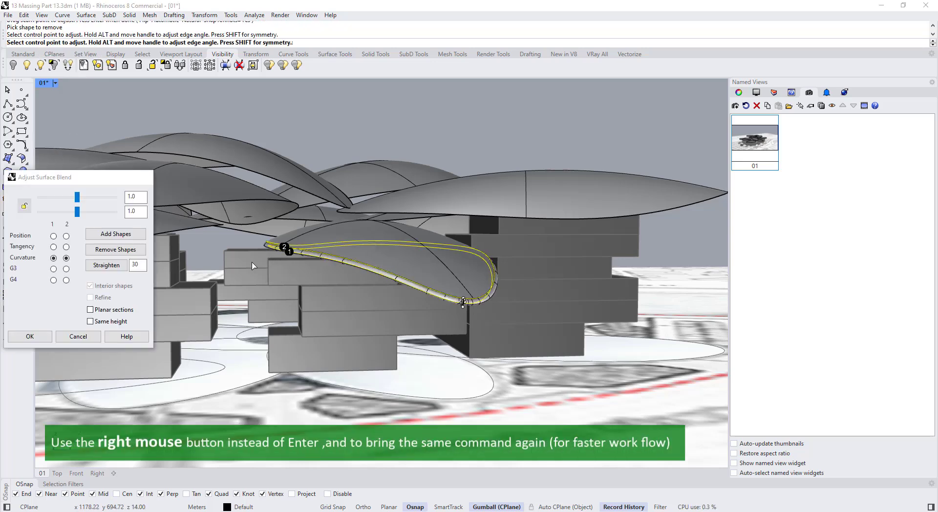
right_click(286, 249)
right_click_drag(286, 248, 263, 251)
- Turn on the control points of the small front shell and raise its central points slightly
scroll(331, 201, "up", 5)
left_click(353, 198)
key("F10")
scroll(339, 208, "down", 4)
left_click(271, 226)
left_click(373, 284, "shift")
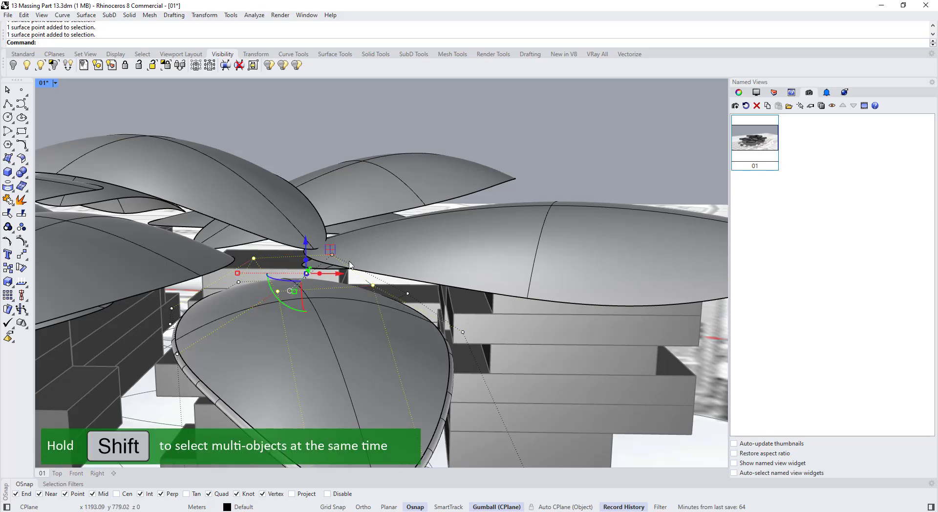
left_click(332, 255, "shift")
right_click_drag(333, 257, 379, 208)
scroll(338, 293, "up", 4)
scroll(339, 293, "down", 4)
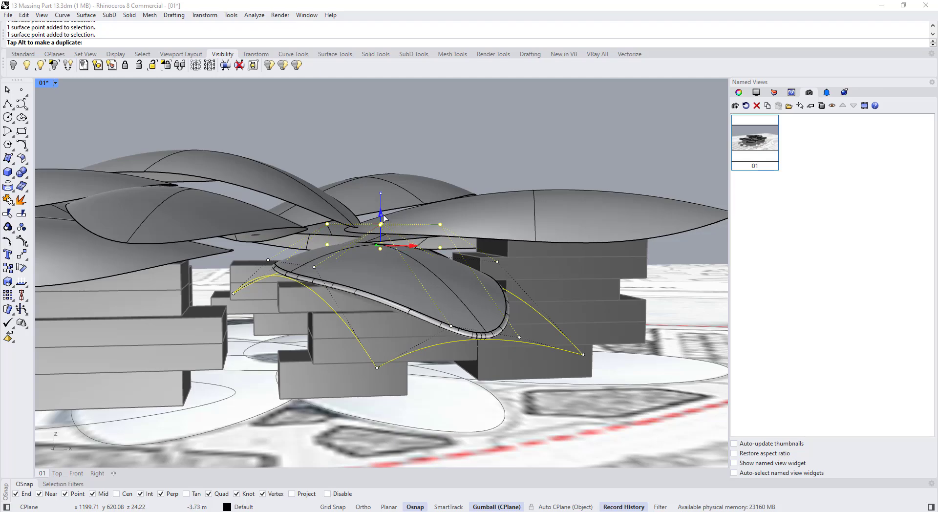
left_click_drag(383, 219, 384, 217)
right_click_drag(386, 281, 316, 300)
scroll(395, 310, "down", 4)
scroll(315, 300, "up", 8)
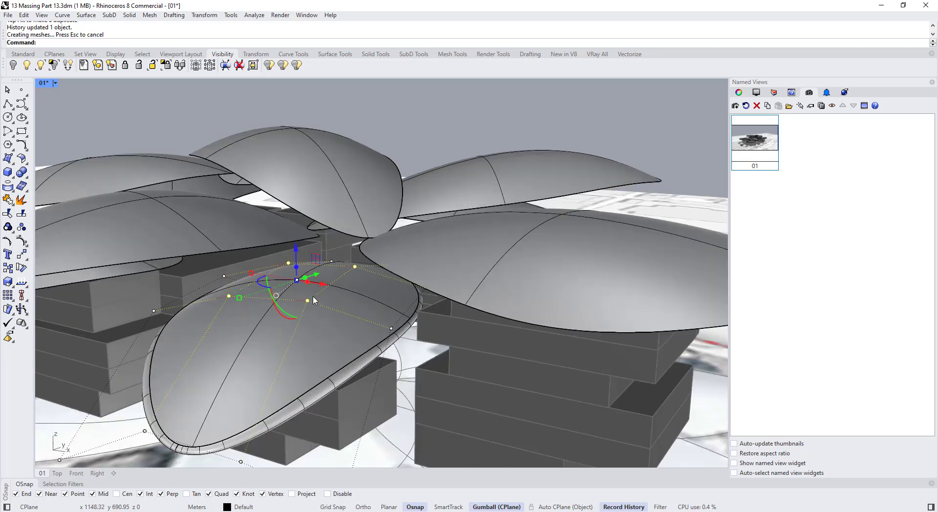
left_click_drag(309, 278, 335, 282)
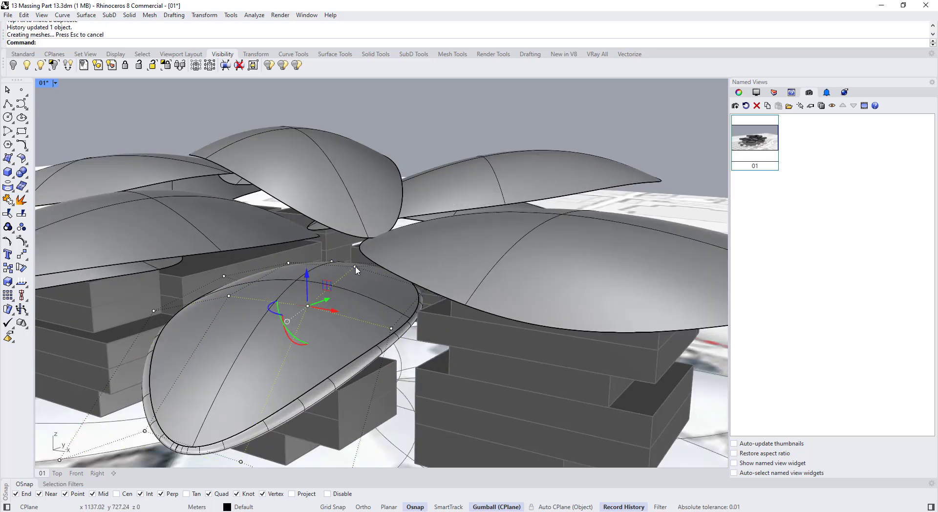
- Switch the viewport to Ghosted display and examine the upper and lower surfaces of the small front shell
left_click(55, 84)
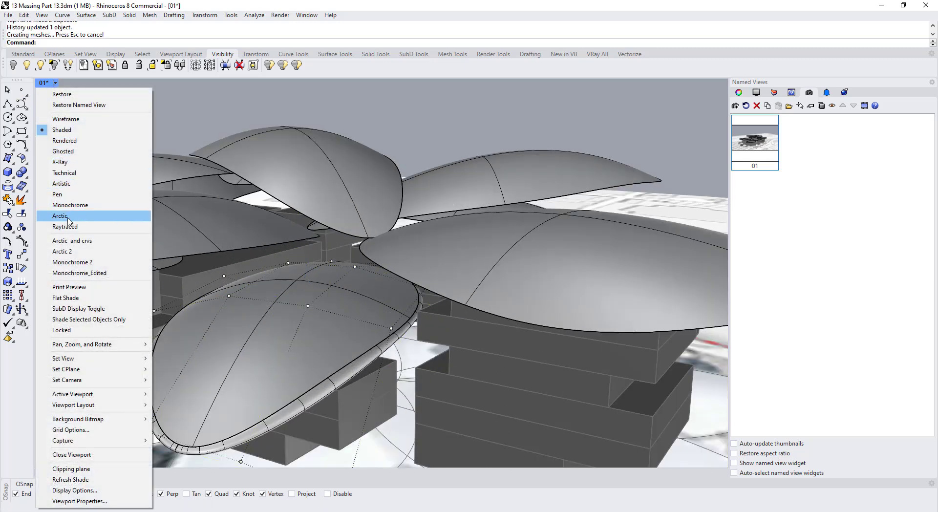
left_click(76, 152)
right_click_drag(293, 295, 271, 263)
scroll(271, 259, "up", 3)
key("Escape")
left_click(298, 241)
scroll(322, 268, "up", 3)
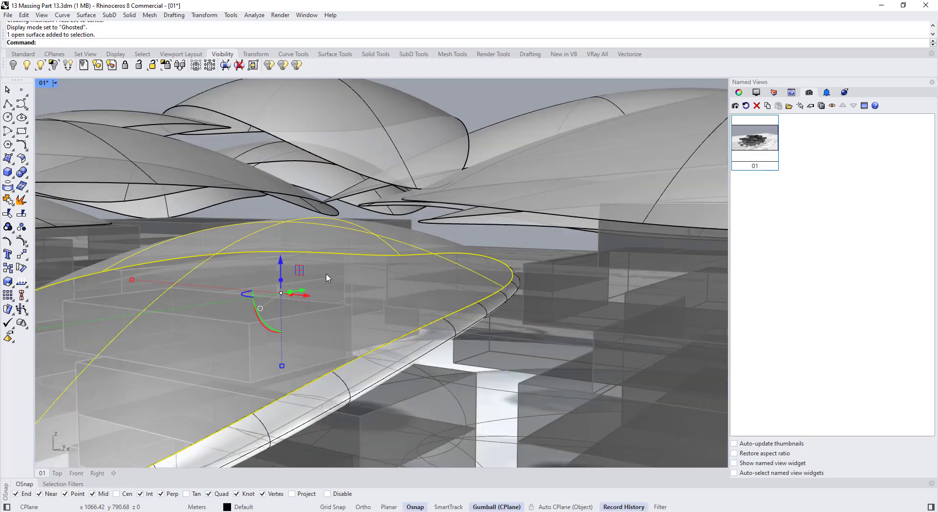
left_click(338, 266)
left_click(368, 298)
right_click_drag(368, 298, 295, 287)
scroll(291, 293, "down", 5)
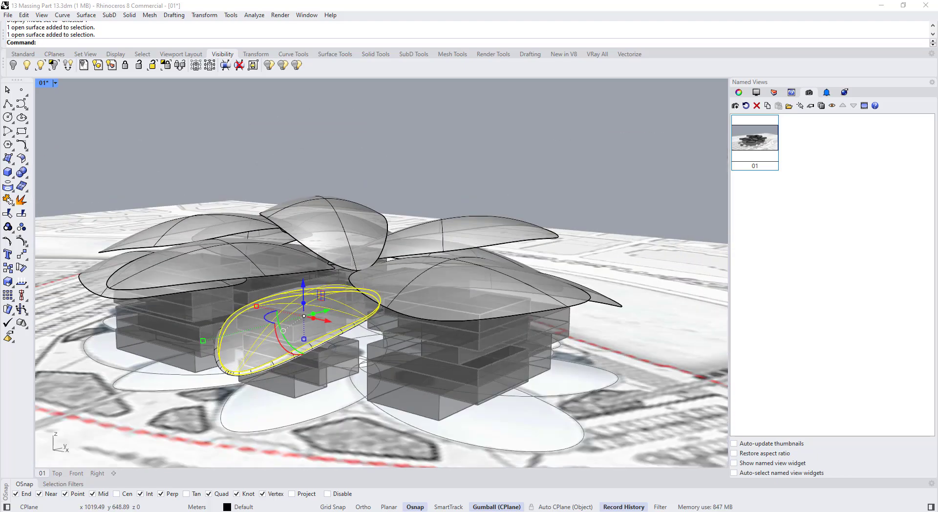
- Check the section drawing in the image viewer and return the Rhino viewport to Shaded display
key("alt+Tab")
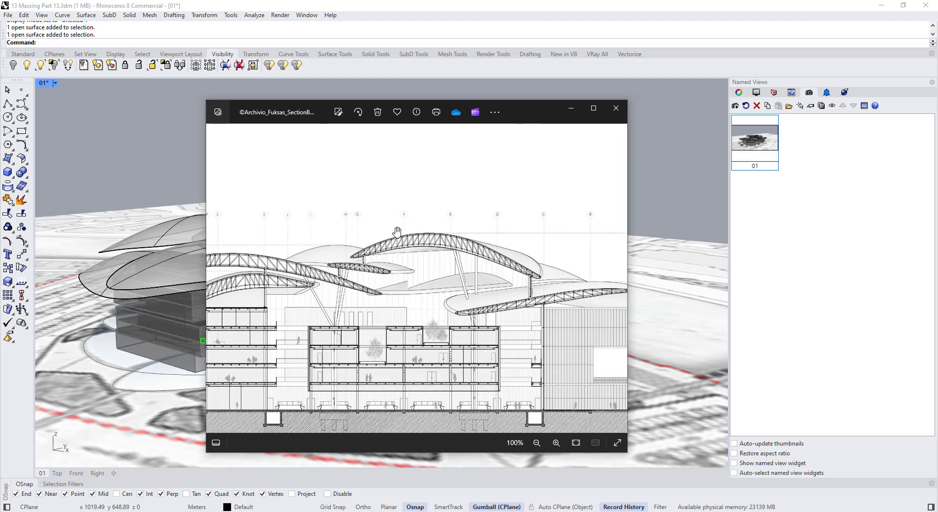
left_click(571, 112)
scroll(346, 304, "up", 4)
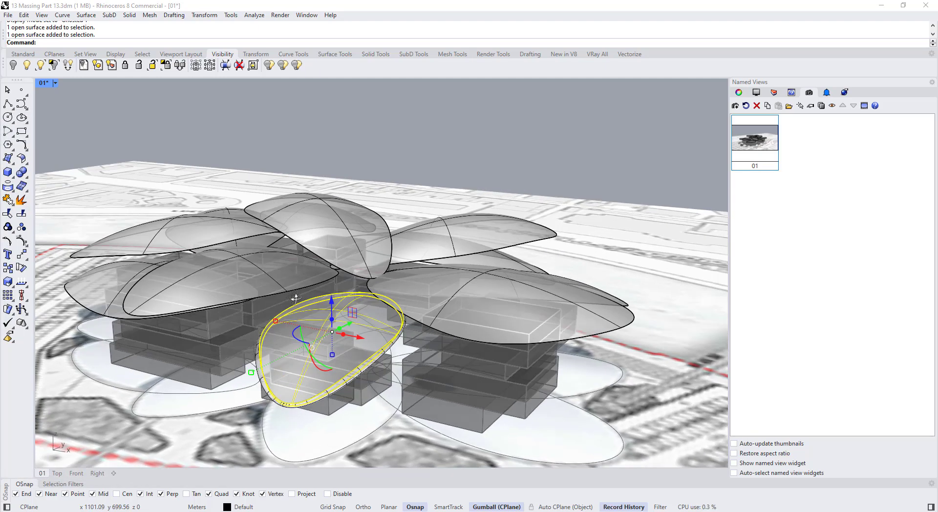
key("Escape")
left_click(55, 83)
left_click(68, 128)
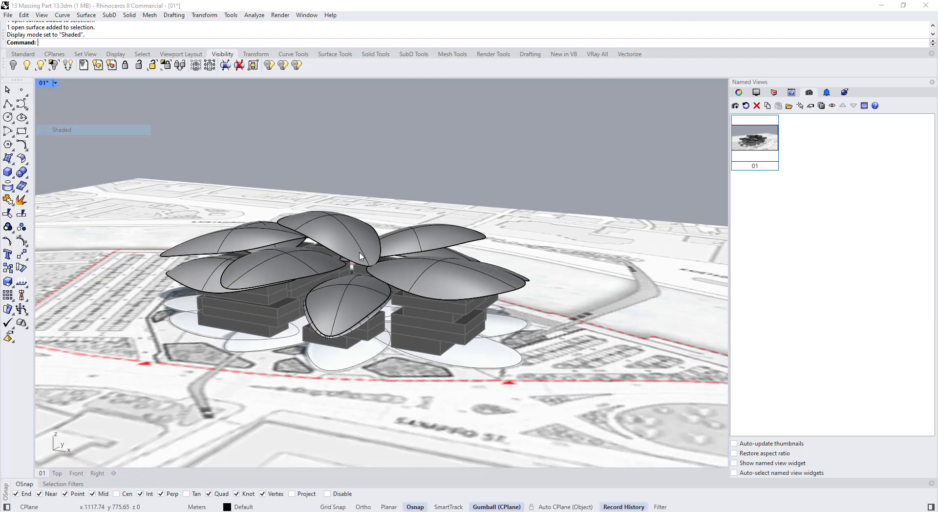
- Offset all canopy shells except the small front one downward with OffsetSrf at distance 0.8 and Loose=Yes
right_click_drag(375, 277, 327, 306)
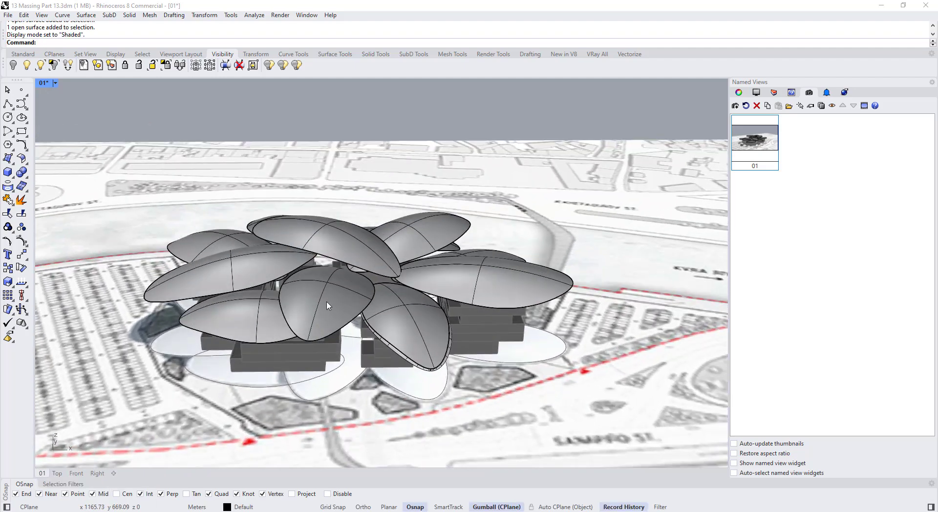
left_click(232, 321, "shift")
right_click_drag(233, 321, 254, 263)
left_click(371, 242, "shift")
left_click(313, 209, "shift")
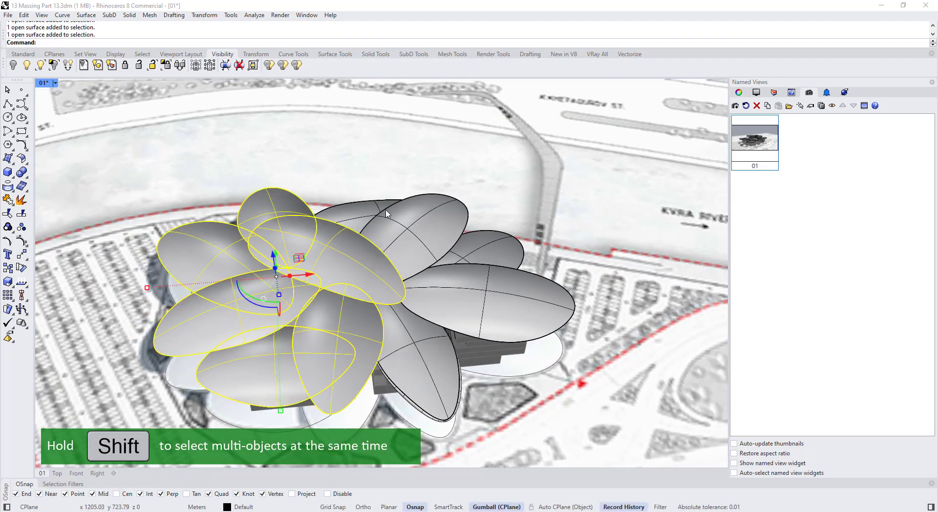
left_click(386, 213, "shift")
left_click(494, 247, "shift")
left_click(501, 299, "shift")
right_click_drag(500, 298, 424, 250)
type("Off")
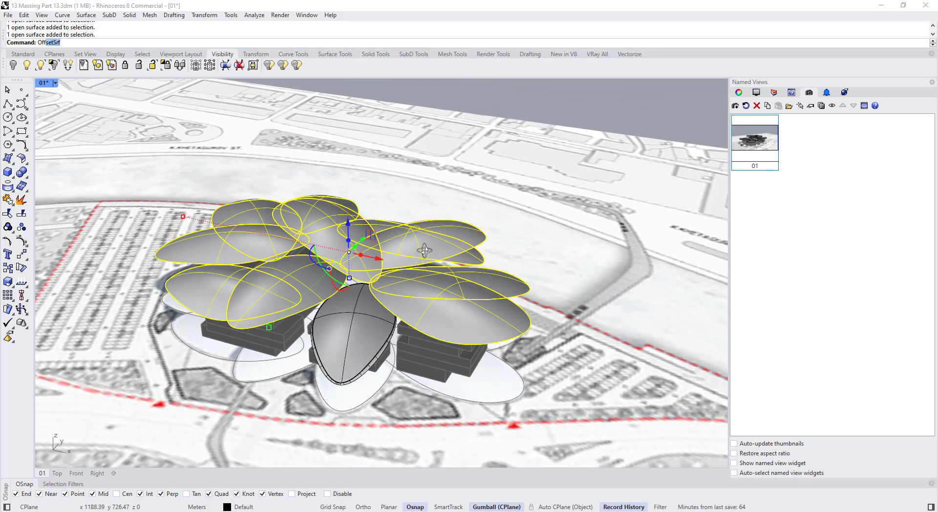
type("setSrf")
key("Return")
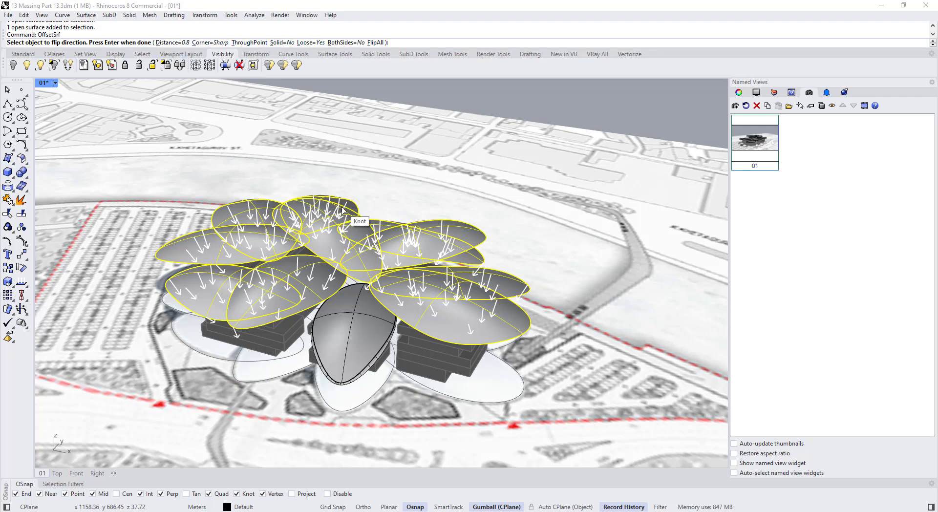
right_click_drag(342, 210, 457, 254)
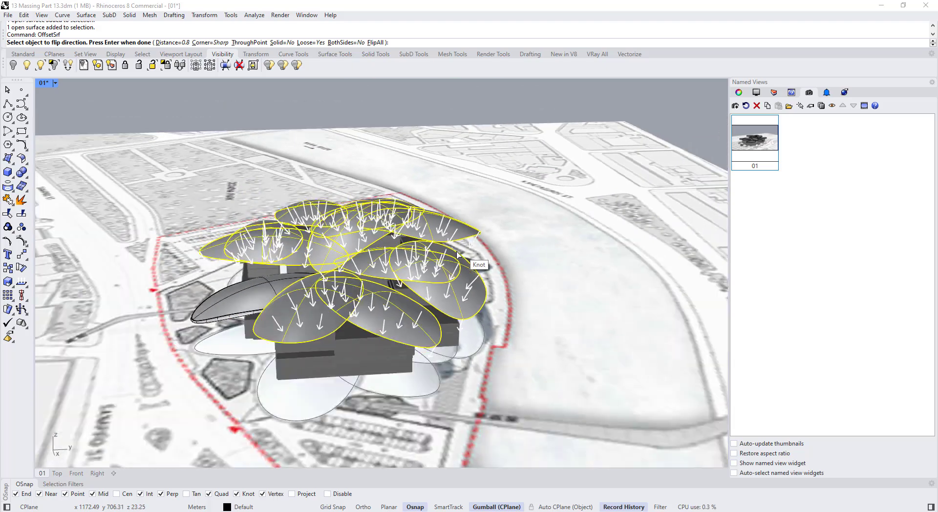
key("Return")
right_click_drag(265, 274, 303, 259)
scroll(342, 249, "up", 5)
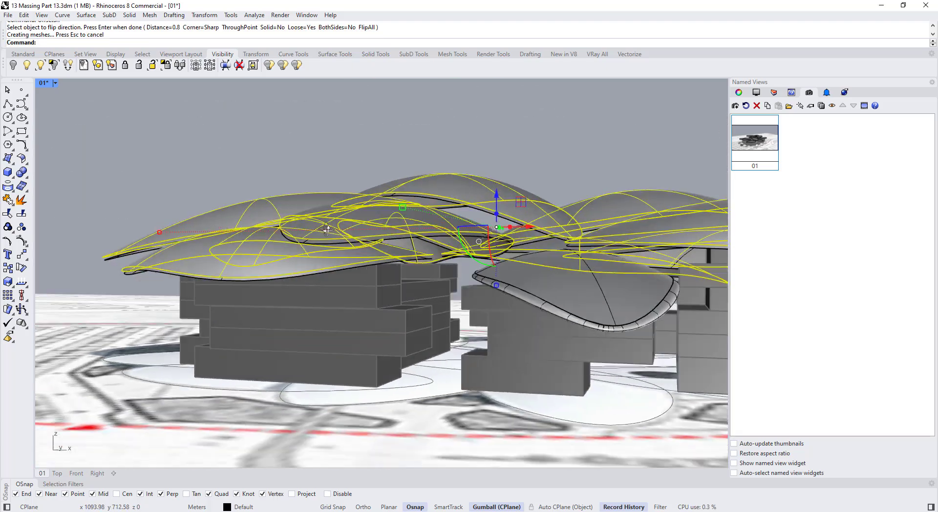
key("Escape")
- Blend the edges of the overlapping shell beside the small front shell and its offset with BlendSrf
type("Bl")
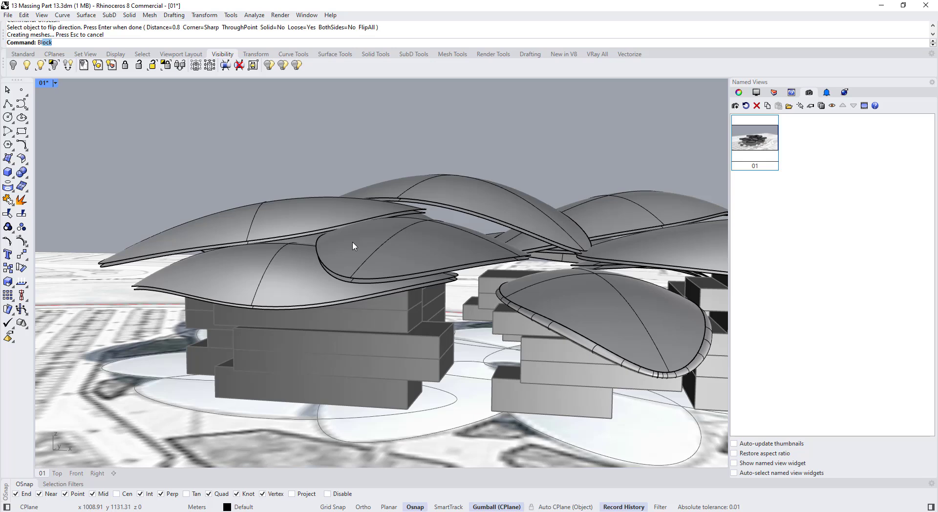
type("endCrv")
left_click(71, 67)
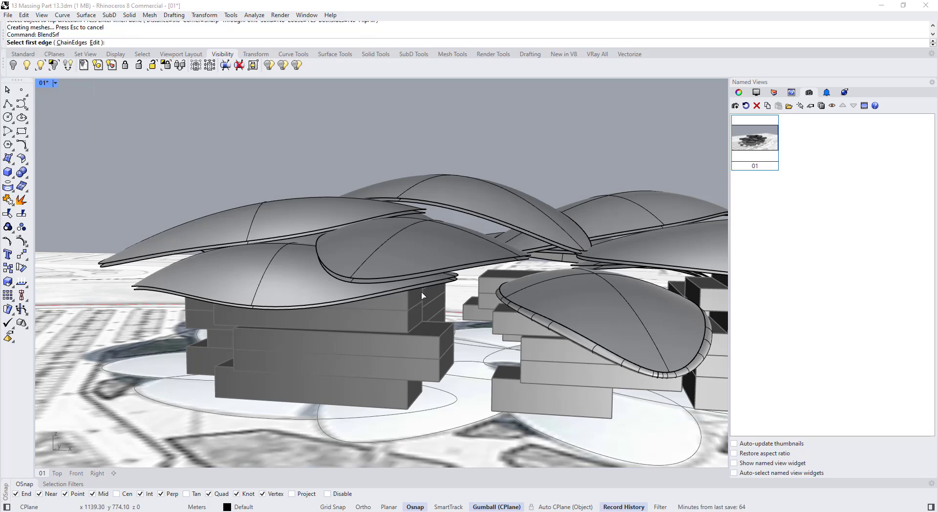
left_click(391, 276)
left_click(390, 281)
key("Return")
key("Escape")
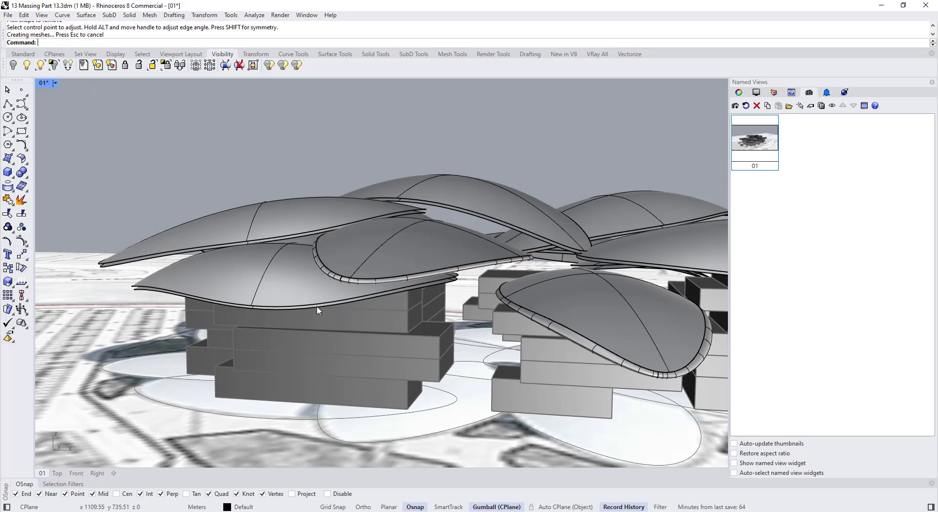
- Blend the edges of the shell beneath the overlapping one and its offset, using Curvature continuity on both sides
key("Return")
left_click(308, 307)
left_click(300, 308)
key("Return")
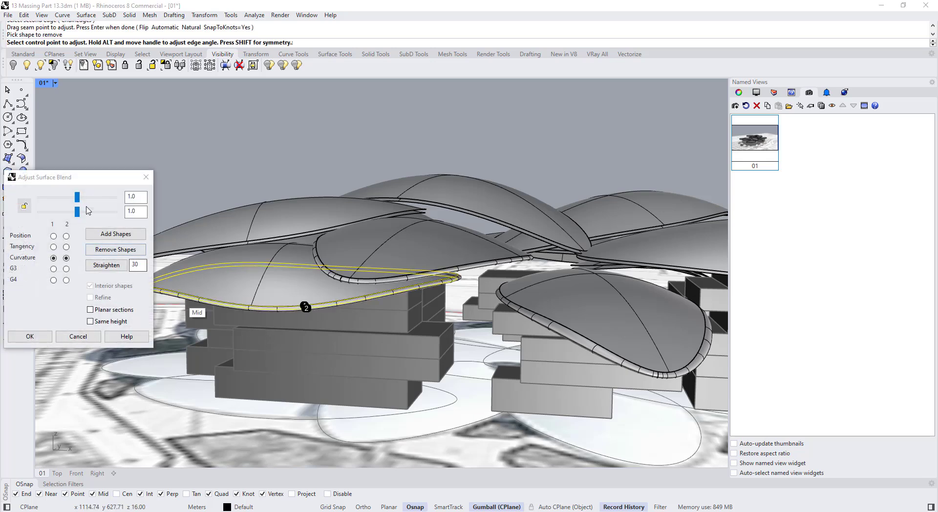
left_click_drag(74, 176, 240, 223)
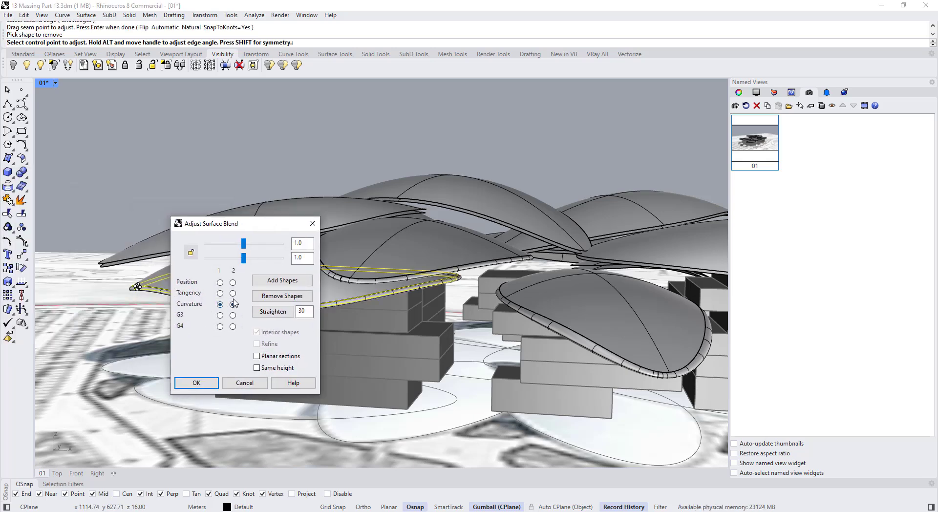
left_click(221, 294)
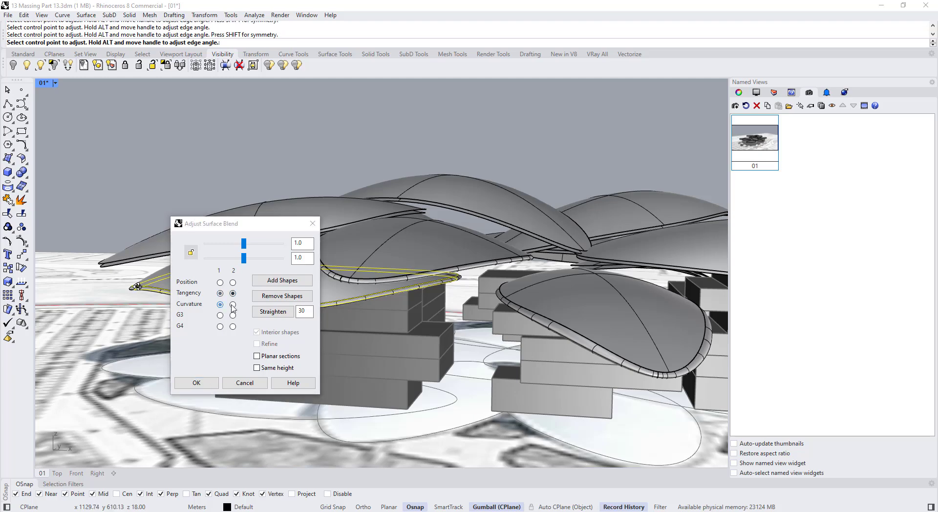
left_click(232, 304)
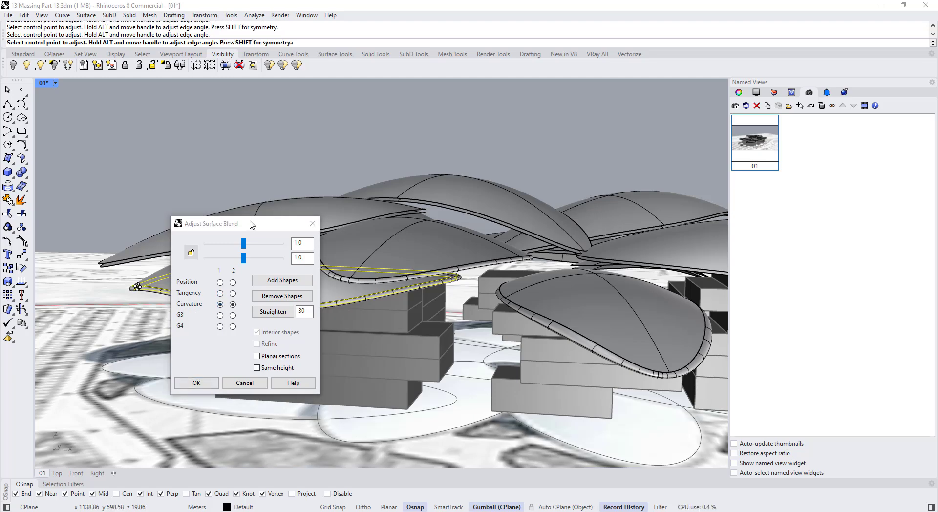
left_click_drag(250, 224, 555, 303)
scroll(360, 305, "up", 6)
scroll(360, 303, "down", 6)
right_click(361, 299)
- Blend the edges of the long shell above the lower outer shell and its offset with Curvature continuity
right_click_drag(290, 281, 318, 308)
right_click(312, 308)
left_click(130, 312)
left_click(129, 315)
right_click(103, 339)
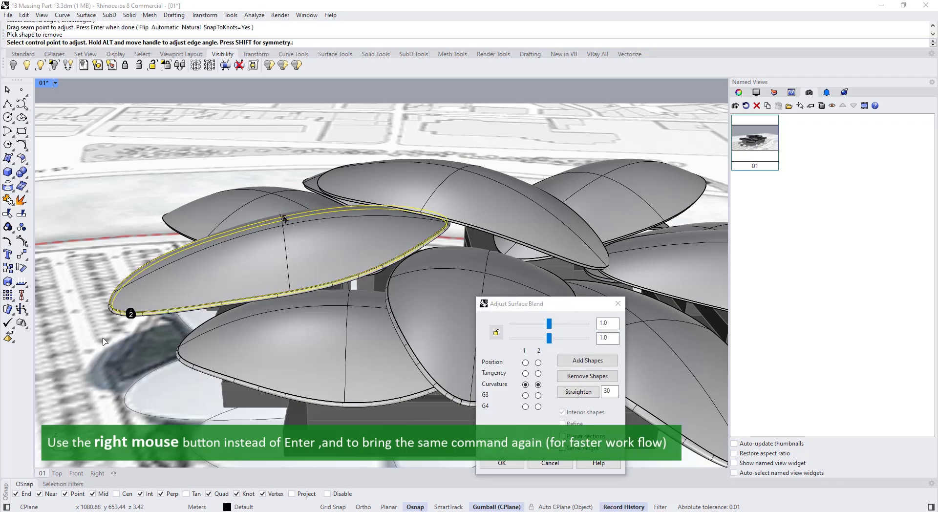
right_click(104, 340)
- Blend the edges of the next two shells around the outside of the canopy with their offsets using BlendSrf
right_click(181, 337)
right_click_drag(129, 320, 248, 295)
left_click(176, 336)
left_click(177, 340)
right_click(128, 375)
right_click(120, 383)
scroll(215, 352, "up", 5)
right_click(196, 337)
left_click(195, 336)
left_click(196, 341)
right_click(197, 365)
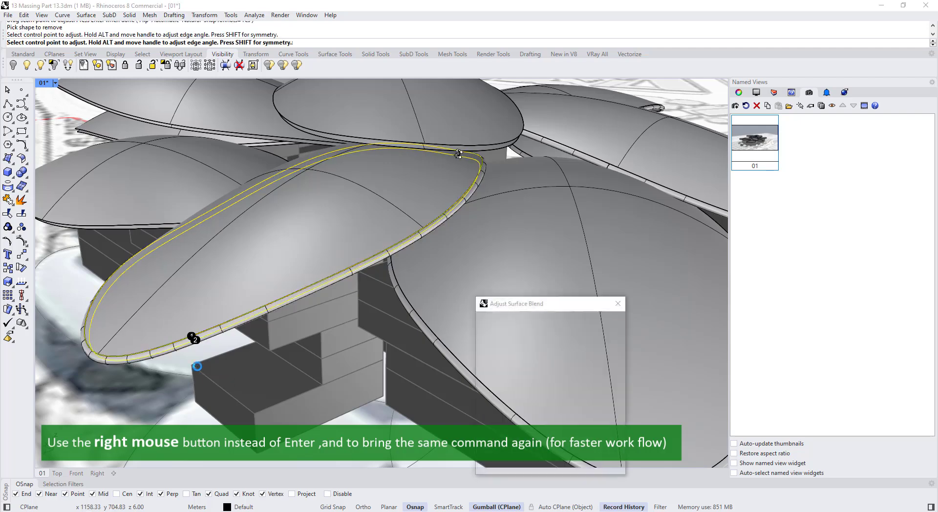
right_click(197, 365)
- Blend the open edges of the next outer shell and the raised upper shell with their offsets using BlendSrf
scroll(201, 361, "down", 5)
right_click_drag(201, 342, 266, 288)
scroll(259, 284, "up", 2)
right_click(239, 284)
left_click(237, 282)
left_click(237, 286)
right_click(239, 290)
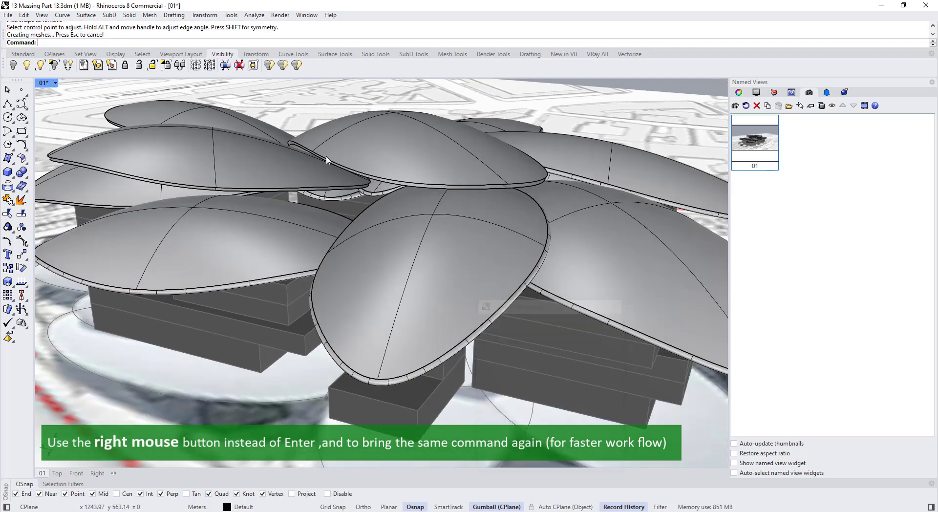
scroll(327, 167, "up", 8)
right_click(304, 216)
left_click(310, 203)
left_click(308, 212)
right_click(273, 275)
right_click(272, 276)
- Blend the edges of the shell adjoining the raised upper shell and its offset with BlendSrf
scroll(293, 259, "down", 5)
right_click_drag(318, 247, 414, 203)
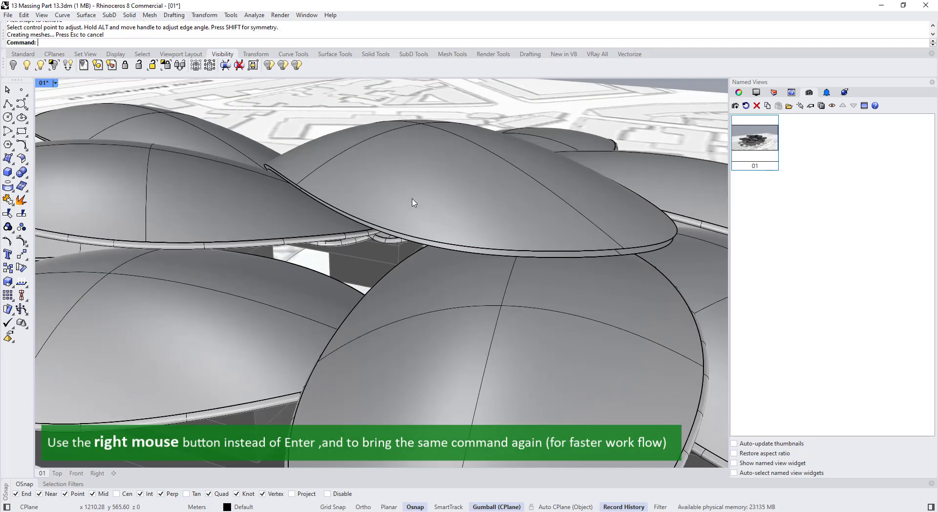
scroll(400, 233, "up", 2)
right_click(401, 233)
left_click(401, 236)
left_click(400, 241)
right_click(397, 258)
right_click(396, 260)
scroll(463, 240, "down", 7)
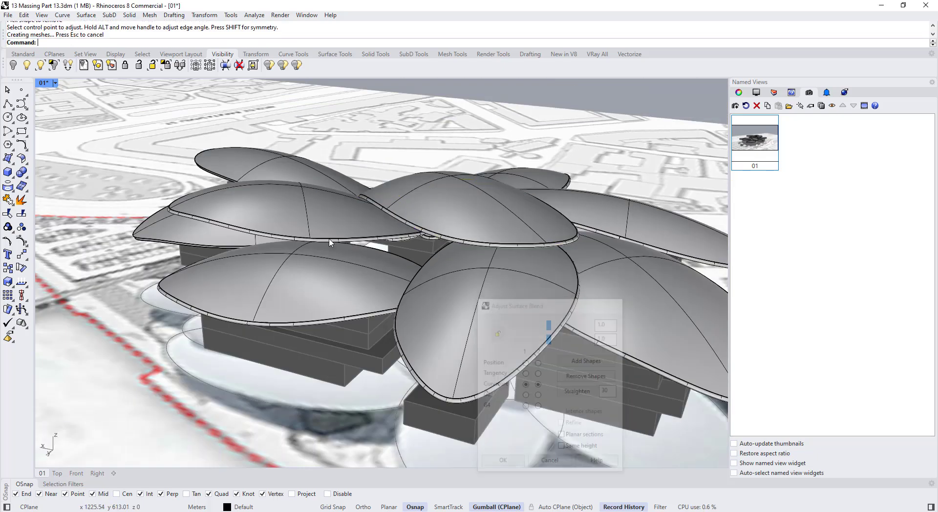
- Blend the edges of the outer shell partly covered by its higher neighbour and its offset with BlendSrf
right_click_drag(330, 239, 420, 294)
scroll(401, 294, "up", 8)
right_click(224, 299)
left_click(238, 327)
left_click(239, 332)
right_click(240, 335)
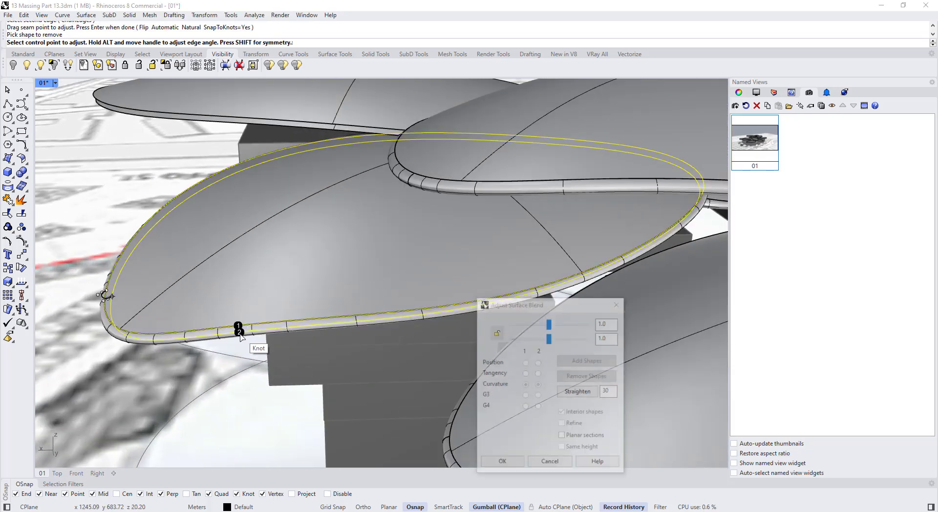
right_click(240, 335)
- Blend the edges of the remaining open outer shell and its offset with BlendSrf
scroll(234, 322, "down", 7)
scroll(419, 282, "up", 6)
right_click(390, 265)
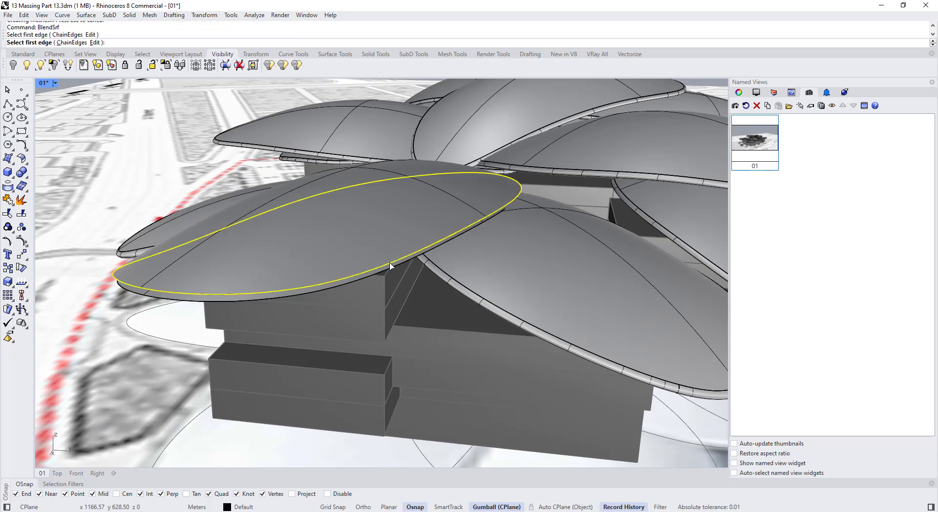
left_click(390, 269)
right_click(391, 280)
right_click(389, 284)
- Select the upper surface of the highest canopy shell and move it vertically upward in two small increments
scroll(346, 314, "down", 3)
right_click_drag(345, 314, 481, 304)
scroll(318, 293, "down", 4)
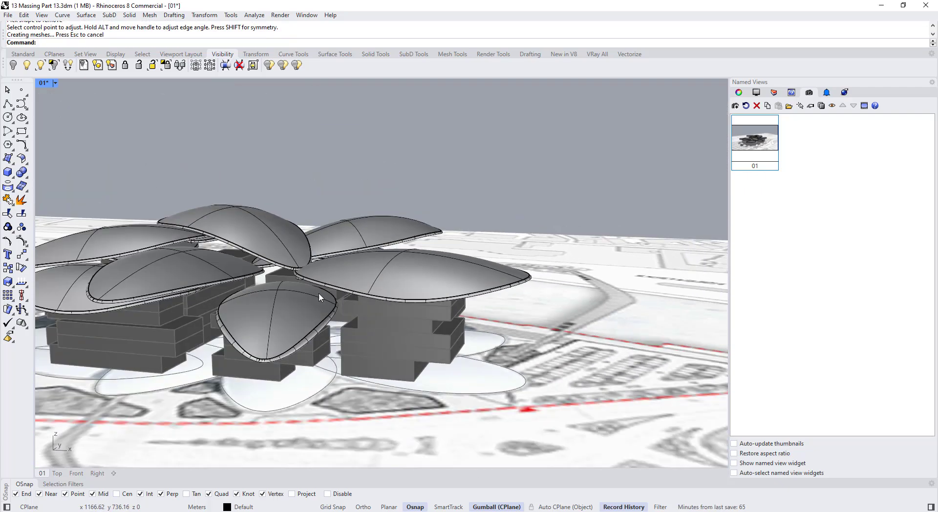
right_click_drag(319, 293, 346, 281)
scroll(348, 315, "down", 2)
scroll(241, 259, "up", 6)
right_click_drag(242, 241, 251, 220)
left_click(283, 280)
scroll(270, 299, "up", 5)
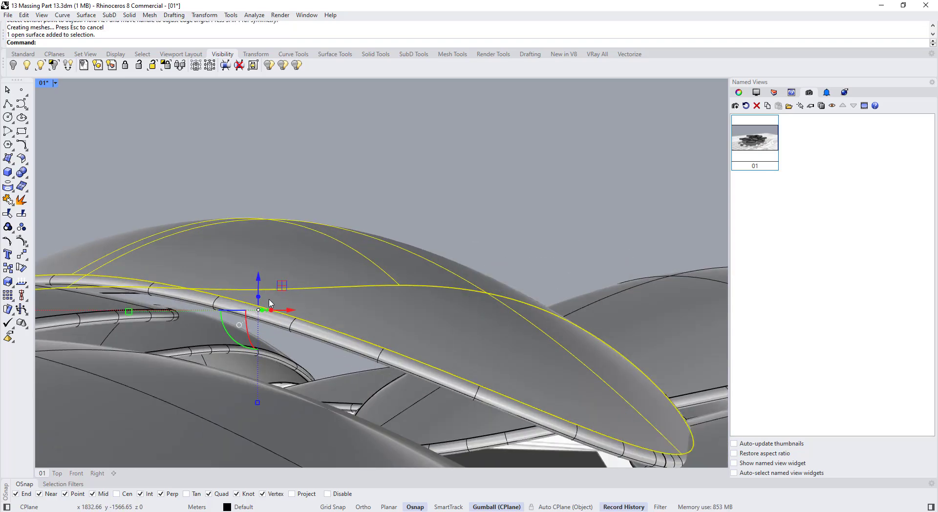
left_click_drag(257, 278, 257, 265)
scroll(367, 250, "down", 5)
right_click_drag(363, 255, 341, 281)
mouse_move(461, 338)
right_mouse_down()
mouse_move(480, 340)
mouse_move(471, 322)
mouse_move(455, 325)
right_mouse_up()
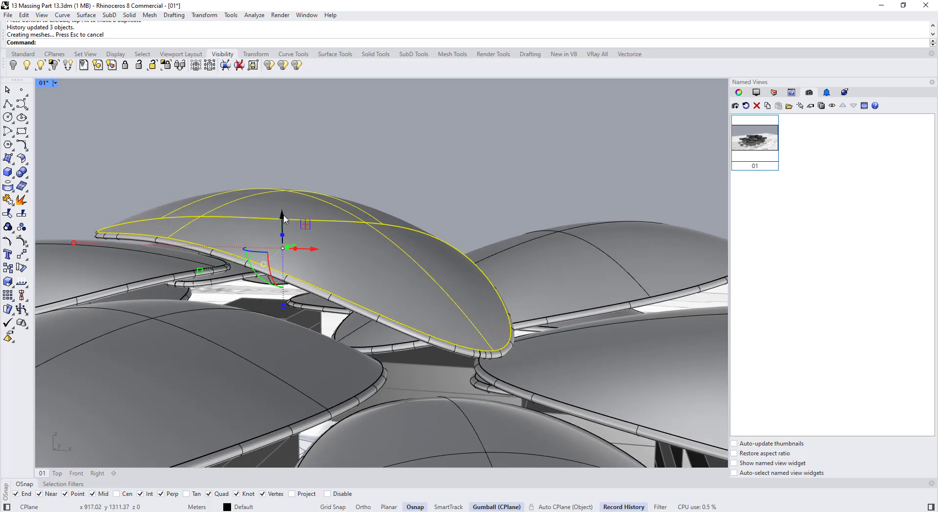
left_click_drag(283, 216, 283, 209)
- Inspect the canopy shells from several sides and from below around the highest shell, leaving nothing selected
scroll(479, 284, "down", 5)
right_click_drag(473, 254, 298, 244)
mouse_move(443, 306)
right_mouse_down()
mouse_move(388, 283)
mouse_move(337, 298)
mouse_move(335, 286)
mouse_move(353, 275)
mouse_move(443, 314)
right_mouse_up()
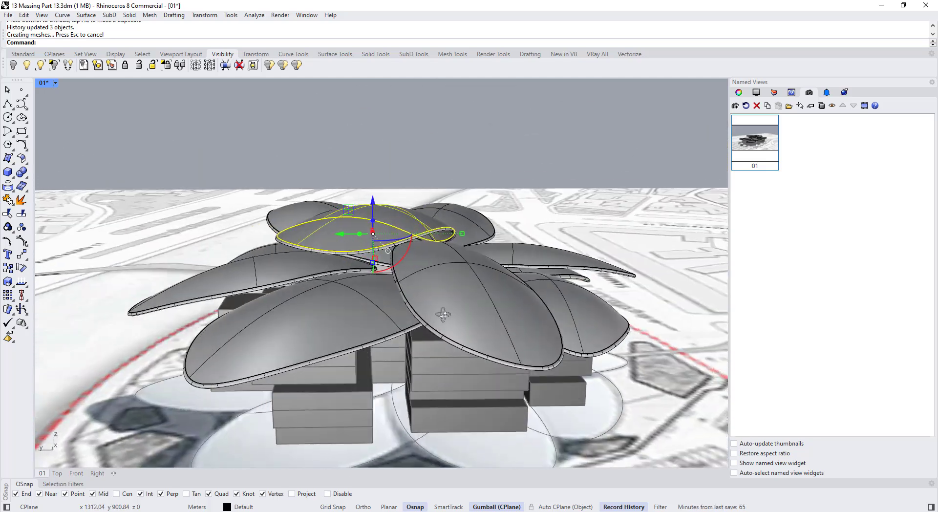
left_click(443, 314)
scroll(443, 312, "up", 5)
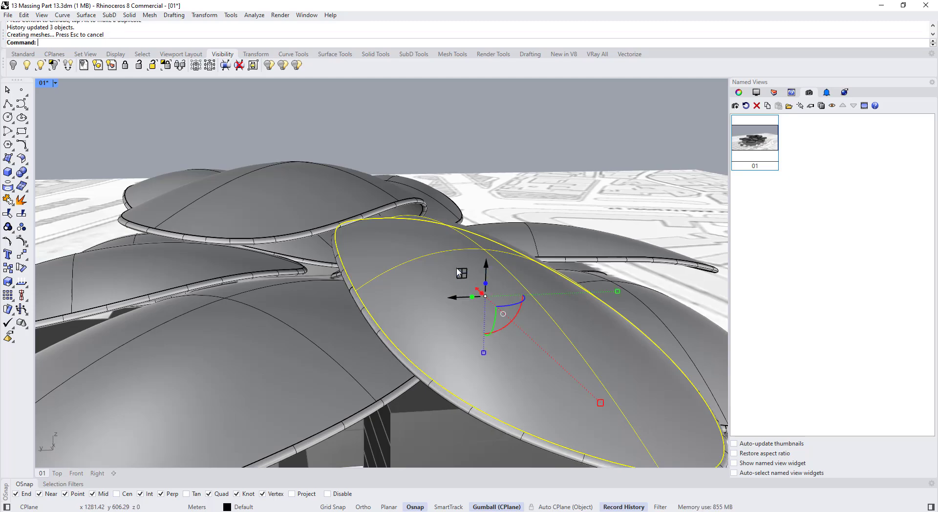
scroll(461, 273, "down", 5)
right_click_drag(464, 265, 273, 361)
scroll(231, 319, "up", 3)
key("Escape")
scroll(362, 293, "down", 6)
right_click_drag(362, 293, 284, 299)
- Turn on the control points of the shell beside the highest one and lower three of its upper points together
scroll(462, 264, "up", 4)
left_click(299, 281)
key("F10")
right_click_drag(294, 262, 189, 220)
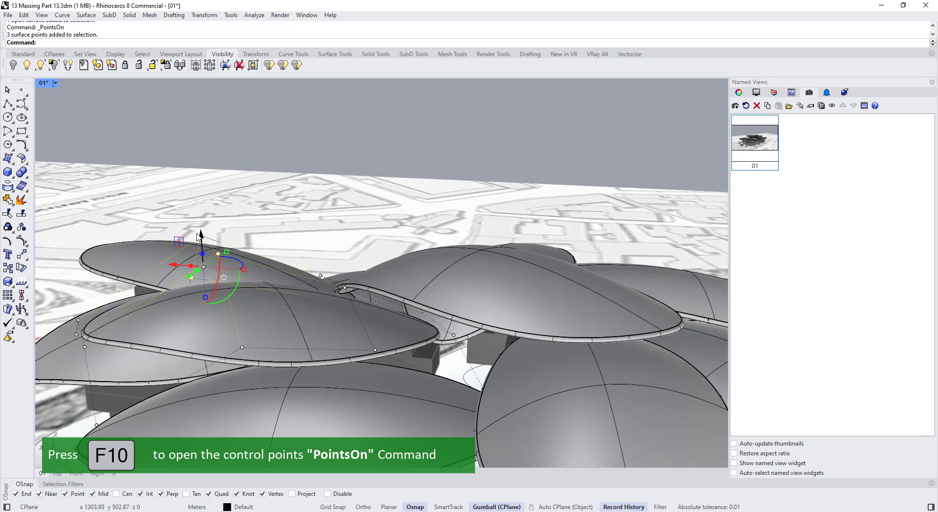
scroll(217, 244, "up", 3)
left_click_drag(220, 235, 220, 259)
key("Return")
- Set the viewport to Ghosted display and lower two individual crown control points of the same shell slightly
left_click(55, 83)
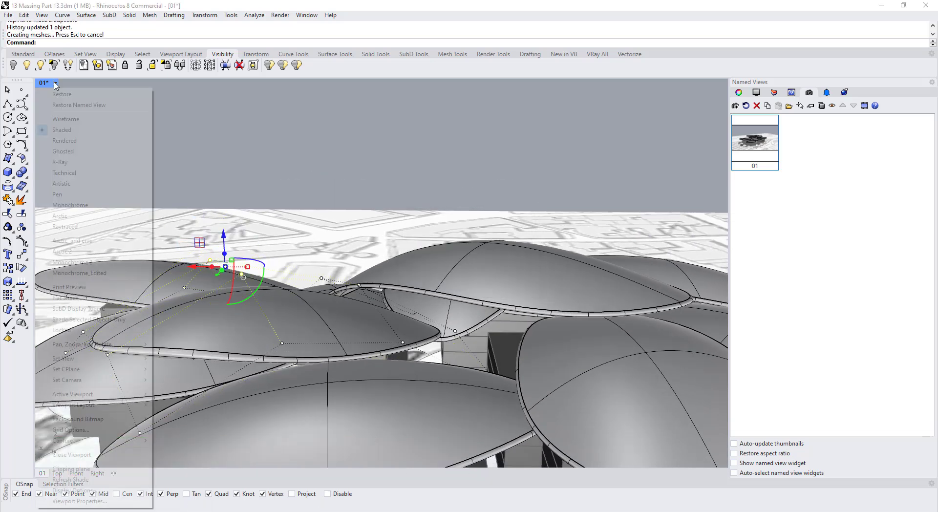
left_click(61, 152)
mouse_move(157, 266)
right_mouse_down()
mouse_move(165, 271)
mouse_move(164, 254)
right_mouse_up()
scroll(244, 264, "up", 2)
left_click(247, 265)
left_click_drag(247, 265, 247, 274)
left_click(202, 252)
left_click_drag(201, 221, 201, 238)
- Lower the two crown control points nearest the adjoining large shell slightly, one after the other
mouse_move(316, 301)
right_mouse_down()
mouse_move(359, 316)
mouse_move(331, 324)
mouse_move(308, 314)
right_mouse_up()
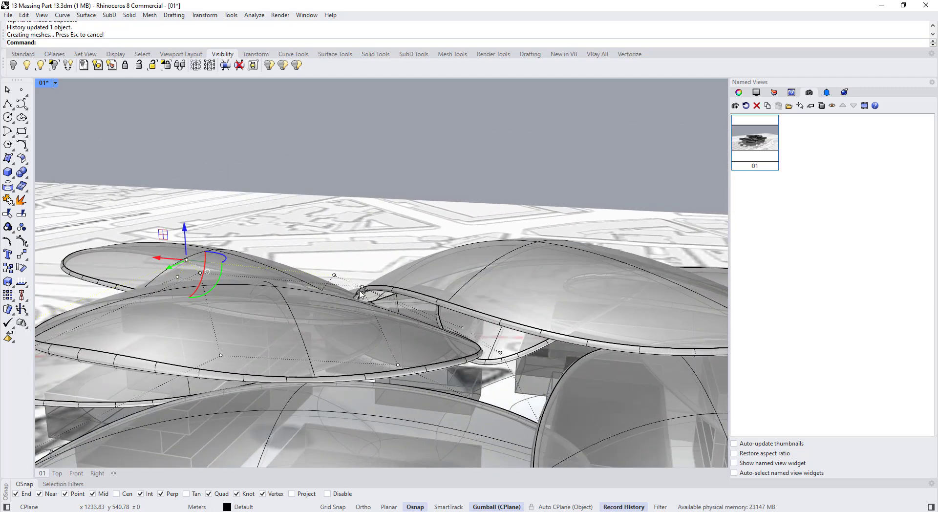
left_click(361, 294)
right_click_drag(484, 338, 511, 361)
left_click_drag(375, 275, 375, 289)
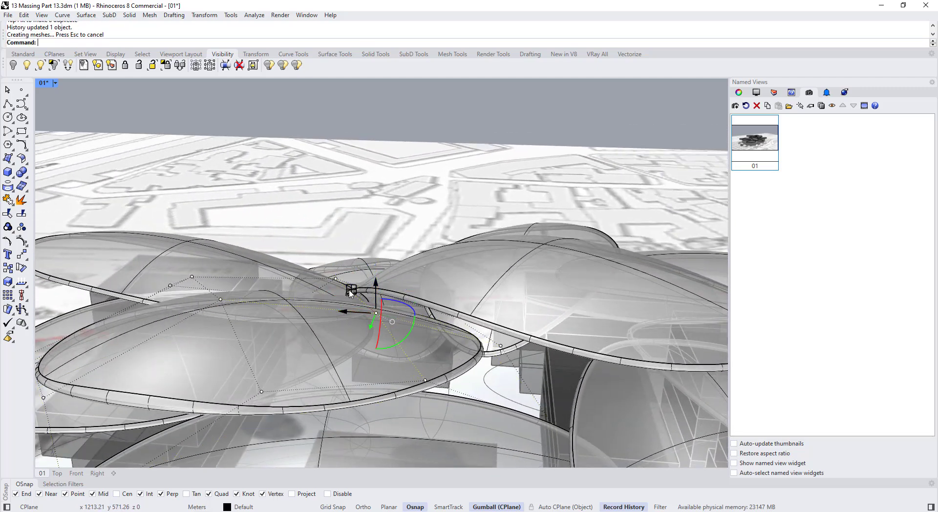
right_click_drag(351, 290, 357, 307)
left_click(338, 283)
left_click_drag(337, 255, 337, 268)
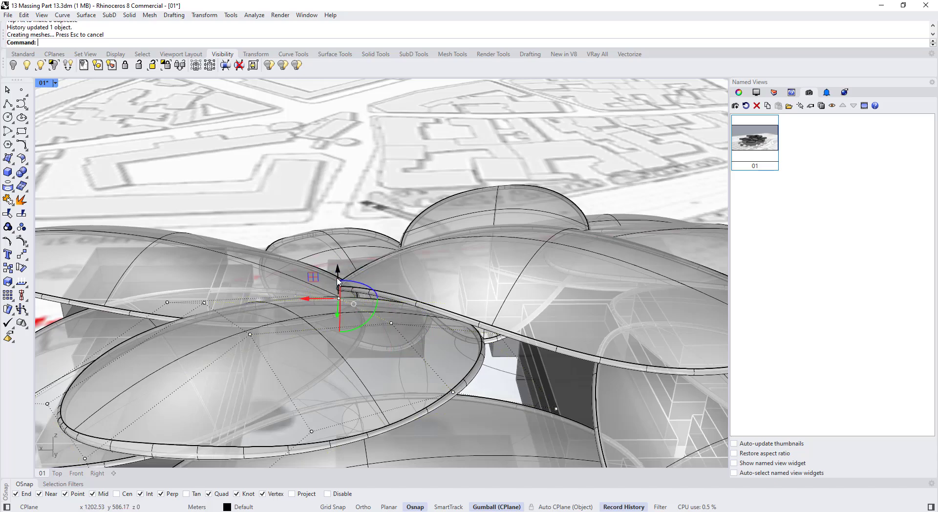
- Lower the shell's far crown control point with two more small vertical moves
right_click_drag(324, 336, 283, 288)
left_click(208, 278)
left_click_drag(208, 259, 209, 268)
right_click_drag(221, 293, 249, 292)
left_click(208, 280)
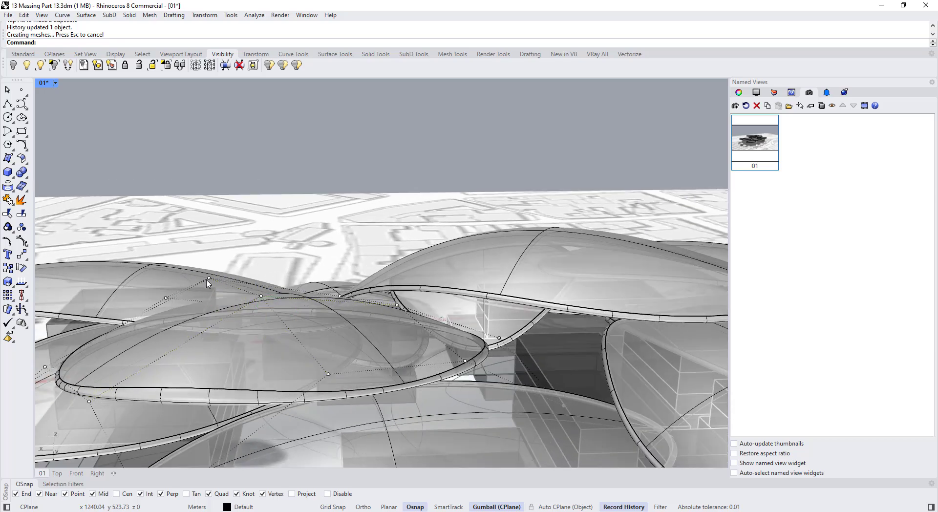
left_click_drag(210, 259, 211, 267)
- Try lowering the four upper control points of the adjacent flat outer shell's inner surface, and undo the move
scroll(276, 257, "down", 5)
right_click_drag(275, 257, 369, 261)
scroll(314, 290, "up", 5)
scroll(273, 274, "up", 3)
right_click_drag(261, 274, 255, 242)
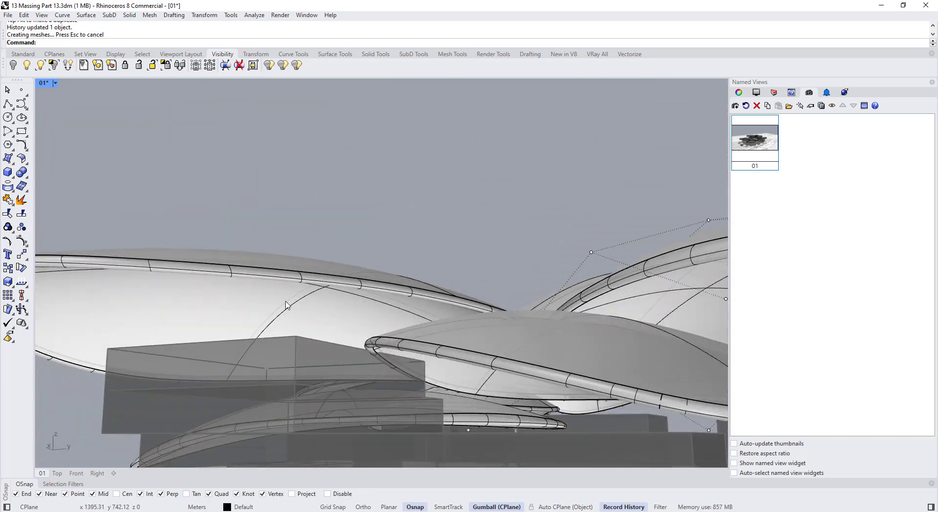
left_click(286, 306)
right_click_drag(287, 302, 284, 341)
key("F10")
scroll(327, 268, "down", 4)
right_click_drag(327, 268, 255, 233)
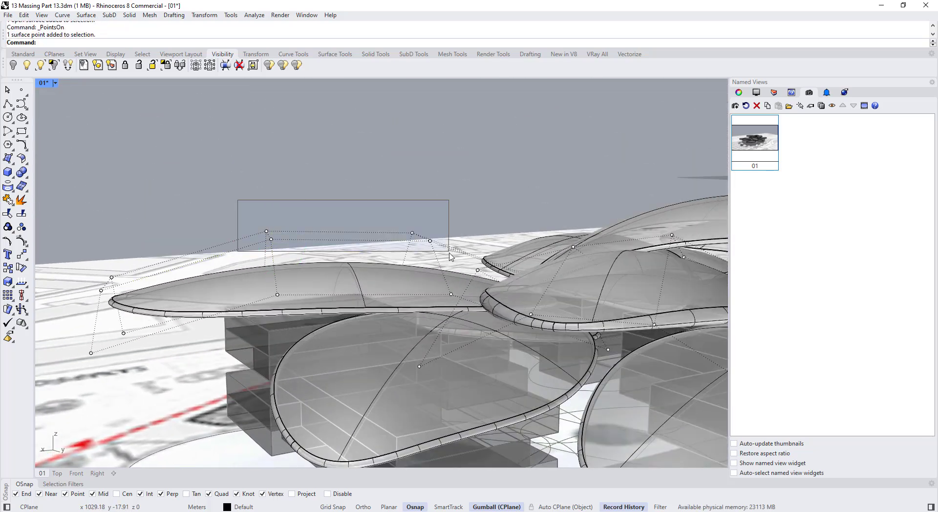
left_click_drag(450, 254, 450, 254)
right_click_drag(449, 254, 328, 220)
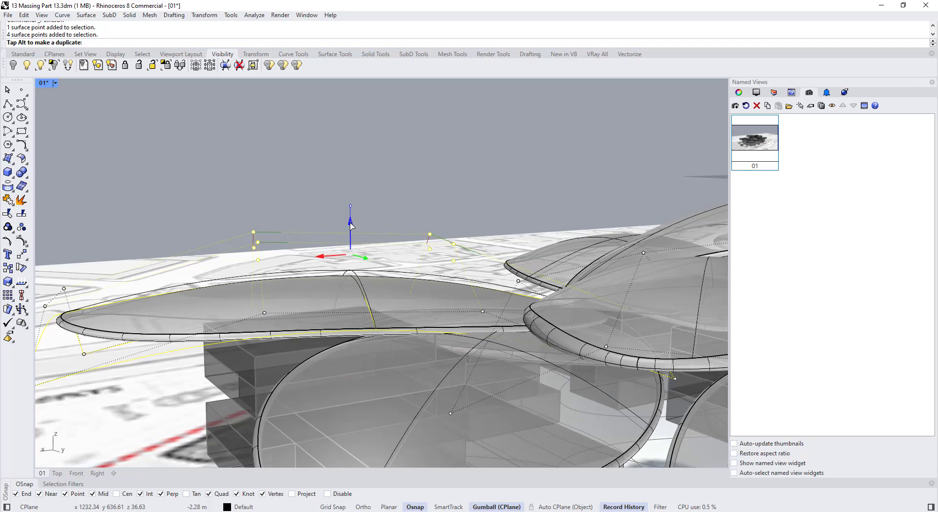
left_click_drag(351, 224, 349, 221)
mouse_move(342, 235)
right_mouse_down()
mouse_move(385, 278)
mouse_move(339, 235)
right_mouse_up()
key("ctrl+z")
- Lower the upper control points of the flat outer shell's underside surface again and accept the history break
scroll(386, 278, "down", 3)
scroll(339, 234, "up", 4)
left_click(251, 334)
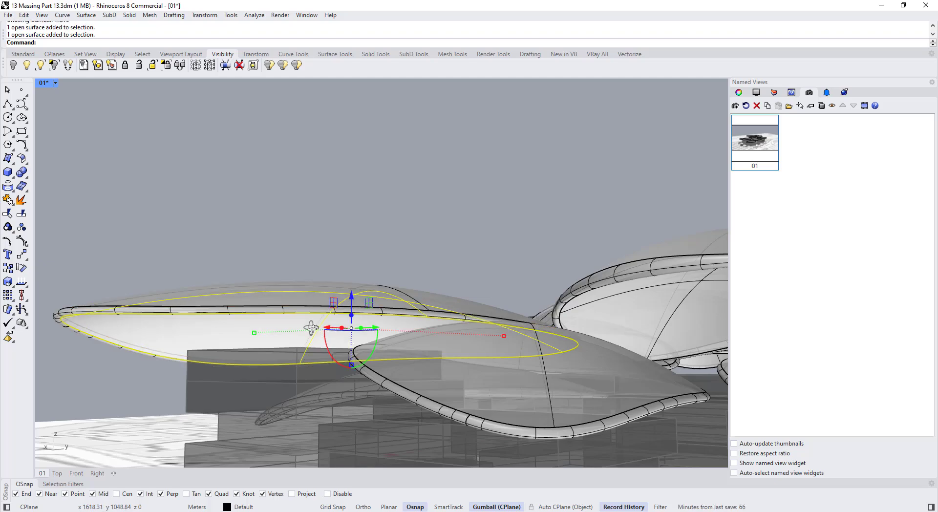
right_click_drag(357, 313, 239, 198)
key("F10")
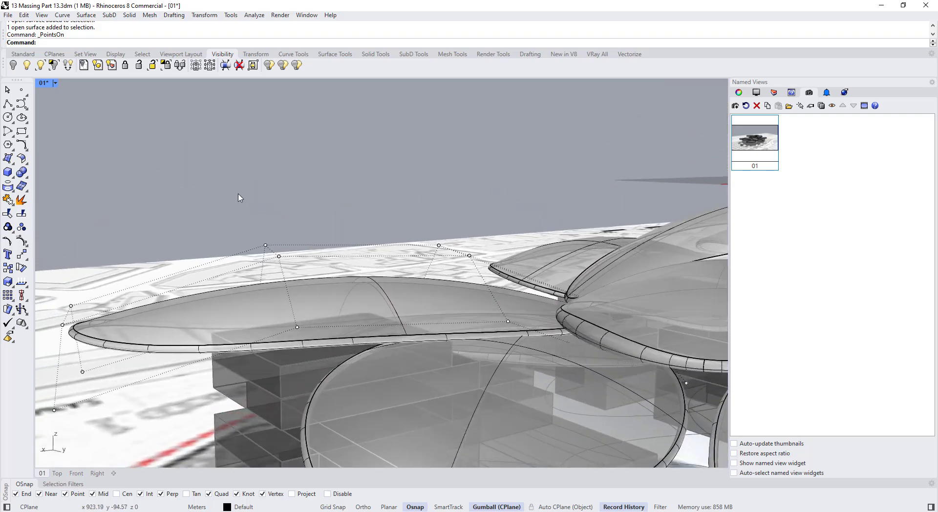
left_click_drag(483, 275, 485, 276)
left_click_drag(364, 217, 364, 239)
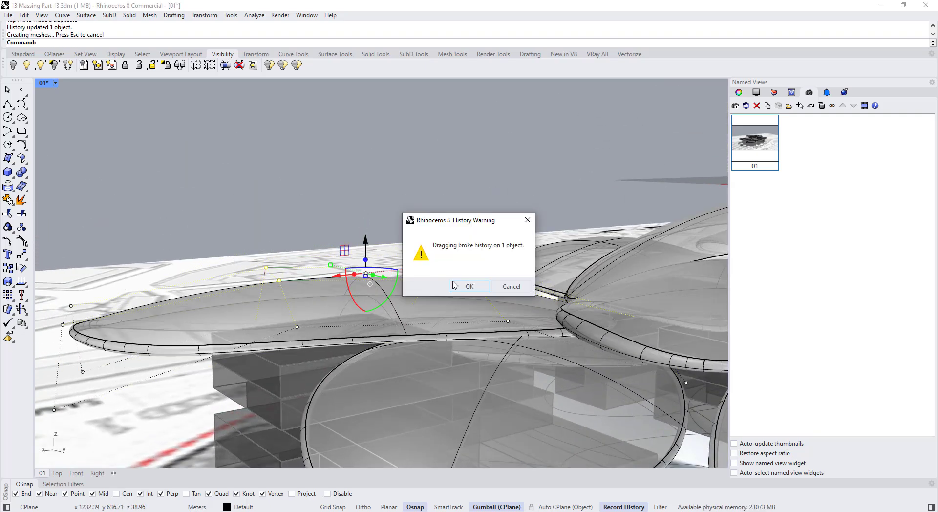
left_click(454, 286)
right_click_drag(337, 293, 367, 351)
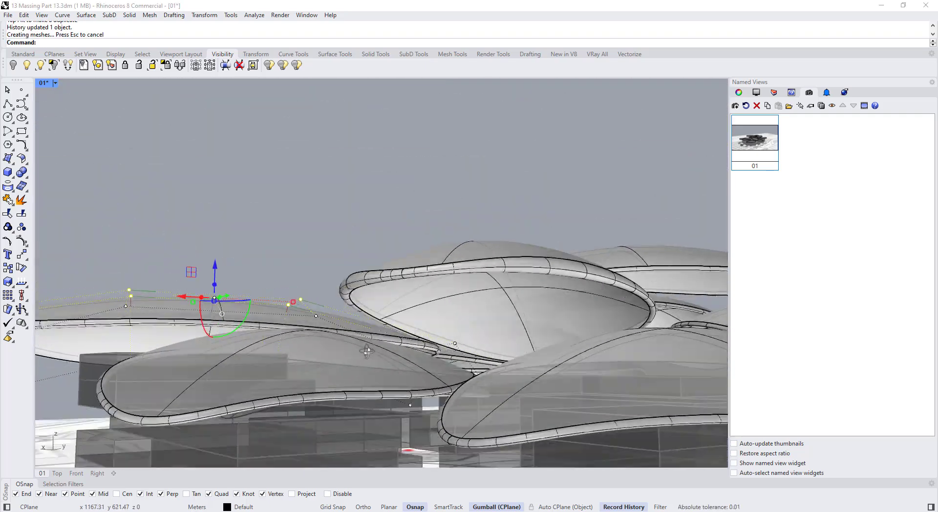
- Show the control points of the neighbouring shell's inner surface and lower a group of its crown points
scroll(352, 344, "up", 5)
left_click(276, 341)
key("Escape")
right_click_drag(276, 341, 274, 298)
left_click(299, 341)
key("F10")
left_click_drag(190, 245, 325, 296)
left_click_drag(262, 246, 263, 278)
- Add two more crown points of this inner surface to the selection, lower the group slightly, and turn the points off
scroll(332, 300, "up", 3)
right_click_drag(274, 280, 288, 342)
left_click(279, 250, "shift")
left_click(406, 264, "shift")
right_click_drag(391, 312, 356, 274)
left_click_drag(332, 292, 341, 305)
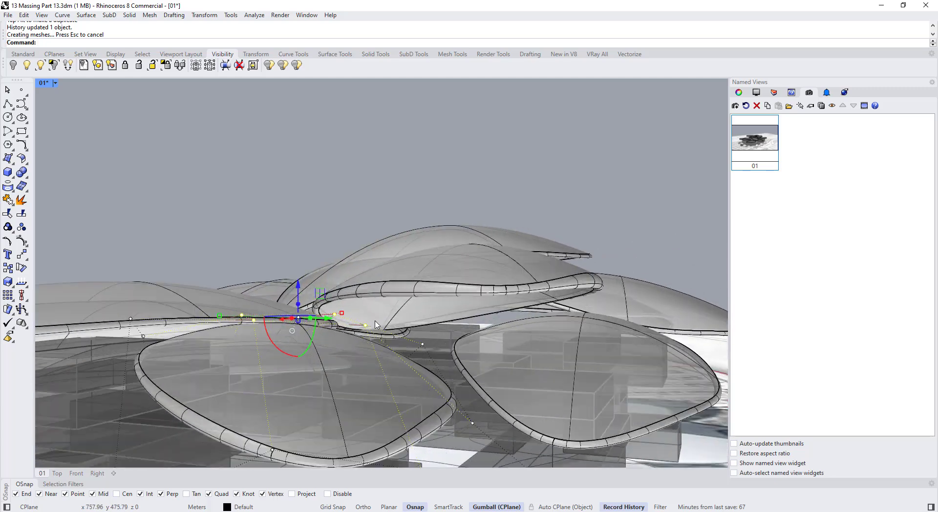
right_click_drag(218, 340, 264, 362)
key("Escape")
key("Escape")
- Show the control points of the wide front shell's inner surface and lower its four crown points about 3 m
right_click_drag(557, 386, 353, 289, "shift")
left_click(381, 321)
key("F10")
left_click_drag(478, 296, 478, 297)
right_click_drag(478, 296, 367, 246)
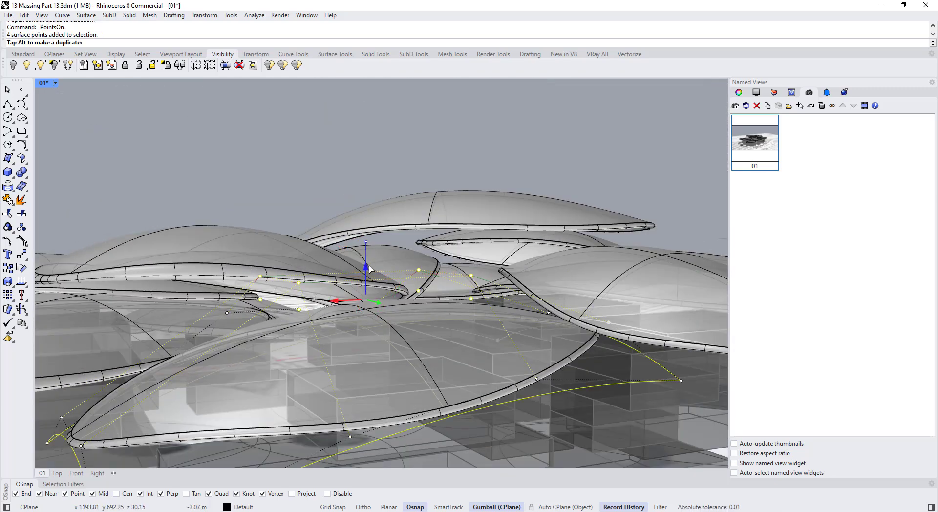
left_click_drag(370, 270, 369, 270)
- Lower only the four crown control points of the rounded front shell's inner surface in two vertical moves, excluding the neighbouring point
right_click_drag(363, 287, 275, 282)
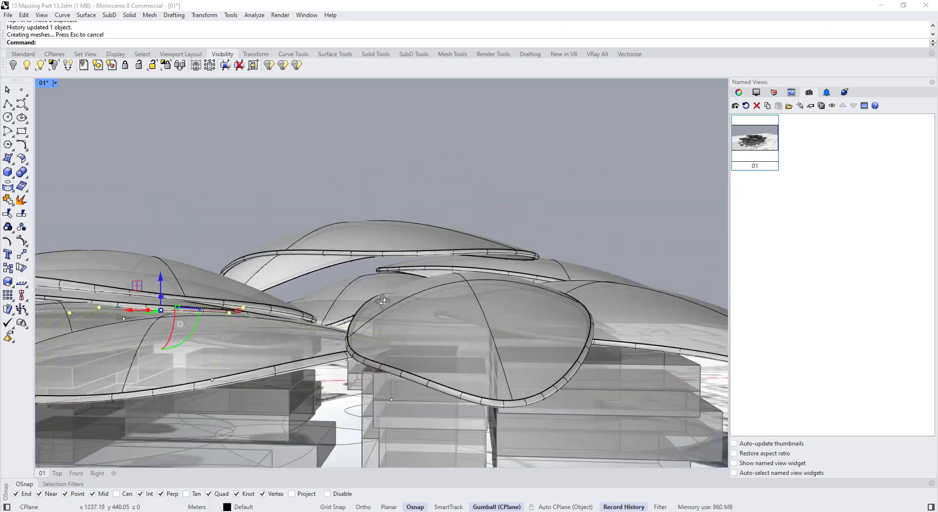
left_click(477, 311)
right_click_drag(478, 312, 371, 273)
key("F10")
left_click_drag(341, 182, 537, 288)
right_click_drag(537, 288, 469, 293)
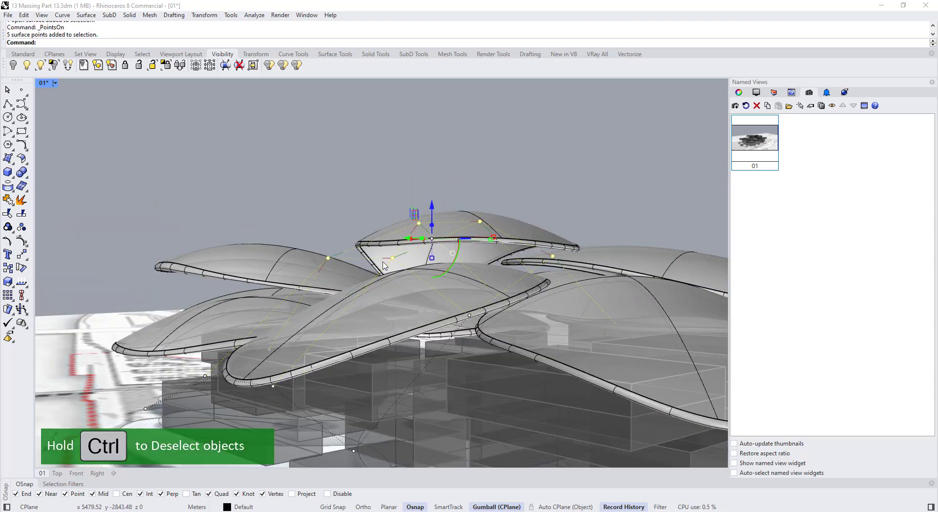
left_click(552, 256, "ctrl")
left_click_drag(406, 209, 409, 228)
key("Return")
right_click_drag(409, 229, 361, 249)
left_click_drag(353, 233, 352, 242)
key("Escape")
- Show the control points of the shell partly covered by the rounded front shell and lower its four crown points
right_click_drag(361, 264, 478, 278)
left_click(508, 274)
key("F10")
right_click_drag(521, 316, 468, 293)
left_click_drag(441, 174, 632, 242)
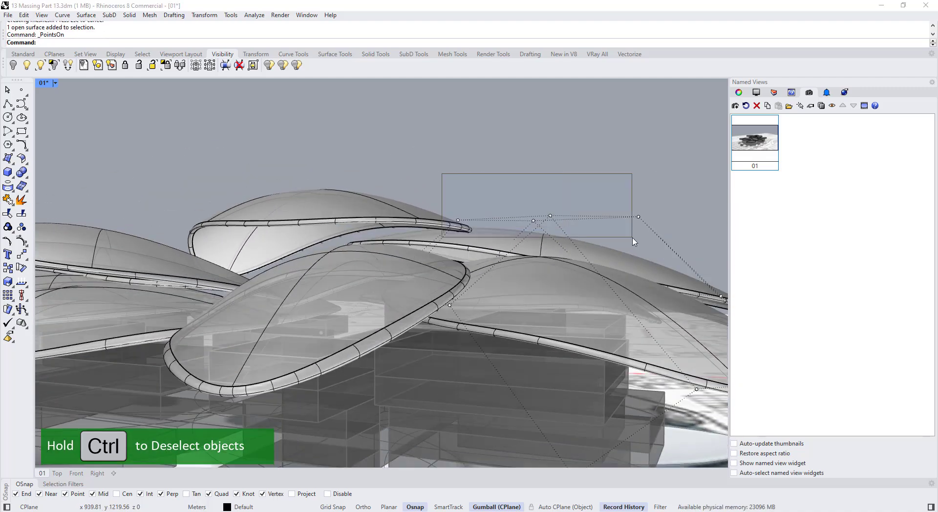
right_click_drag(537, 253, 388, 263)
left_click_drag(327, 225, 326, 247)
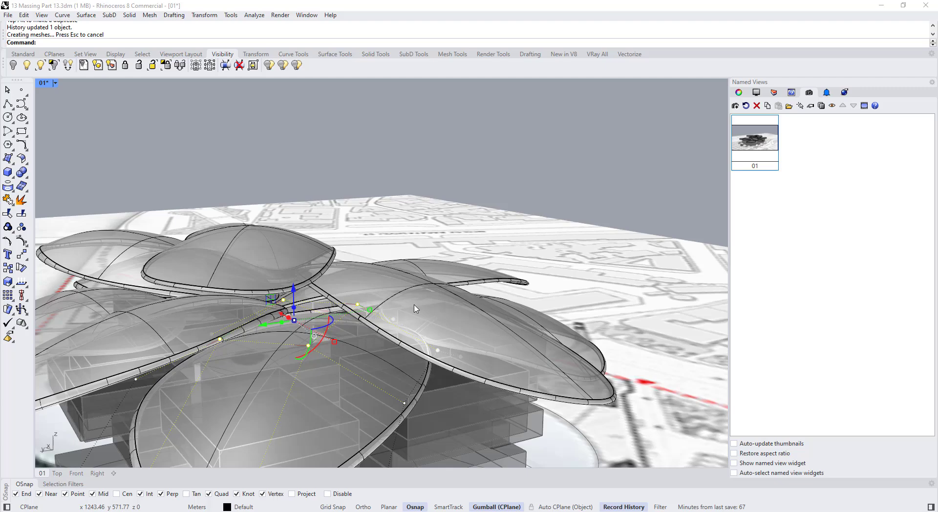
- Lower the crown control points of the large shell overlapping that one, and clear the selection and displayed points
left_click(415, 309)
right_click_drag(415, 309, 442, 235)
key("F10")
left_click_drag(434, 213, 435, 242)
left_click(483, 288)
right_click_drag(476, 288, 234, 280)
scroll(409, 271, "down", 5)
key("Escape")
key("Escape")
- Show the control points of the low, wide shell above the stacked blocks and lower its crown points
scroll(390, 312, "up", 4)
left_click(427, 321)
key("F10")
right_click_drag(427, 321, 300, 247)
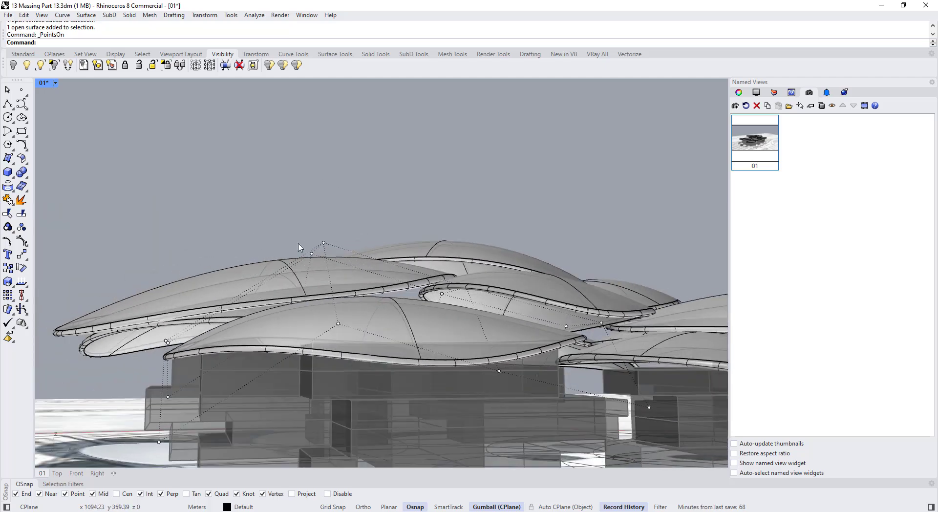
left_click_drag(387, 260, 386, 281)
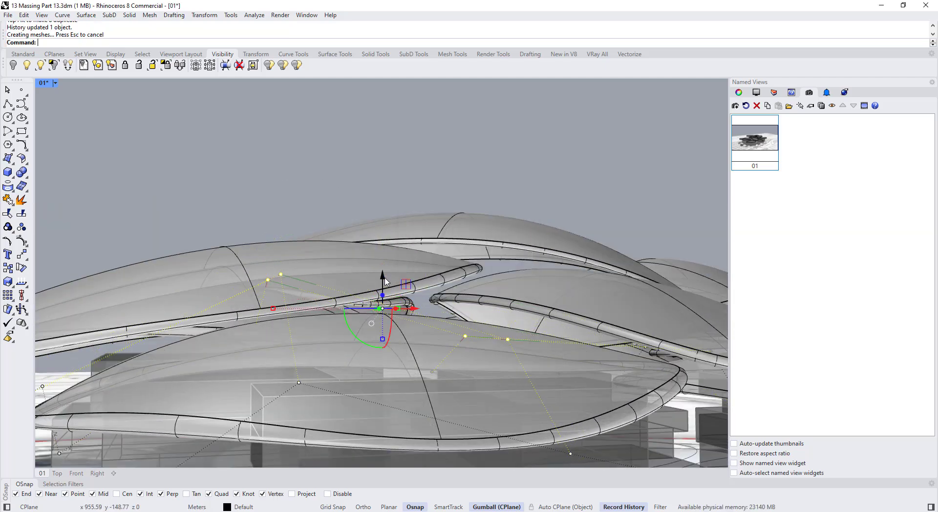
- Show the control points of the outer shell beyond it and lower both groups of its crown points together
left_click(383, 314)
key("F10")
right_click_drag(383, 314, 469, 317)
left_click_drag(207, 217, 312, 296)
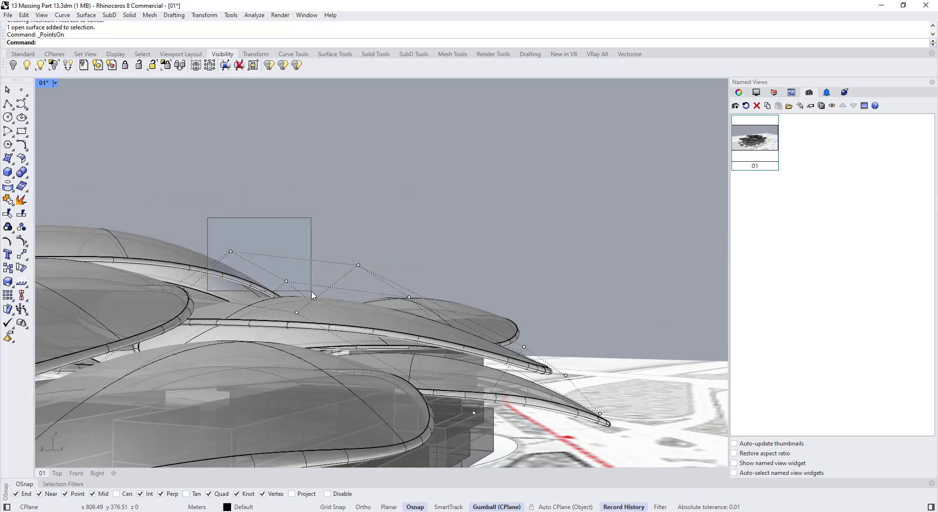
left_click_drag(322, 240, 440, 317, "shift")
right_click_drag(419, 264, 428, 289)
left_click_drag(343, 224, 346, 252)
- Show the control points of the highest shell's inner surface and lower its four crown points vertically
left_click(468, 287)
right_click_drag(468, 288, 398, 260)
left_click(398, 259)
key("F10")
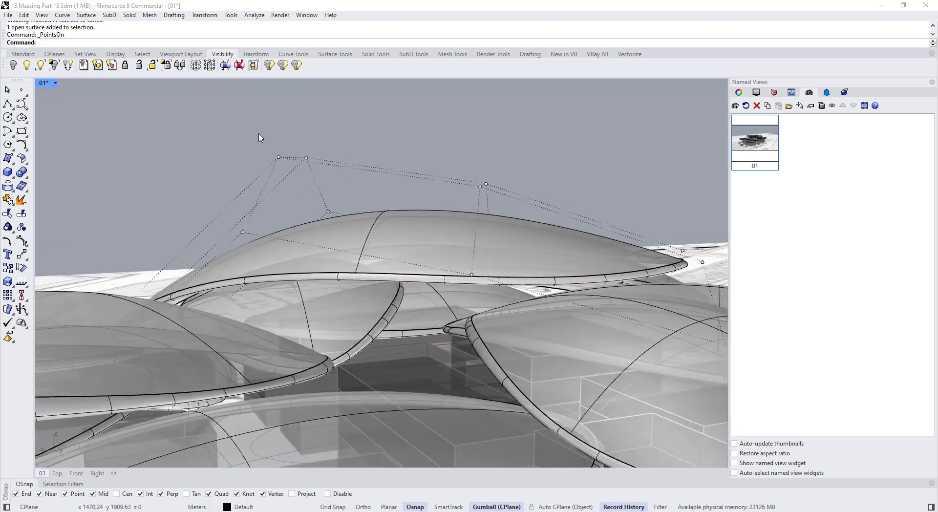
left_click_drag(260, 137, 511, 198)
left_click_drag(387, 140, 389, 173)
right_click_drag(390, 207, 368, 260)
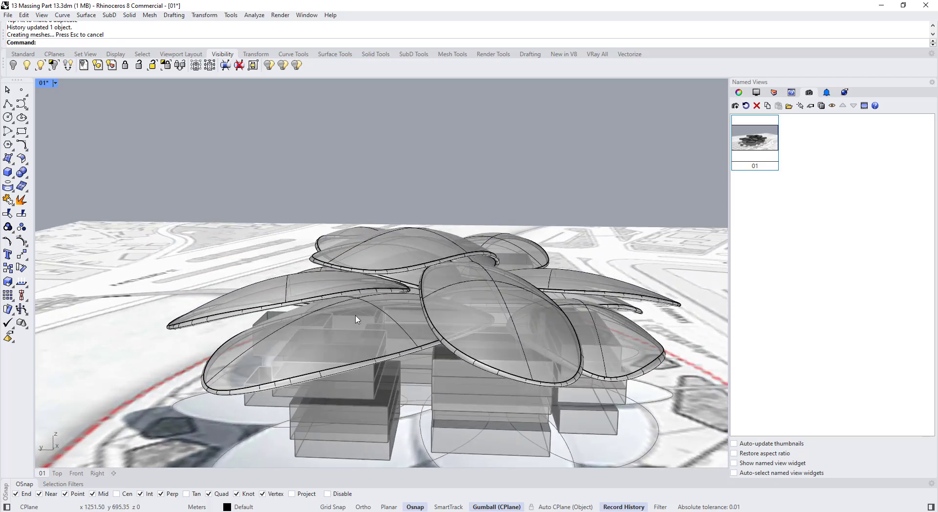
- Switch the viewport to Arctic display and review the whole canopy on the site from above
right_click_drag(355, 319, 121, 156)
left_click(56, 83)
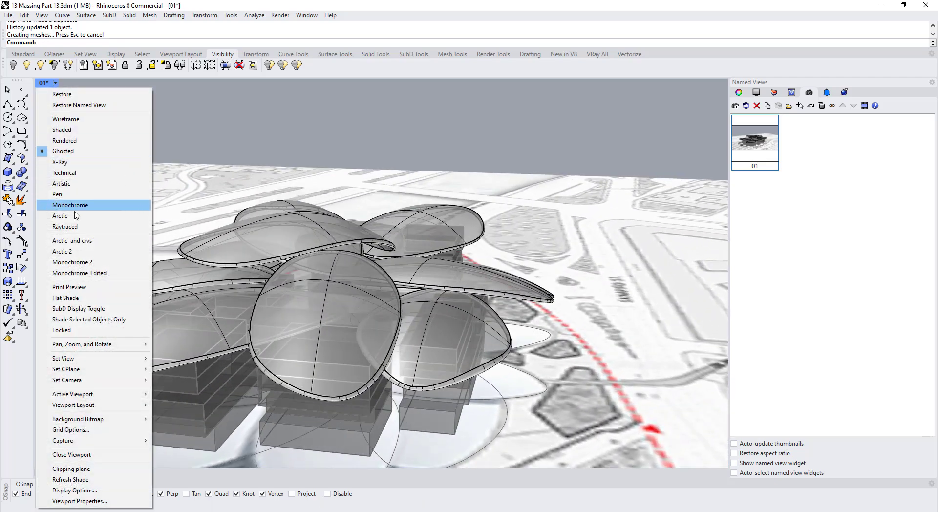
left_click(75, 216)
right_click_drag(355, 255, 356, 287)
scroll(306, 275, "down", 5)
- Return the perspective viewport to Shaded display and maximize the Top view showing the entire site plan
left_click(56, 86)
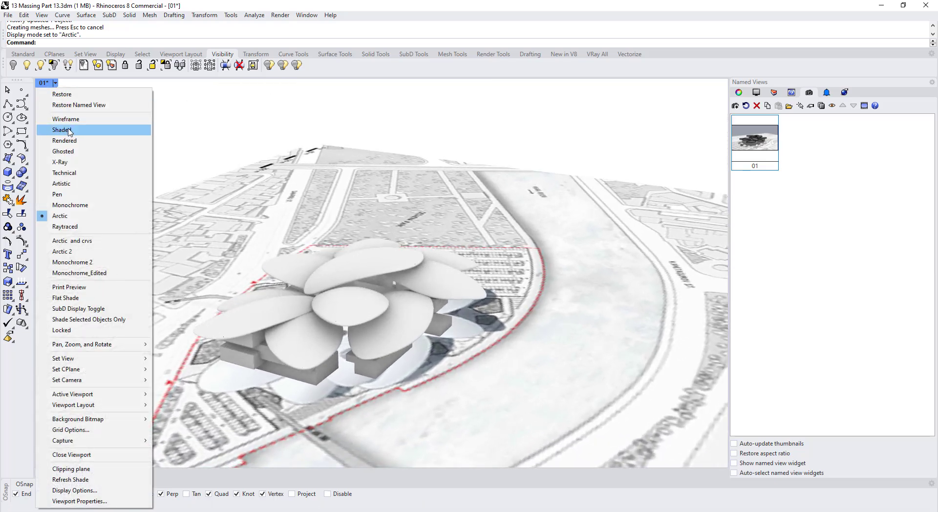
left_click(20, 130)
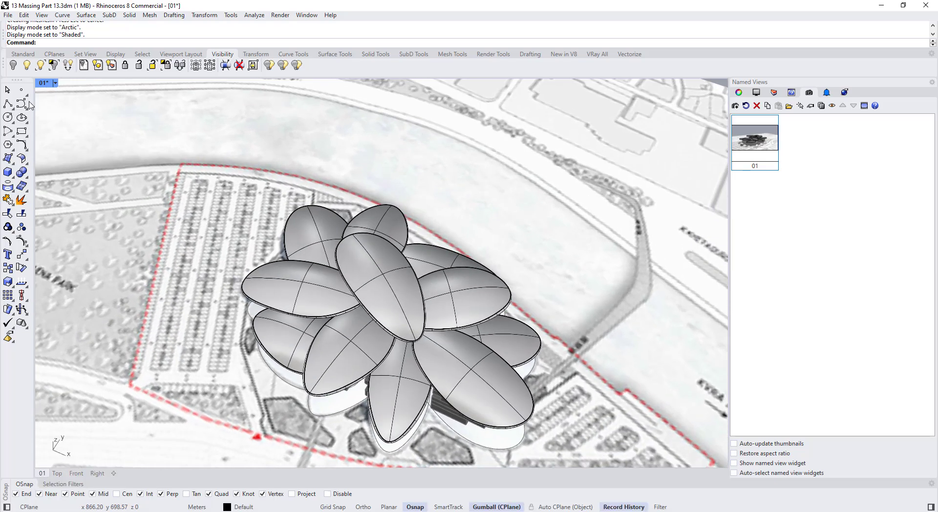
double_click(44, 83)
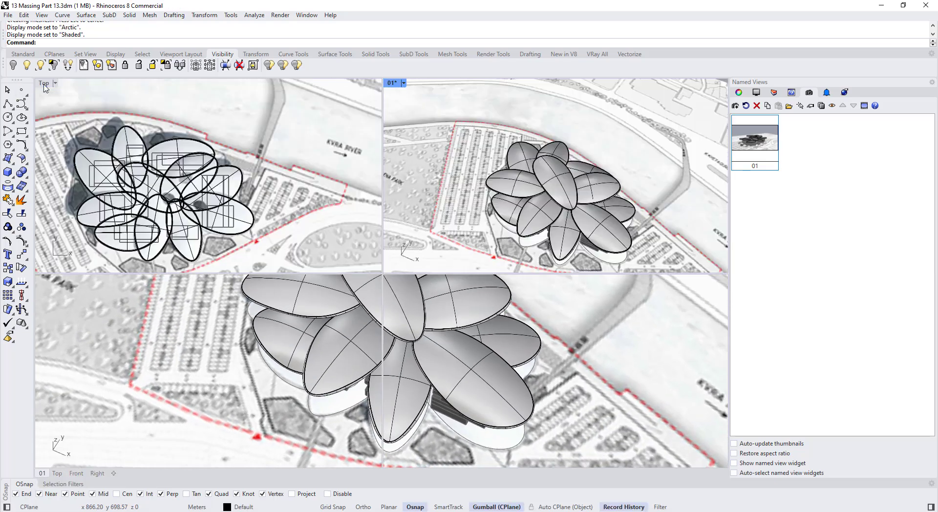
double_click(43, 83)
right_click_drag(237, 190, 273, 192)
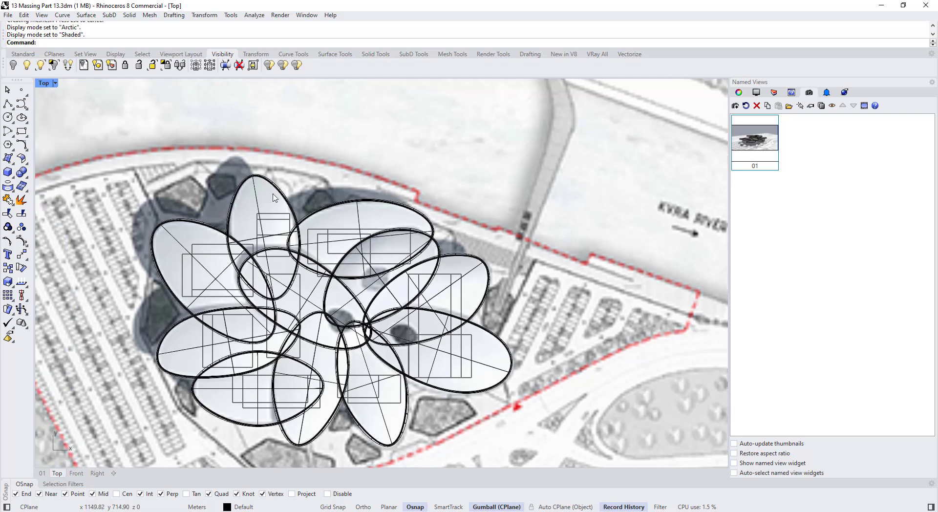
scroll(346, 201, "down", 4)
scroll(315, 214, "up", 6)
scroll(406, 186, "down", 4)
scroll(406, 188, "down", 8)
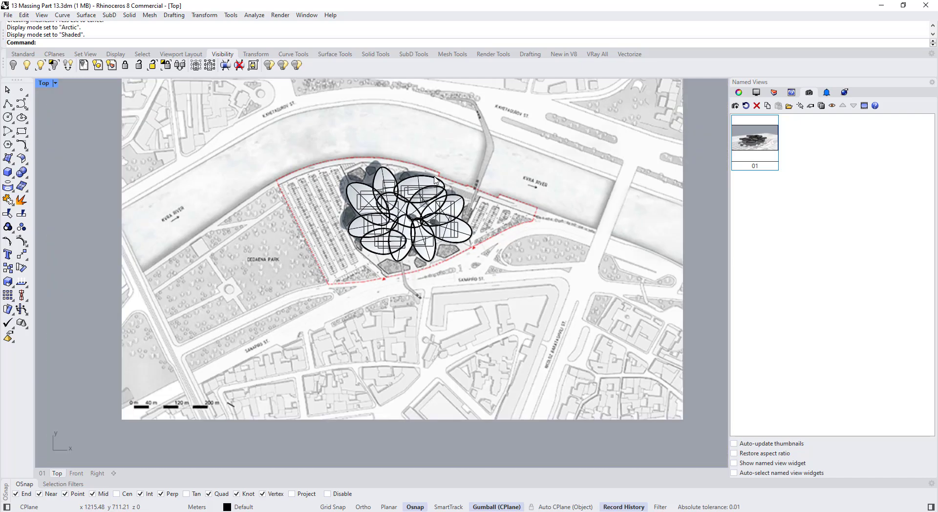
- Unlock all locked objects in the model and clear the trial selection on the site plan
key("alt+Tab")
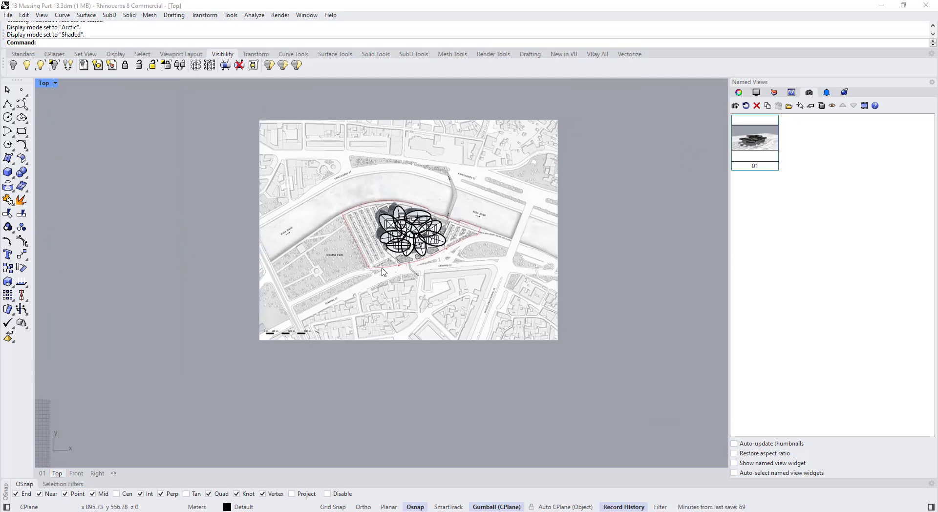
key("Return")
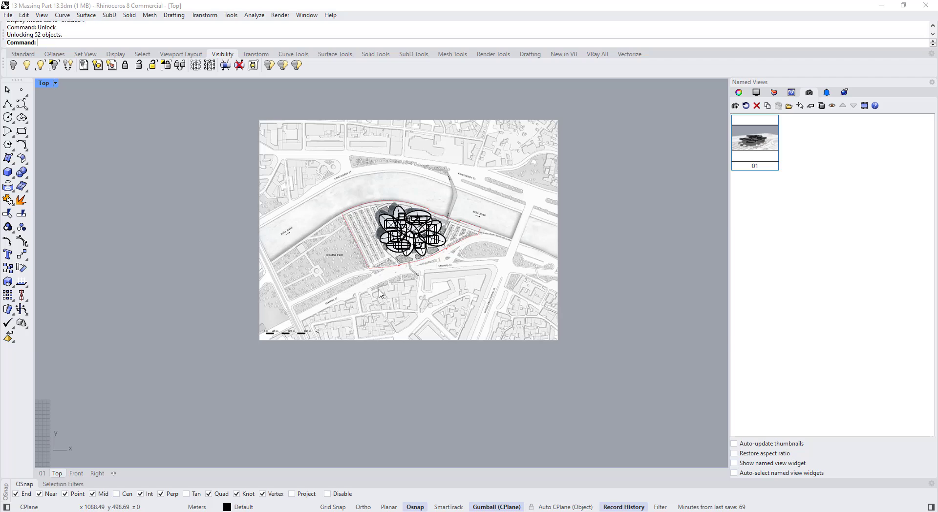
left_click(376, 287)
key("Escape")
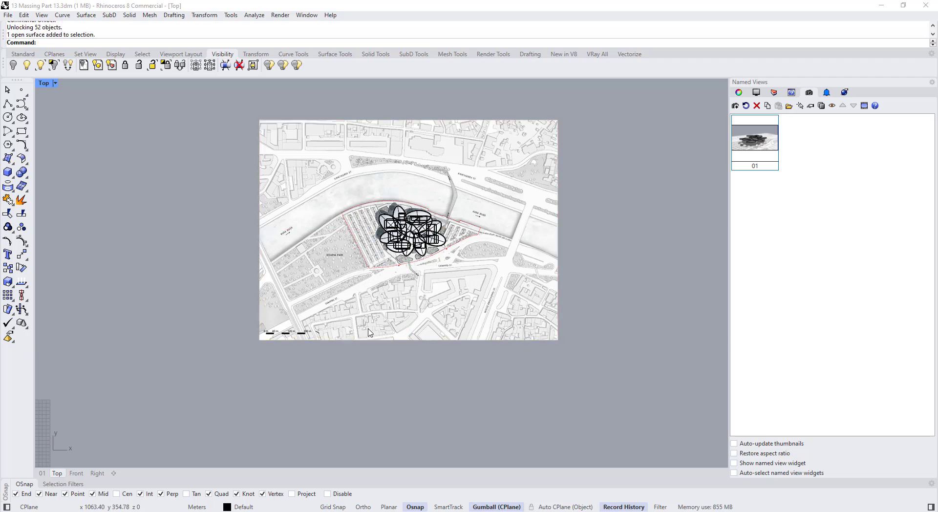
- Hide the site plan and insert the Plan Floor 2 image as a picture beside the massing
left_click(377, 290)
key("ctrl+h")
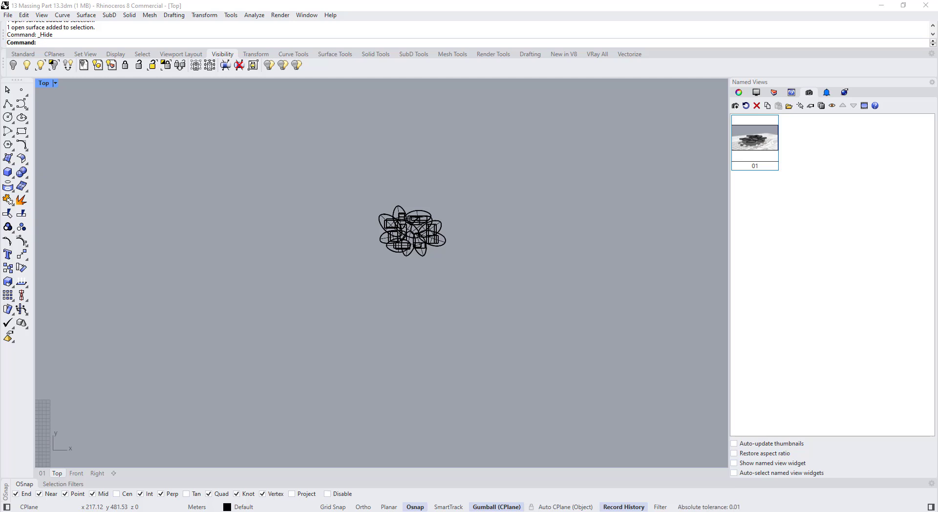
left_click_drag(181, 249, 195, 250)
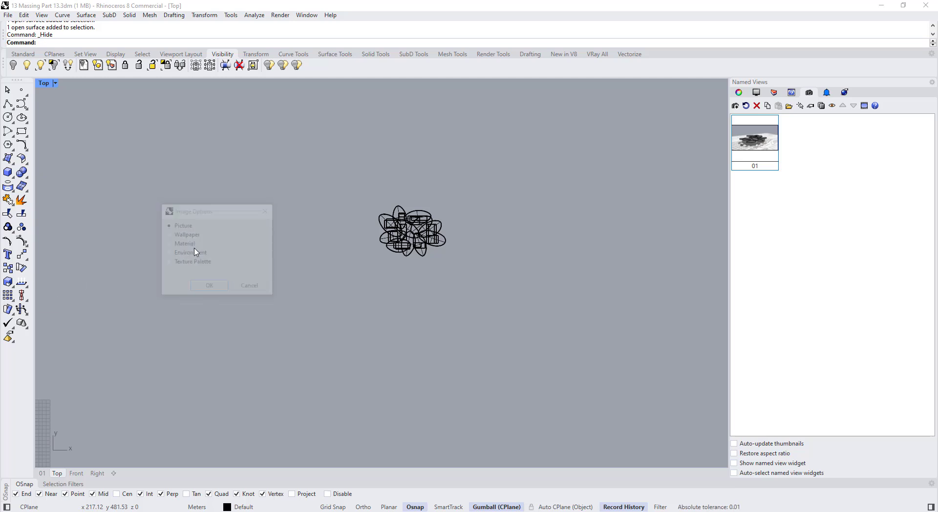
left_click(200, 287)
left_click(215, 220)
left_click(314, 290)
- Scale the floor plan picture with Ortho on, from the scale bar's 0 mark, so its 10m length matches 10 m
scroll(234, 290, "up", 10)
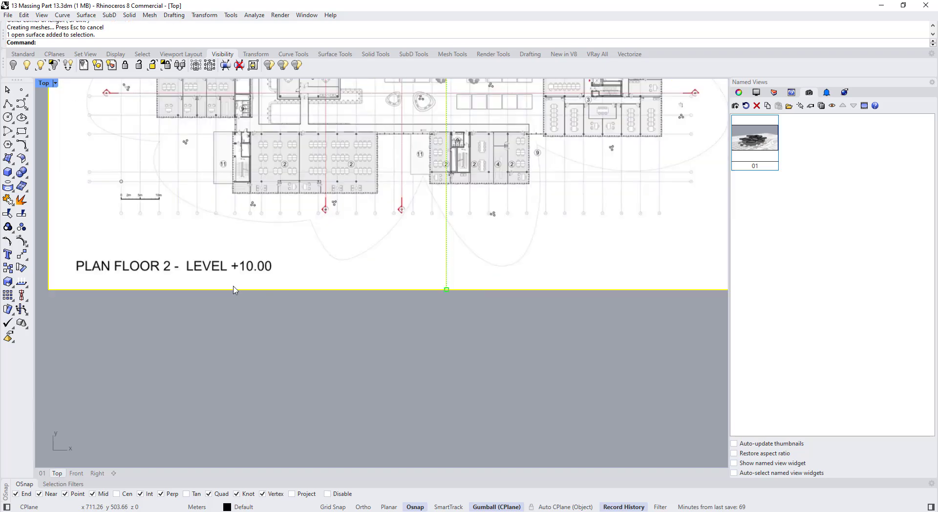
scroll(136, 266, "up", 8)
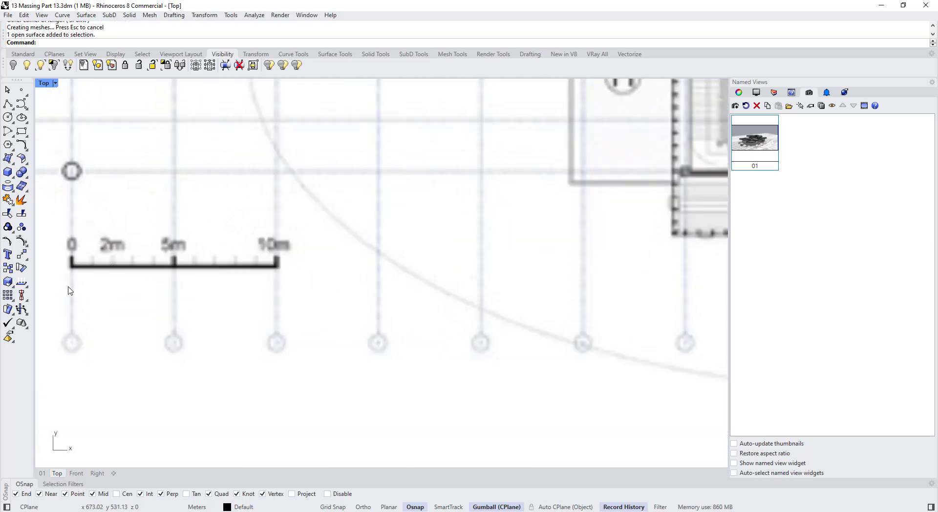
left_click(8, 283)
left_click(72, 267)
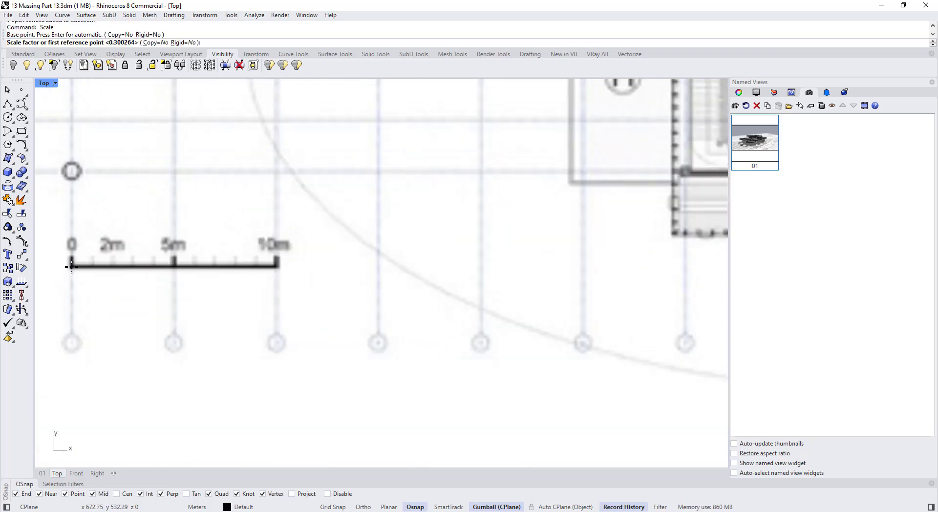
key("F8")
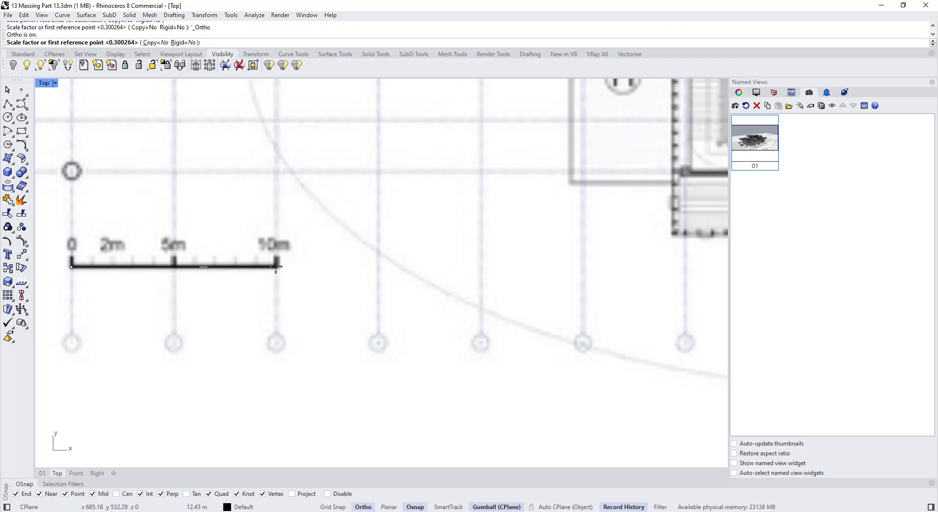
left_click(276, 267)
left_click(236, 266)
- Move the floor plan picture under the massing, align it with the building blocks, and lock it
scroll(252, 237, "down", 10)
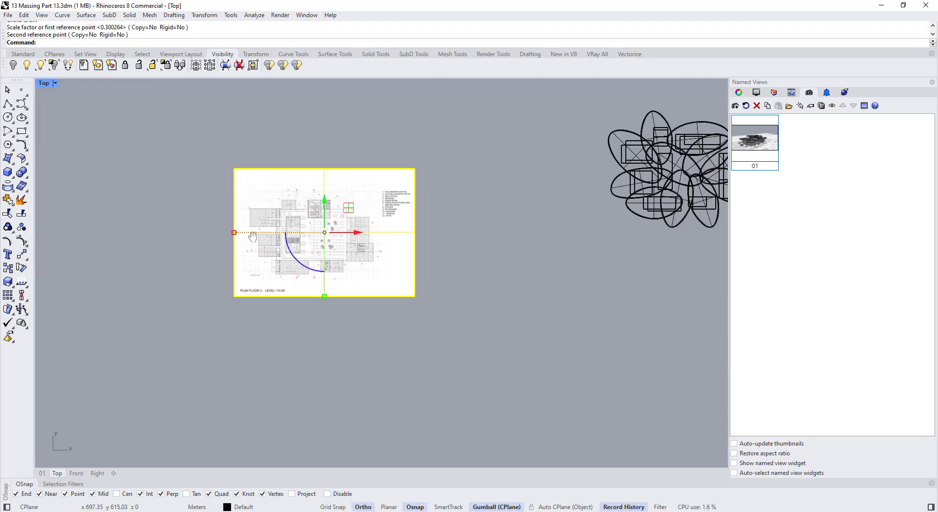
right_click_drag(252, 236, 179, 305)
left_click_drag(278, 274, 650, 209)
scroll(659, 199, "up", 10)
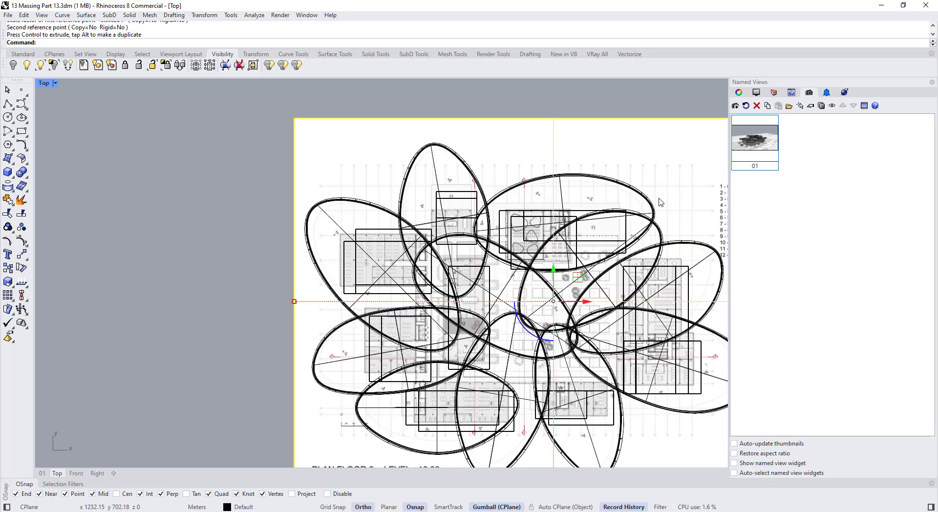
scroll(605, 230, "up", 3)
left_click_drag(546, 314, 555, 320)
scroll(502, 304, "down", 3)
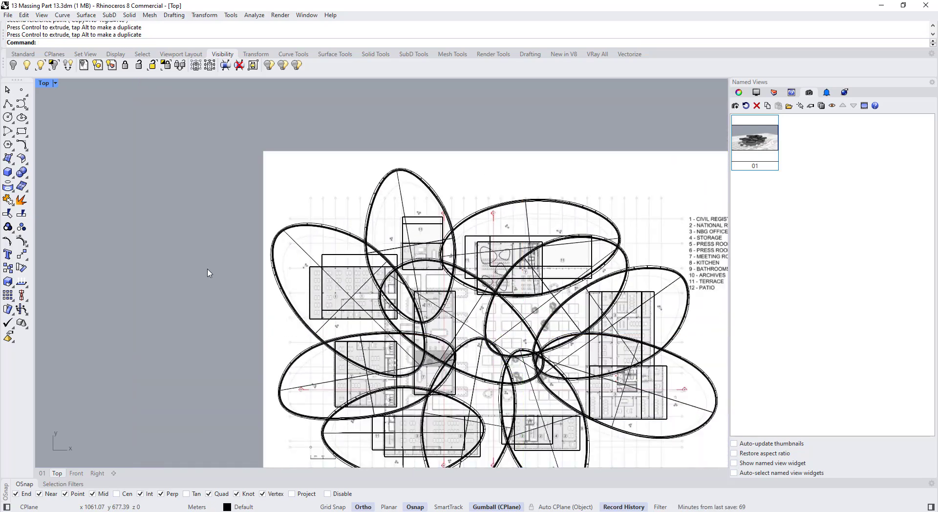
left_click(263, 186)
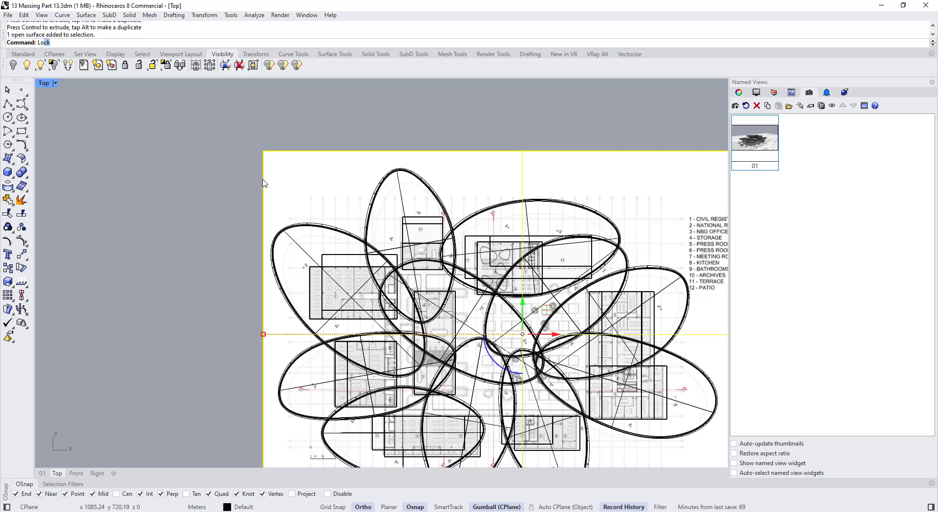
key("Return")
- Place a point at the centre of each of the three column circles just above terrace 11 on the floor plan
scroll(403, 204, "up", 10)
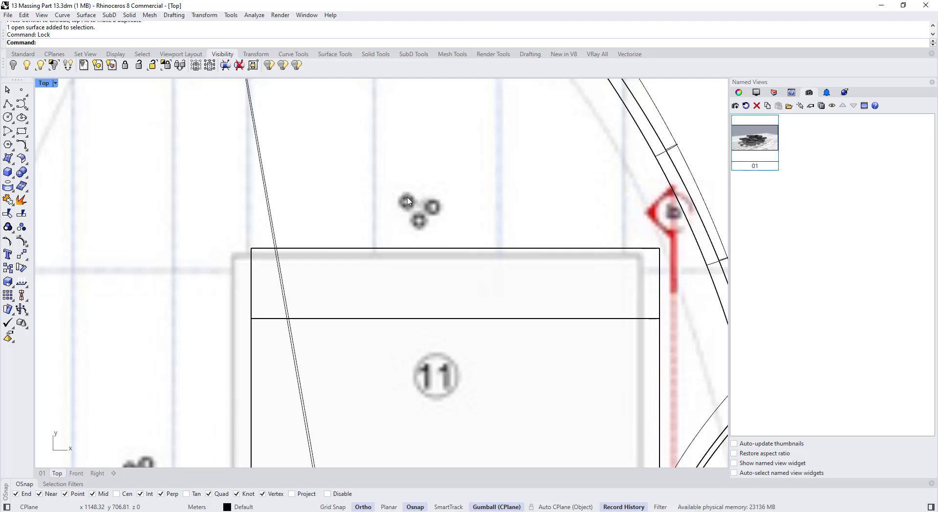
type("Point")
key("Return")
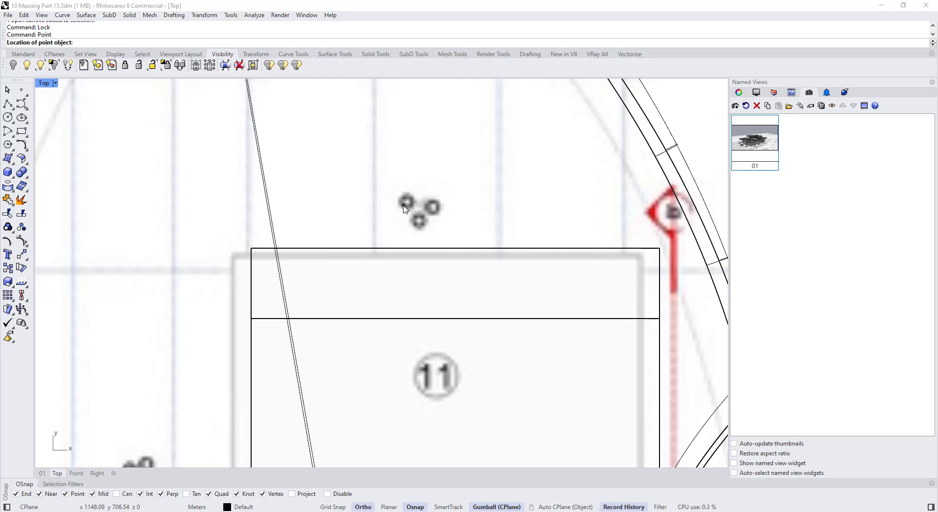
scroll(404, 205, "up", 4)
key("Return")
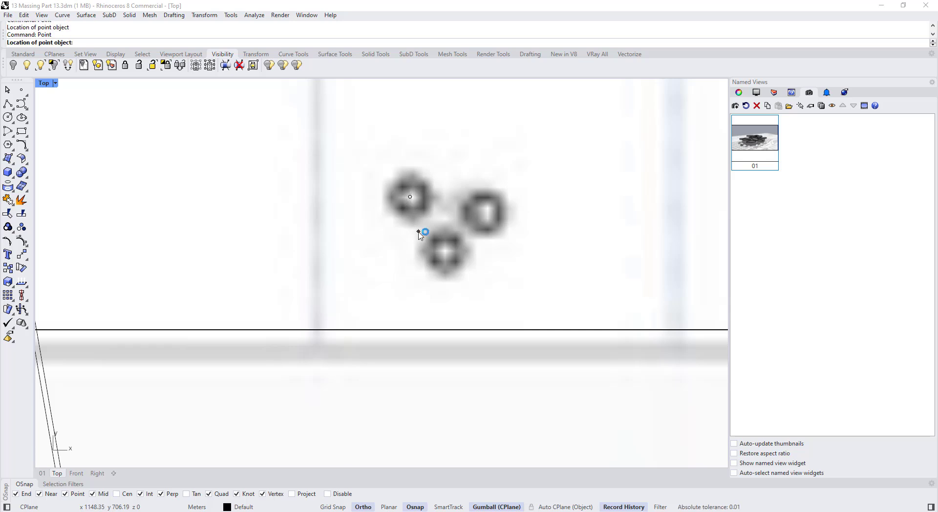
left_click(447, 252)
key("Return")
key("Escape")
- Extrude the three column points vertically into lines reaching the canopy shell above, working in the maximized perspective view
scroll(485, 213, "down", 3)
left_click_drag(431, 183, 511, 267)
scroll(511, 267, "down", 3)
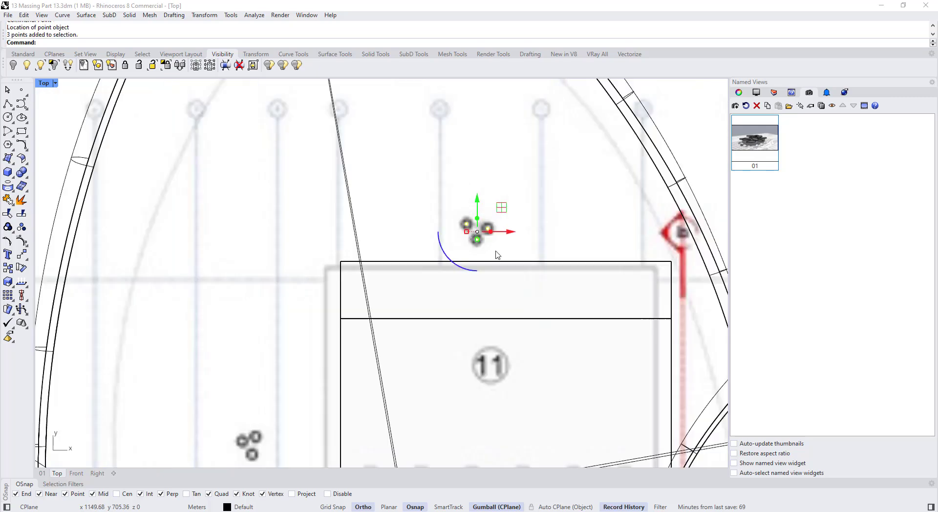
double_click(43, 84)
double_click(392, 84)
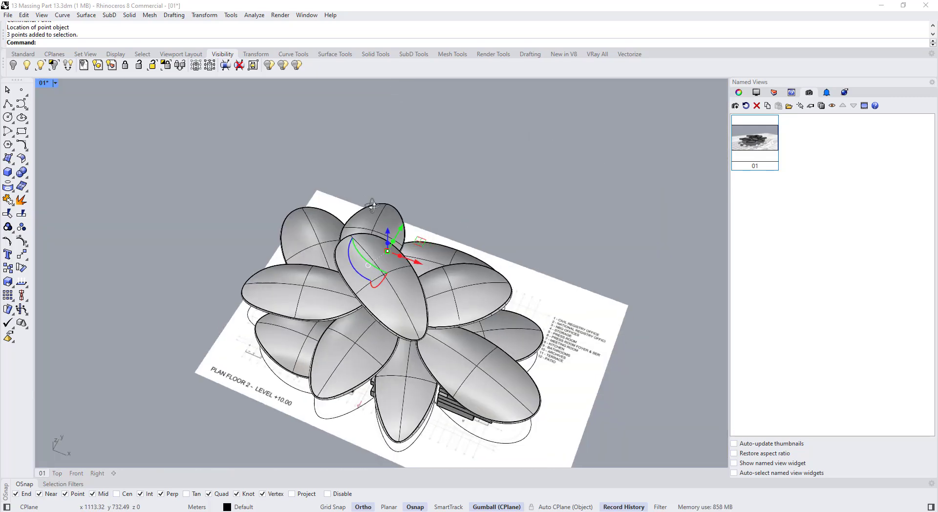
right_click_drag(274, 293, 389, 309)
scroll(390, 309, "up", 4)
mouse_move(235, 430)
right_mouse_down()
mouse_move(256, 405)
mouse_move(266, 359)
mouse_move(293, 365)
right_mouse_up()
scroll(268, 359, "up", 5)
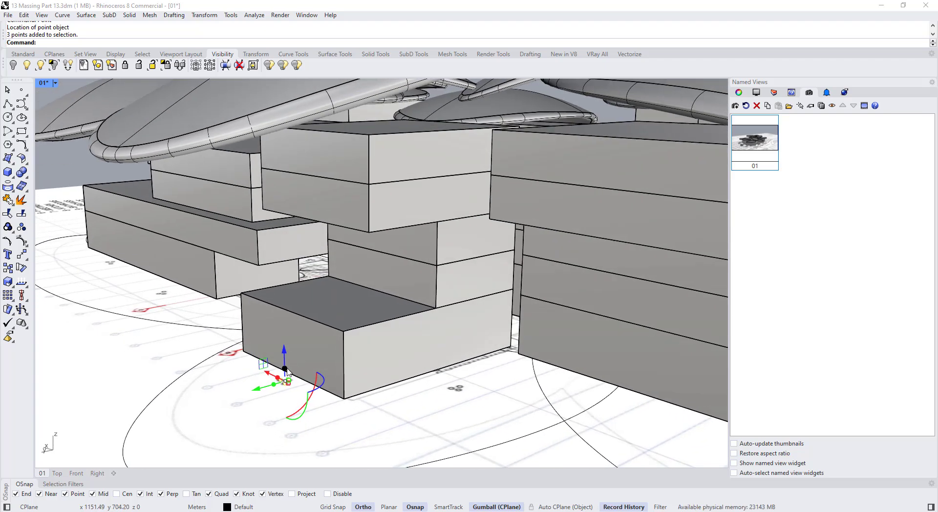
left_click_drag(286, 369, 273, 90)
- Review the three vertical column lines and examine the branching columns in the reference photo hoj-9-copia.jpg
scroll(303, 245, "down", 4)
right_click_drag(303, 271, 331, 275)
left_click(328, 282)
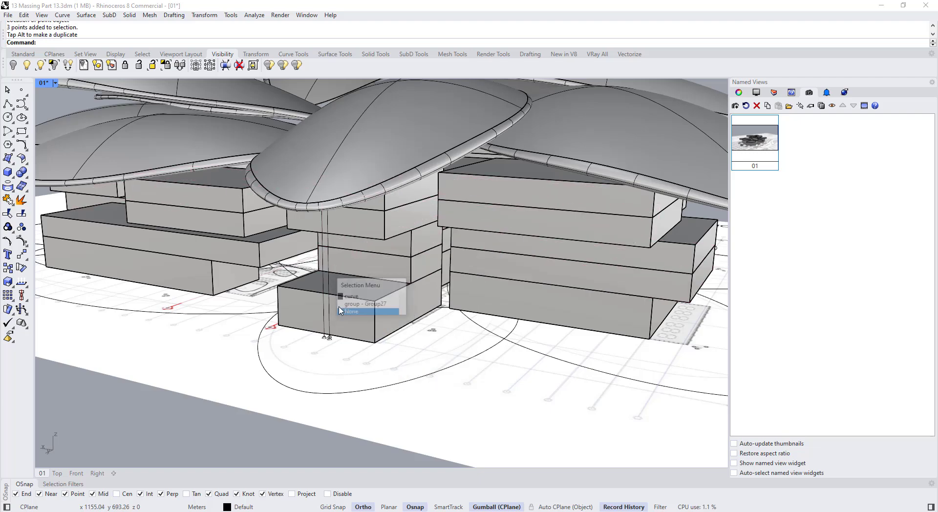
left_click(340, 310)
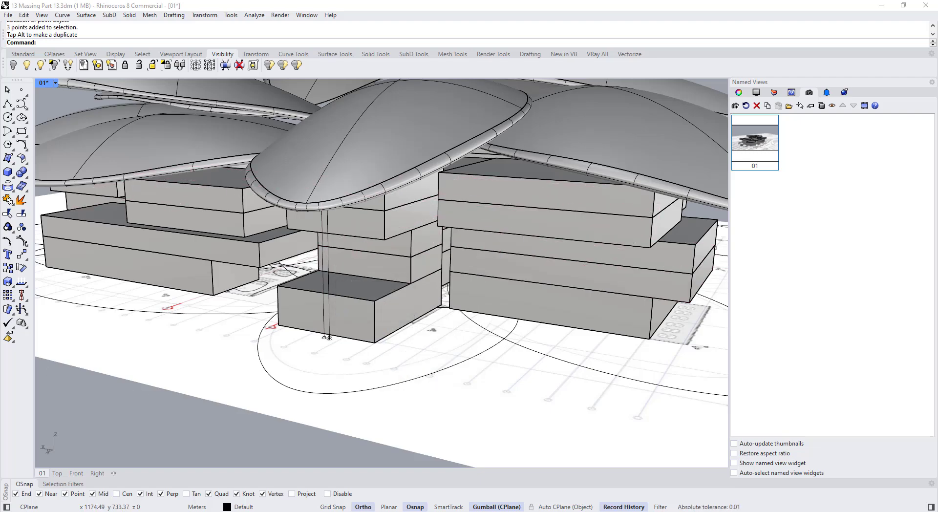
scroll(371, 303, "down", 10)
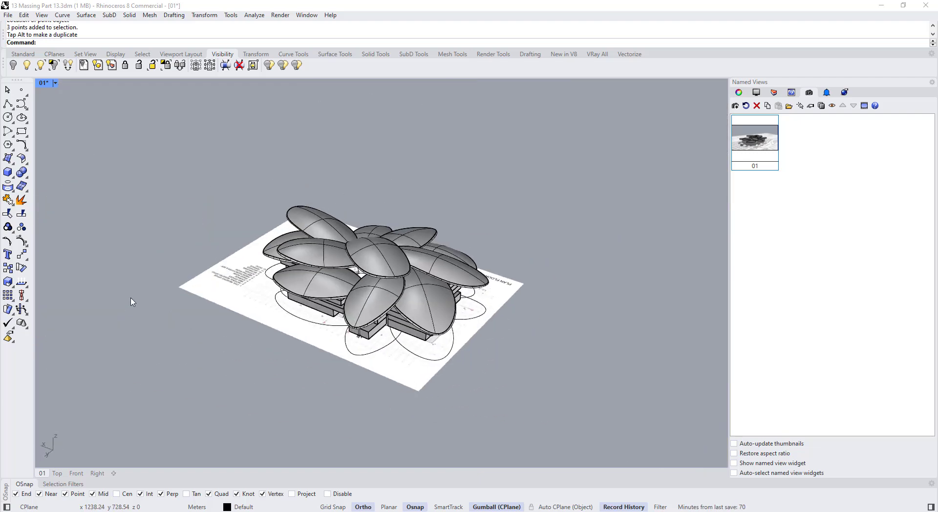
left_click_drag(0, 318, 441, 318)
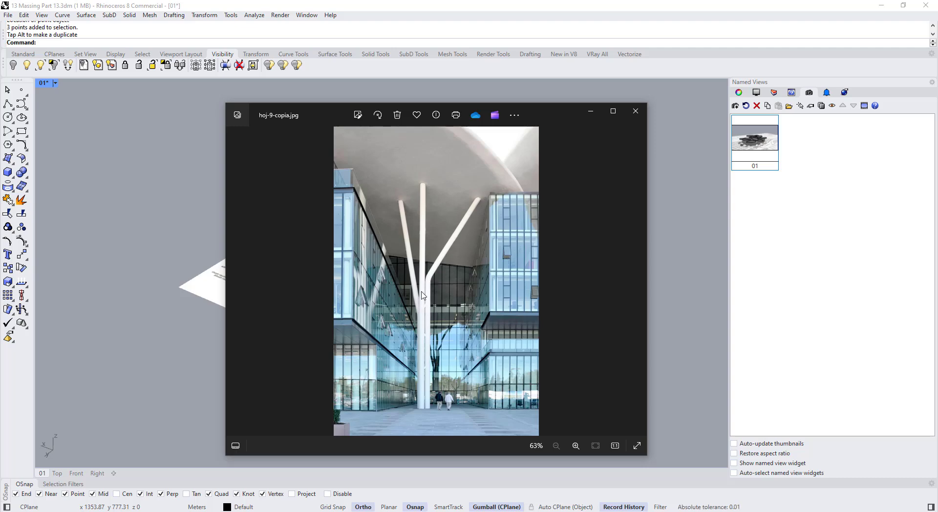
left_click_drag(533, 125, 0, 116)
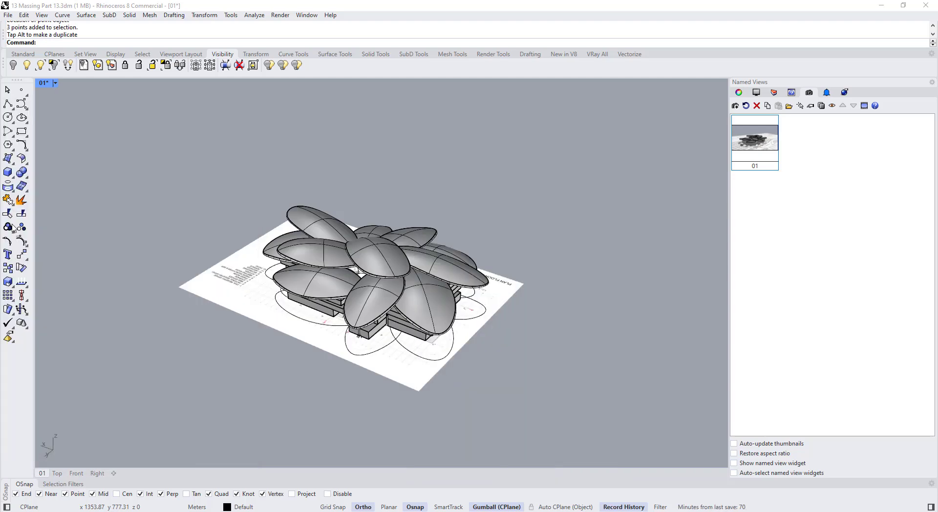
- Insert a control point on the first vertical column line, somewhat above its mid-height
scroll(195, 268, "up", 7)
right_click_drag(373, 363, 344, 338)
scroll(347, 308, "up", 6)
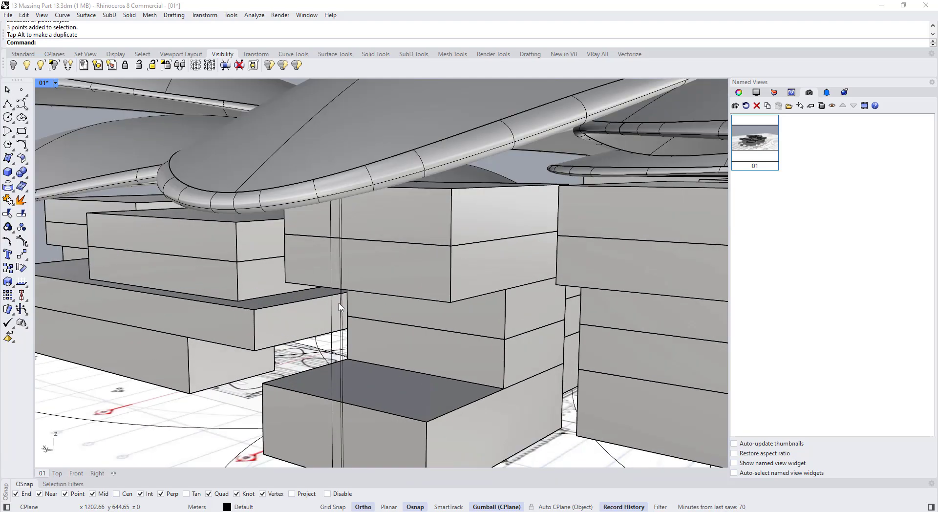
left_click(339, 303)
key("Escape")
left_click(27, 246)
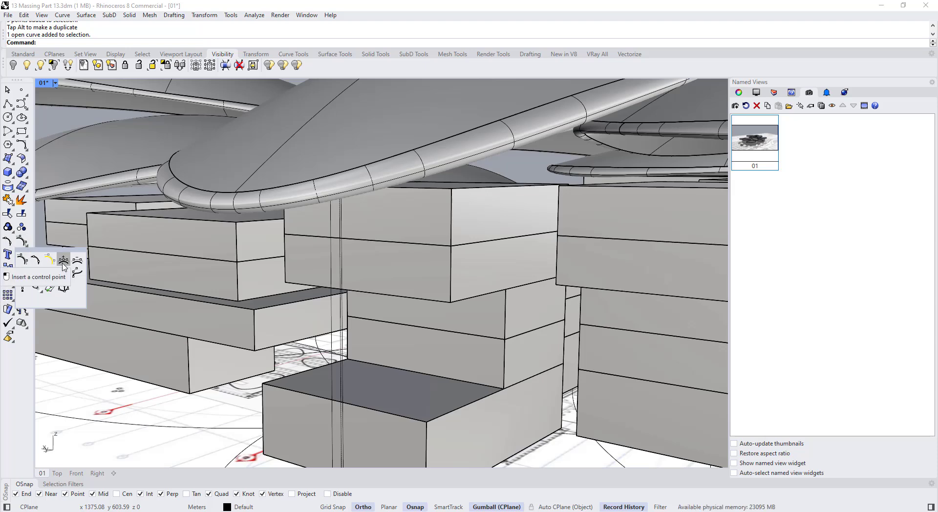
left_click(23, 272)
left_click(333, 299)
left_click(344, 324)
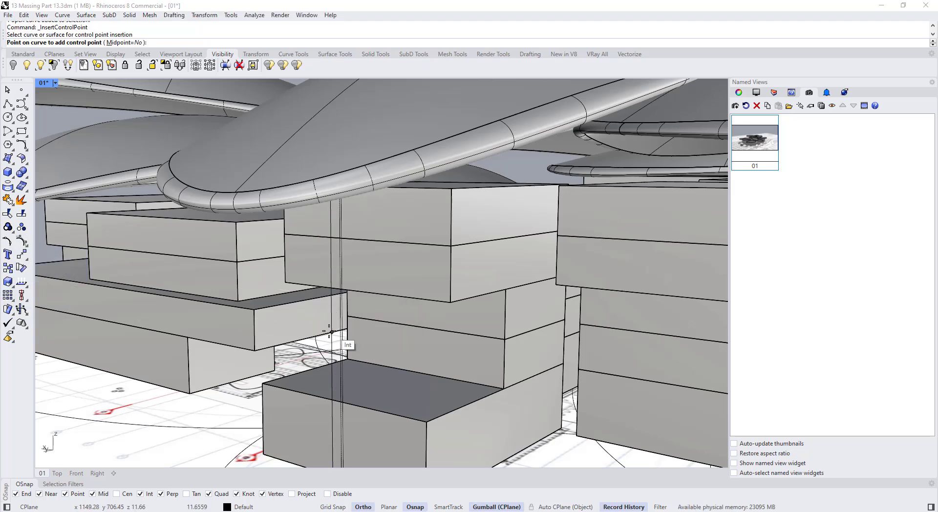
right_click_drag(334, 293, 511, 281)
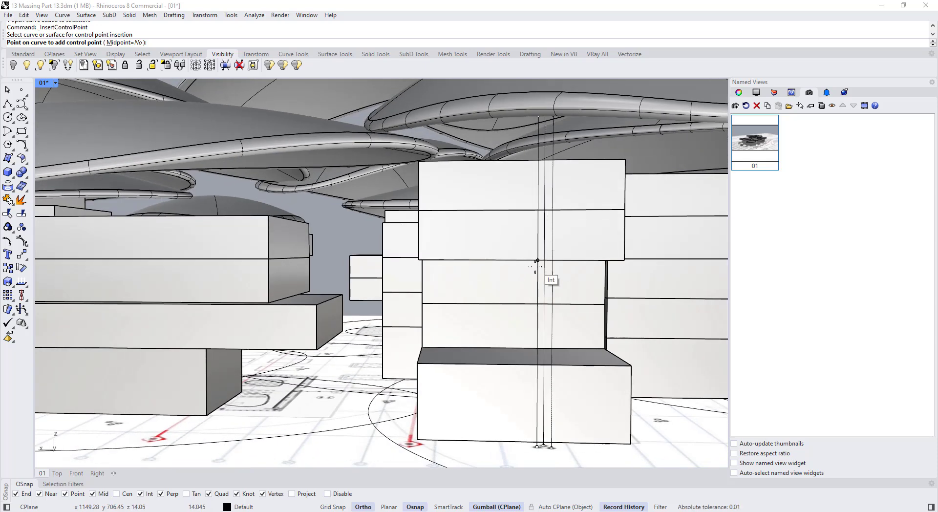
left_click(537, 250)
key("Return")
left_click(514, 291)
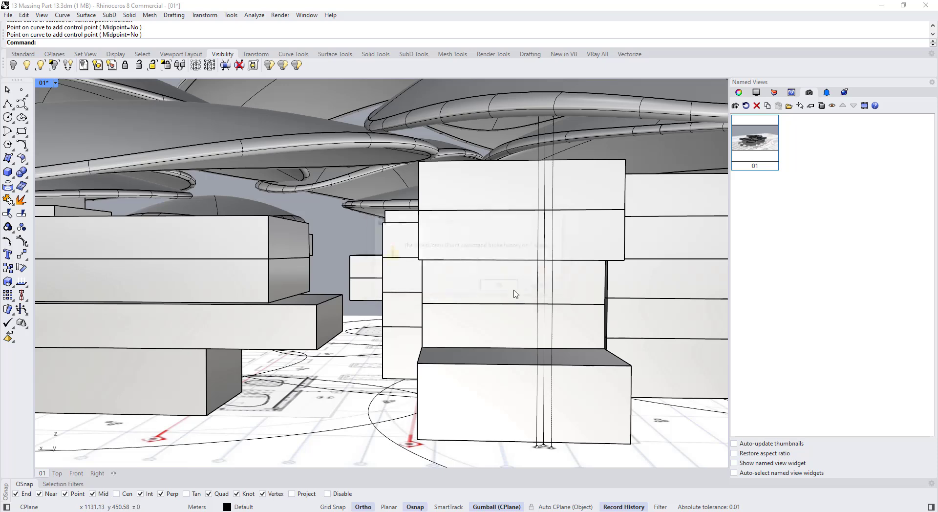
- Insert a control point on the outer column line at the other side of the cluster, slightly higher than the first line's
right_click_drag(515, 281, 495, 301, "shift")
left_click(495, 305)
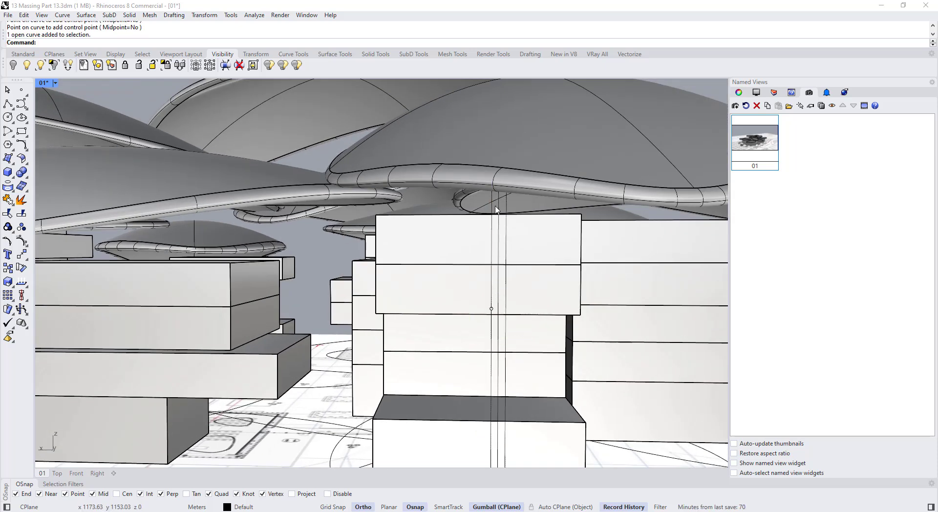
left_click(506, 294)
right_click(507, 294)
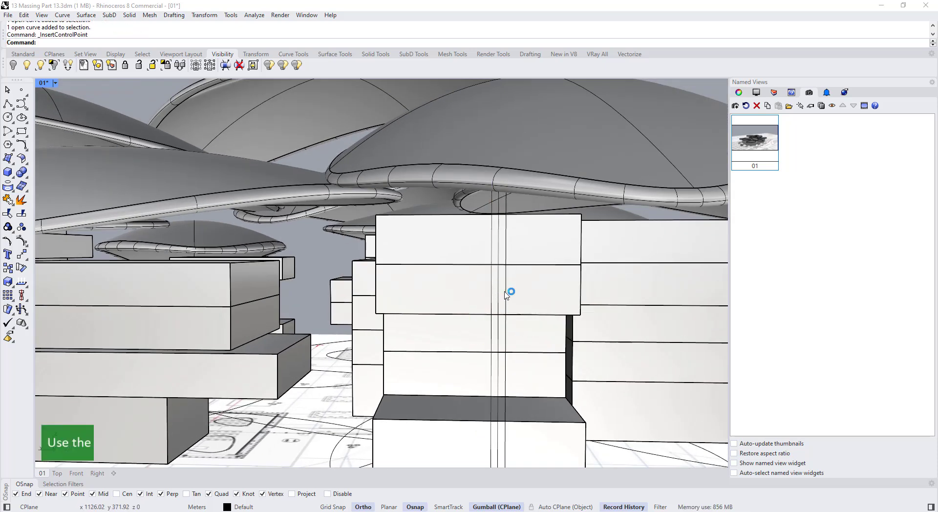
left_click(505, 283)
right_click(506, 283)
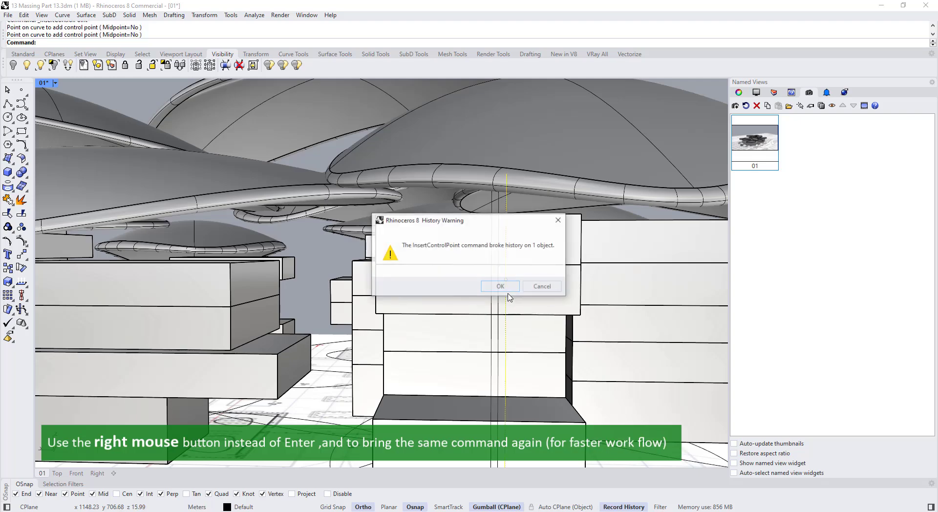
left_click(507, 288)
key("Escape")
left_click(506, 295)
scroll(505, 295, "down", 5)
key("Escape")
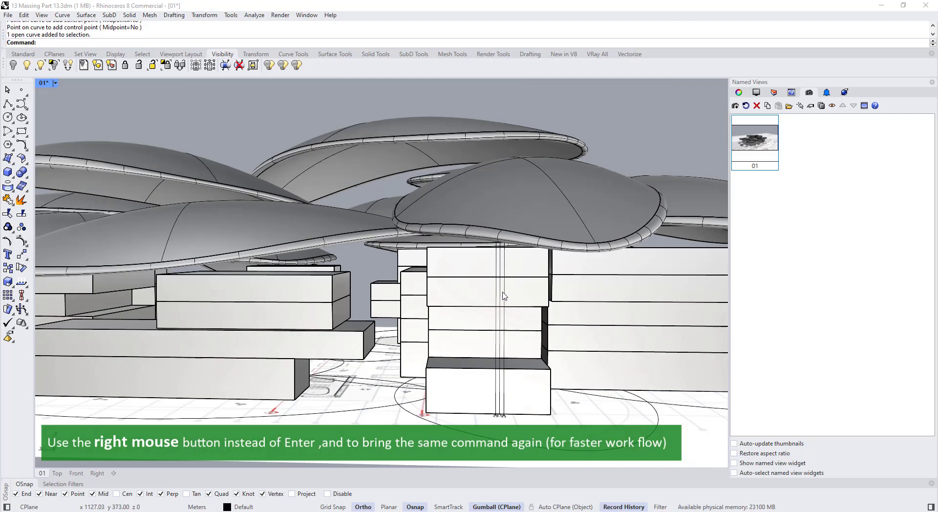
- Select the three column lines and lock every other object with Isolate Lock
right_click_drag(506, 295, 588, 297)
scroll(569, 301, "up", 2)
left_click_drag(562, 279, 516, 267)
key("Escape")
scroll(544, 291, "up", 5)
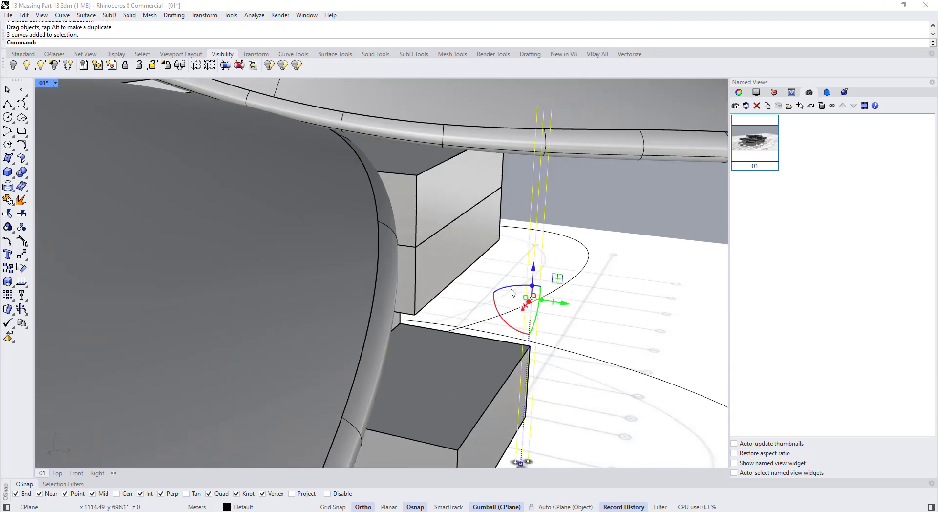
left_click(166, 66)
- Show the control points of the three column lines and move one outer line's top point horizontally away from the cluster
scroll(529, 253, "down", 2)
left_click(530, 251)
left_click(544, 250)
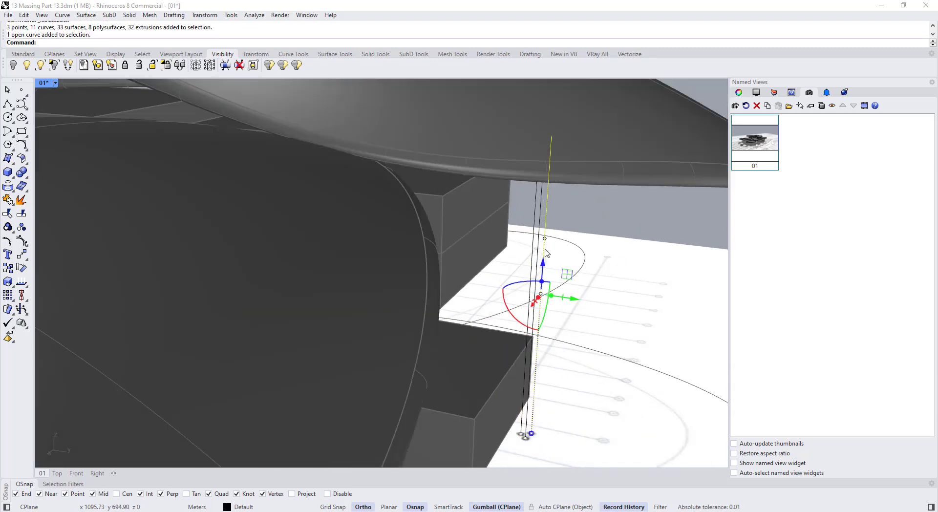
right_click_drag(542, 261, 508, 248)
scroll(518, 244, "down", 3)
left_click_drag(584, 243, 524, 221)
key("F10")
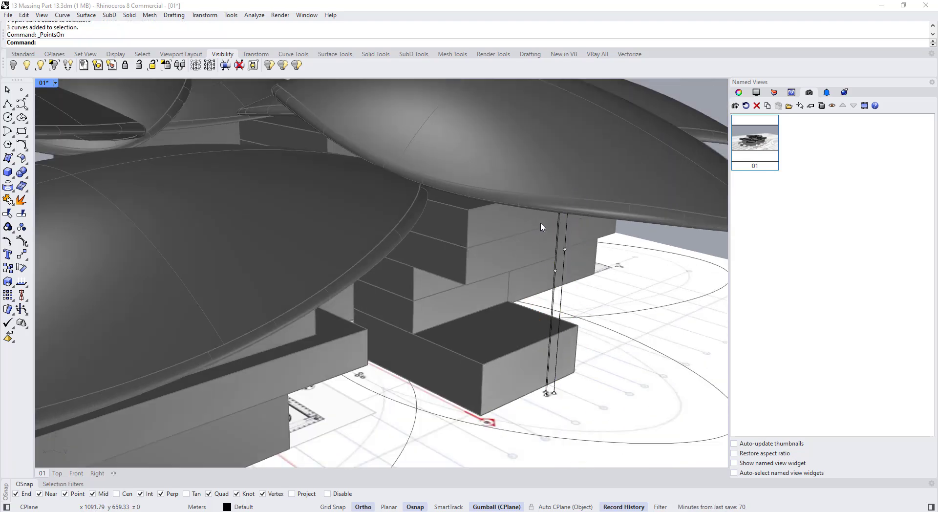
right_click_drag(541, 227, 403, 270)
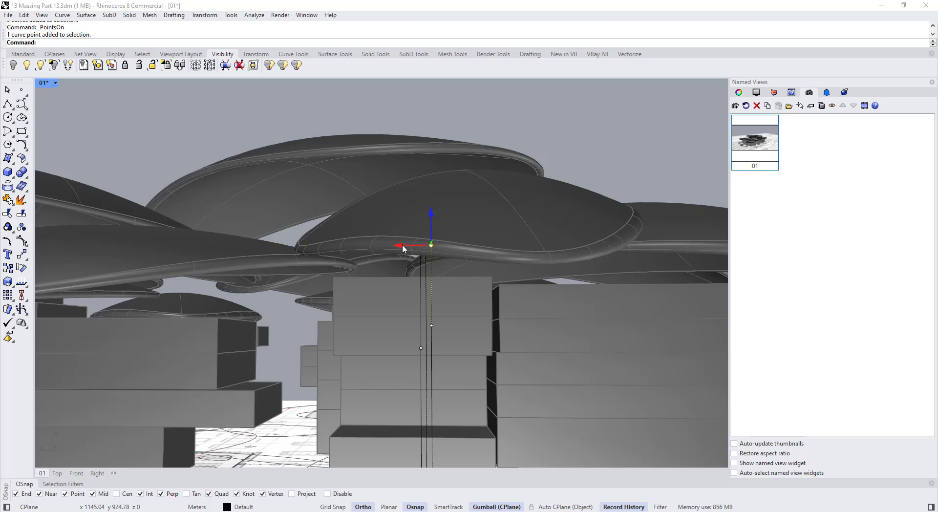
left_click_drag(403, 249, 425, 248)
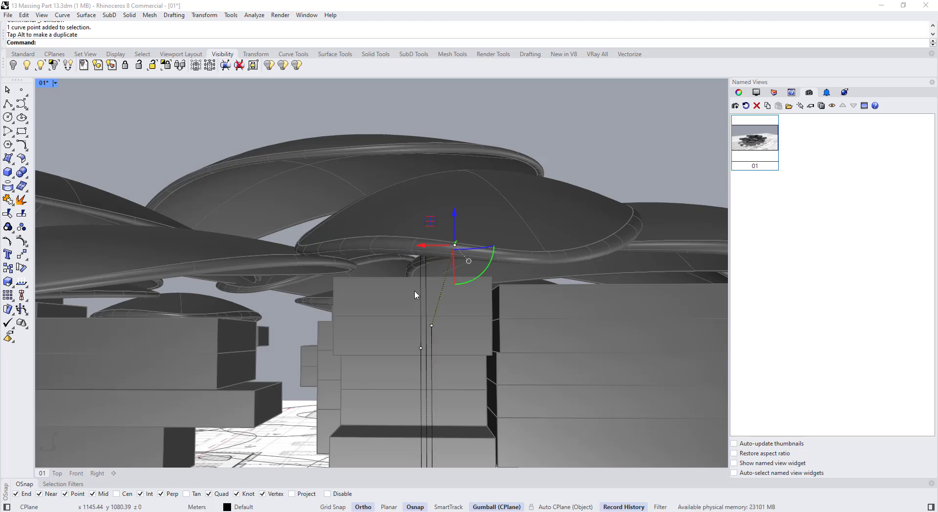
- Move the top control point of the other outer column line horizontally away from the cluster, opposite to the first
left_click(418, 257)
left_click(411, 226)
left_click(419, 256)
left_click(400, 223)
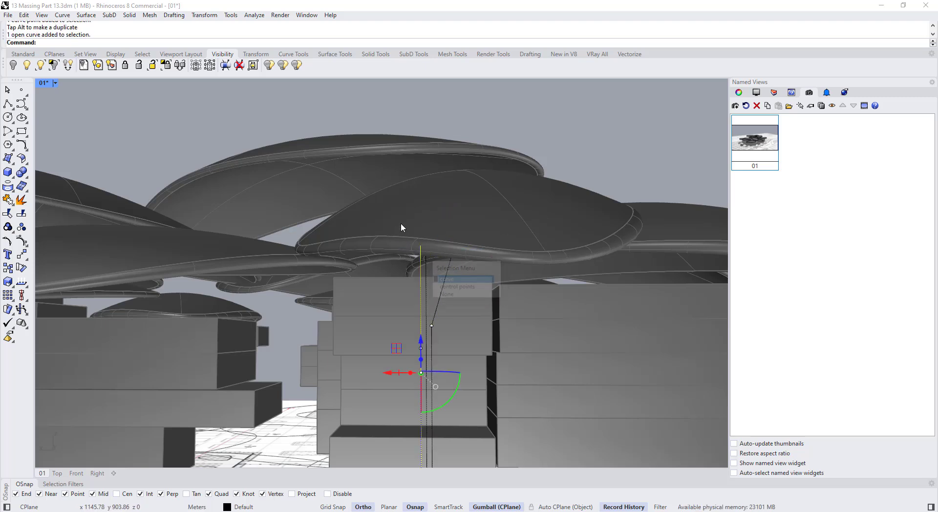
left_click_drag(400, 223, 381, 246)
- Raise the top control points of the three column lines vertically so the branches reach into the canopy shell
left_click_drag(354, 200, 515, 277)
left_click_drag(427, 218, 424, 182)
left_click(460, 289)
right_click_drag(453, 235, 386, 237)
scroll(356, 204, "up", 3)
scroll(384, 237, "down", 2)
mouse_move(389, 194)
left_mouse_down()
mouse_move(386, 174)
mouse_move(386, 196)
mouse_move(387, 186)
left_mouse_up()
right_click_drag(386, 235, 398, 258)
left_click(423, 280)
scroll(398, 259, "down", 10)
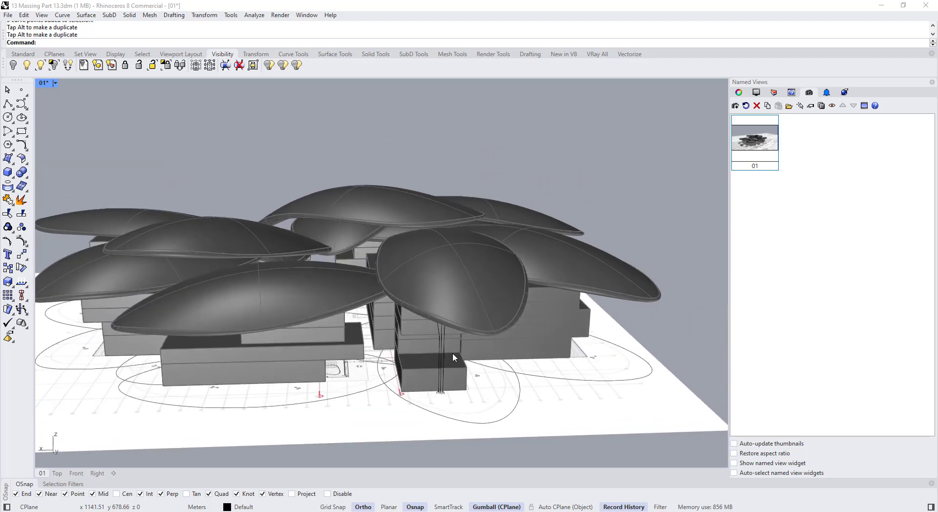
right_click_drag(442, 316, 455, 371)
scroll(446, 365, "up", 7)
left_click(438, 326)
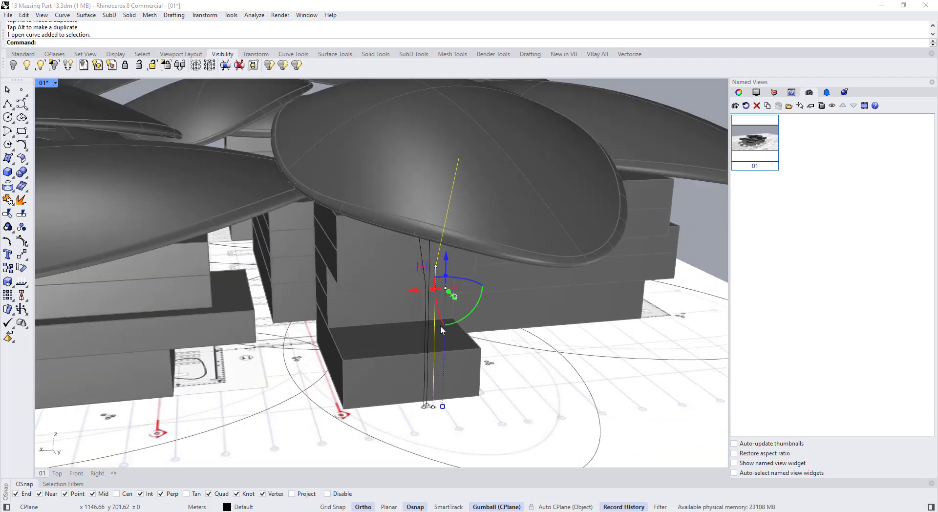
scroll(440, 324, "up", 2)
right_click_drag(438, 307, 441, 319)
left_click(416, 314)
left_click_drag(416, 314, 383, 310)
scroll(414, 414, "up", 6)
scroll(409, 350, "down", 3)
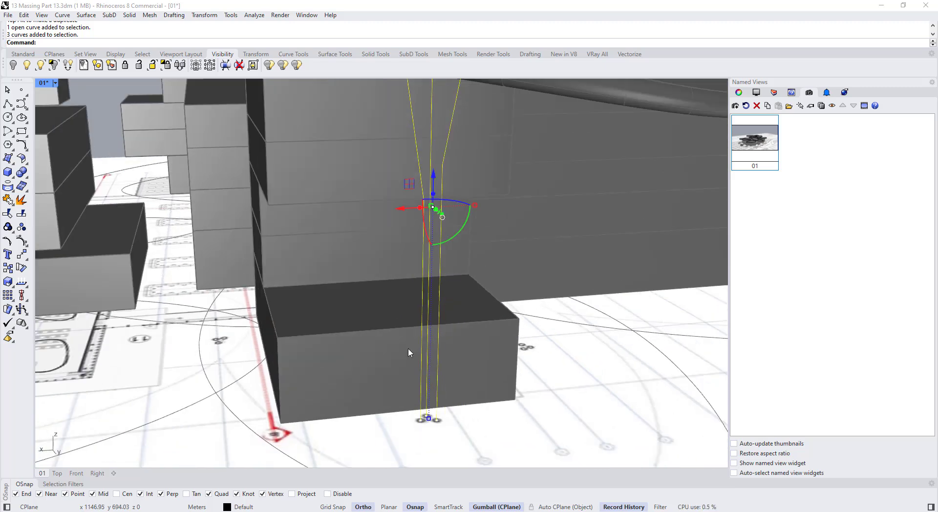
type("Pipe")
key("Return")
scroll(430, 420, "up", 4)
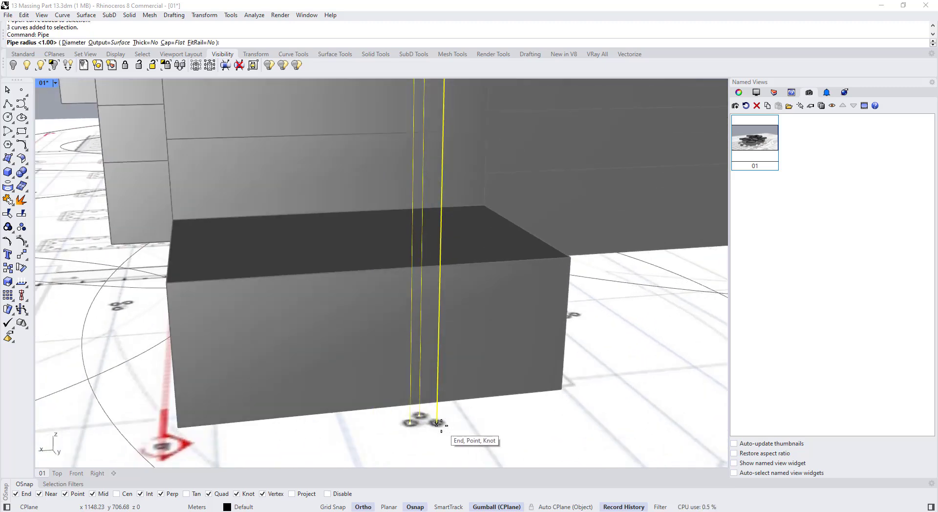
key("Escape")
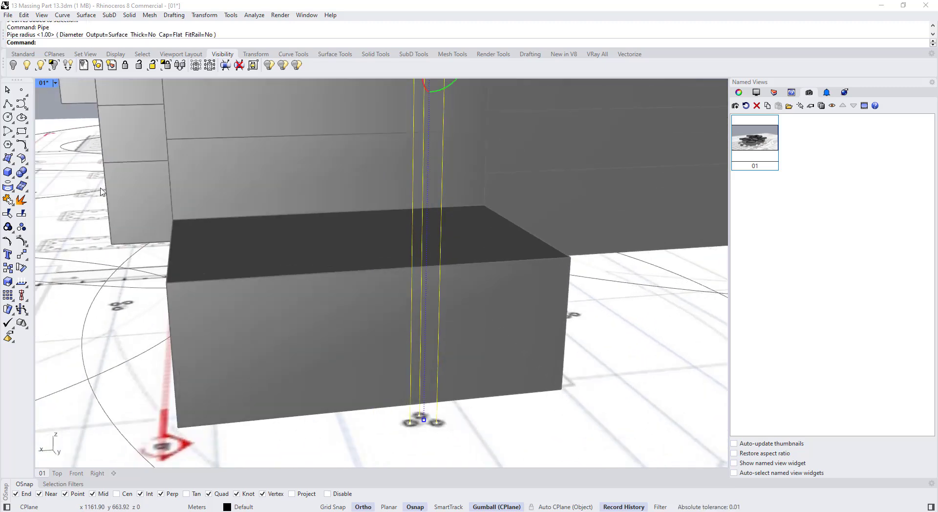
- Gauge the column radius with a trial circle centred on one column's footprint in the plan picture
left_click(8, 117)
scroll(471, 409, "down", 3)
scroll(430, 332, "up", 7)
left_click(434, 321)
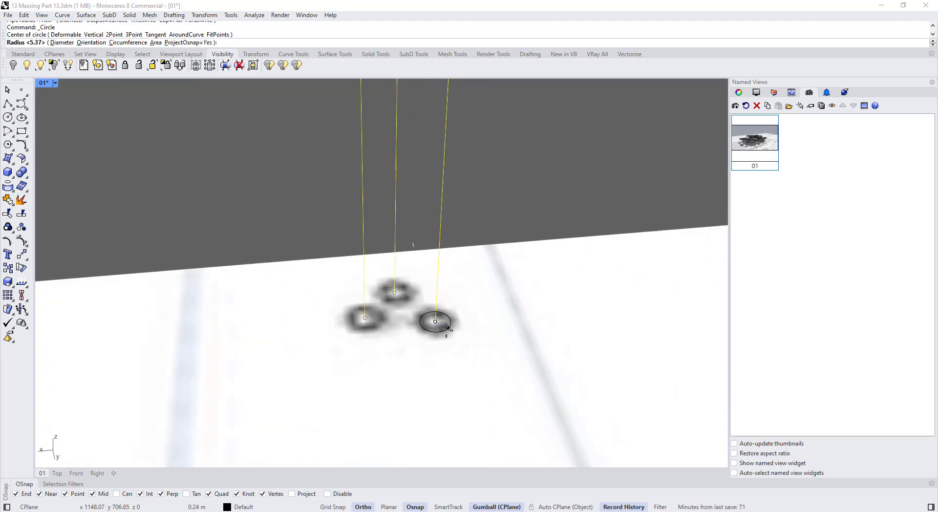
key("Escape")
scroll(439, 322, "down", 8)
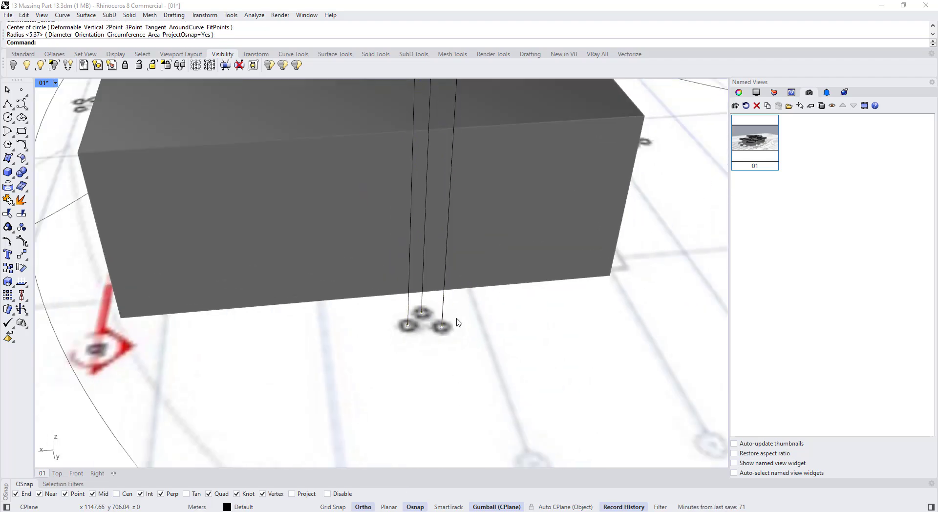
- Try piping the three column lines with a radius of 0.3, and undo the pipes
scroll(423, 318, "up", 5)
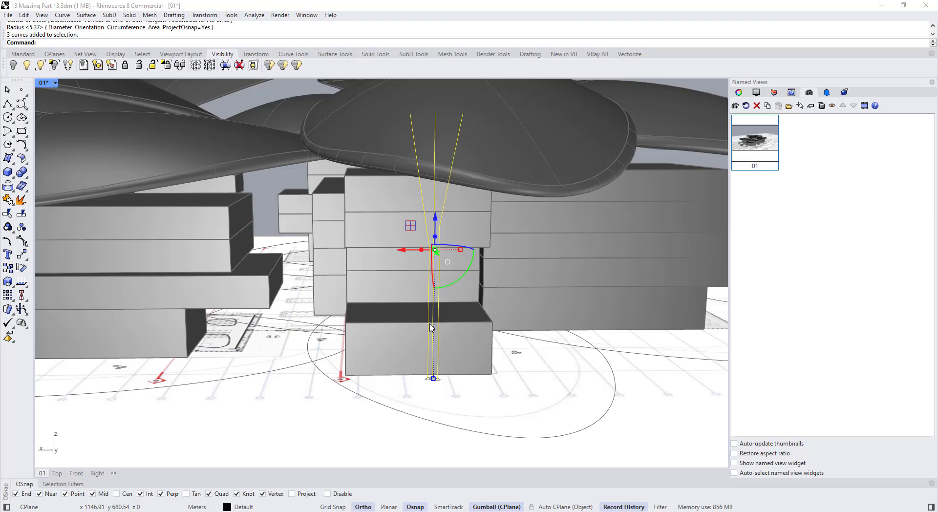
type("Pipe")
key("Return")
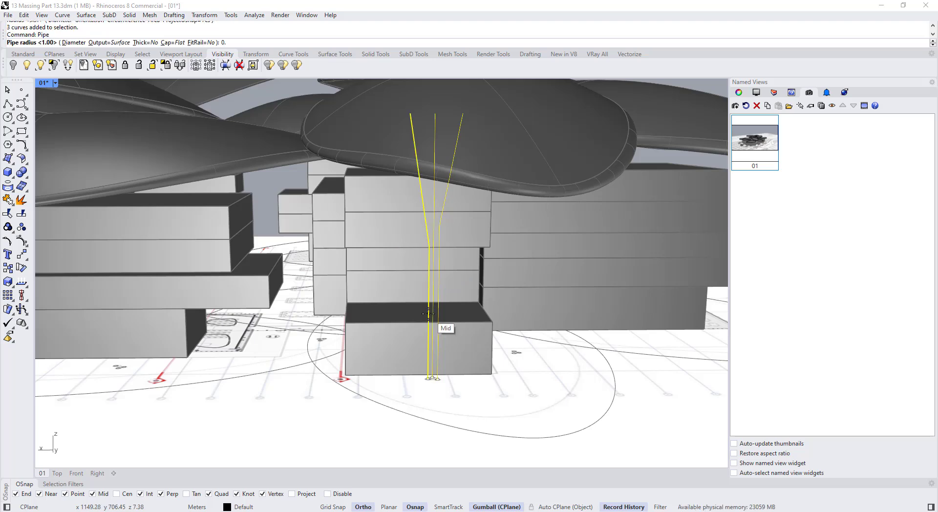
type("0.3")
key("Return")
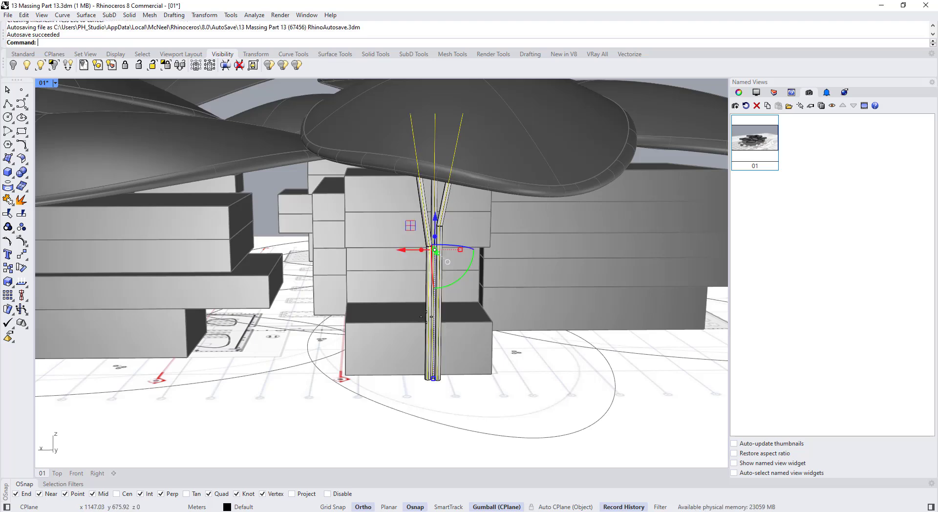
scroll(429, 293, "up", 5)
key("ctrl+z")
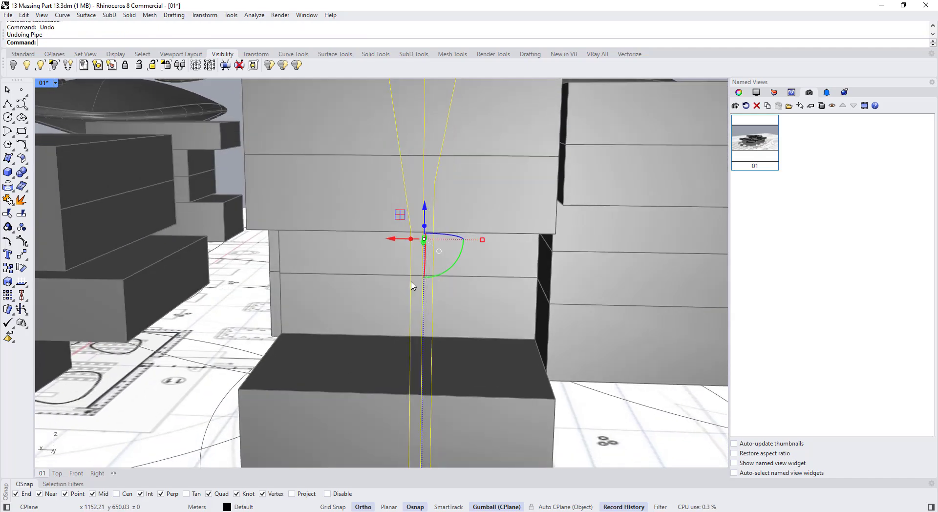
- Pipe the three branching column lines with a radius of 0.25
key("Return")
key("Return")
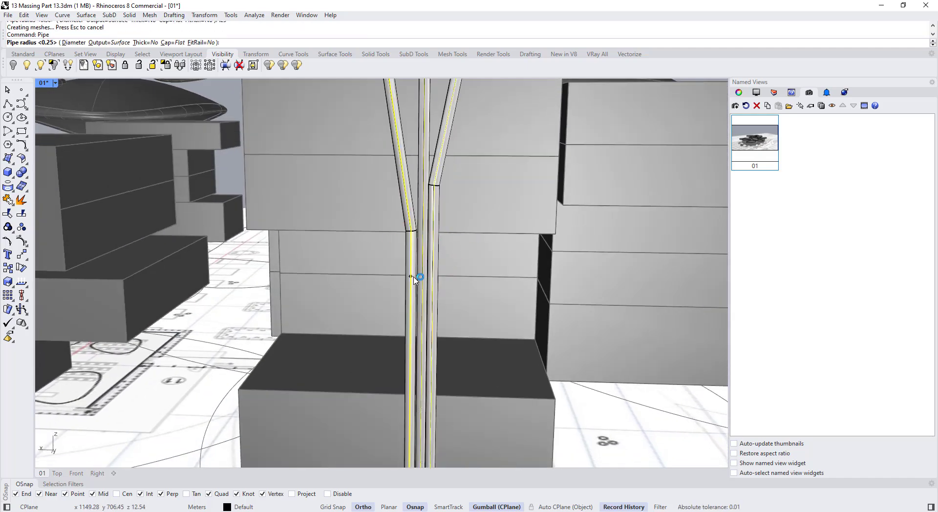
scroll(413, 276, "down", 6)
right_click_drag(413, 276, 446, 295)
key("Escape")
scroll(401, 300, "up", 6)
scroll(401, 303, "down", 10)
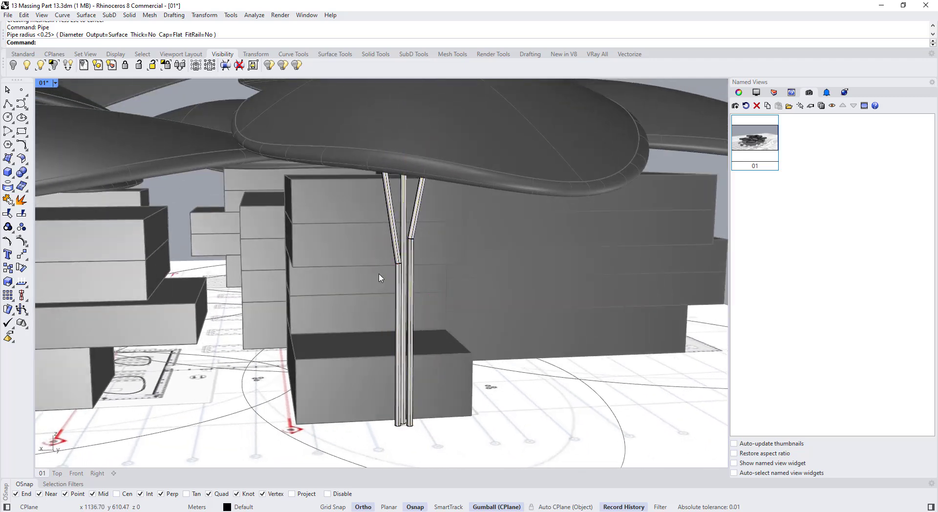
- Inspect the piped columns under the canopy in Arctic display mode, and return the view to Shaded display
left_click(55, 83)
left_click(65, 215)
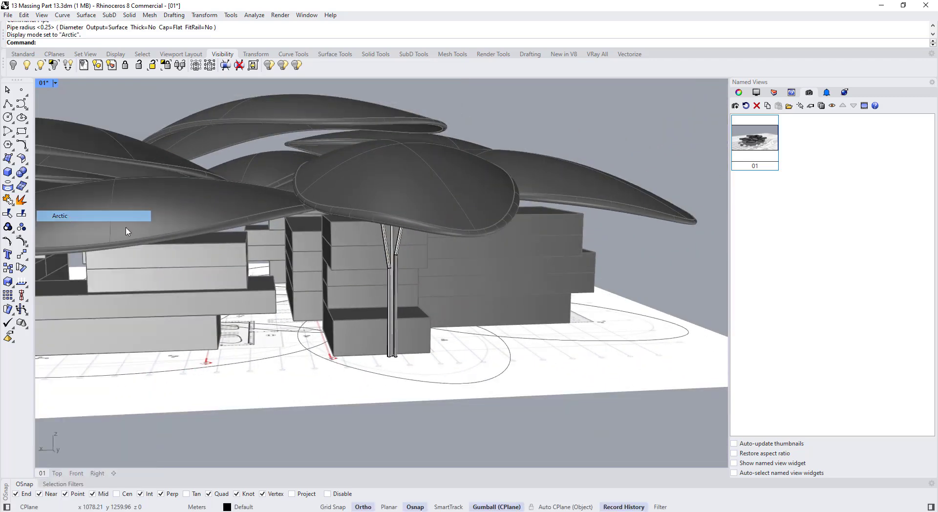
scroll(415, 273, "down", 3)
right_click_drag(415, 273, 452, 281)
scroll(453, 285, "up", 5)
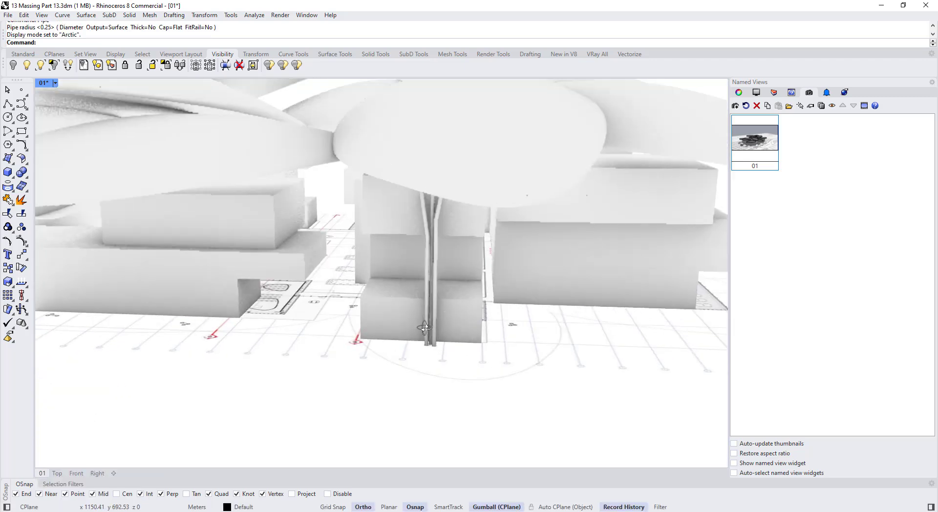
scroll(430, 264, "down", 2)
left_click(420, 245)
key("Escape")
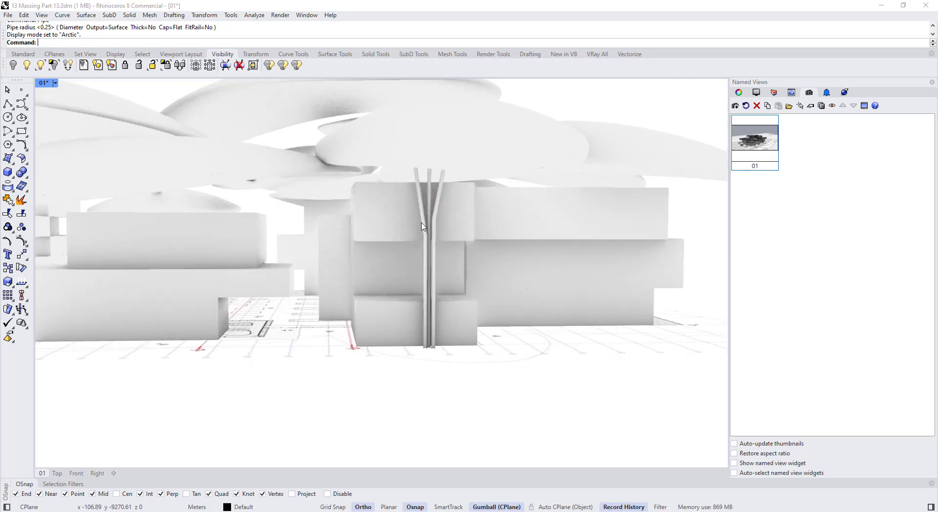
left_click(55, 83)
left_click(59, 128)
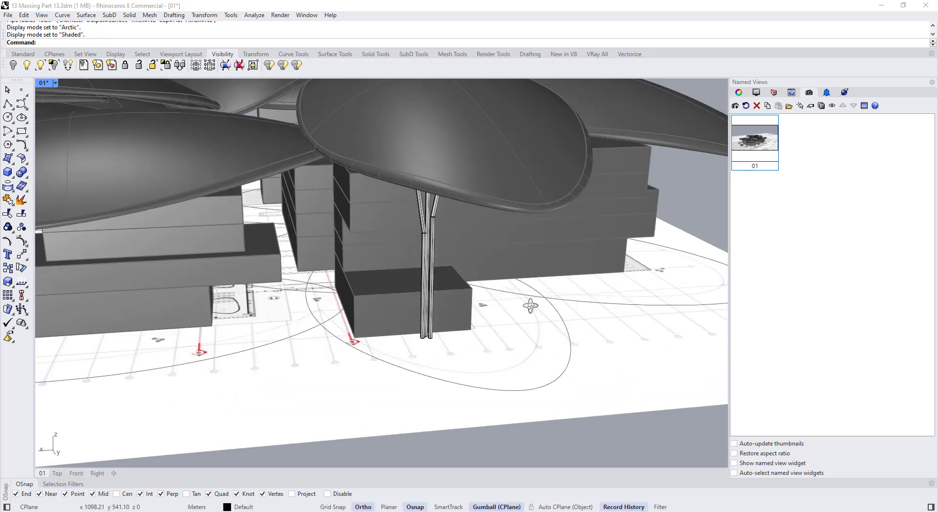
scroll(488, 283, "down", 3)
scroll(454, 264, "down", 3)
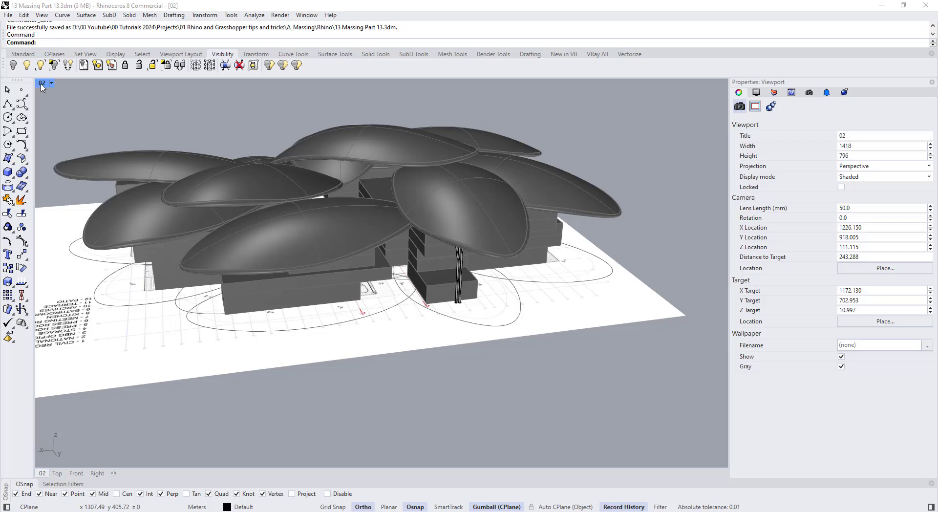
- Maximize the Top view and place point objects with Points on the three column circles west of the northernmost block
double_click(42, 83)
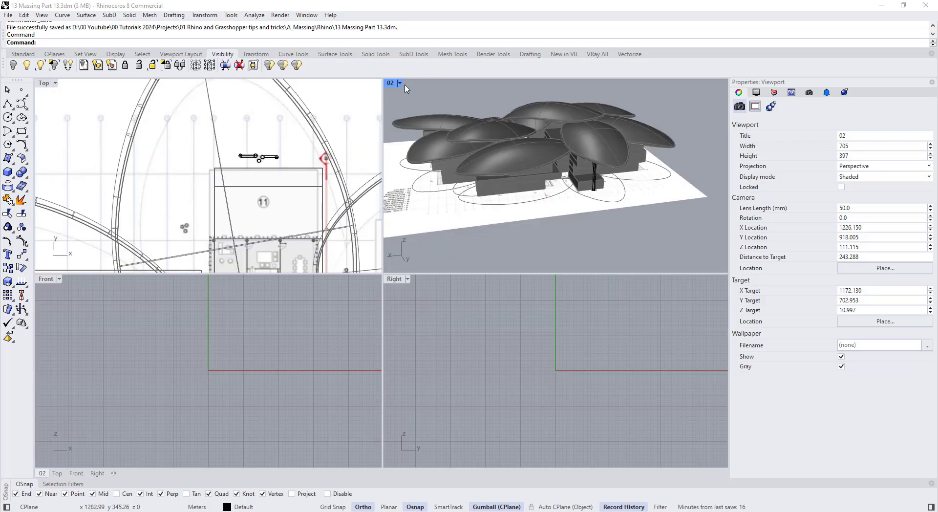
double_click(44, 83)
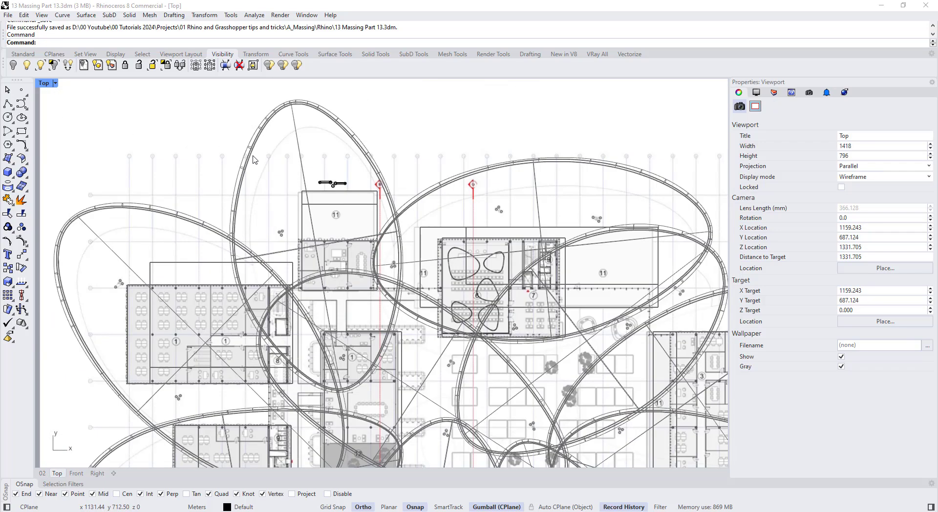
scroll(291, 211, "down", 4)
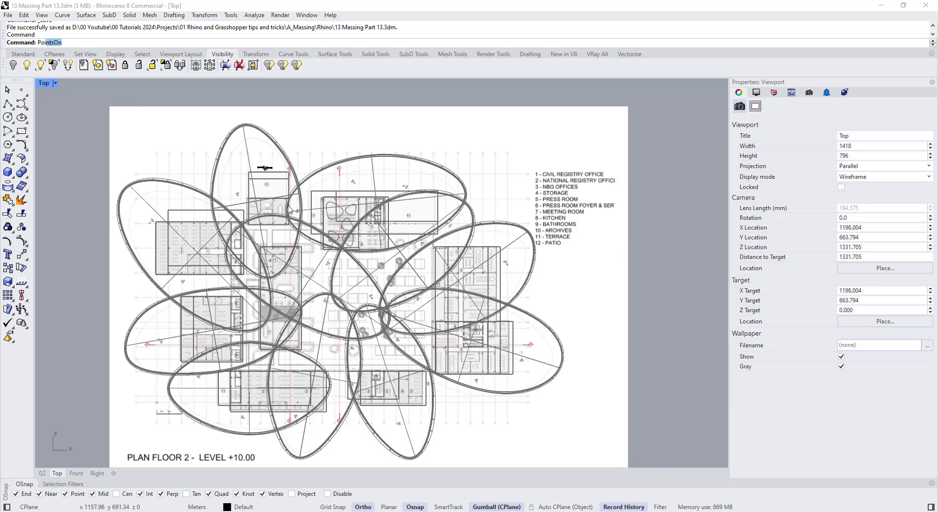
type("ints")
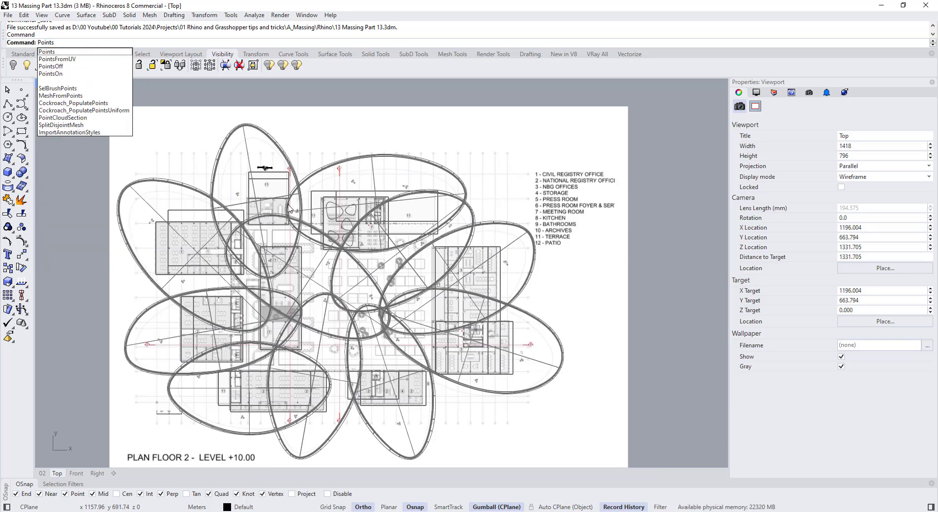
key("Return")
scroll(195, 205, "up", 10)
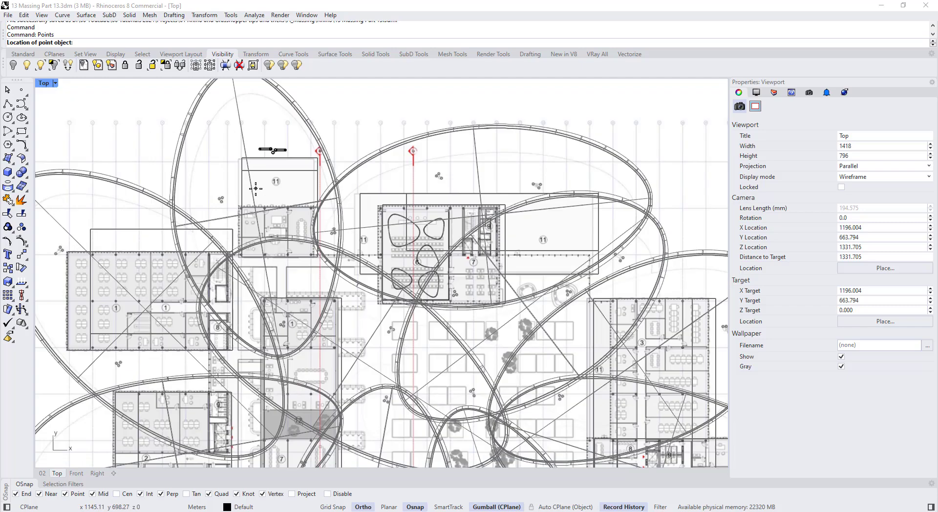
scroll(185, 209, "up", 6)
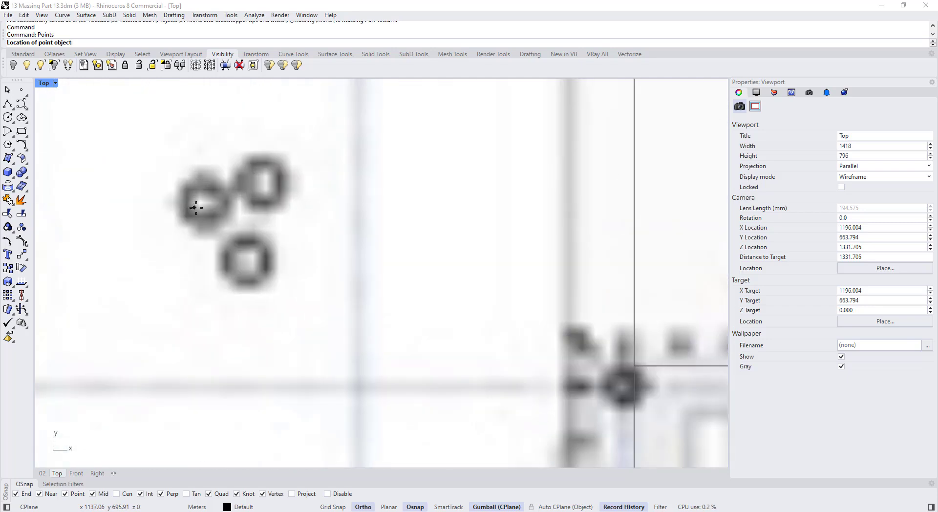
left_click(199, 202)
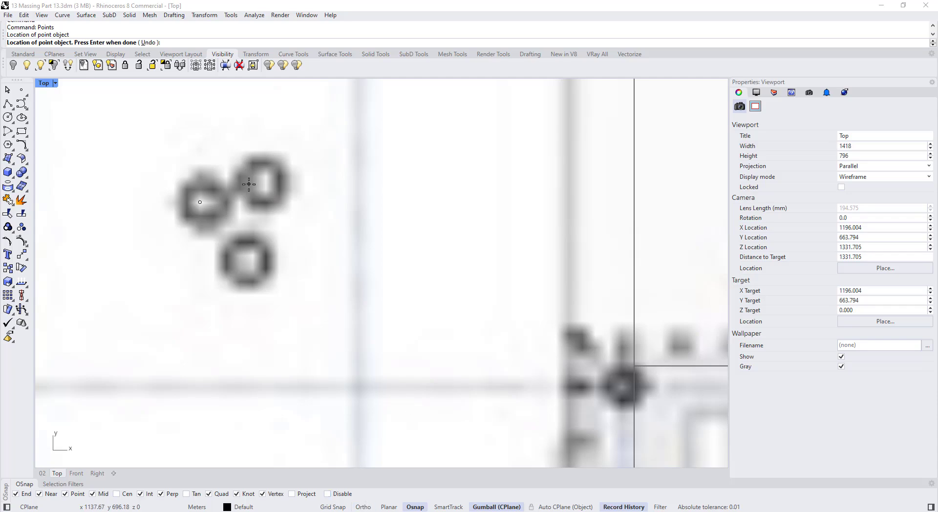
scroll(311, 181, "down", 10)
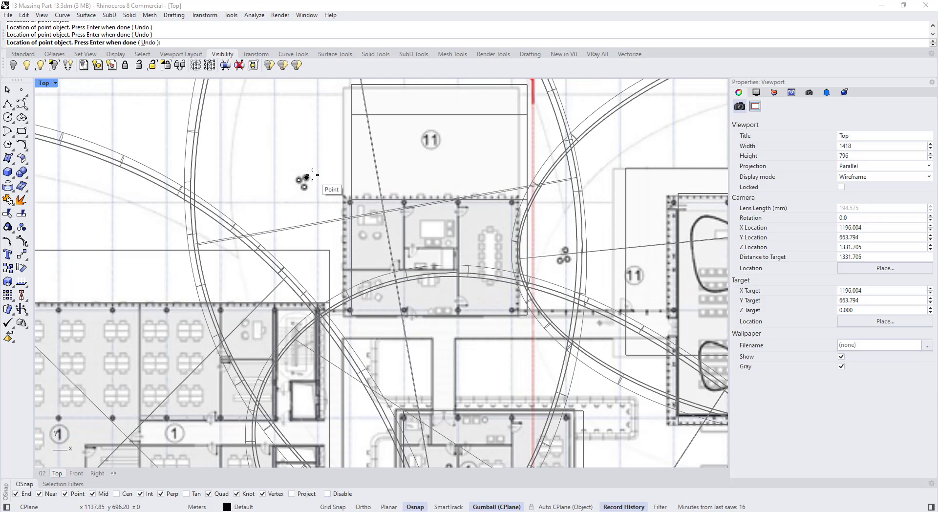
- Place point objects on the column circles of the clusters west and south of the north-western office block
scroll(246, 210, "up", 10)
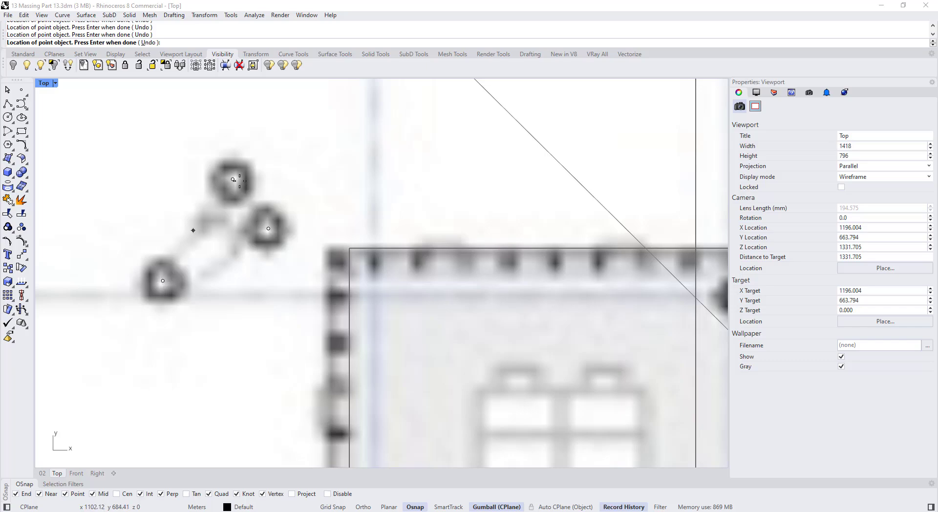
scroll(241, 177, "down", 12)
scroll(323, 193, "up", 12)
left_click(304, 180)
left_click(346, 225)
left_click(379, 161)
scroll(377, 150, "down", 12)
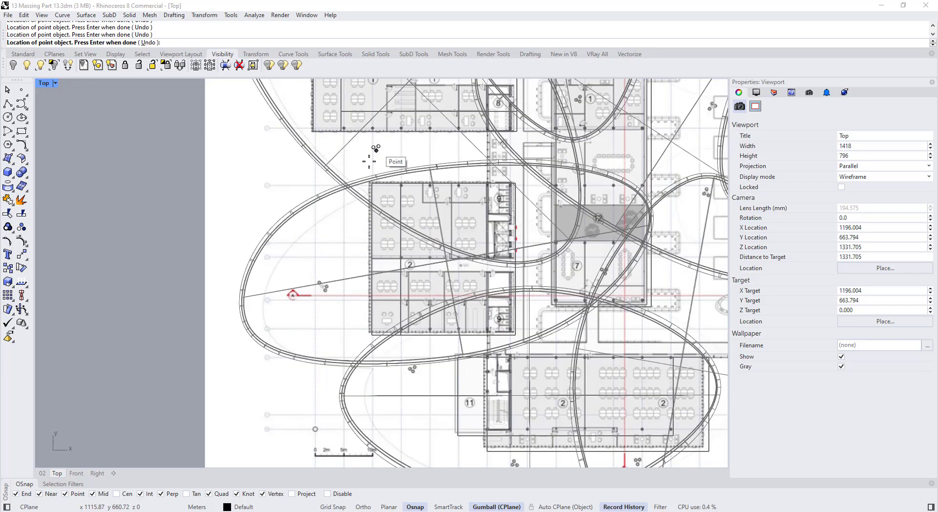
- Place three point objects on the column circles inside the western petal, beside the red section marker
scroll(319, 292, "up", 12)
left_click(391, 265)
left_click(406, 227)
left_click(334, 192)
scroll(364, 175, "down", 12)
- Place point objects on the column circles below the western petal's lower edge and on the next cluster along the south side
scroll(408, 249, "up", 12)
right_click_drag(383, 301, 315, 397)
left_click(231, 268)
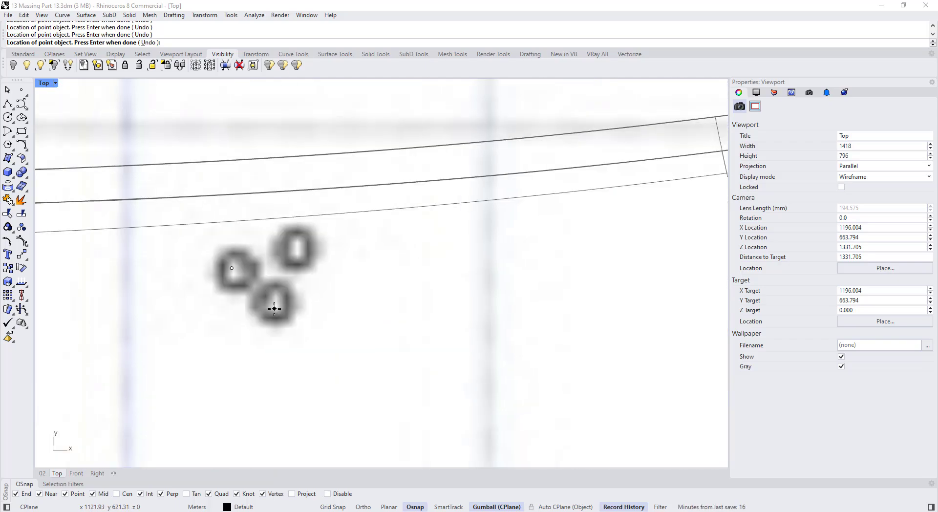
left_click(274, 308)
scroll(297, 248, "down", 12)
scroll(280, 347, "up", 12)
left_click(283, 309)
left_click(328, 366)
- Place point objects on the column circles east of the southern red section marker and on the following cluster
scroll(328, 364, "down", 12)
scroll(347, 331, "up", 12)
left_click(257, 312)
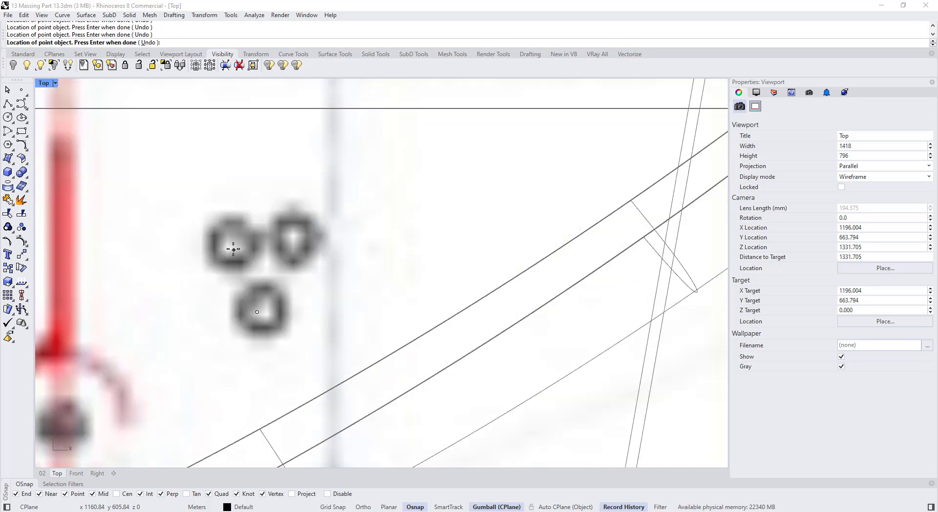
scroll(233, 249, "down", 12)
scroll(268, 361, "up", 12)
left_click(337, 316)
scroll(339, 320, "down", 12)
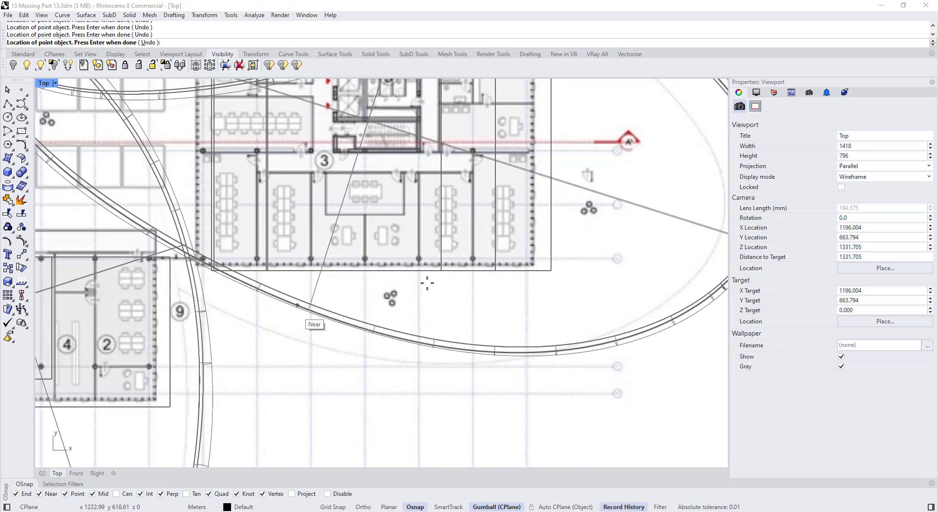
- Place three point objects on the column circles just south of the south-eastern office block
scroll(409, 303, "up", 10)
left_click(301, 261)
left_click(328, 298)
left_click(339, 248)
scroll(339, 249, "down", 12)
- Place point objects on the column circles below the eastern section marker and on the cluster east of the upper eastern block
right_click_drag(478, 183, 254, 263)
scroll(253, 263, "up", 10)
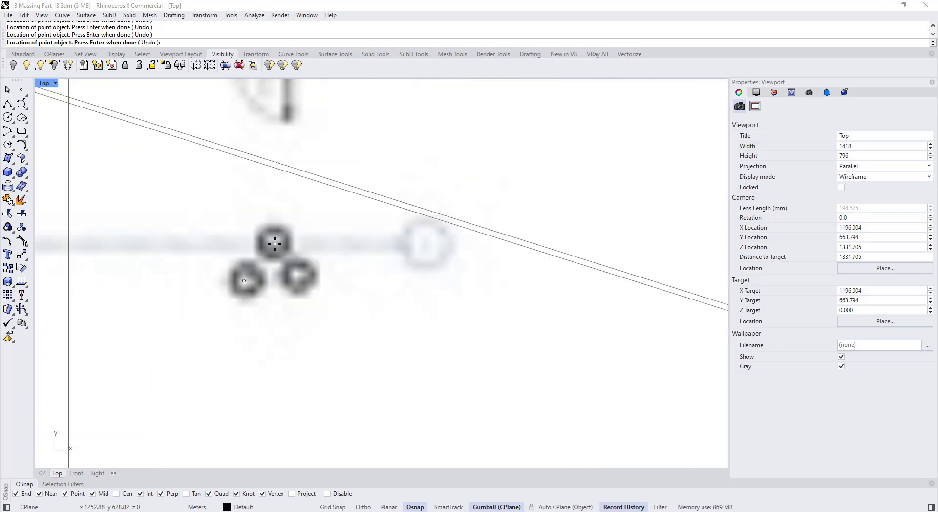
scroll(391, 288, "down", 12)
scroll(360, 205, "up", 12)
left_click(382, 181)
left_click(431, 277)
scroll(430, 276, "down", 12)
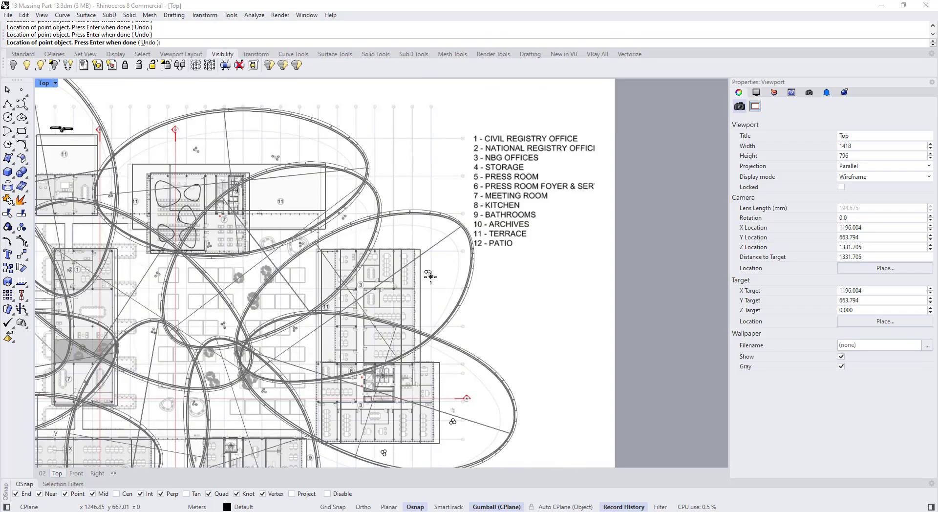
- Place point objects on the column circles north of the northern terrace and on the cluster beside room 1 in the central-western block
scroll(406, 284, "down", 12)
scroll(337, 167, "up", 12)
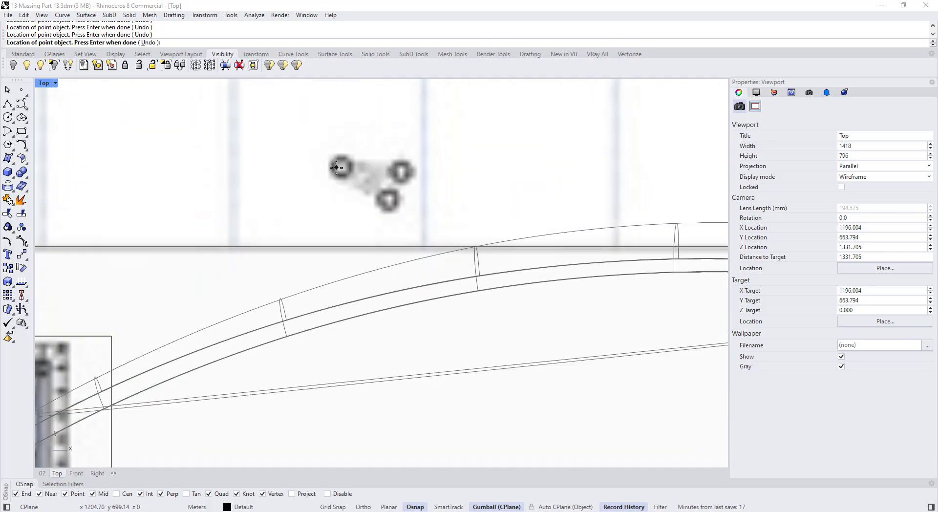
left_click(403, 172)
scroll(403, 172, "down", 12)
scroll(296, 205, "up", 12)
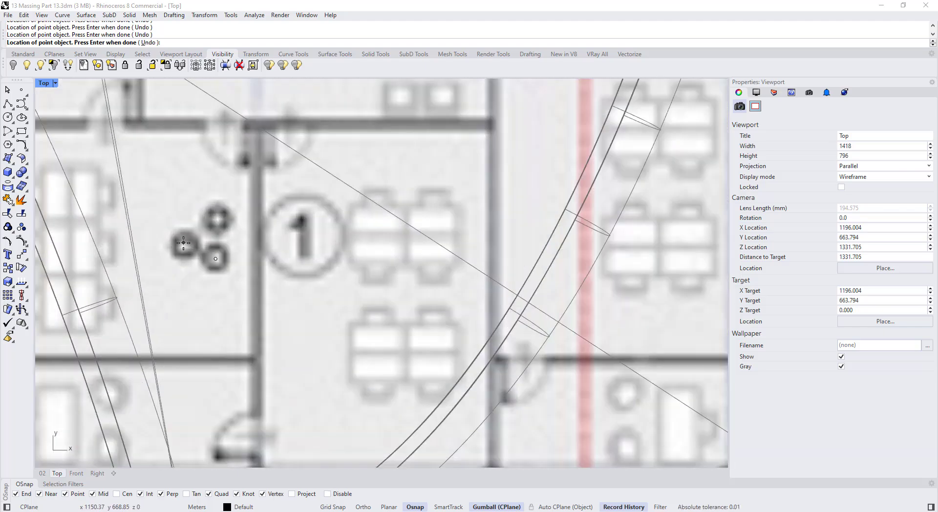
left_click(184, 243)
- Place point objects on the column circles south of the central-western block and on the southern courtyard cluster near the trees
scroll(184, 243, "down", 12)
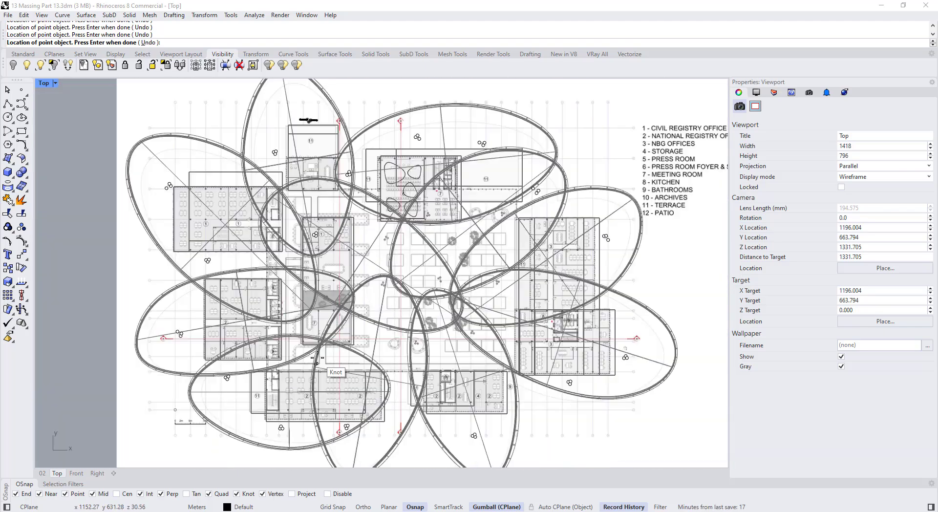
scroll(310, 316, "up", 12)
left_click(310, 316)
left_click(304, 362)
scroll(298, 354, "down", 12)
scroll(520, 283, "up", 10)
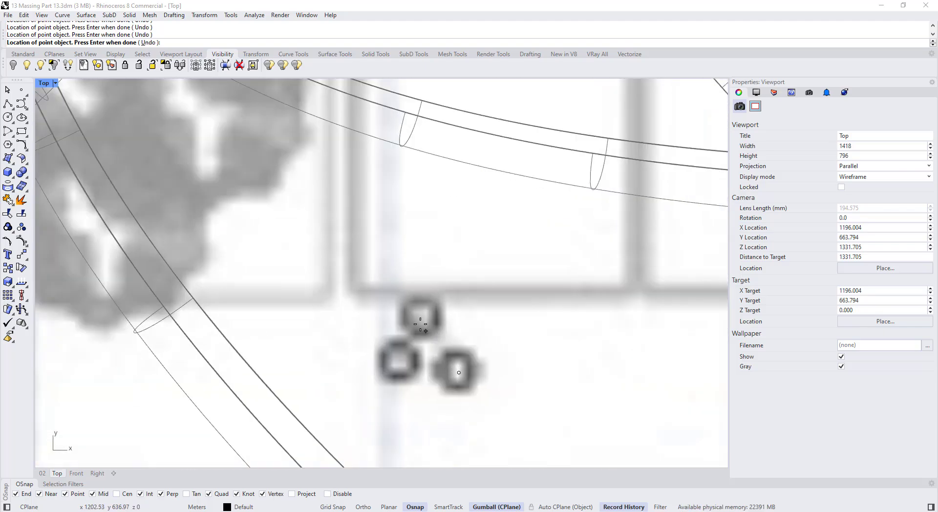
left_click(420, 318)
left_click(400, 360)
- Place point objects on the two column clusters between the planting beds in the middle of the courtyard
scroll(387, 350, "down", 12)
scroll(356, 285, "up", 12)
left_click(353, 224)
scroll(353, 223, "down", 10)
scroll(294, 281, "up", 10)
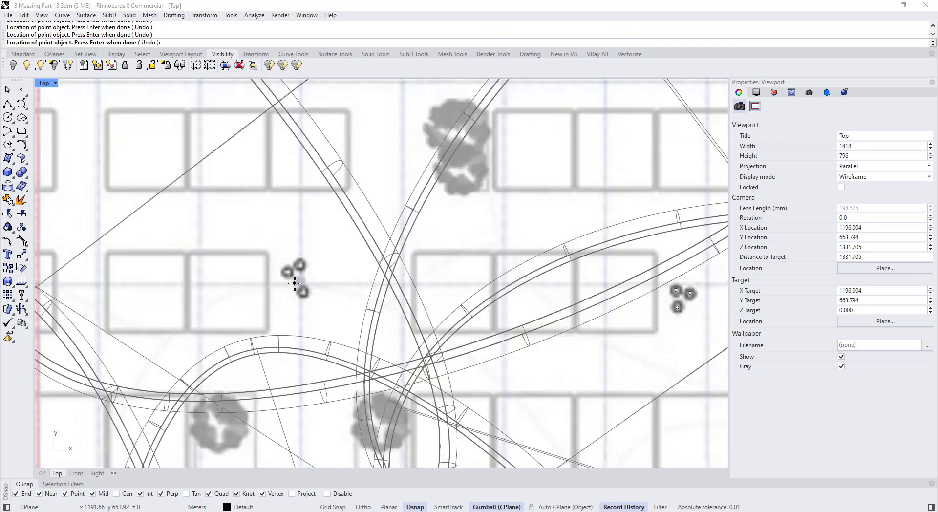
left_click(270, 245)
left_click(313, 219)
- Place point objects on the column circles in the western courtyard and on the cluster just south of the press room block
scroll(324, 313, "down", 12)
scroll(312, 268, "up", 12)
left_click(300, 271)
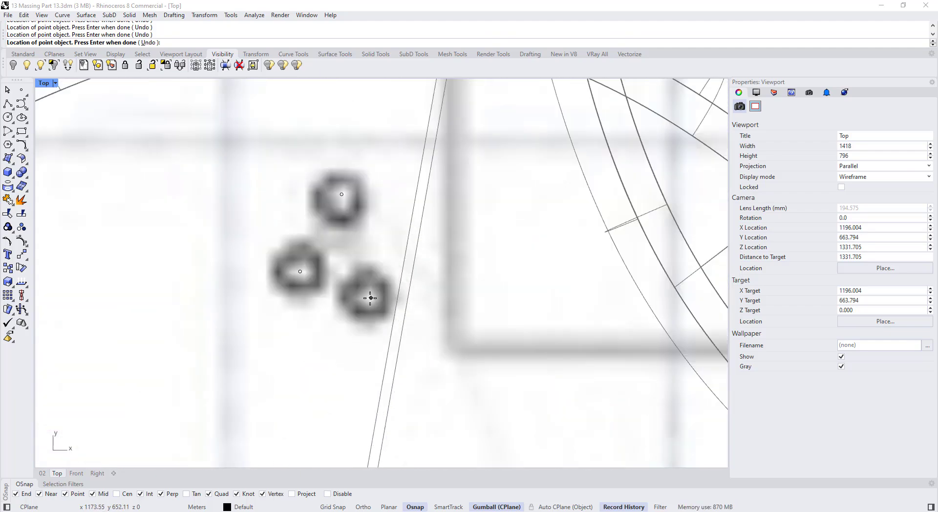
scroll(362, 297, "down", 12)
scroll(299, 245, "up", 12)
left_click(279, 253)
left_click(327, 153)
left_click(390, 200)
- Place point objects on the column circles inside meeting room 7 and on the cluster within the rounded seating to its east
scroll(307, 242, "down", 12)
scroll(414, 178, "up", 5)
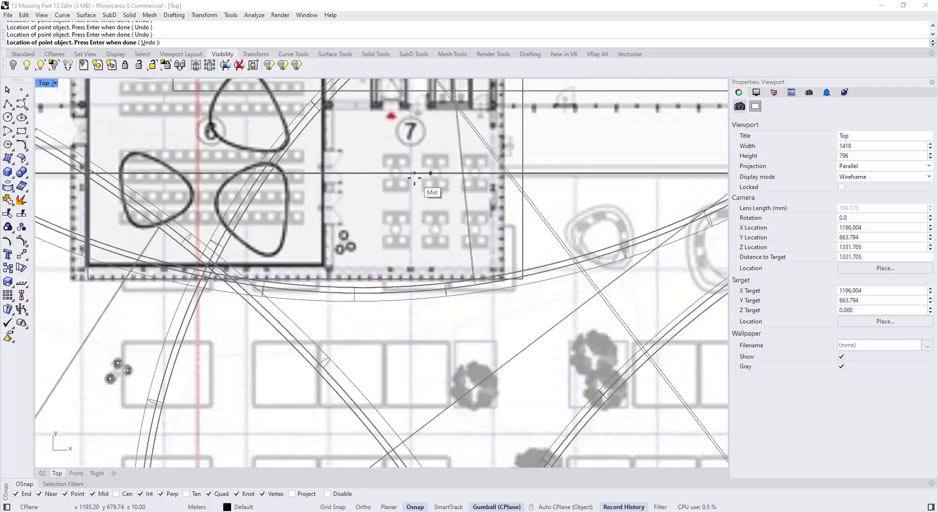
scroll(360, 229, "up", 7)
left_click(330, 291)
scroll(331, 290, "down", 12)
scroll(390, 283, "up", 12)
left_click(379, 297)
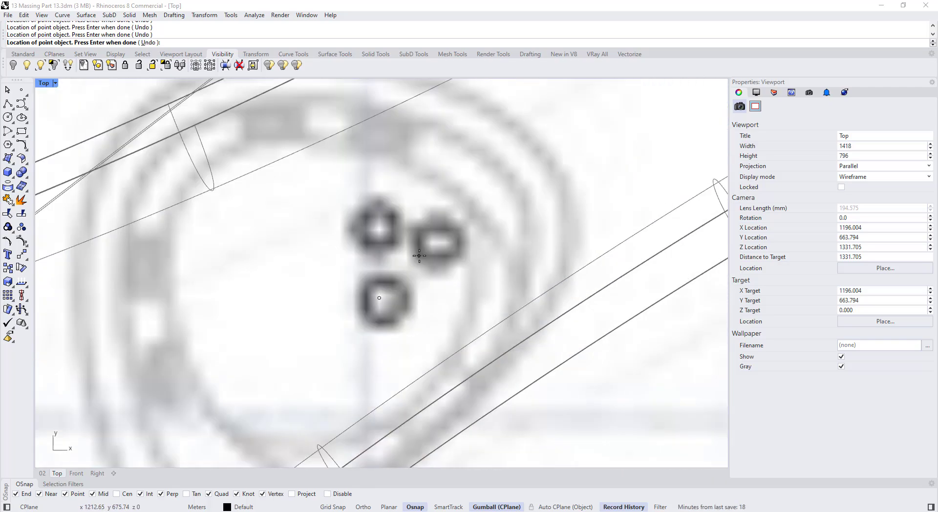
- Check the plan for unmarked column circles, end the point placement and maximize the 02 perspective view
scroll(377, 230, "down", 12)
scroll(405, 200, "up", 6)
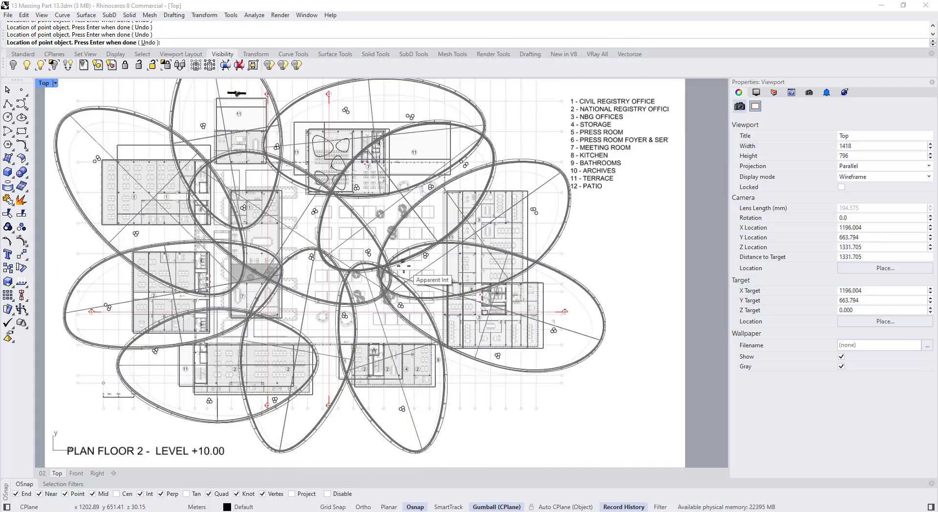
scroll(405, 200, "down", 12)
scroll(270, 231, "up", 14)
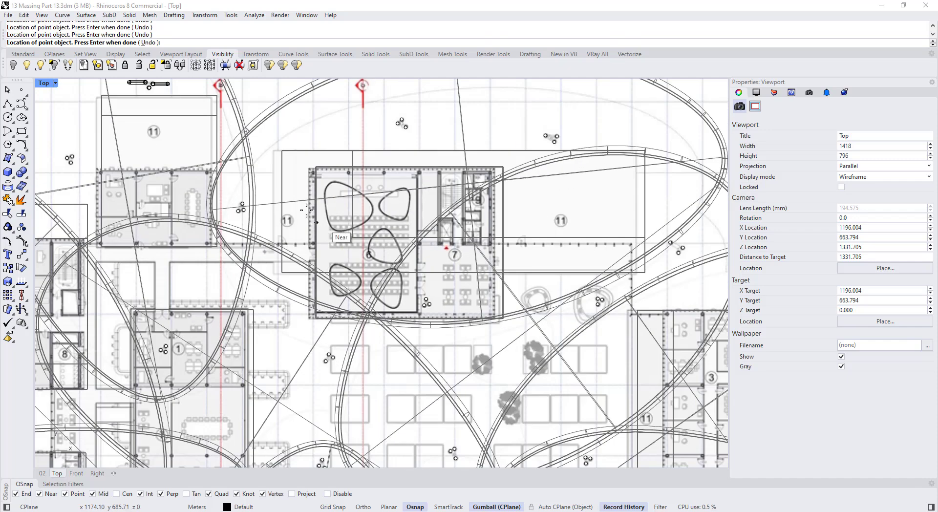
double_click(46, 86)
double_click(387, 84)
scroll(432, 210, "down", 3)
scroll(358, 334, "up", 2)
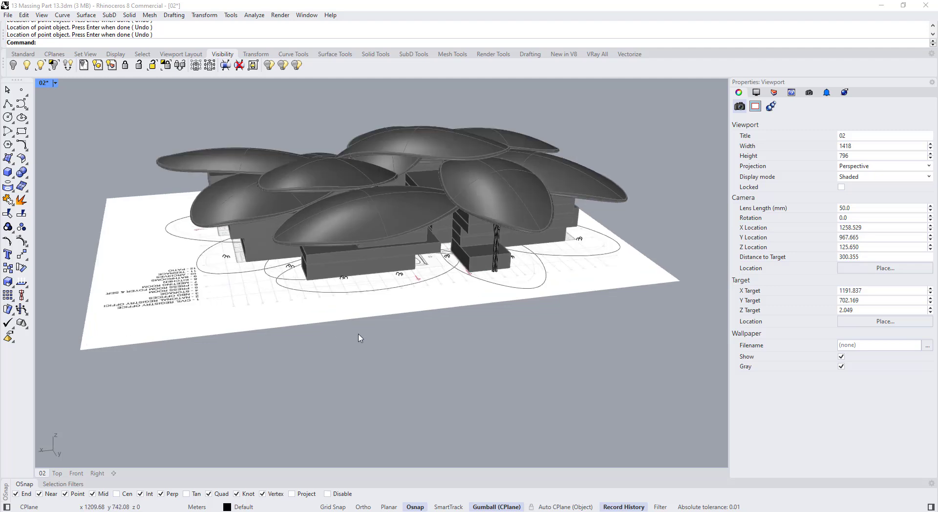
- Select all point objects and extrude them vertically into column lines that rise above the canopy shells
key("Return")
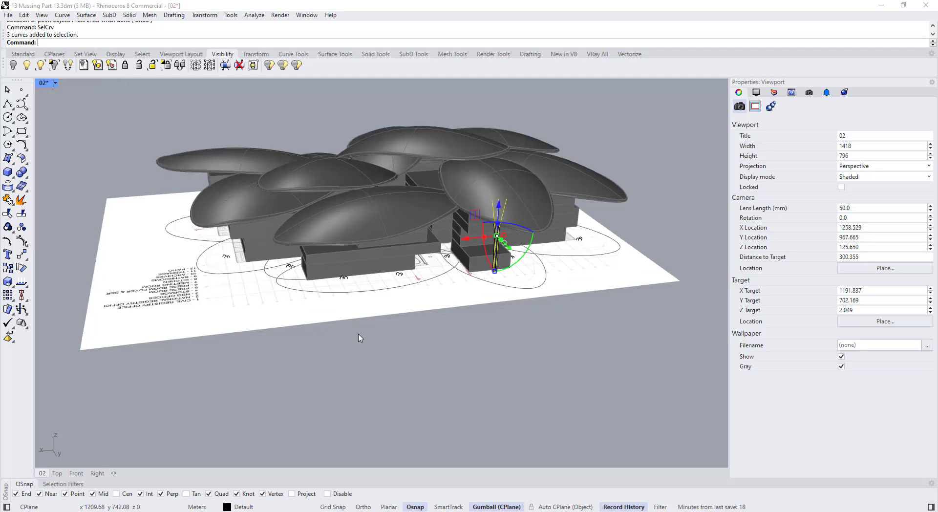
left_click(145, 56)
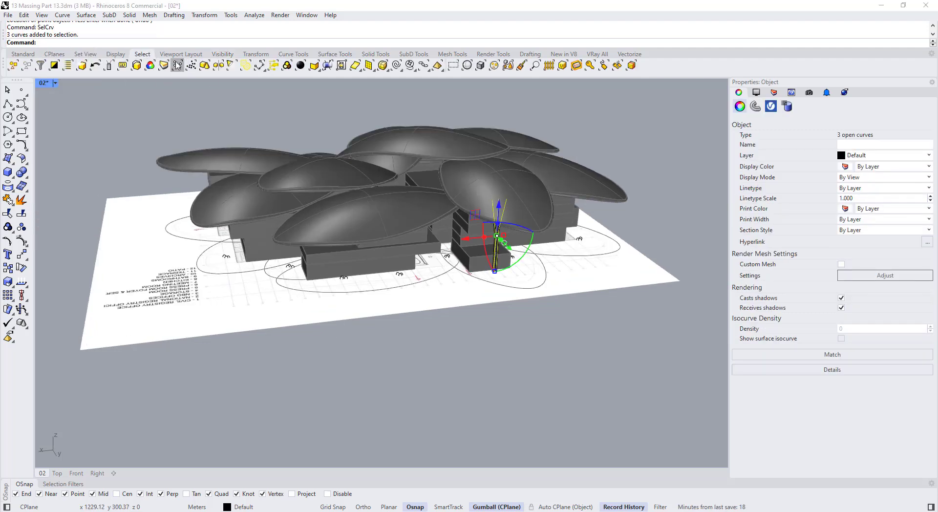
left_click(370, 371)
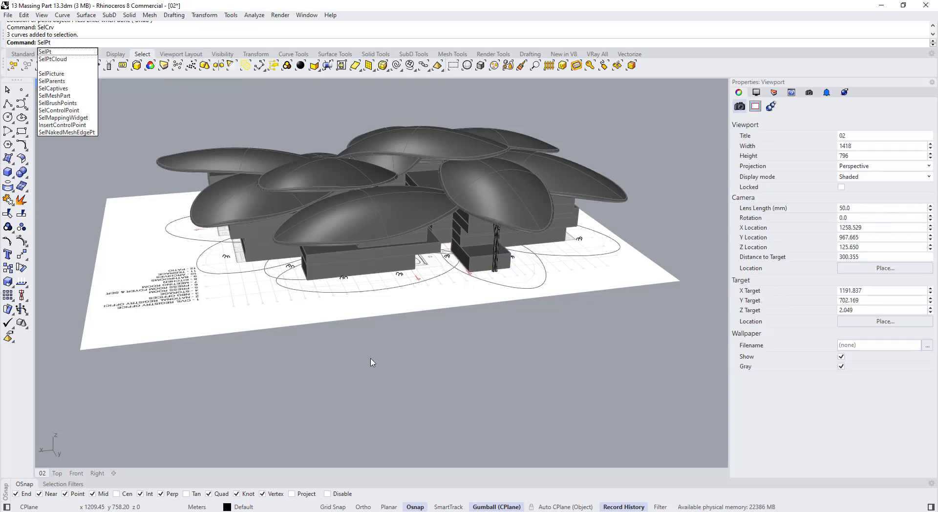
key("Return")
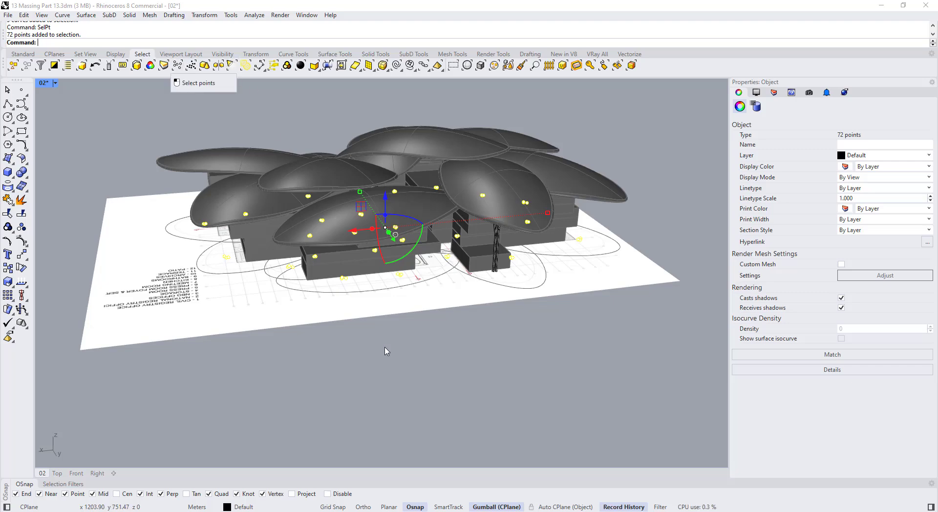
scroll(495, 274, "up", 12)
right_click_drag(503, 264, 453, 288)
scroll(484, 298, "down", 14)
scroll(453, 288, "up", 6)
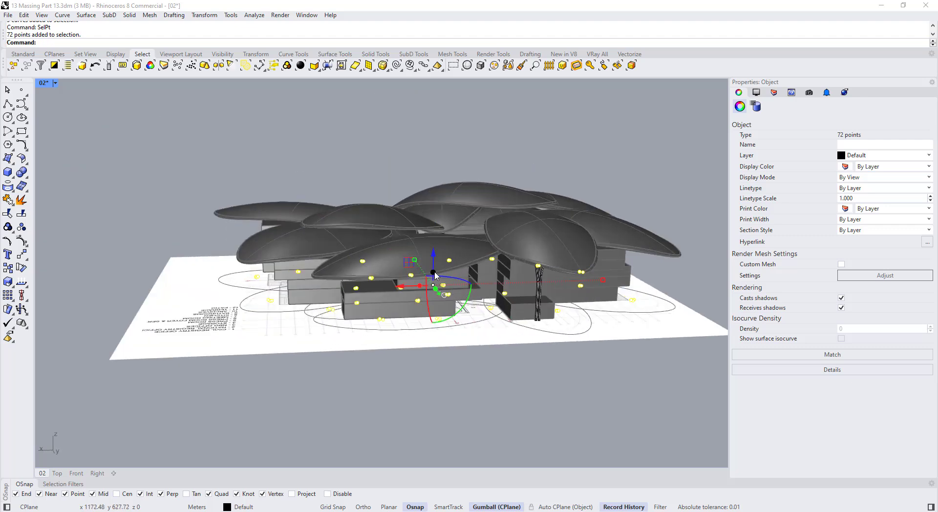
left_click_drag(433, 272, 433, 166)
left_click(455, 366)
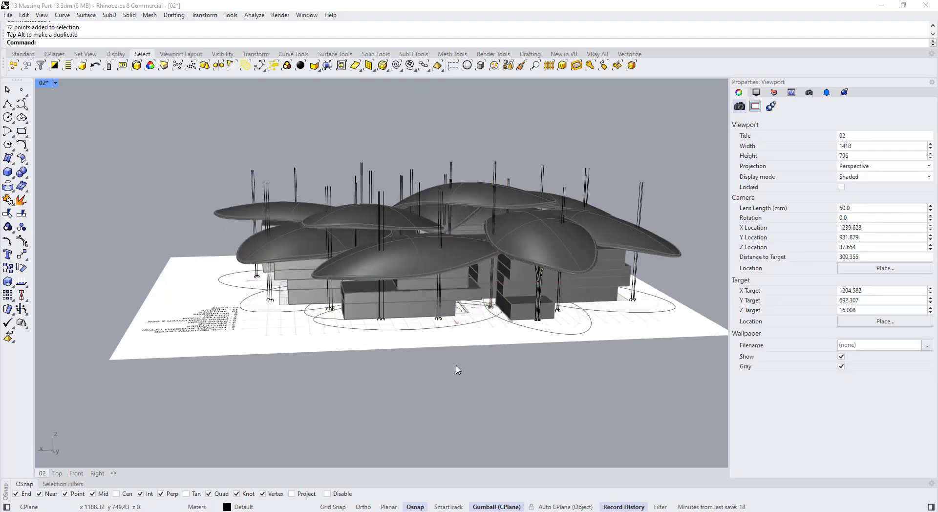
- Examine the extruded column lines around the canopies and office blocks
right_click_drag(458, 369, 294, 295)
scroll(341, 279, "down", 4)
scroll(333, 306, "up", 5)
left_click(332, 337)
scroll(332, 337, "down", 5)
key("Escape")
scroll(304, 268, "up", 5)
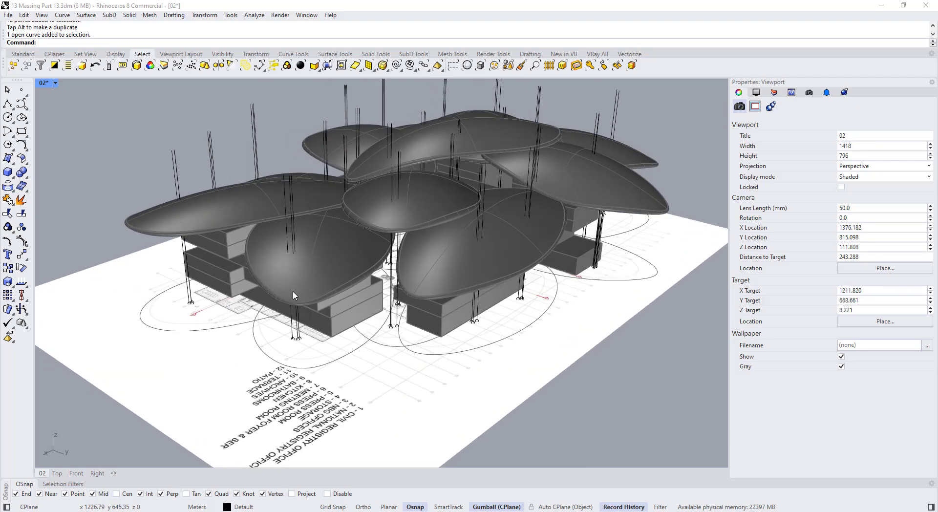
scroll(304, 253, "up", 5)
left_click(305, 253)
scroll(304, 247, "down", 5)
key("Escape")
right_click_drag(304, 247, 310, 164)
mouse_move(310, 163)
left_mouse_down()
mouse_move(296, 150)
mouse_move(323, 173)
left_mouse_up()
key("F10")
scroll(297, 151, "up", 2)
scroll(318, 174, "down", 6)
right_click_drag(318, 174, 288, 190)
key("Escape")
key("Escape")
- Select all the new vertical column lines and pipe them with a radius of 0.25 and flat caps
right_click_drag(489, 194, 409, 200, "shift")
left_click_drag(558, 194, 127, 155)
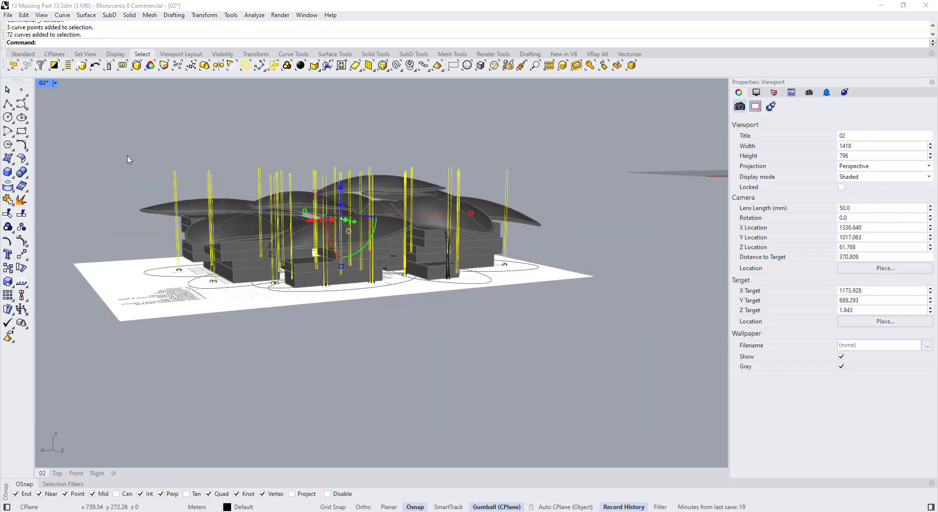
right_click_drag(199, 159, 209, 179)
type("Pipe")
key("Return")
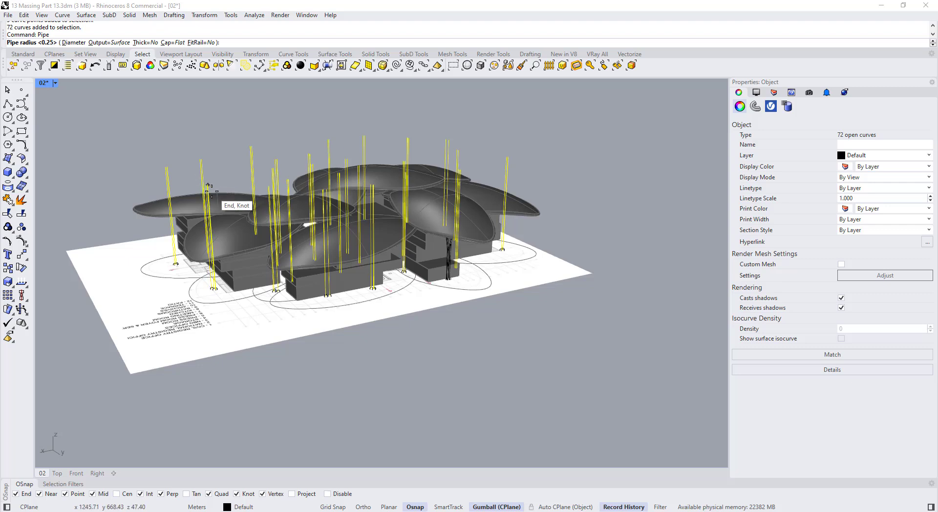
scroll(205, 193, "up", 3)
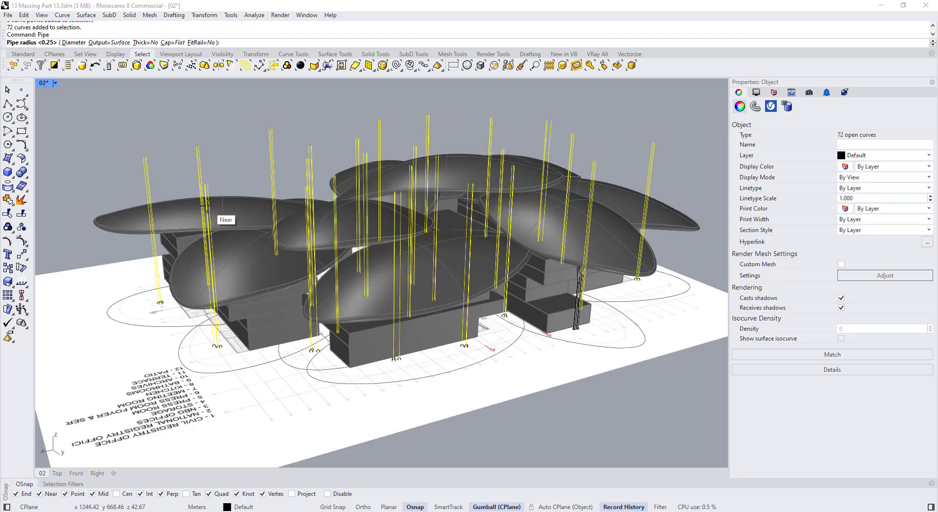
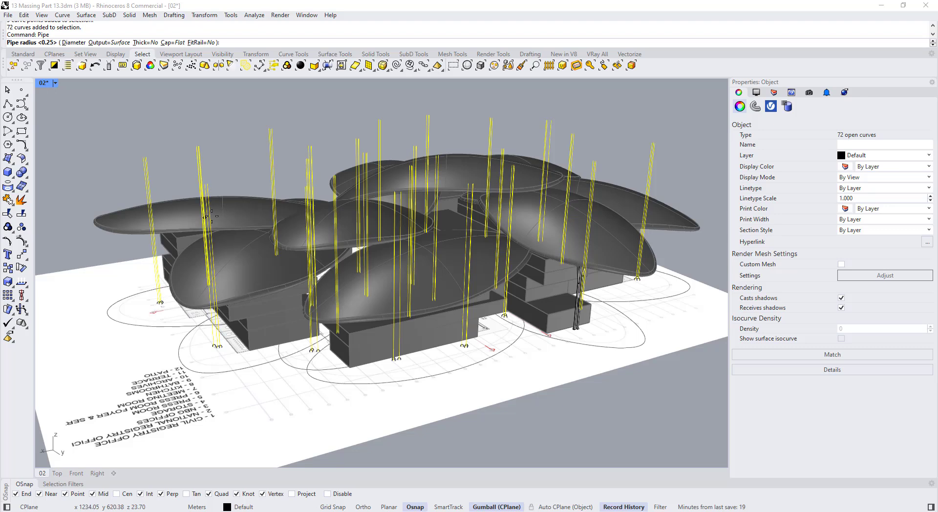
key("Return")
- Select every curve in the model and lock all other objects so only the curves stay editable
right_click_drag(178, 334, 211, 308)
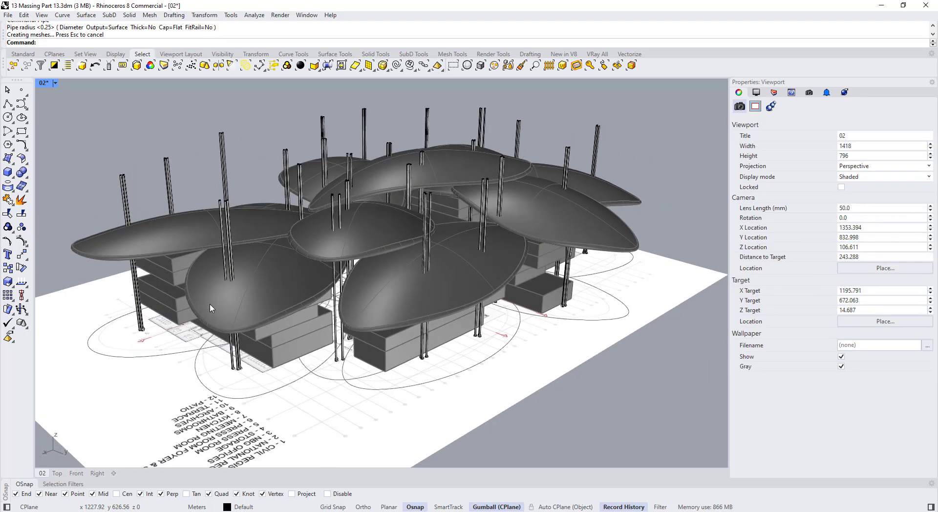
type("SelCrv")
key("Return")
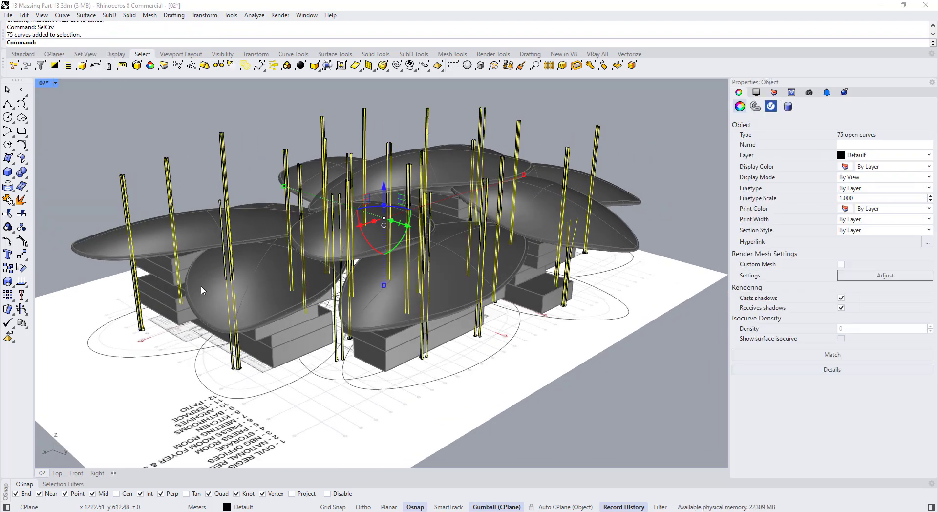
left_click(221, 54)
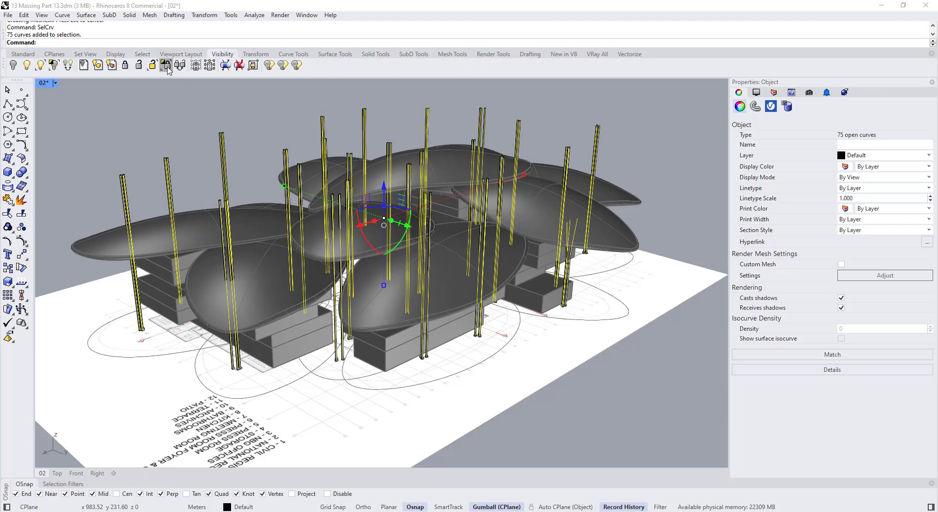
left_click(168, 67)
key("Escape")
- Turn on control points for one column cluster's three lines and lower their top points to the canopy, accepting the broken history
right_click_drag(272, 340, 280, 293)
left_click_drag(593, 252, 128, 154)
right_click_drag(361, 161, 390, 226)
scroll(235, 181, "up", 4)
scroll(234, 182, "down", 3)
right_click_drag(234, 244, 230, 209)
scroll(230, 209, "up", 3)
key("Escape")
mouse_move(243, 219)
left_mouse_down()
mouse_move(193, 178)
mouse_move(238, 218)
left_mouse_up()
key("F10")
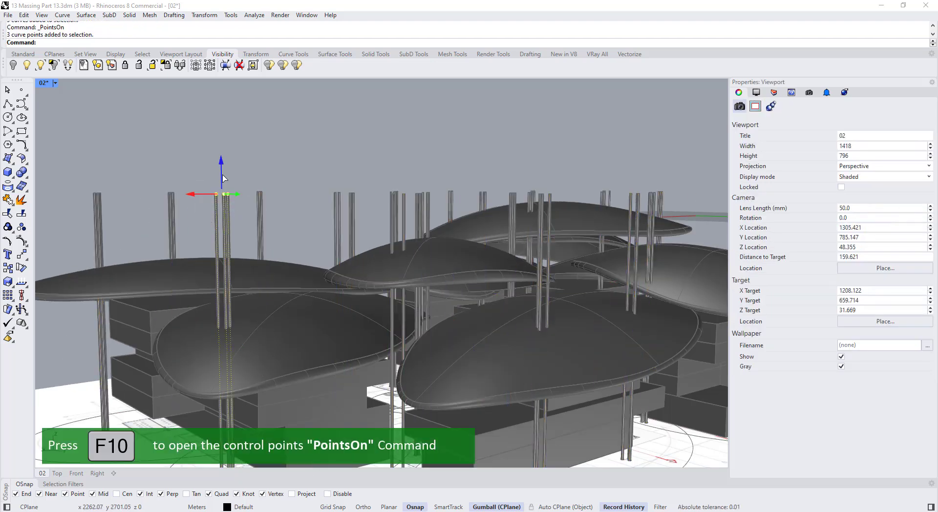
left_click_drag(222, 178, 223, 314)
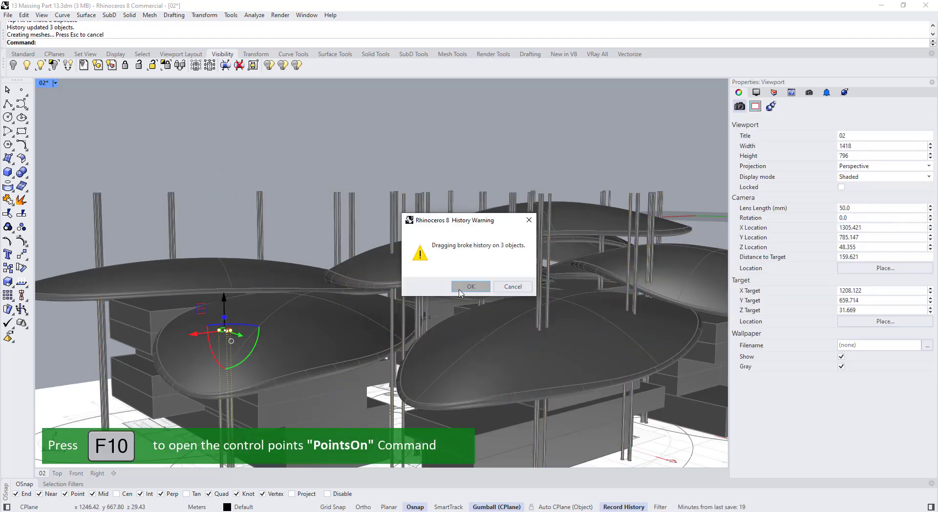
left_click(459, 288)
- Examine the lowered column cluster where it meets the underside of its canopy shell
scroll(324, 288, "up", 4)
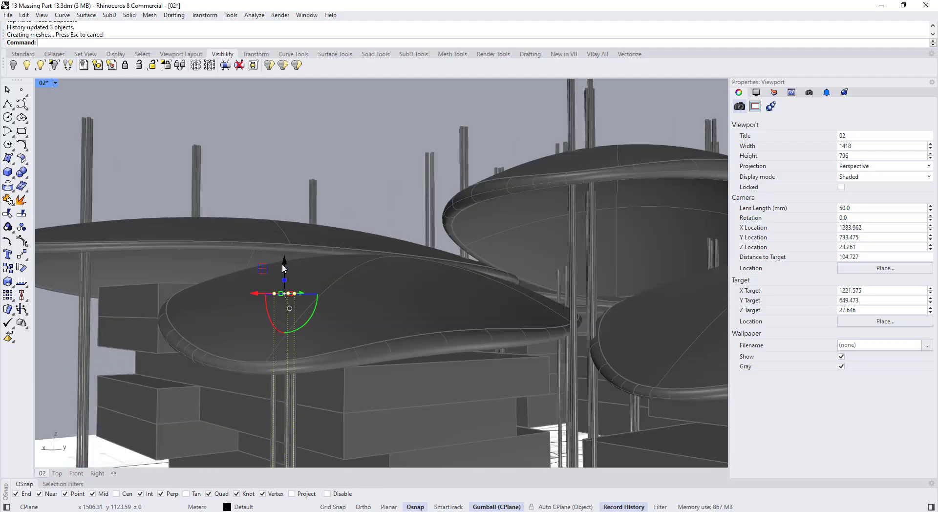
right_click_drag(282, 269, 316, 264)
scroll(417, 353, "down", 2)
right_click_drag(367, 320, 317, 261, "shift")
key("Escape")
key("Escape")
left_click(251, 305)
left_click(257, 296)
key("Escape")
scroll(228, 245, "down", 6)
scroll(286, 285, "up", 8)
left_click(341, 244)
key("Escape")
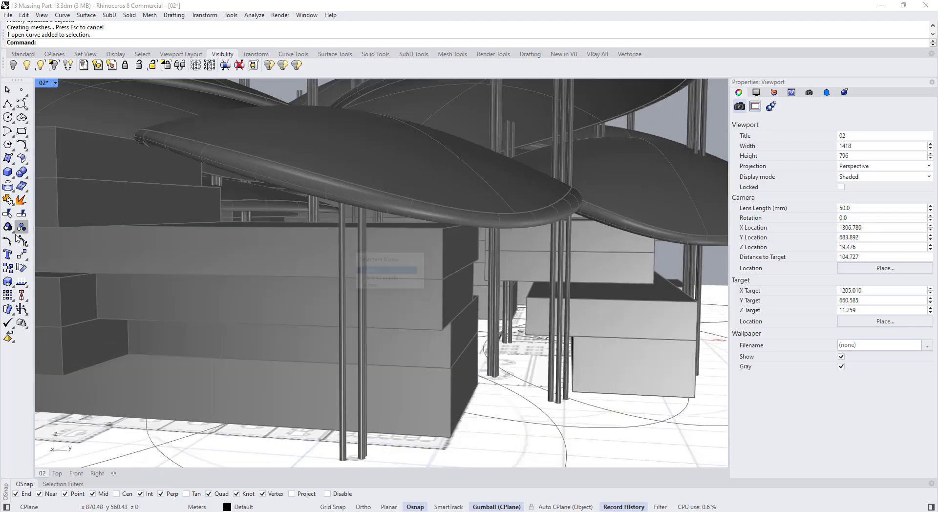
- Insert a control point on one lowered column line a short distance below the canopy edge
left_click(22, 241)
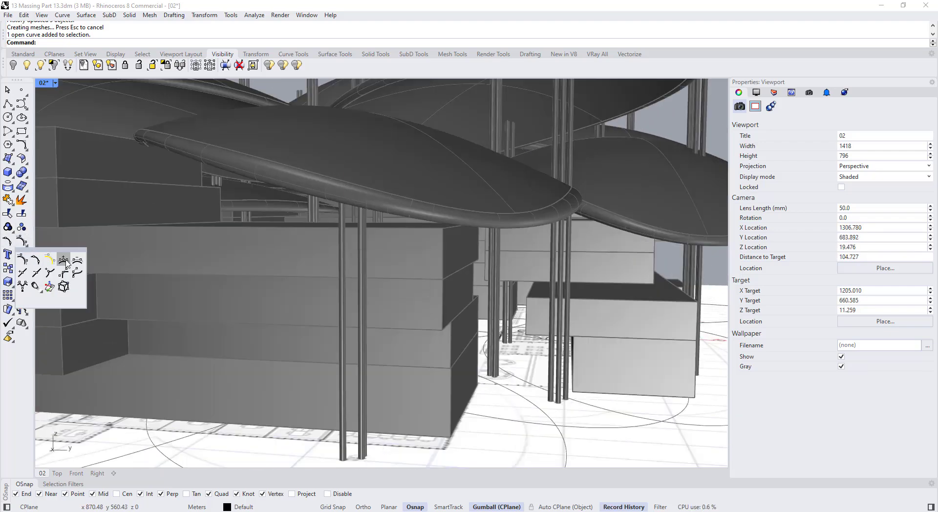
left_click(65, 261)
left_click(341, 246)
left_click(341, 248)
right_click_drag(316, 249, 241, 270)
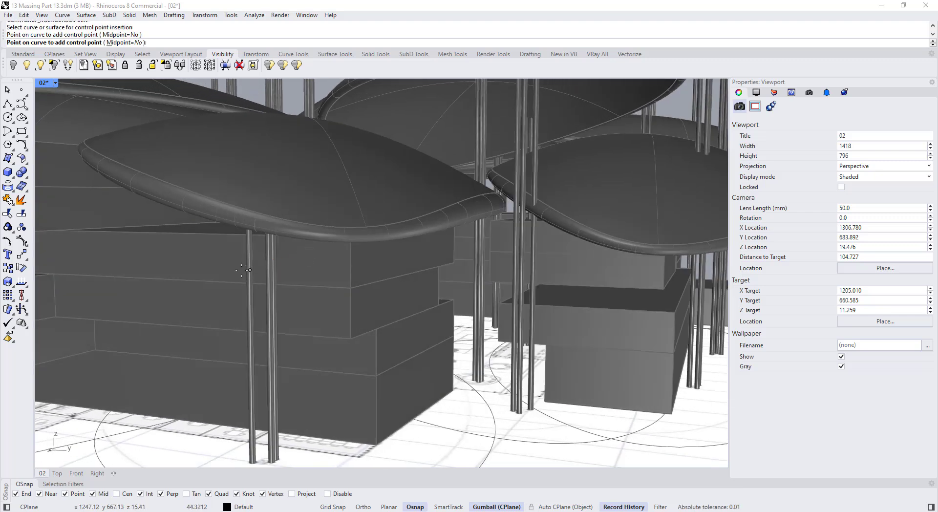
right_click(241, 270)
- Move the same column line's top control point sideways so its upper segment slants outward into the canopy
left_click(249, 269)
left_click(289, 295)
left_click_drag(248, 226, 270, 180)
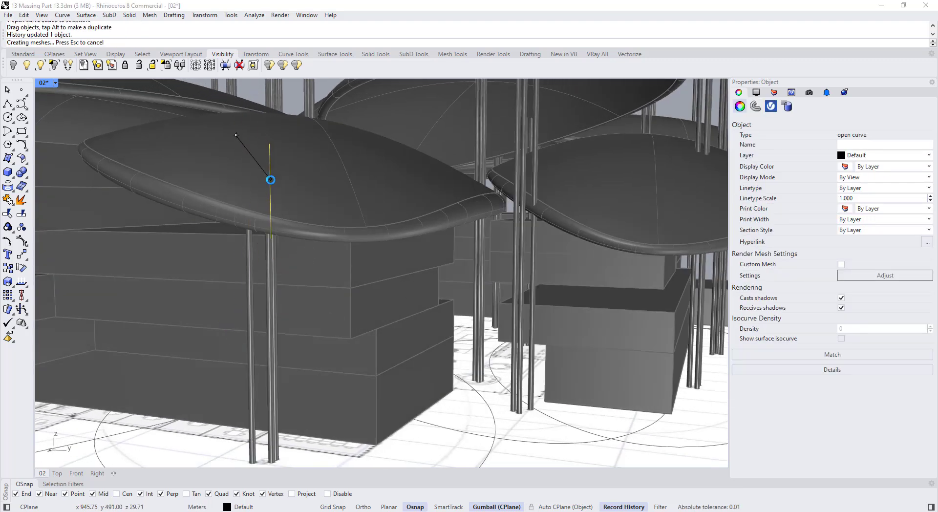
key("Escape")
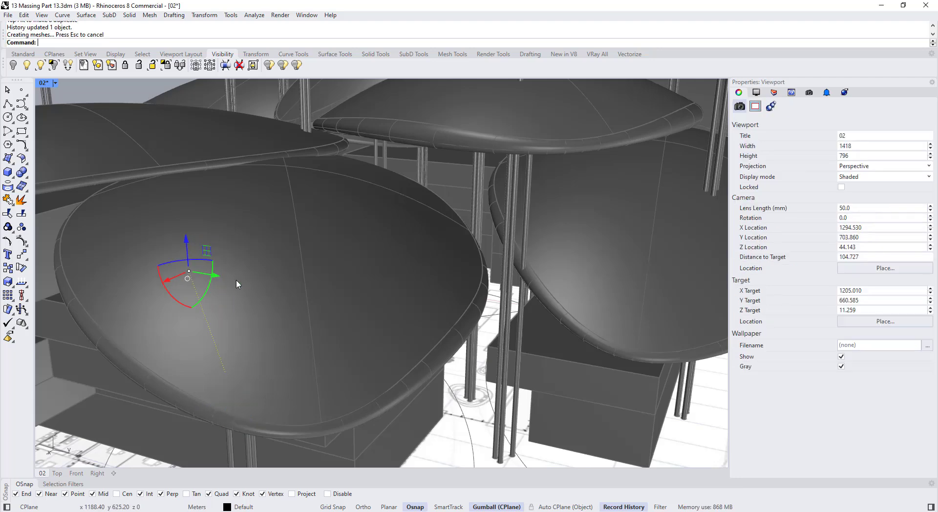
right_click_drag(237, 283, 274, 247)
left_click(55, 83)
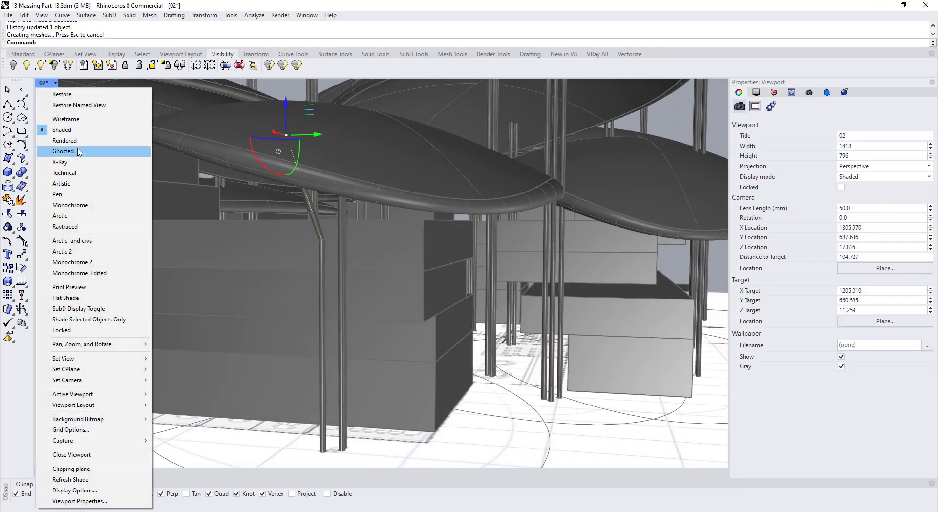
left_click(337, 250)
mouse_move(338, 250)
right_mouse_down()
mouse_move(240, 253)
mouse_move(270, 267)
mouse_move(250, 257)
right_mouse_up()
scroll(240, 241, "up", 14)
scroll(245, 251, "down", 14)
key("Escape")
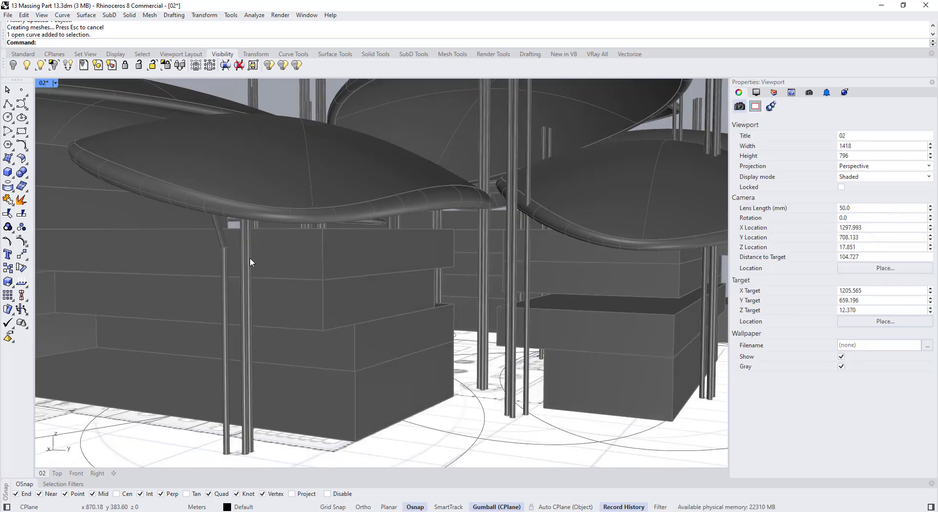
- Insert a control point on another line of the column cluster and move its top point sideways so its upper segment slants outward
left_click(250, 257)
left_click(285, 282)
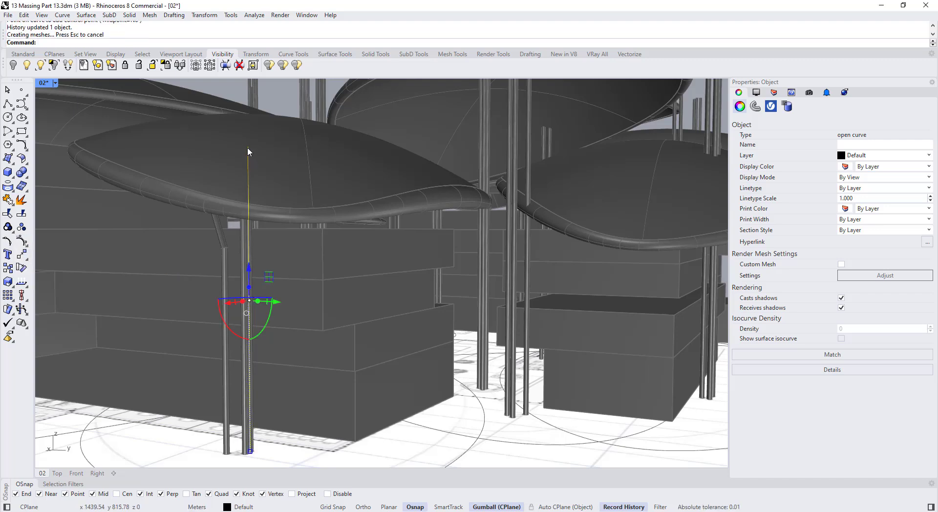
scroll(325, 164, "down", 3)
right_click_drag(325, 164, 396, 210)
right_click_drag(418, 266, 453, 254)
scroll(453, 254, "up", 3)
right_click_drag(491, 315, 362, 243)
scroll(432, 295, "down", 4)
scroll(368, 272, "up", 6)
scroll(349, 270, "up", 6)
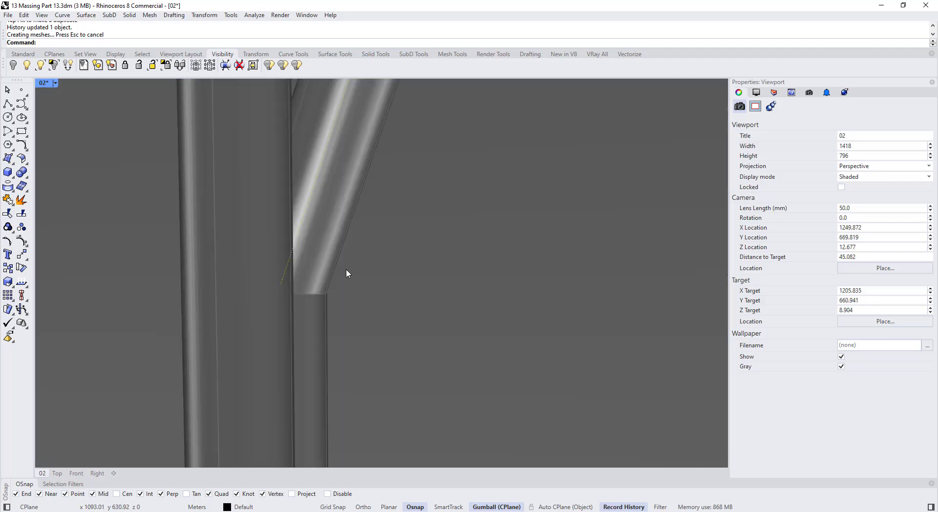
- Examine the column cluster's bent branches from several sides where they reach the canopy
scroll(350, 276, "down", 15)
right_click_drag(350, 275, 373, 273)
scroll(374, 273, "up", 10)
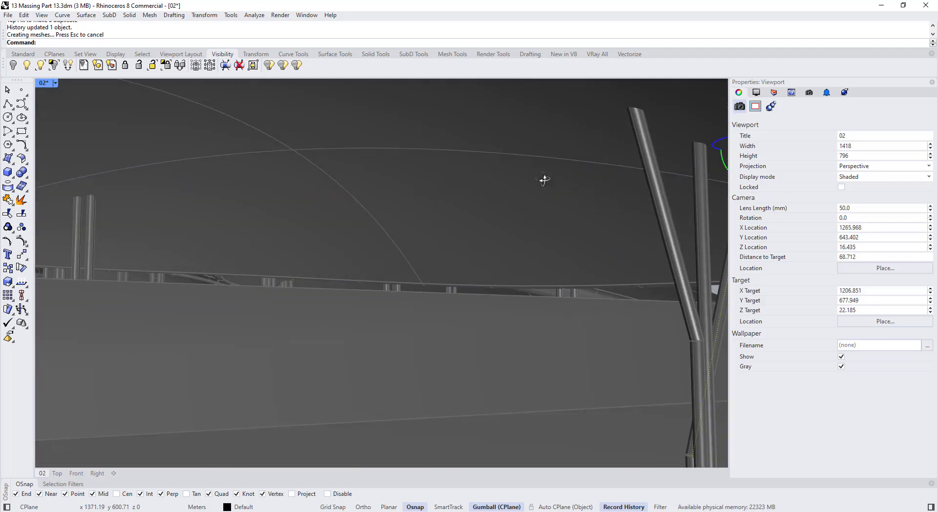
right_click_drag(543, 179, 477, 205)
scroll(478, 204, "down", 12)
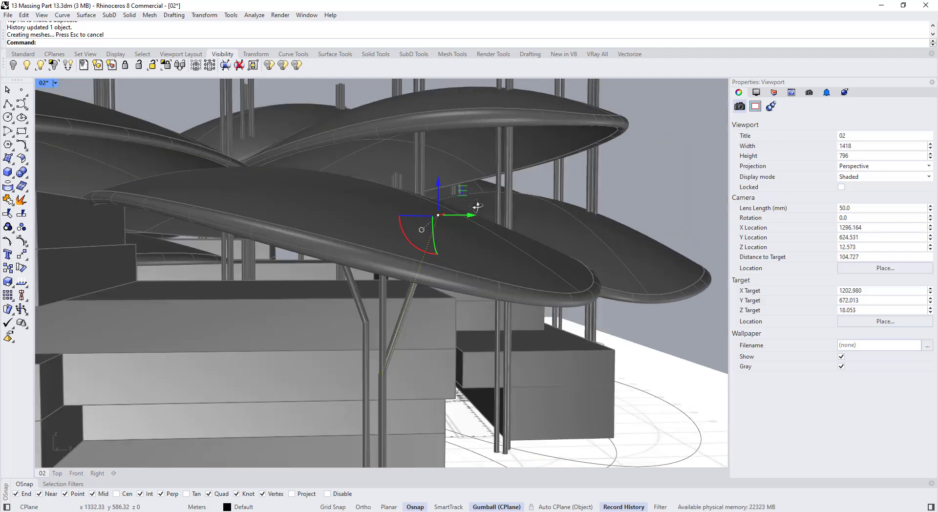
right_click_drag(396, 230, 345, 224)
scroll(345, 224, "up", 4)
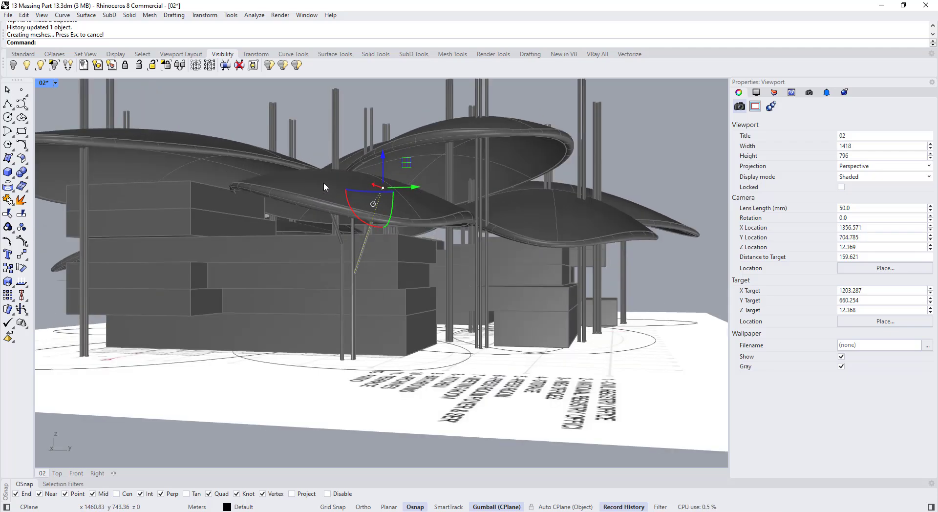
right_click_drag(323, 183, 346, 203)
- Lower the three top control points of the outer column cluster to its canopy, accepting the broken history
scroll(346, 203, "down", 6)
mouse_move(197, 184)
right_mouse_down()
mouse_move(180, 218)
mouse_move(163, 218)
mouse_move(201, 177)
right_mouse_up()
left_click(188, 218)
scroll(201, 177, "up", 3)
scroll(209, 140, "up", 2)
left_click_drag(191, 122, 236, 172)
right_click_drag(233, 163, 221, 132)
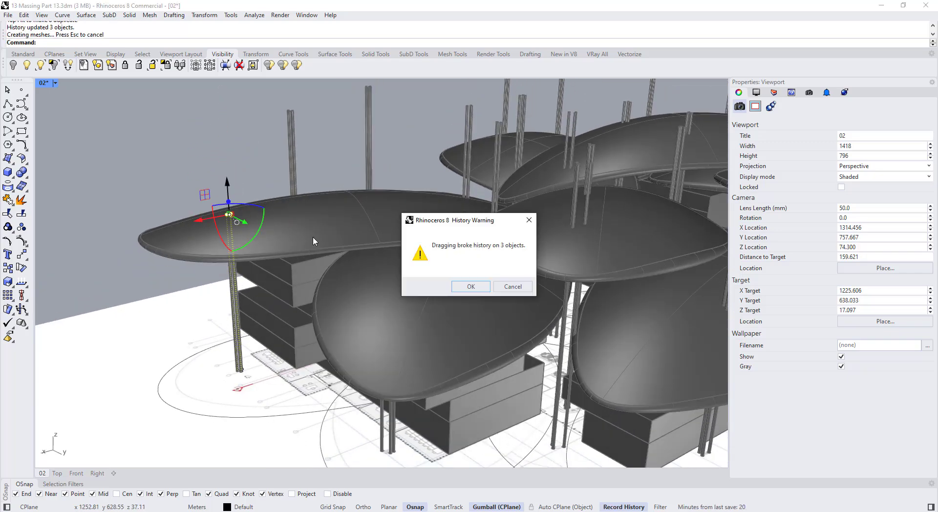
left_click(457, 289)
right_click_drag(274, 264, 338, 224)
key("Escape")
scroll(247, 228, "up", 5)
scroll(247, 228, "down", 5)
scroll(338, 240, "up", 4)
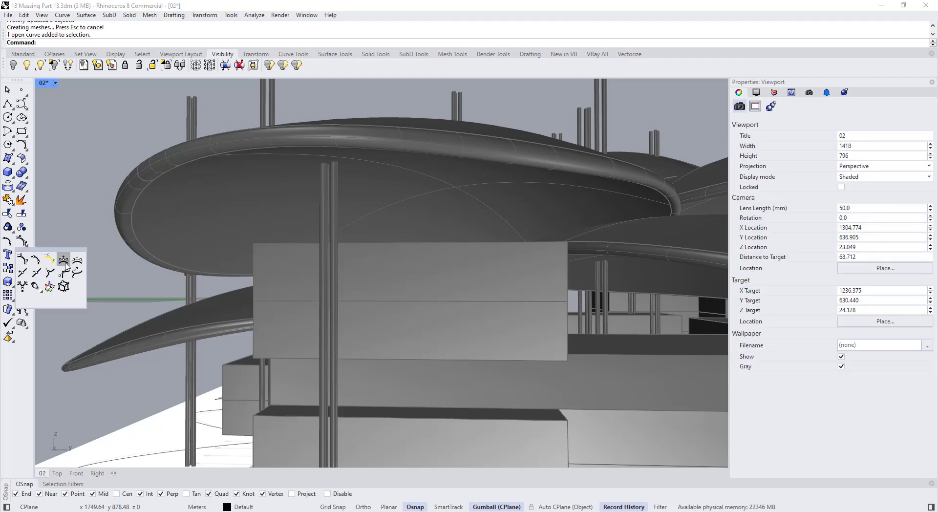
key("Escape")
scroll(332, 293, "down", 15)
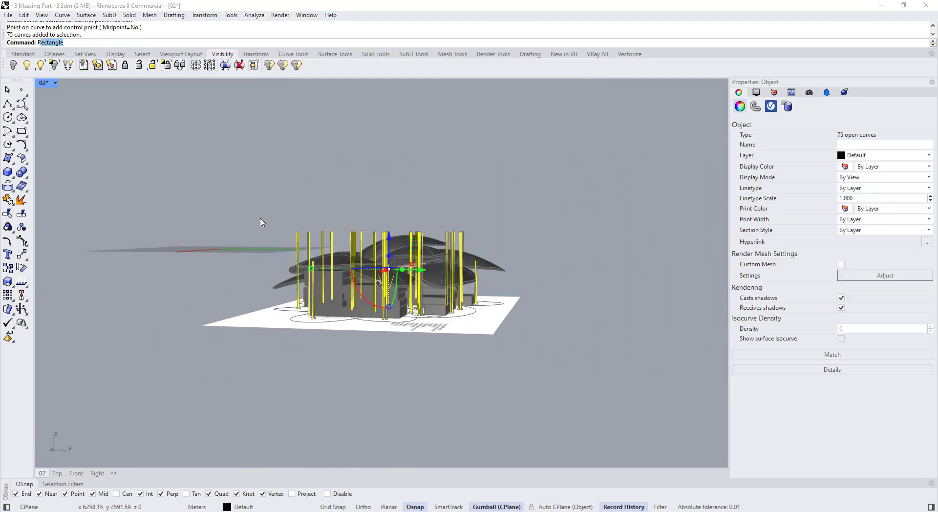
key("Escape")
- Rebuild all remaining unbent column lines with a point count of 3 and degree 1, accepting the broken history
scroll(391, 303, "up", 10)
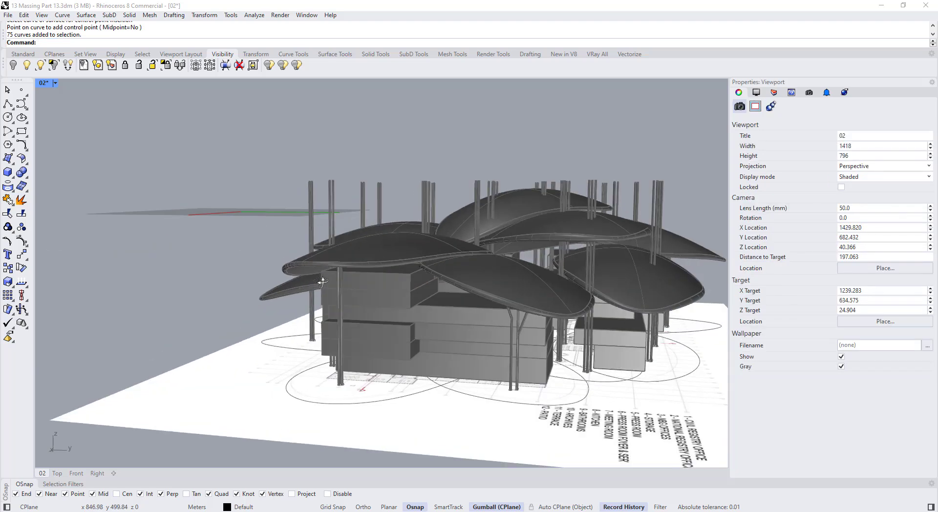
left_click_drag(521, 366, 507, 348)
scroll(488, 337, "down", 5)
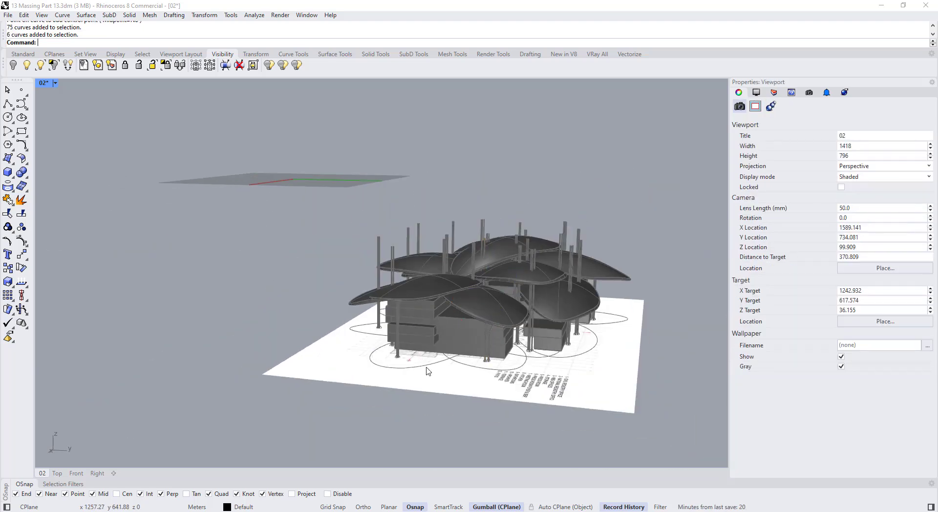
right_click_drag(535, 270, 539, 244)
left_click_drag(630, 280, 349, 189, "shift")
right_click_drag(616, 244, 518, 302)
scroll(616, 325, "up", 4)
right_click_drag(616, 325, 571, 318)
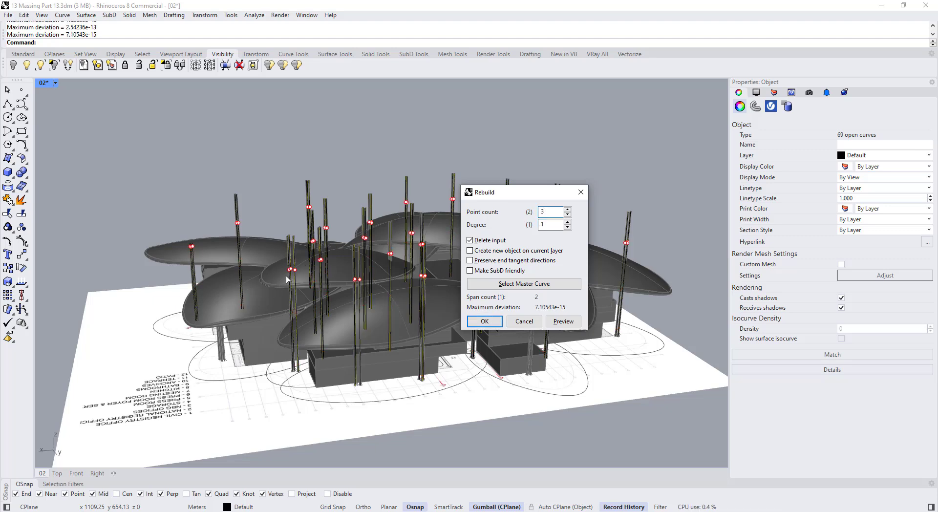
left_click(492, 325)
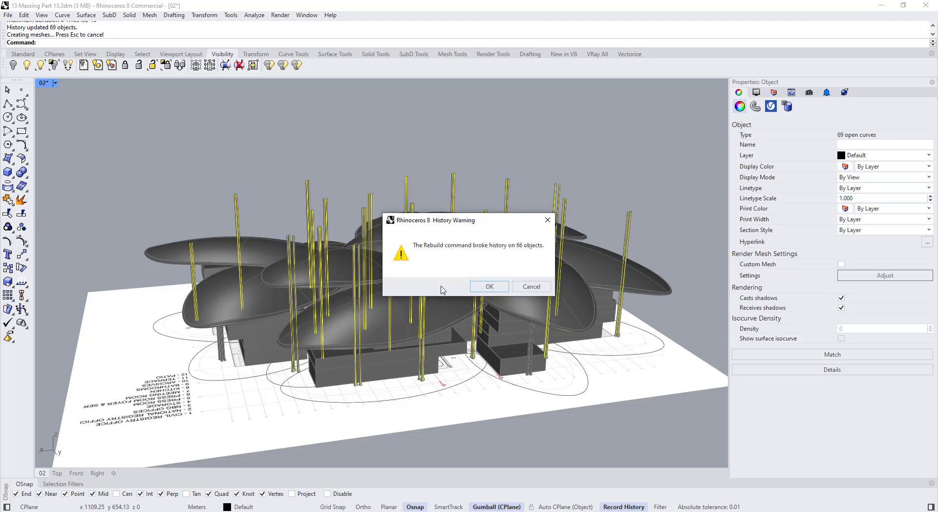
left_click(485, 288)
- Turn on control points for the outer column cluster's three lines and switch the viewport to Wireframe display
right_click_drag(166, 195, 193, 199)
left_click(192, 199)
scroll(182, 290, "up", 5)
scroll(220, 256, "down", 7)
right_click_drag(182, 290, 261, 360)
scroll(269, 283, "up", 2)
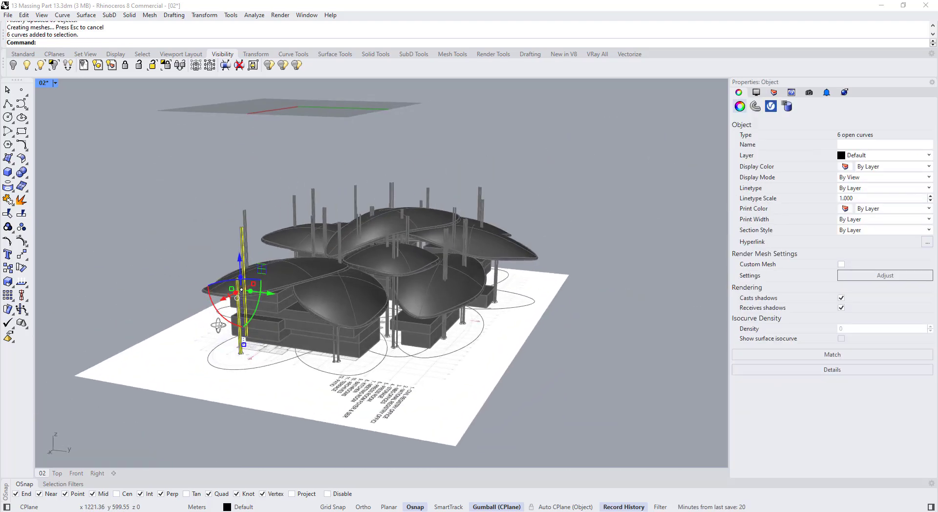
scroll(220, 332, "up", 6)
key("Escape")
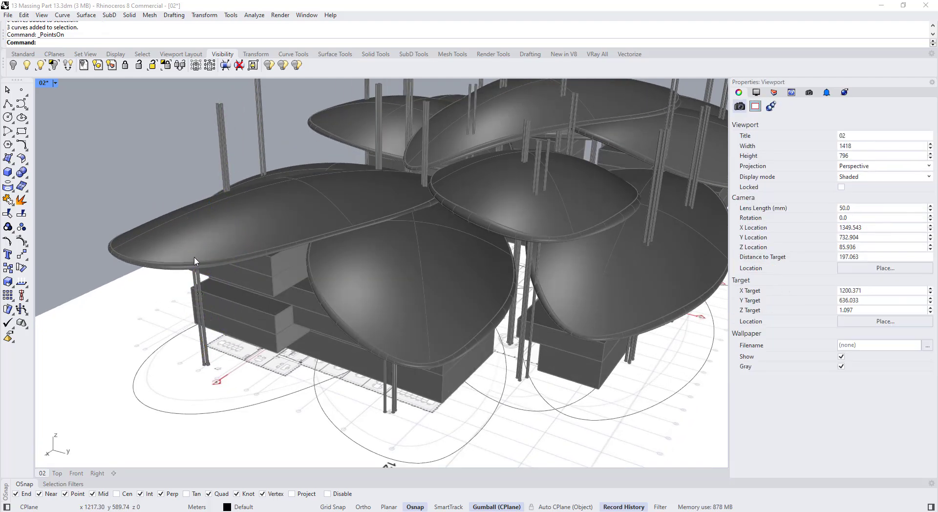
right_click_drag(194, 257, 177, 227)
scroll(177, 227, "up", 4)
left_click(56, 83)
left_click(67, 121)
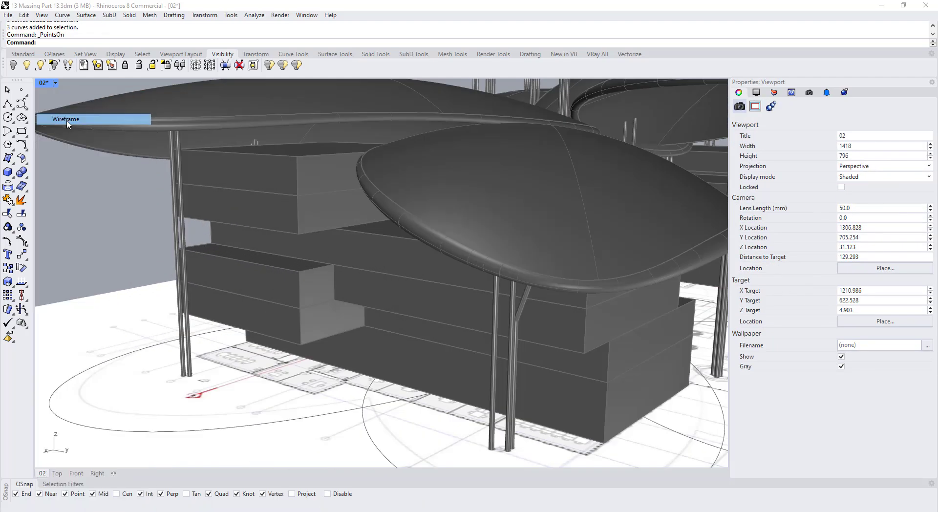
- Adjust the outer cluster's top control points and spread two of them to opposite sides so the column forks into branches
right_click_drag(241, 177, 235, 249)
scroll(189, 269, "down", 4)
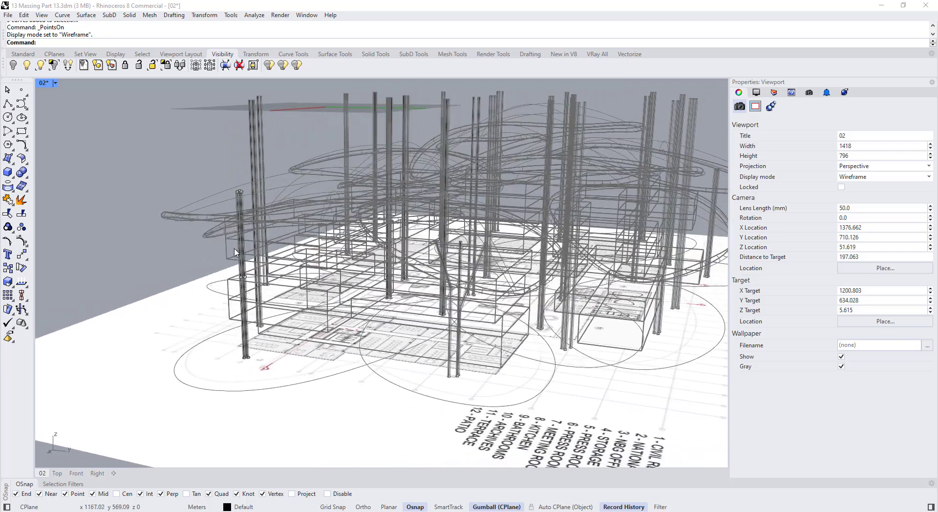
right_click_drag(225, 200, 195, 188)
left_click_drag(192, 185, 166, 154)
scroll(185, 144, "up", 2)
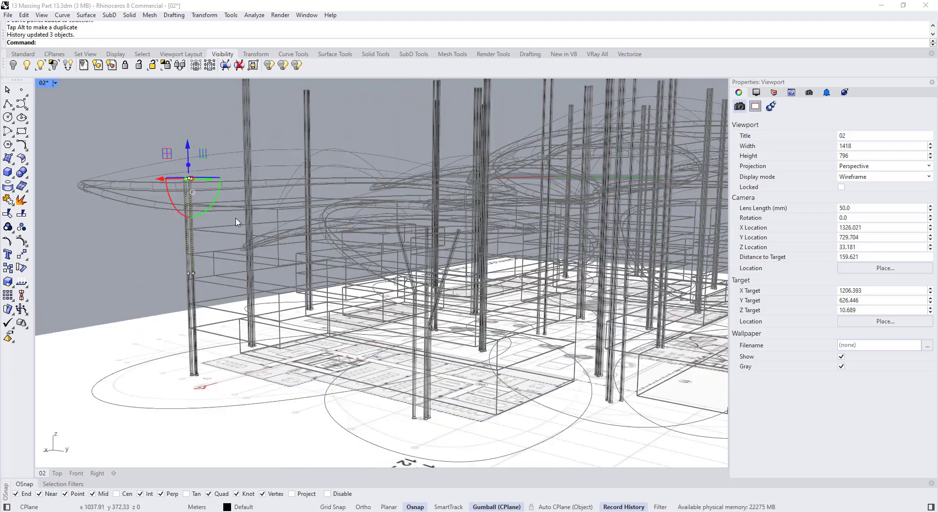
right_click_drag(236, 222, 262, 234)
scroll(262, 235, "up", 2)
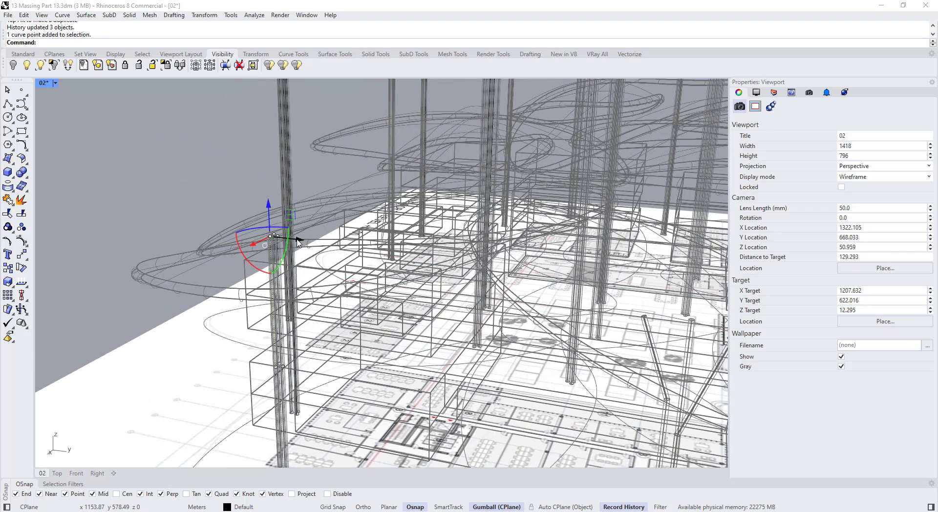
left_click_drag(316, 256, 337, 238)
scroll(285, 373, "up", 2)
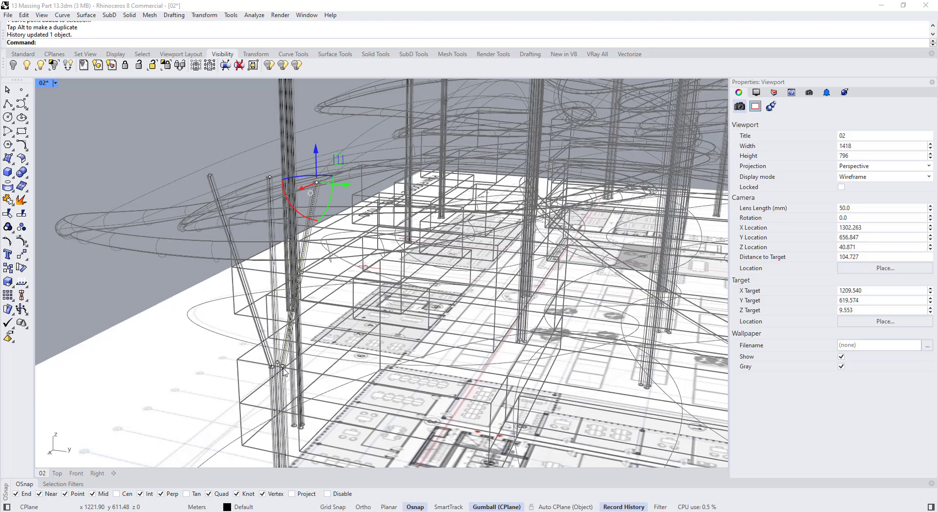
- Switch back to Shaded display and raise the outer cluster's branch tops up to the canopy's underside
left_click(55, 83)
left_click(75, 130)
scroll(297, 235, "down", 4)
mouse_move(298, 235)
right_mouse_down()
mouse_move(310, 187)
mouse_move(330, 168)
right_mouse_up()
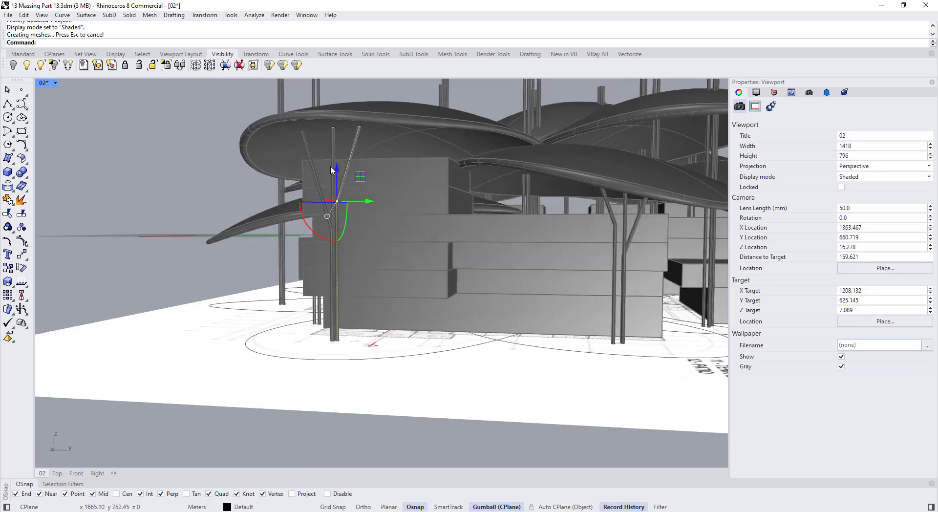
scroll(286, 126, "up", 2)
right_click_drag(380, 152, 376, 173, "shift")
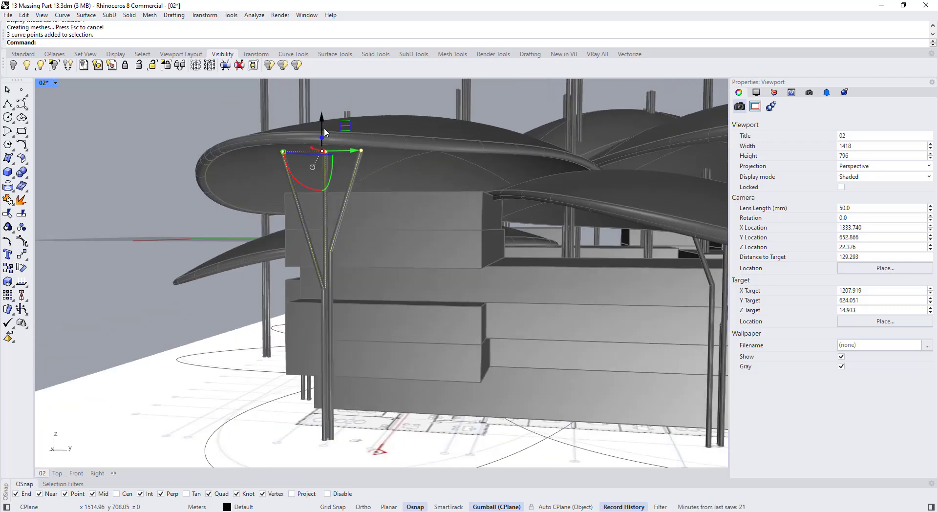
scroll(352, 122, "up", 4)
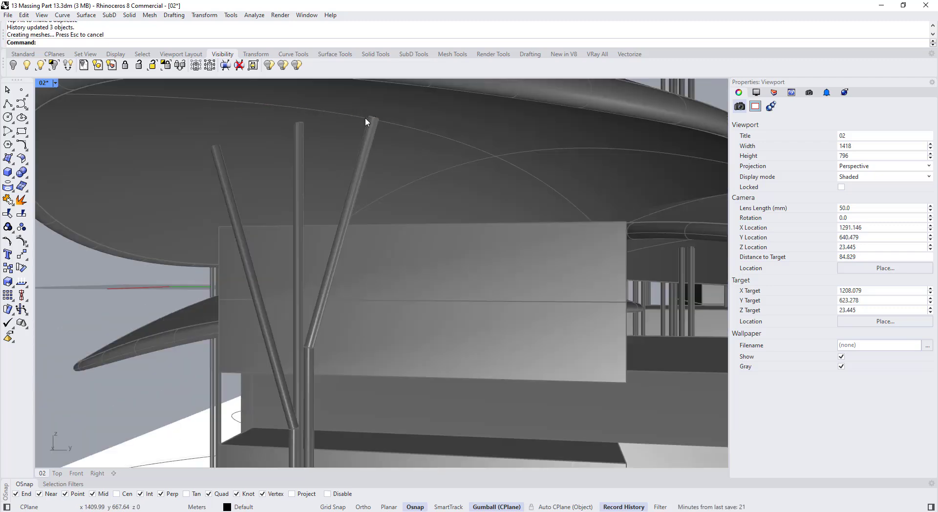
left_click(373, 113)
left_click_drag(373, 113, 372, 98)
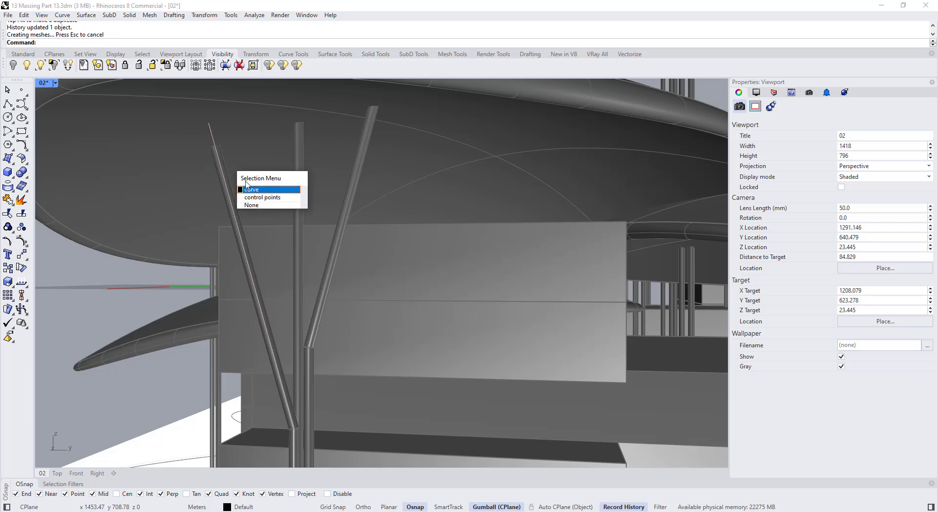
- Turn on control points for the next tall column cluster and lower its middle and top points together
scroll(265, 212, "down", 8)
right_click_drag(265, 212, 494, 128)
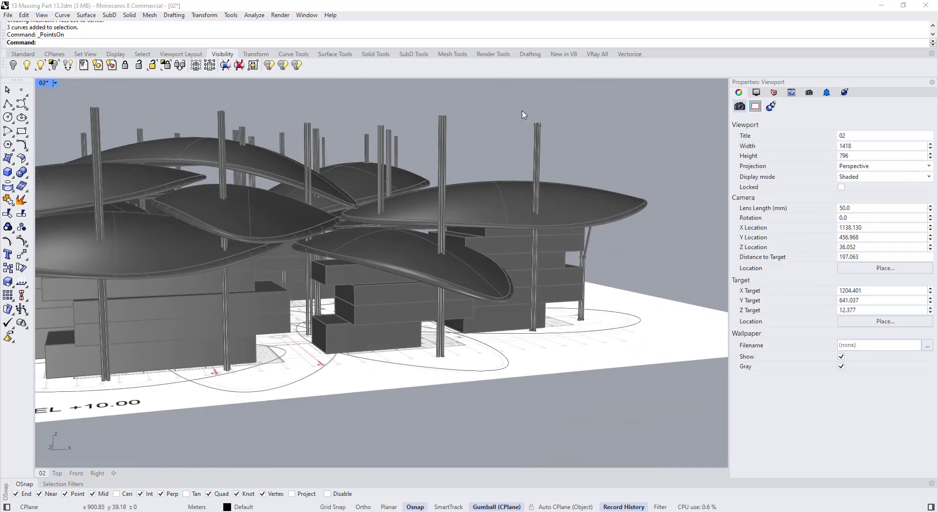
left_click_drag(565, 235, 565, 234)
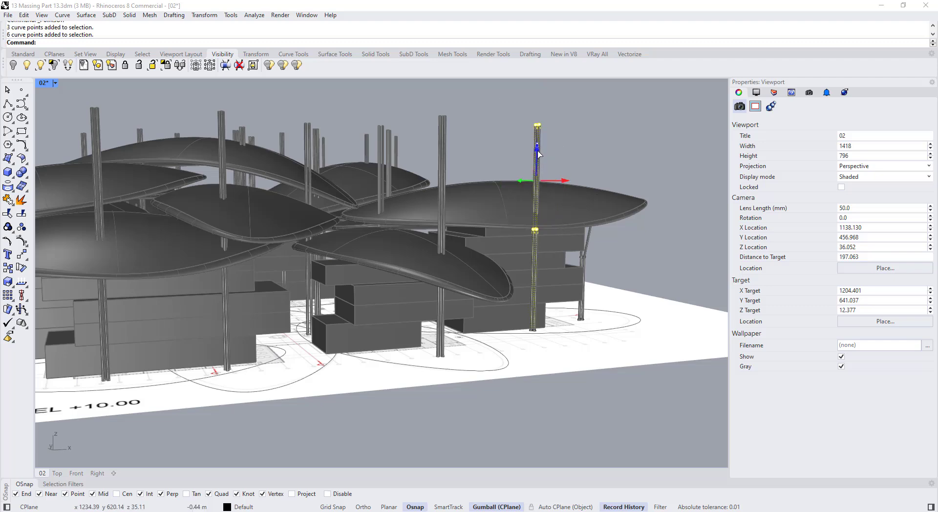
- Switch the viewport to Ghosted display and lower the same cluster's three top points into the canopy
left_click(54, 83)
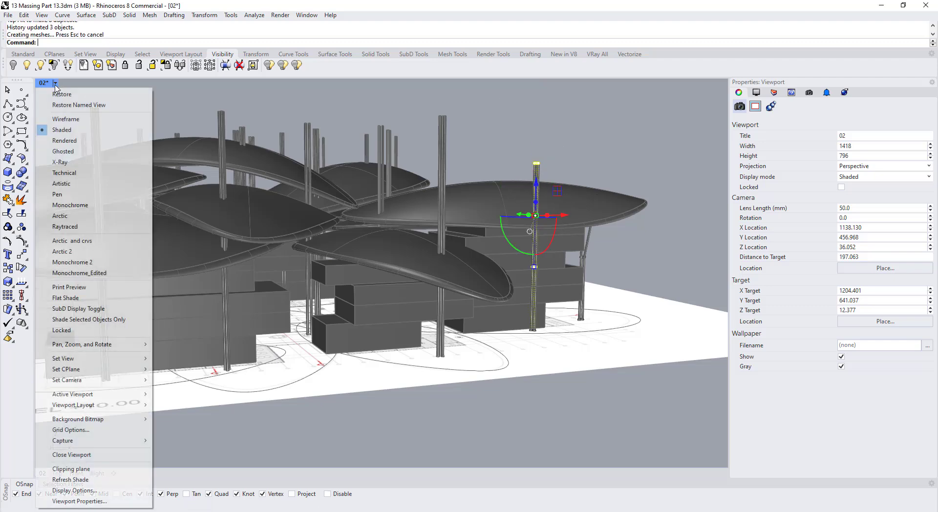
left_click(64, 119)
left_click(55, 83)
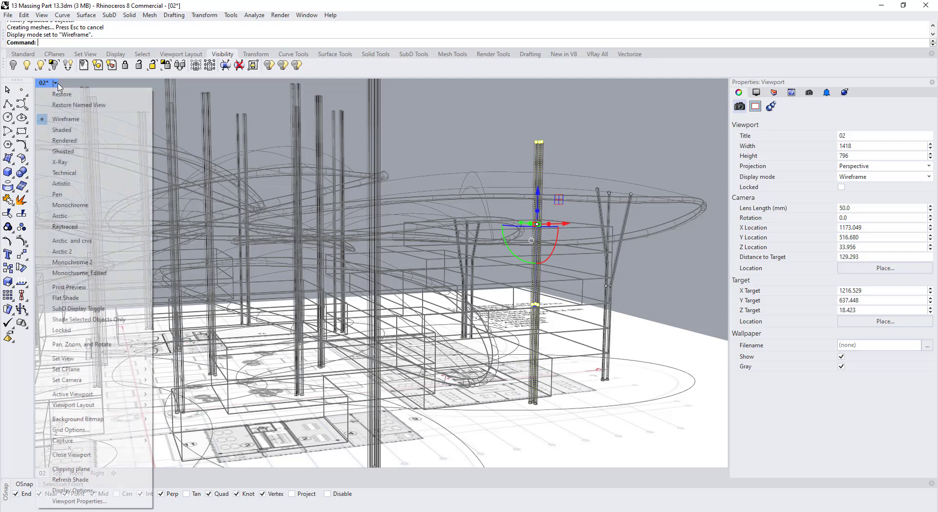
left_click(71, 153)
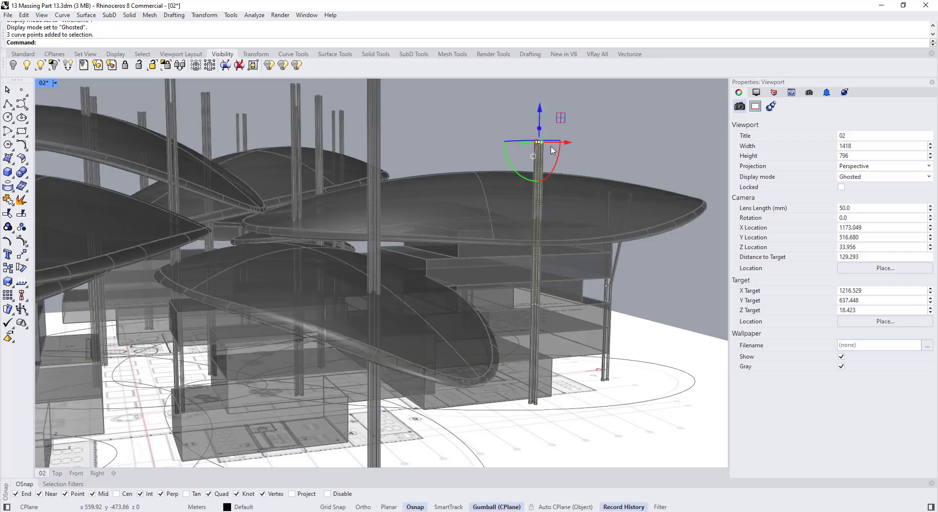
right_click_drag(601, 269, 565, 233)
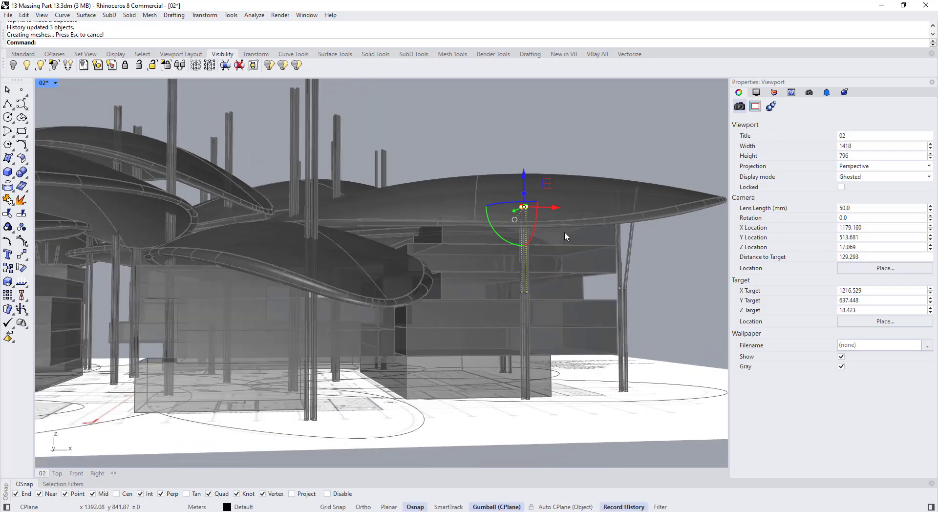
- Spread this cluster's top control points sideways so its lines fan out as branches beneath the canopy
scroll(492, 201, "up", 3)
right_click_drag(492, 201, 469, 309)
scroll(440, 362, "up", 4)
left_click(427, 402)
left_click_drag(427, 403, 427, 349)
right_click_drag(427, 349, 273, 238)
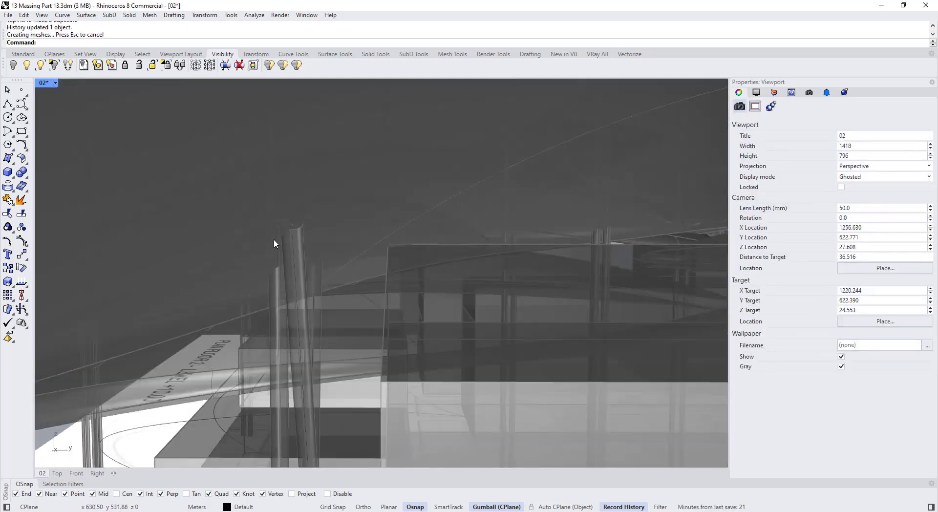
- Turn on control points for the column cluster at the neighbouring lower canopy and lower its top points into the shell
scroll(274, 239, "down", 10)
scroll(447, 262, "up", 6)
left_click_drag(438, 178, 405, 195)
right_click_drag(438, 178, 455, 162)
scroll(417, 300, "down", 3)
left_click(417, 300)
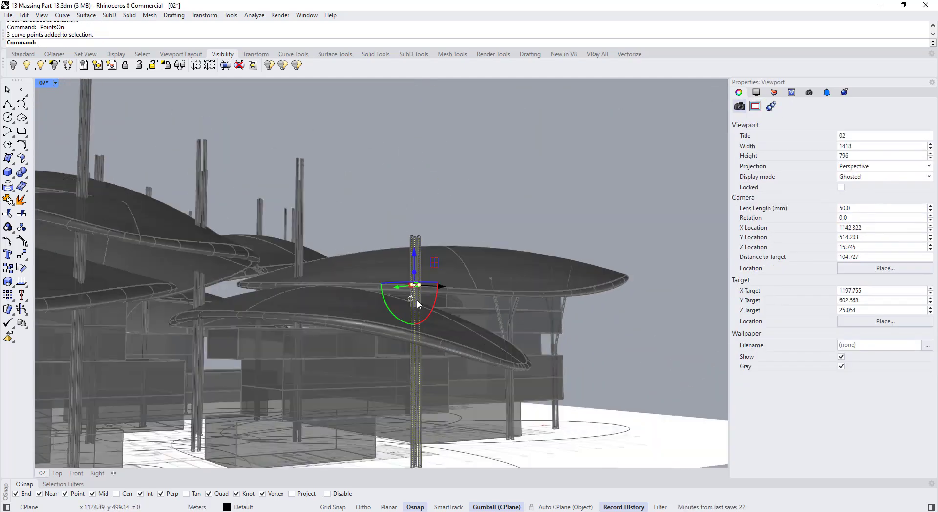
left_click_drag(415, 259, 415, 239)
- Move the lower canopy cluster's outer top points apart to form slanted branches
scroll(402, 312, "up", 6)
right_click_drag(402, 332, 439, 420)
left_click(446, 285)
left_click_drag(465, 283, 476, 284)
right_click_drag(440, 371, 332, 237)
scroll(322, 220, "up", 4)
- Turn on control points for the cluster under the middle canopy and lower its three top points into the shell
left_click_drag(334, 195, 300, 176)
key("F10")
left_click_drag(289, 131, 331, 171)
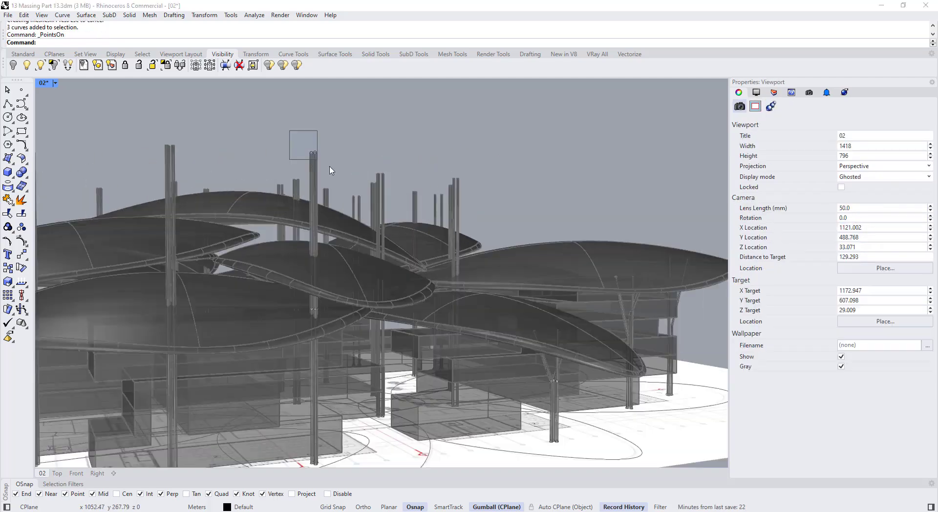
scroll(345, 239, "down", 5)
right_click_drag(333, 236, 376, 264)
scroll(379, 259, "up", 7)
- Spread the middle canopy cluster's top points to both sides and shift the bend point of one of its lines
scroll(369, 281, "down", 6)
scroll(366, 281, "up", 6)
left_click_drag(376, 225, 354, 224)
right_click_drag(353, 342, 342, 294)
left_click_drag(299, 209, 330, 232)
left_click_drag(314, 193, 351, 304)
scroll(380, 291, "down", 10)
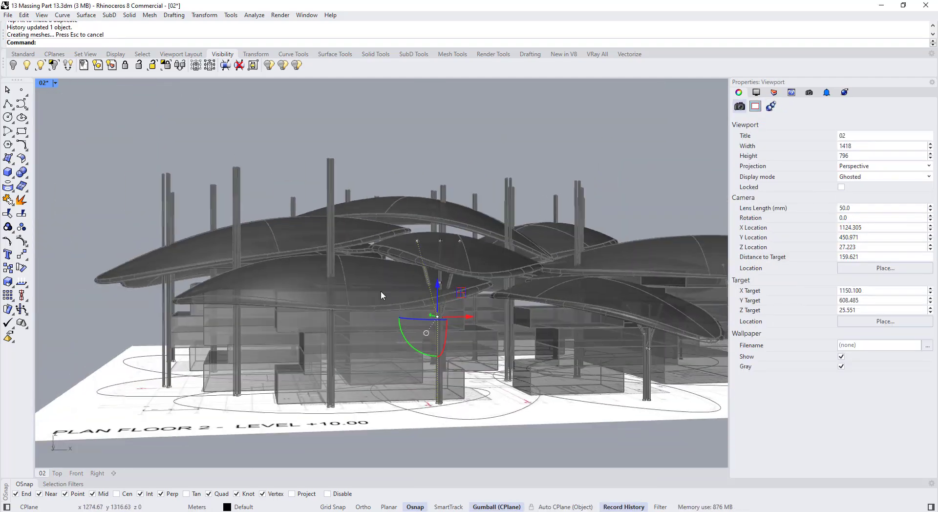
- Turn on control points for the cluster under the wide front canopy and lower its three top points into the shell
right_click_drag(380, 291, 376, 273)
left_click_drag(347, 205, 315, 183)
key("F10")
left_click_drag(312, 144, 344, 171)
left_click_drag(331, 302, 332, 302)
- Pull the front canopy cluster's top control points apart so its upper segments slant outward
scroll(331, 284, "up", 5)
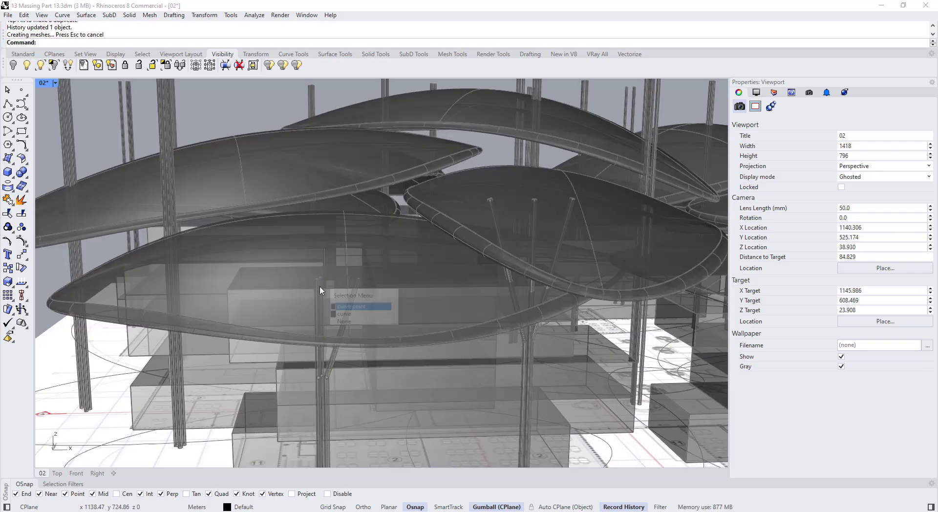
left_click(350, 306)
left_click_drag(319, 248, 321, 344)
scroll(319, 286, "down", 4)
scroll(322, 281, "up", 4)
scroll(324, 278, "down", 8)
- Lower the top points of the next cluster beside it to the canopy and spread them into slanted branches
right_click_drag(324, 279, 352, 263)
left_click_drag(374, 181, 372, 216)
scroll(372, 217, "up", 5)
right_click_drag(364, 195, 374, 236)
left_click_drag(375, 237, 385, 213)
right_click_drag(386, 213, 388, 391)
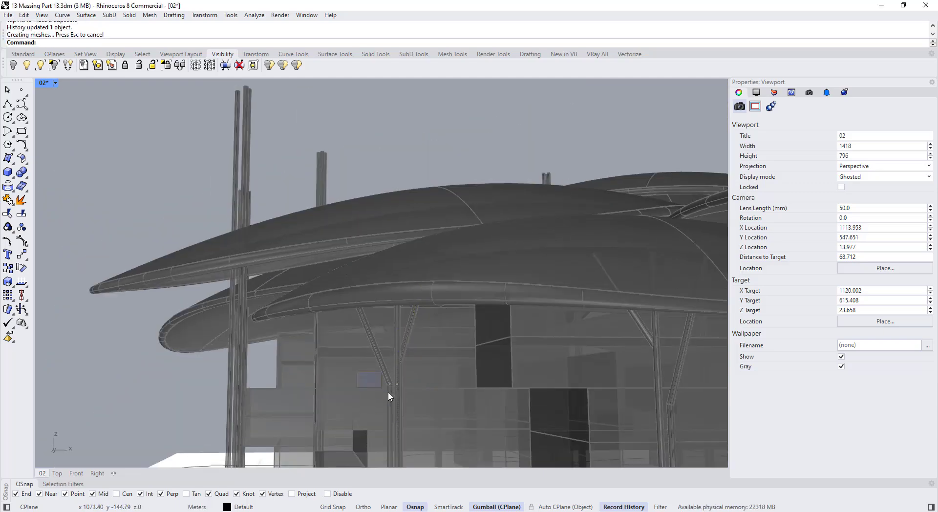
- Lower the three top control points of the cluster at the outermost canopy's edge toward its shell
scroll(388, 392, "down", 8)
right_click_drag(415, 314, 302, 247)
scroll(364, 257, "up", 7)
scroll(302, 247, "down", 2)
left_click_drag(321, 334, 311, 331)
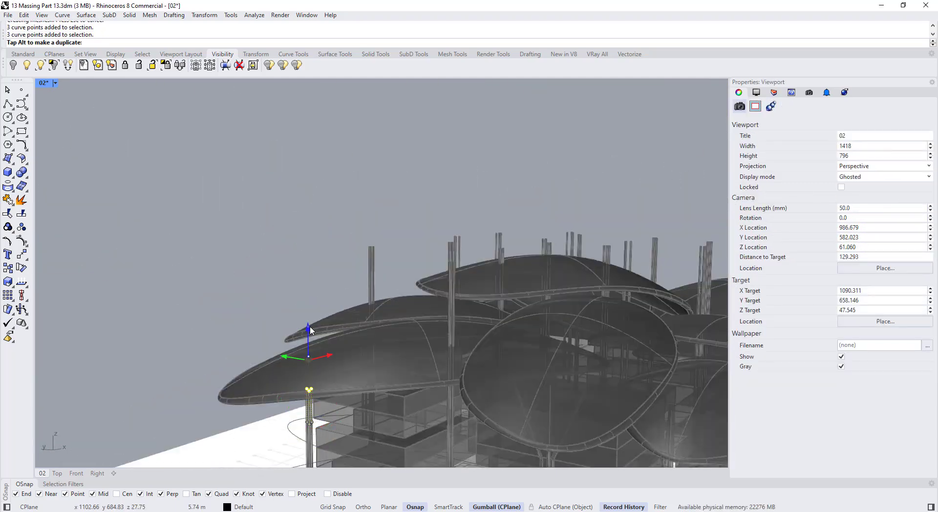
- Fit the outermost cluster's upper points under the canopy and shift them so the segments slant outward
right_click_drag(311, 303, 299, 356)
scroll(299, 355, "up", 7)
left_click_drag(299, 215, 293, 235)
scroll(312, 313, "down", 8)
right_click_drag(337, 415, 343, 369)
key("Escape")
- Turn on control points for the tall cluster between the outer and round canopies and lower its top points to the shell
mouse_move(343, 274)
right_mouse_down()
mouse_move(310, 328)
mouse_move(337, 259)
right_mouse_up()
left_click_drag(398, 262, 423, 286)
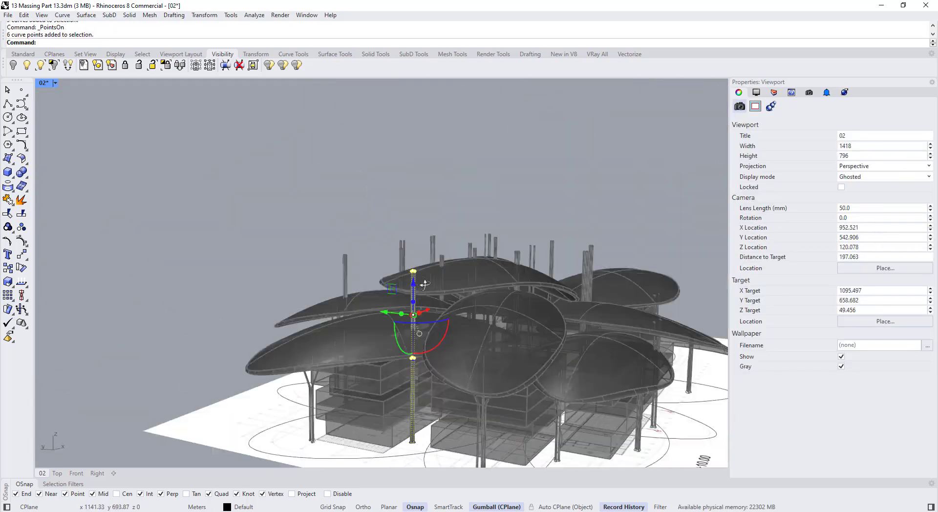
left_click_drag(391, 315, 386, 312)
scroll(411, 297, "up", 4)
right_click_drag(410, 273, 415, 352)
left_click_drag(425, 188, 420, 195)
left_click(381, 300)
right_click_drag(376, 361, 366, 315)
key("Escape")
- Select the three upper points of the newly lowered cluster one by one and set its branching ends
scroll(375, 306, "down", 8)
scroll(317, 303, "up", 8)
left_click(327, 303)
left_click(295, 302, "shift")
left_click(268, 299, "shift")
key("Escape")
right_click_drag(268, 303, 435, 289)
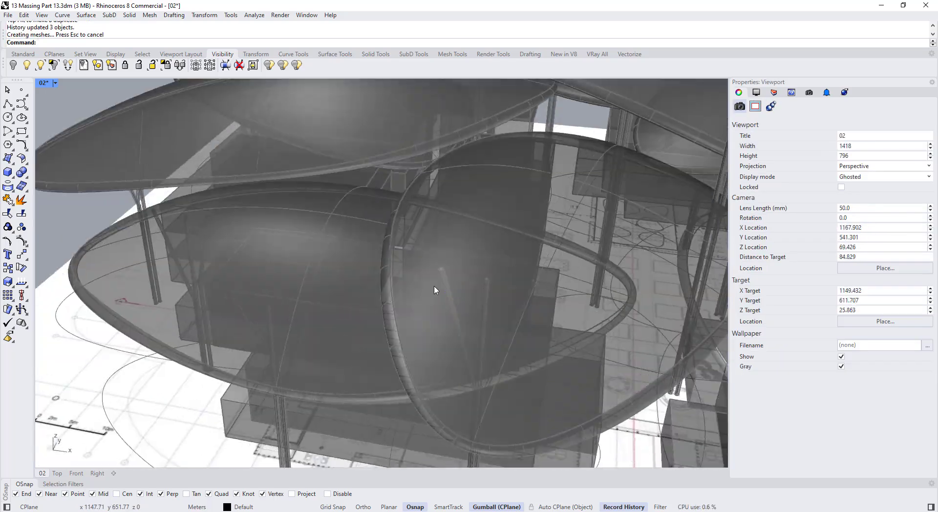
- Turn on control points for the cluster piercing the small oval canopy and lower its three top points
scroll(228, 297, "up", 5)
right_click_drag(228, 297, 360, 243)
scroll(146, 267, "up", 4)
scroll(147, 267, "down", 8)
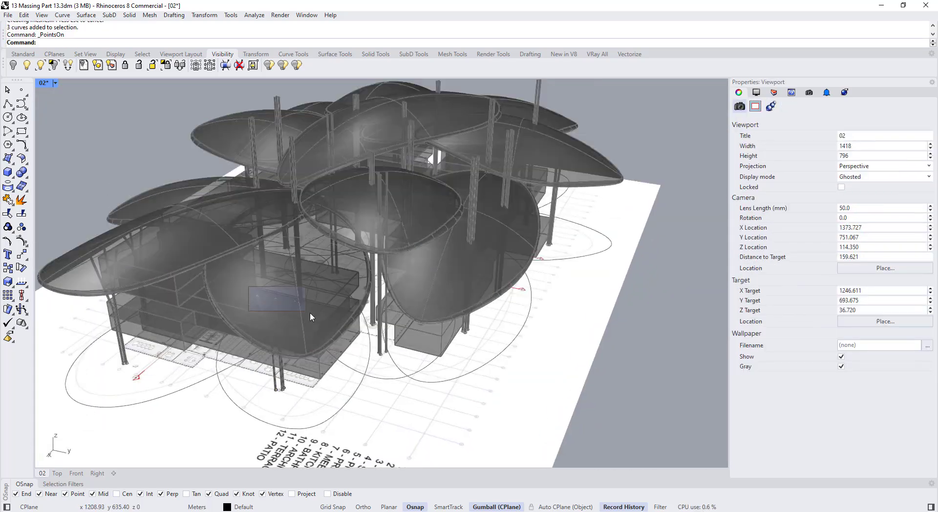
key("F10")
left_click_drag(310, 312, 352, 244)
right_click_drag(351, 244, 390, 203)
left_click_drag(376, 210, 372, 221)
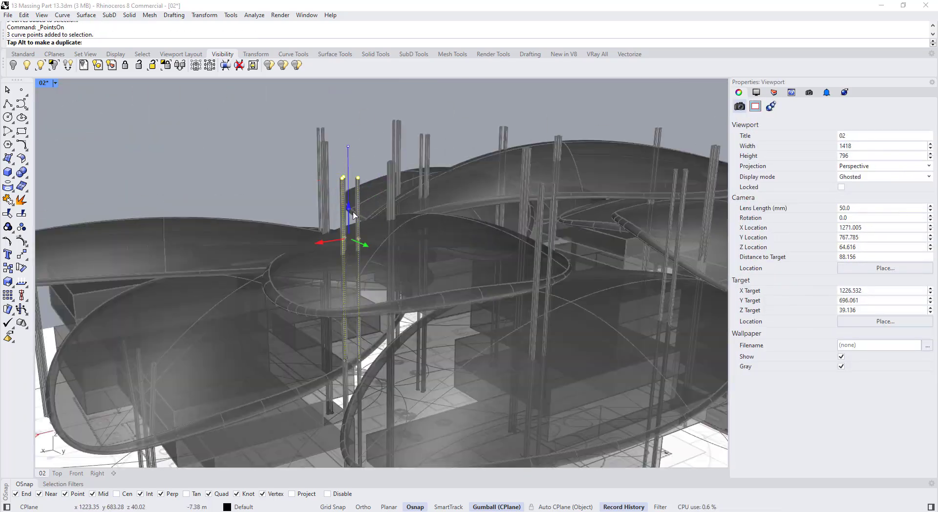
- Move the oval canopy cluster's top points apart so its lines bend into slanted branches
scroll(314, 196, "up", 3)
scroll(324, 341, "down", 8)
right_click_drag(325, 341, 341, 313)
scroll(341, 313, "up", 5)
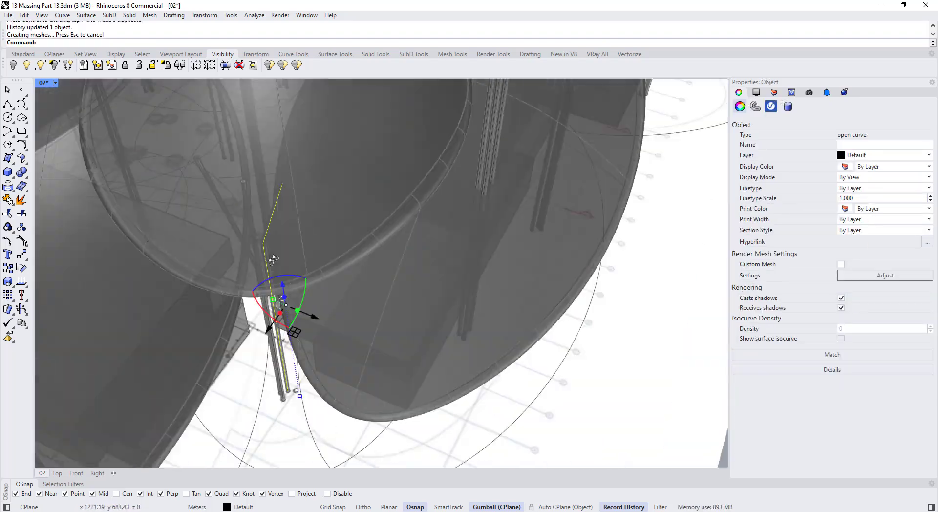
key("Escape")
- Lower the next cluster's top points under the neighbouring canopy and spread them into separate branches
scroll(295, 244, "down", 8)
right_click_drag(295, 244, 295, 217)
scroll(295, 216, "up", 8)
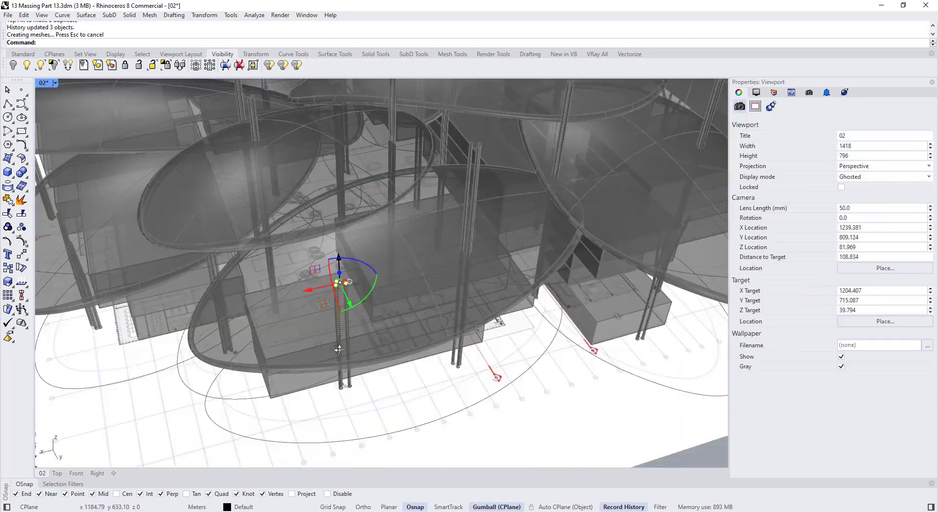
left_click(365, 292)
left_click(386, 295)
scroll(365, 292, "down", 8)
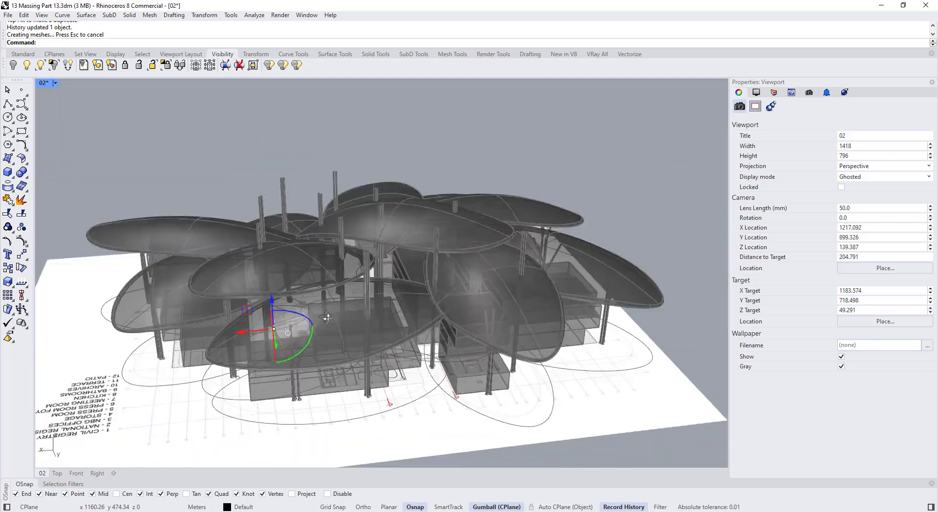
right_click_drag(273, 274, 254, 244)
scroll(268, 264, "up", 8)
scroll(267, 263, "down", 8)
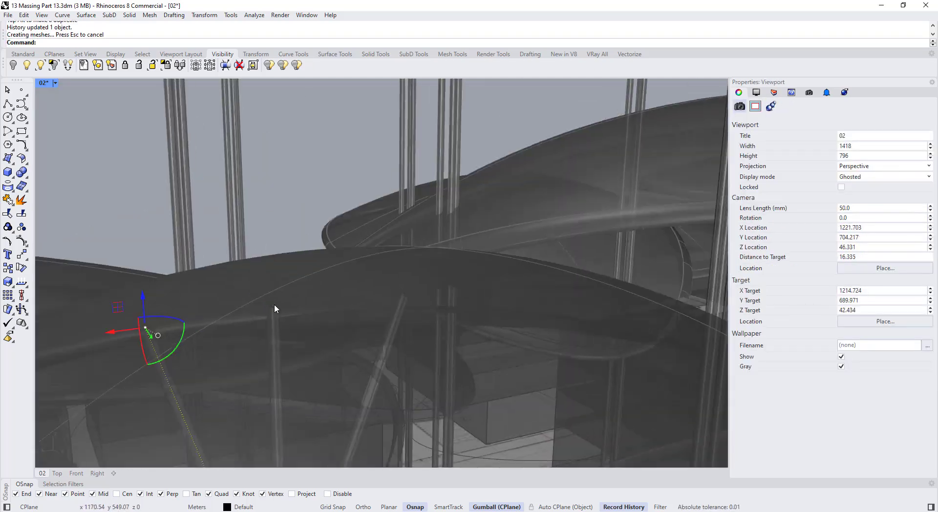
- Spread the top points of the cluster near the same canopy's edge so its upper segments slant outward
right_click_drag(274, 309, 268, 391)
scroll(253, 242, "up", 8)
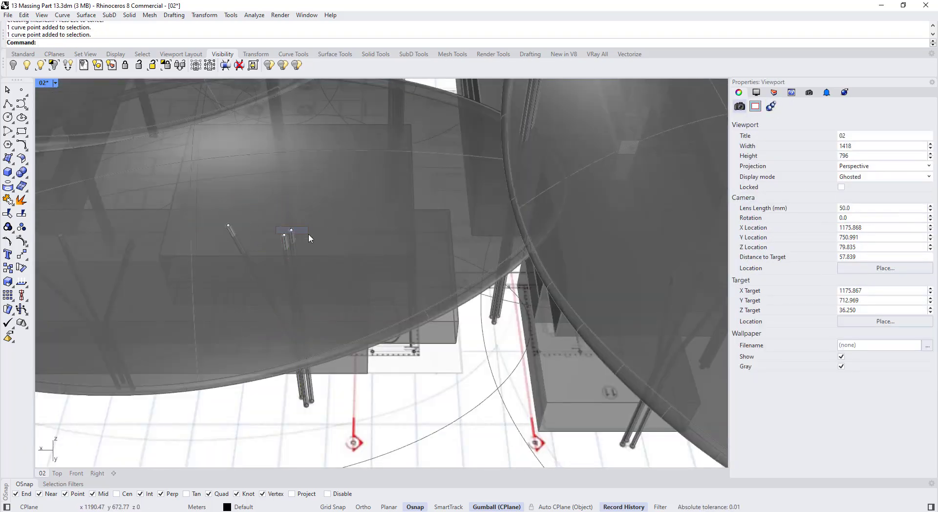
left_click_drag(308, 234, 306, 235)
scroll(305, 234, "down", 6)
left_click_drag(297, 264, 296, 255)
right_click_drag(298, 303, 293, 264)
left_click(299, 374)
left_click(337, 399)
- Lower the top points of the tall cluster at the adjoining canopy's edge and adjust them beneath the shell
scroll(293, 341, "down", 6)
left_click_drag(297, 223, 281, 233)
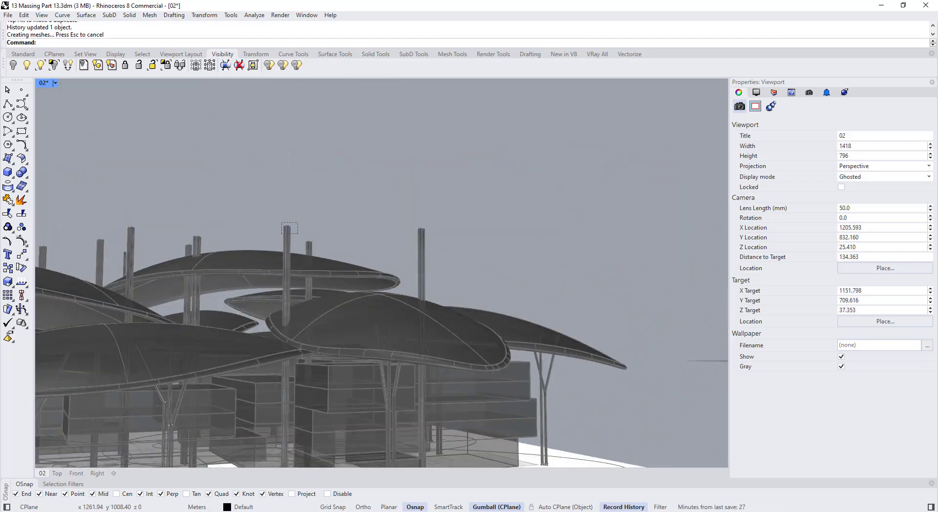
right_click_drag(295, 291, 289, 352)
left_click_drag(274, 200, 280, 202)
right_click_drag(288, 312, 293, 244)
scroll(302, 293, "up", 5)
left_click_drag(321, 322, 321, 314)
mouse_move(303, 254)
right_mouse_down()
mouse_move(293, 332)
mouse_move(314, 286)
mouse_move(312, 244)
right_mouse_up()
- Lower the top points of the following tall cluster into its canopy and adjust the bend height
scroll(293, 192, "down", 6)
left_click_drag(330, 169, 312, 188)
left_click_drag(320, 196, 321, 274)
scroll(318, 293, "up", 6)
left_click_drag(314, 308, 314, 317)
right_click_drag(303, 264, 294, 323)
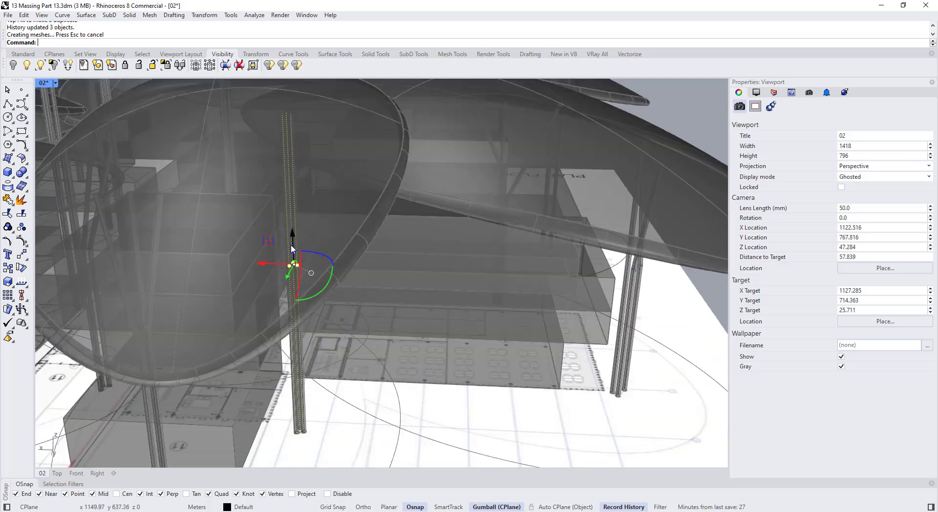
- Select the upper points of the next perimeter cluster and move them slightly down to the canopy
right_click_drag(293, 244, 256, 220)
scroll(261, 229, "down", 8)
right_click_drag(261, 293, 267, 262)
scroll(263, 259, "up", 8)
left_click_drag(215, 244, 197, 230)
left_click_drag(206, 214, 205, 226)
scroll(205, 235, "down", 8)
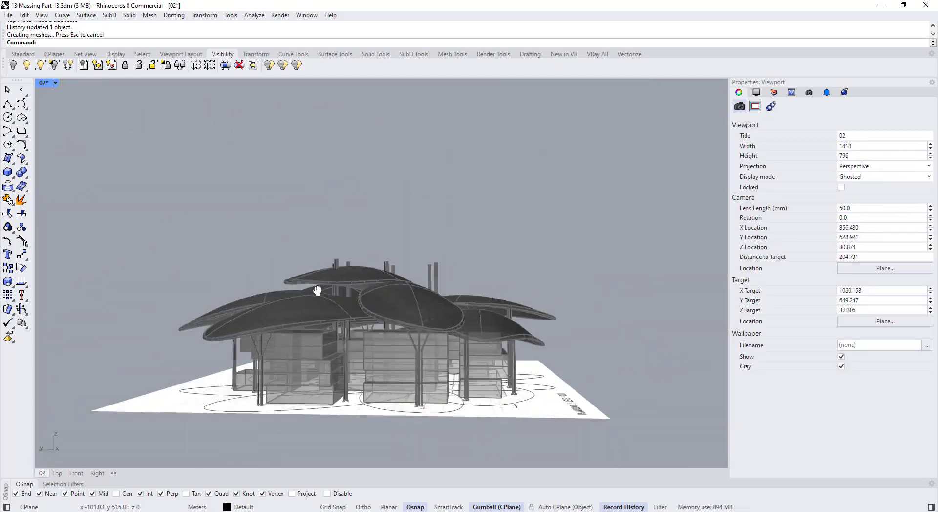
- Turn on control points for the inner cluster where the canopies meet and select its upper points for reshaping
right_click_drag(318, 288, 342, 332)
left_click(366, 299)
scroll(364, 299, "up", 6)
left_click(303, 275, "shift")
key("F10")
right_click_drag(295, 303, 290, 266)
scroll(291, 267, "down", 5)
left_click_drag(266, 249, 280, 303)
scroll(283, 332, "up", 6)
right_click_drag(264, 195, 298, 234)
scroll(293, 298, "down", 4)
scroll(298, 244, "down", 6)
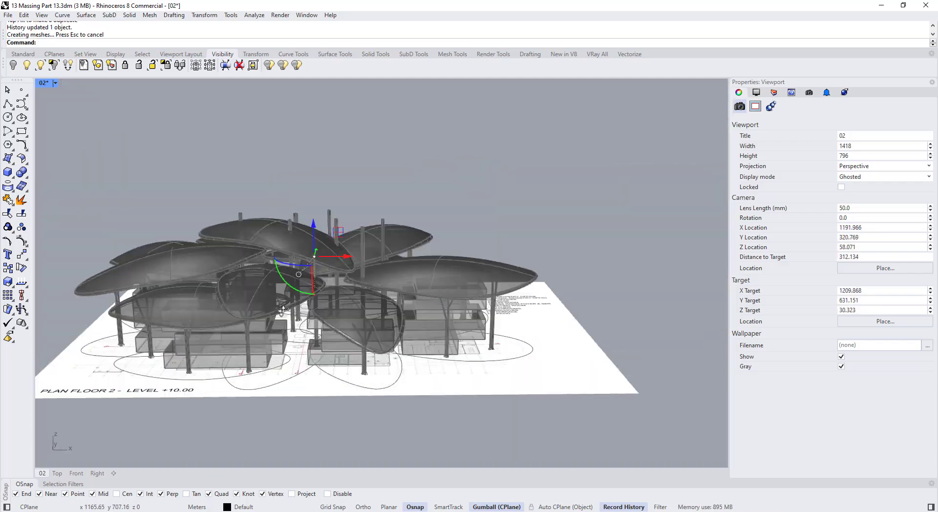
- Undo the last point edit and shift a single upper point of the inner cluster under the overlapping canopies
key("ctrl+z")
scroll(310, 278, "up", 9)
right_click_drag(316, 327, 327, 293)
scroll(327, 293, "up", 3)
left_click(334, 277)
left_click_drag(465, 297, 467, 298)
scroll(411, 291, "down", 6)
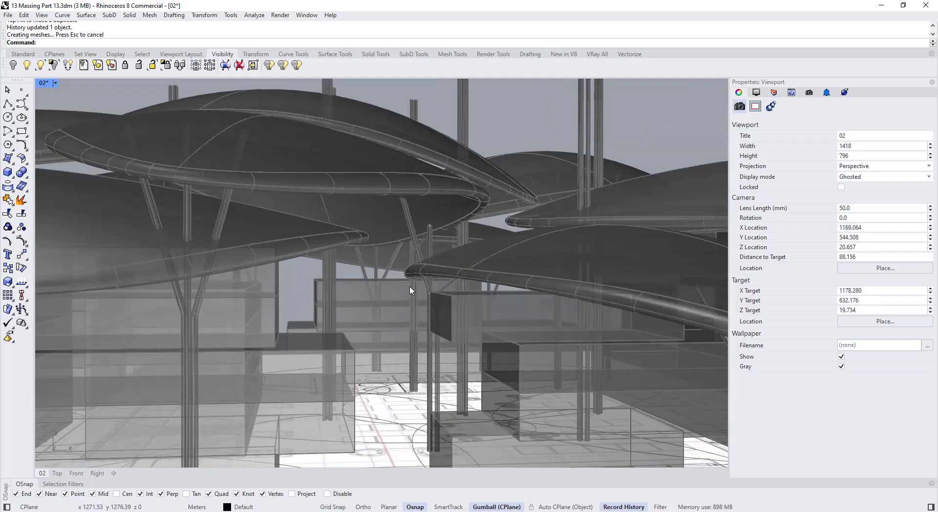
- Try to move the inner cluster's upper points sideways to form a slanted branch
right_click_drag(411, 291, 415, 273)
left_click(484, 256)
left_click(497, 271)
left_click_drag(510, 258, 493, 258)
right_click_drag(429, 234, 415, 278)
scroll(439, 245, "down", 5)
key("ctrl+z")
key("ctrl+z")
- Lower the upper point of the inner cluster's line to the underside of the canopy
scroll(430, 279, "up", 5)
scroll(410, 274, "down", 5)
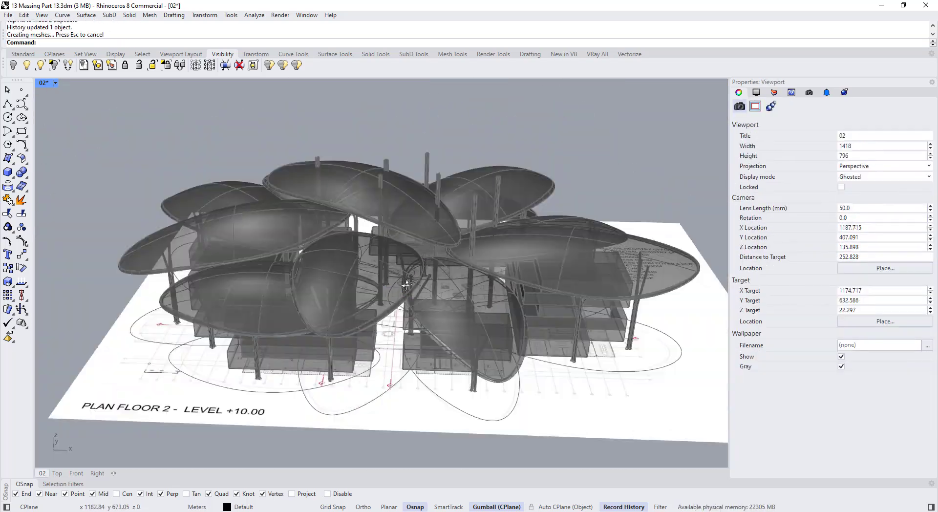
scroll(395, 244, "up", 5)
left_click(392, 199)
left_click_drag(392, 166, 392, 235)
right_click_drag(391, 244, 301, 256)
- Try to move another control point of the inner cluster outward beneath the overlapping shells
scroll(397, 347, "up", 4)
scroll(373, 330, "down", 5)
left_click(345, 314)
scroll(391, 326, "down", 5)
left_click_drag(346, 288, 317, 312)
right_click_drag(322, 303, 352, 303)
key("Escape")
left_click(297, 234)
key("ctrl+z")
- Shift one top point of the inner cluster sideways so its upper segment slants toward the canopy
scroll(389, 321, "down", 5)
scroll(383, 289, "up", 8)
left_click(382, 284)
left_click_drag(366, 283, 344, 282)
scroll(345, 282, "down", 5)
- Select the bend and end points of one inner cluster line and raise them toward the shell
right_click_drag(344, 281, 327, 322)
left_click(328, 328)
scroll(293, 303, "up", 5)
left_click(260, 289)
right_click_drag(264, 290, 306, 229)
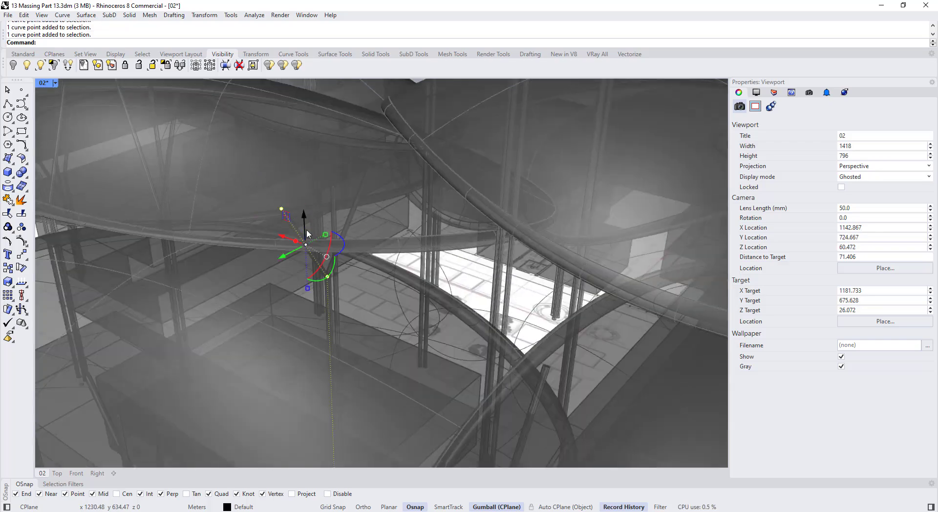
left_click_drag(306, 229, 308, 210)
key("Escape")
- Raise another upper point of the inner cluster to extend its branch up to the canopy
mouse_move(323, 313)
right_mouse_down()
mouse_move(339, 290)
mouse_move(337, 322)
right_mouse_up()
left_click(325, 273)
left_click_drag(325, 254, 359, 157)
scroll(359, 156, "down", 5)
- Select the three lines of the next tall inner cluster and fit their upper points to the canopy
left_click(270, 205)
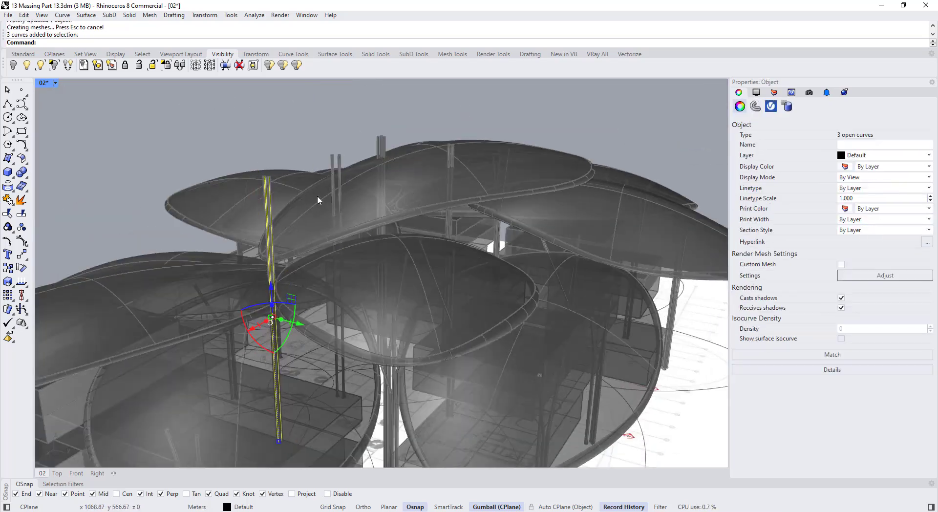
left_click_drag(277, 293, 279, 274)
mouse_move(283, 264)
right_mouse_down()
mouse_move(293, 312)
mouse_move(293, 273)
right_mouse_up()
scroll(310, 313, "up", 5)
left_click(282, 283)
left_click_drag(279, 251, 278, 240)
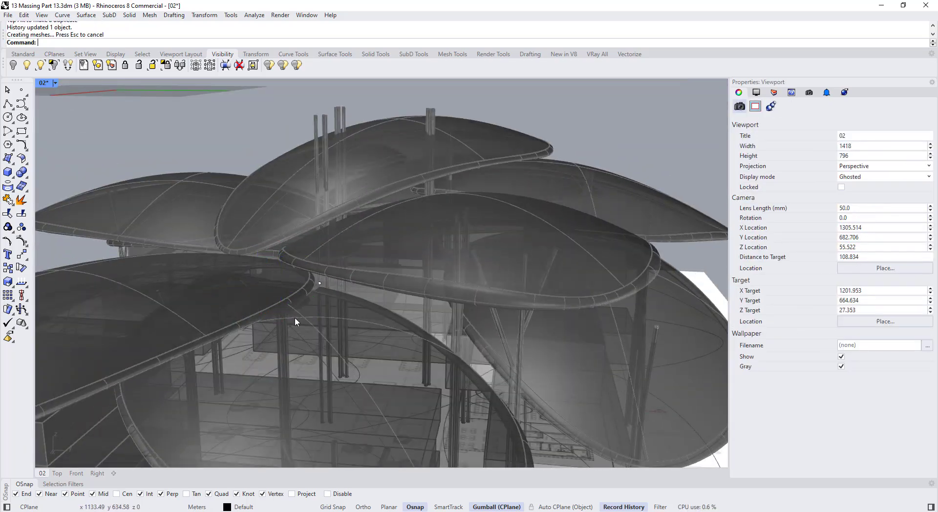
- Select the upper points of the inner column cluster and shift them so the branches meet the canopy
right_click_drag(295, 318, 288, 312)
left_click(276, 320)
left_click_drag(283, 286, 285, 308)
right_click_drag(285, 307, 259, 308)
scroll(288, 313, "up", 5)
left_click_drag(359, 255, 352, 258)
right_click_drag(293, 293, 316, 280)
scroll(228, 353, "down", 5)
- Show the control points of the next tall cluster's lines and lower their top points to the canopy
left_click_drag(391, 254, 358, 229)
key("F10")
left_click_drag(357, 190, 391, 220)
left_click_drag(373, 180, 382, 288)
- Adjust the individual upper points of the lowered cluster so its branches fit under the shell
right_click_drag(361, 293, 342, 361)
left_click(335, 361)
left_click_drag(346, 376, 350, 350)
right_click_drag(351, 350, 371, 283)
left_click_drag(381, 251, 382, 264)
- Show the control points of the cluster piercing the rear shell and lower its three top points to the canopy
key("F10")
left_click_drag(232, 184, 262, 215)
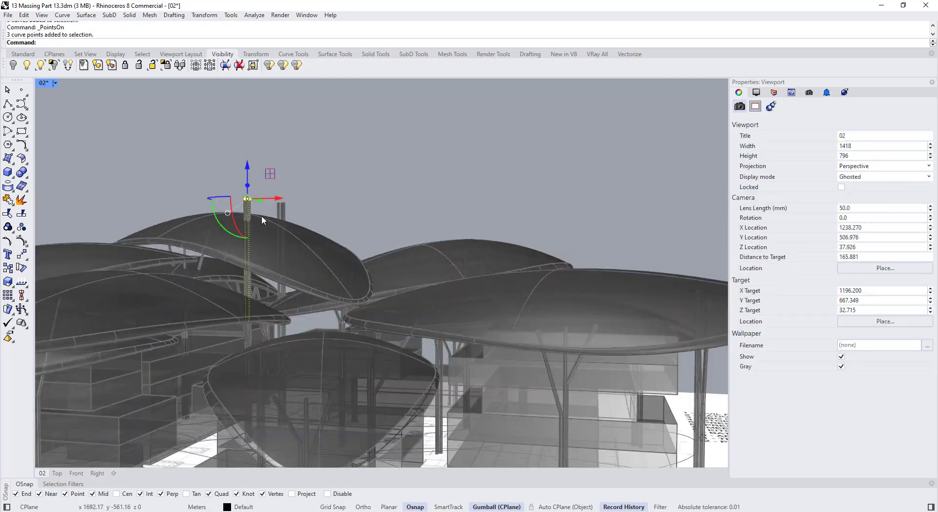
left_click_drag(247, 167, 248, 193)
mouse_move(249, 205)
right_mouse_down()
mouse_move(242, 256)
mouse_move(251, 197)
right_mouse_up()
- Show the control points of the neighbouring protruding cluster and fit its upper points to the shell
key("F10")
left_click_drag(291, 168, 320, 200)
right_click_drag(312, 195, 337, 254)
left_click(336, 215)
left_click_drag(354, 242, 370, 258)
- Preview the whole model in Arctic display, return to a shaded display and adjust the remaining upper column points
scroll(419, 276, "down", 8)
key("ctrl+alt+a")
key("ctrl+alt+s")
scroll(413, 234, "up", 8)
left_click_drag(412, 182, 427, 205)
right_click_drag(426, 205, 386, 273)
left_click_drag(383, 292, 401, 322)
- Switch the viewport to Arctic display and examine the branching columns and canopy from several sides and above
scroll(331, 300, "down", 8)
key("ctrl+alt+a")
mouse_move(330, 299)
right_mouse_down()
mouse_move(293, 244)
mouse_move(414, 257)
mouse_move(402, 263)
right_mouse_up()
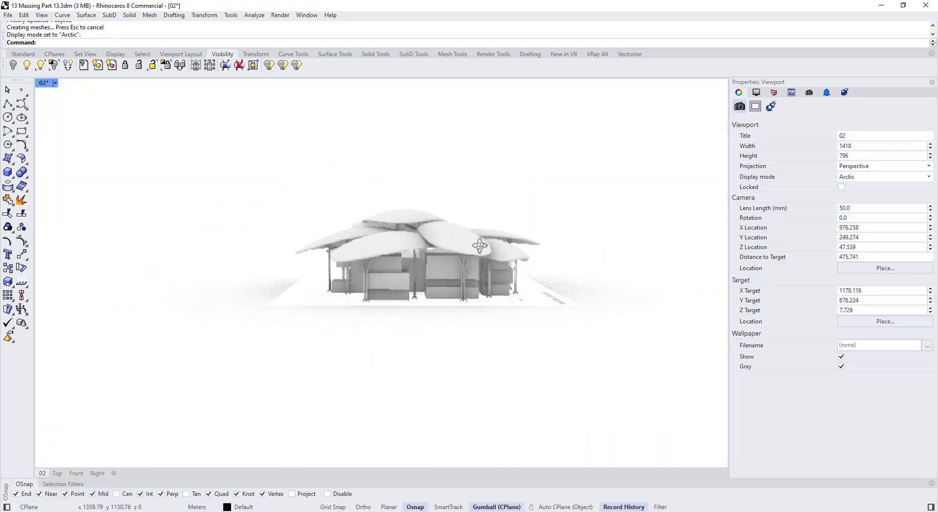
right_click_drag(441, 262, 453, 263)
scroll(388, 265, "up", 6)
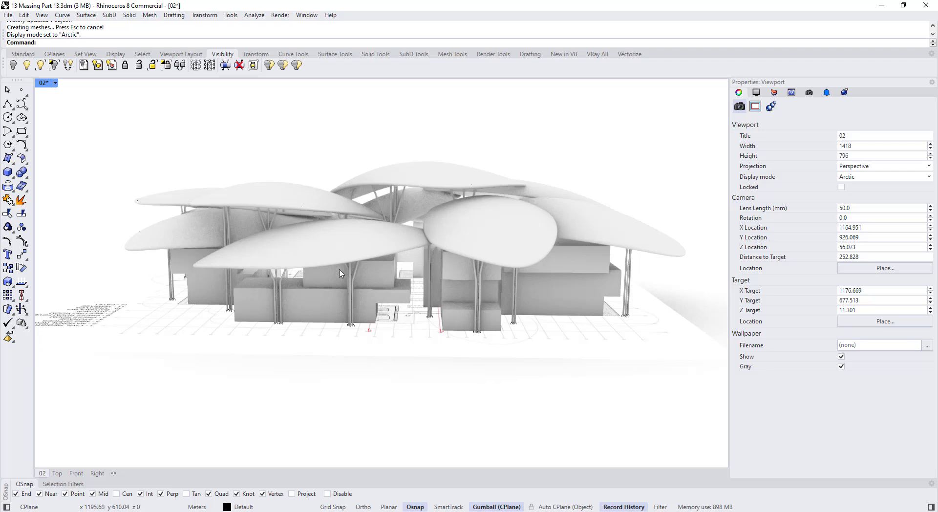
scroll(363, 266, "down", 4)
right_click_drag(363, 266, 436, 222)
scroll(436, 222, "down", 4)
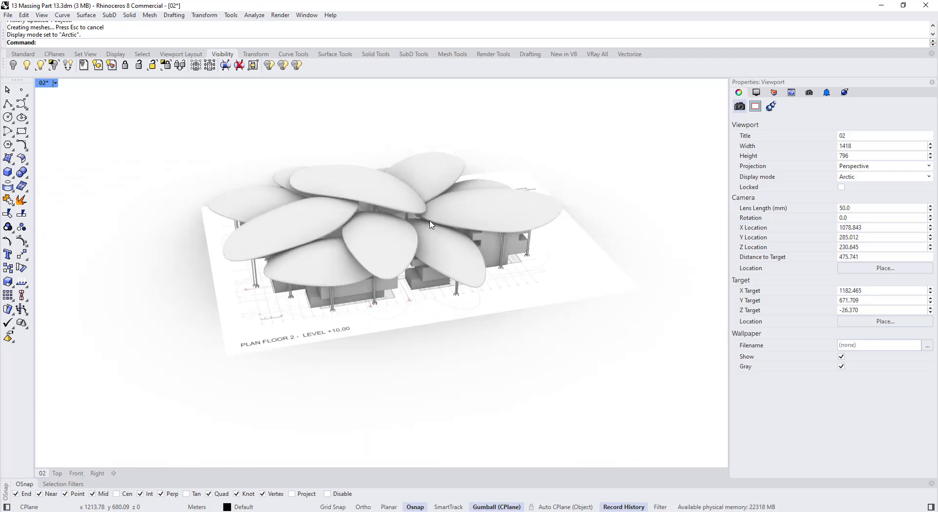